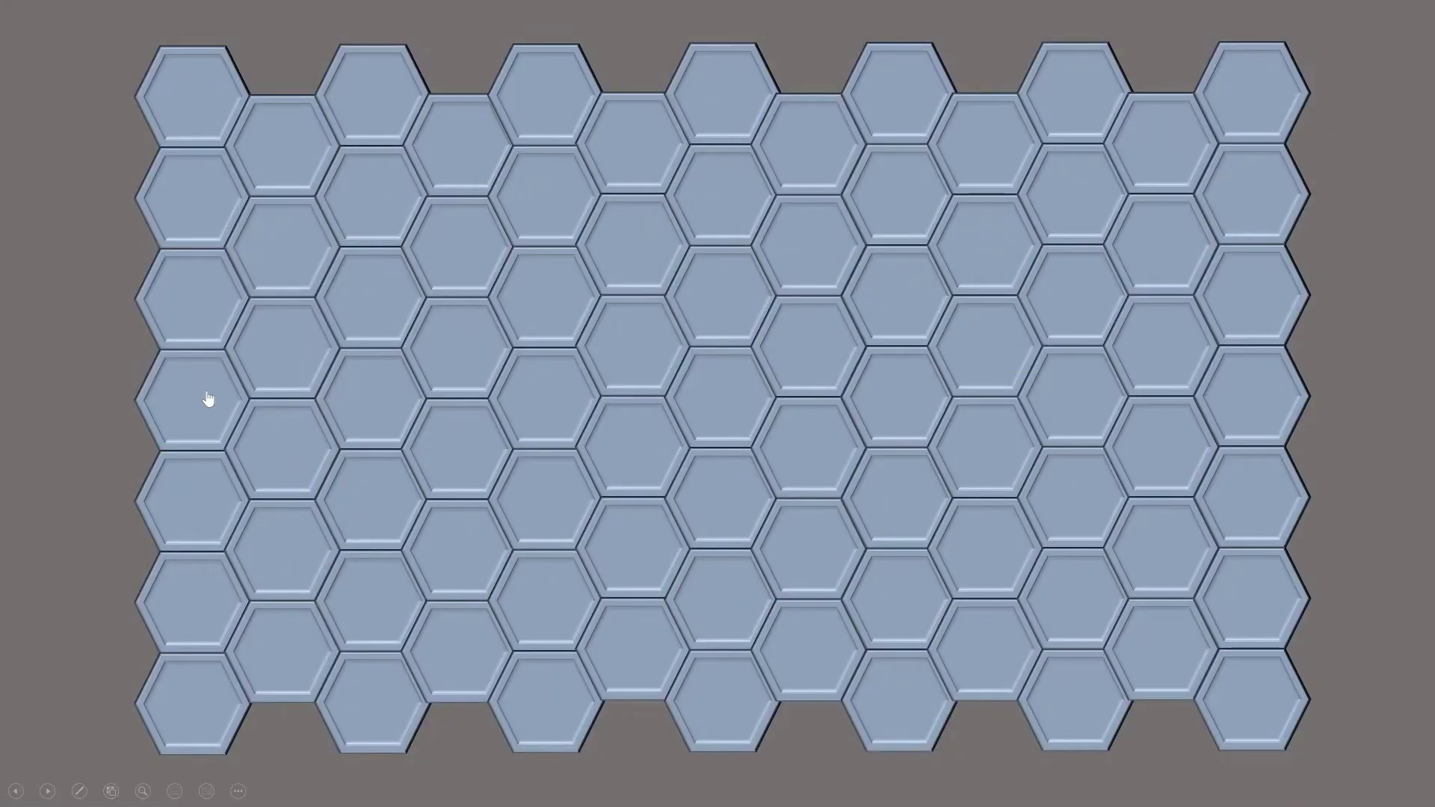
# In the slideshow, uncover hexagons from the left edge toward the centre, revealing green tiles and red mines.
pyautogui.click(208, 399)
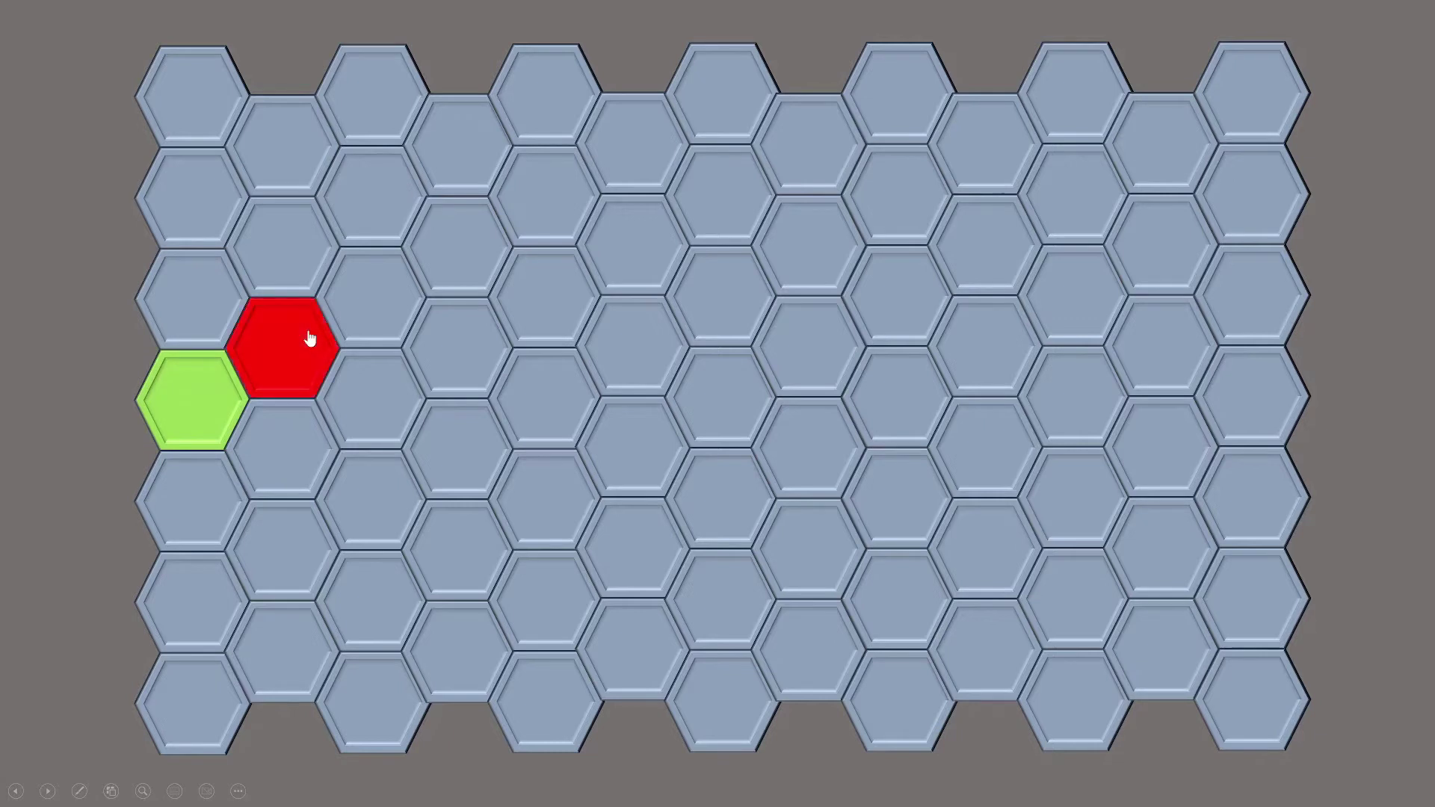
pyautogui.click(297, 427)
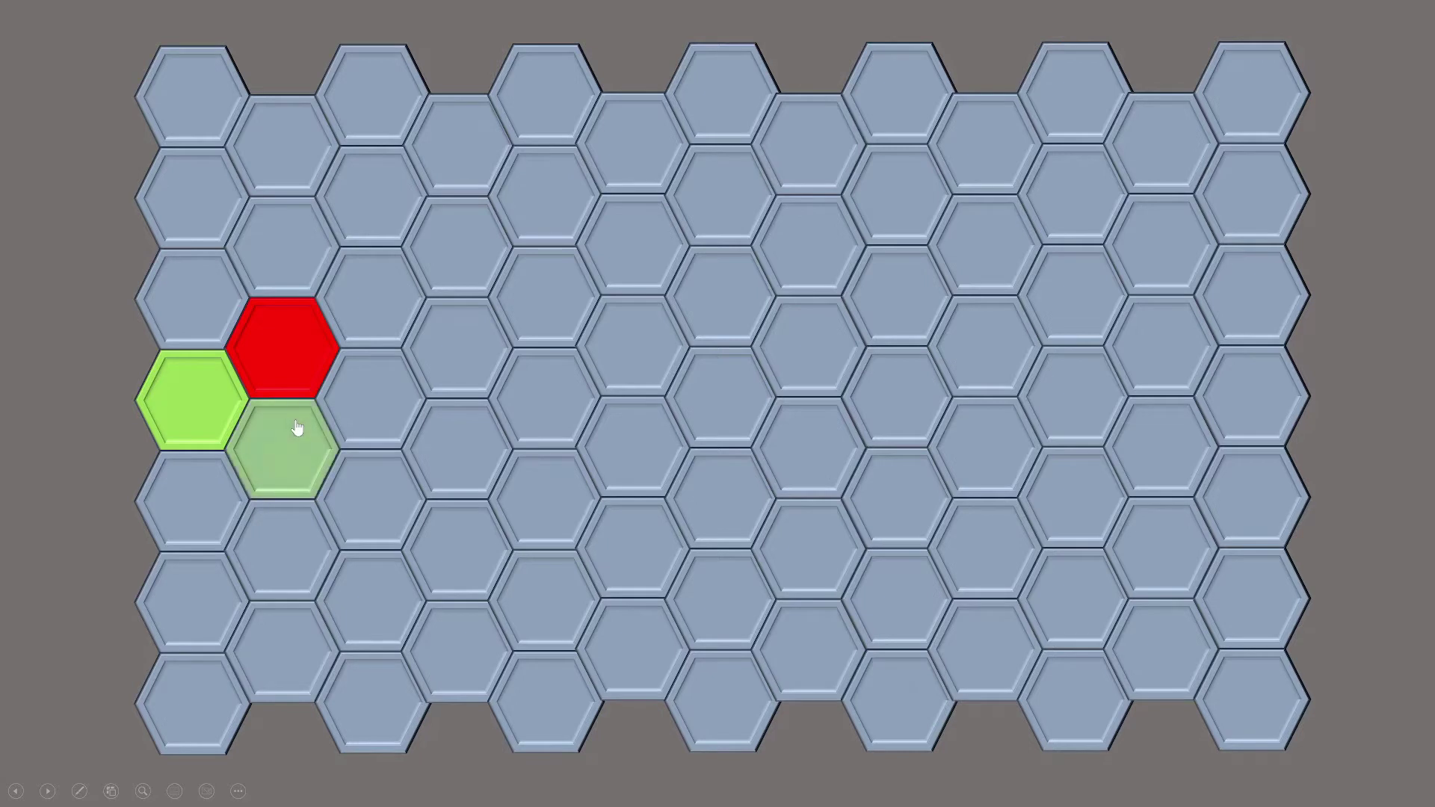
pyautogui.click(371, 478)
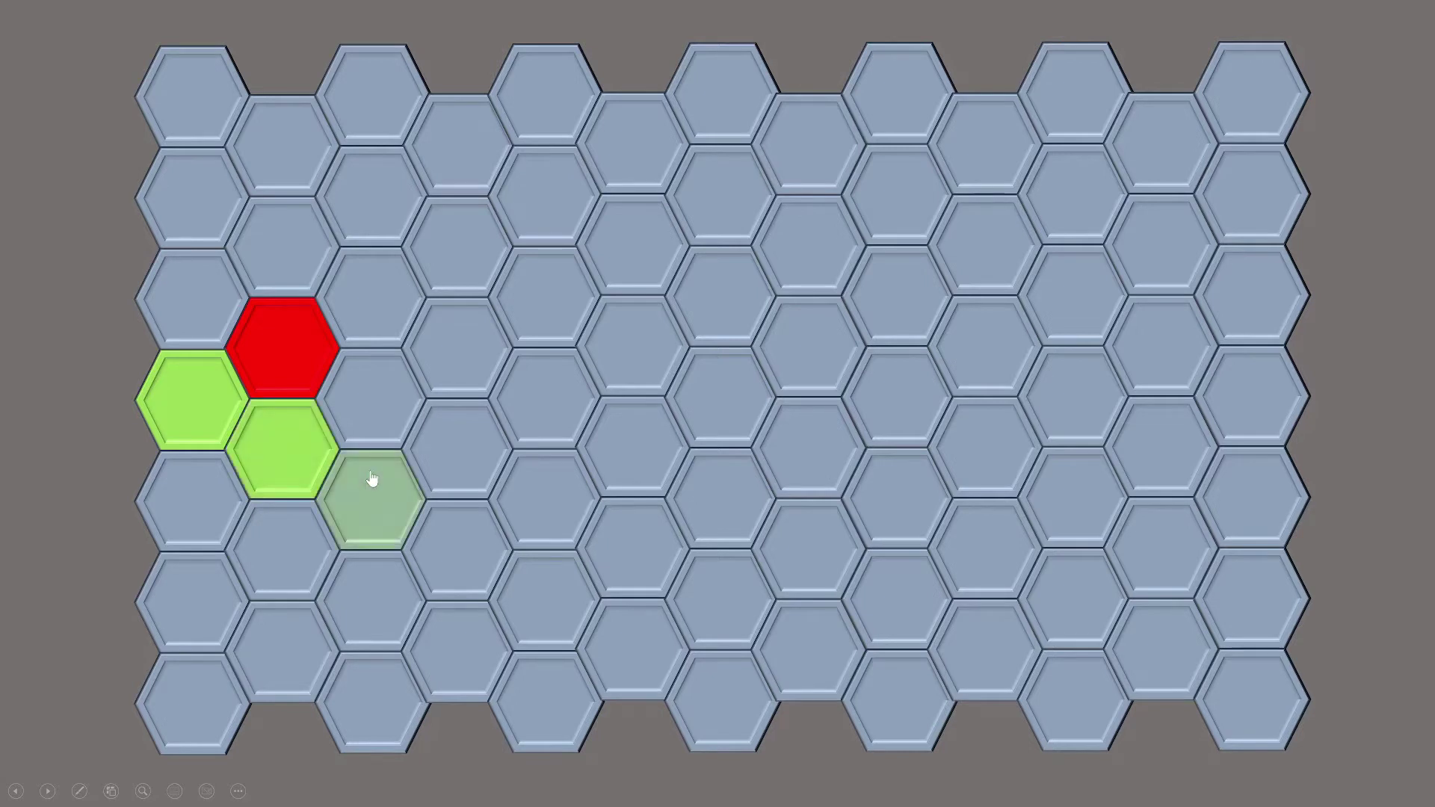
pyautogui.click(462, 442)
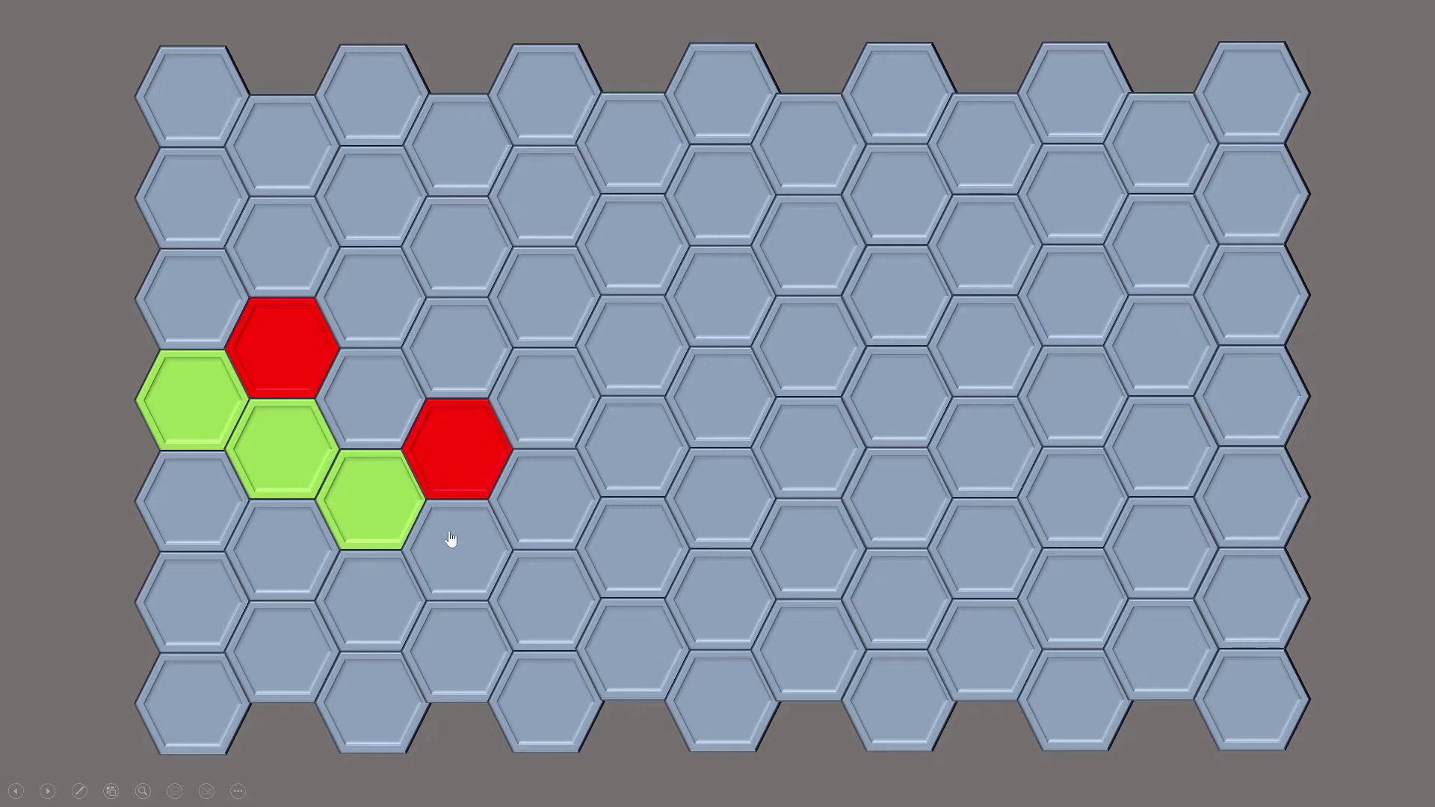
pyautogui.click(532, 423)
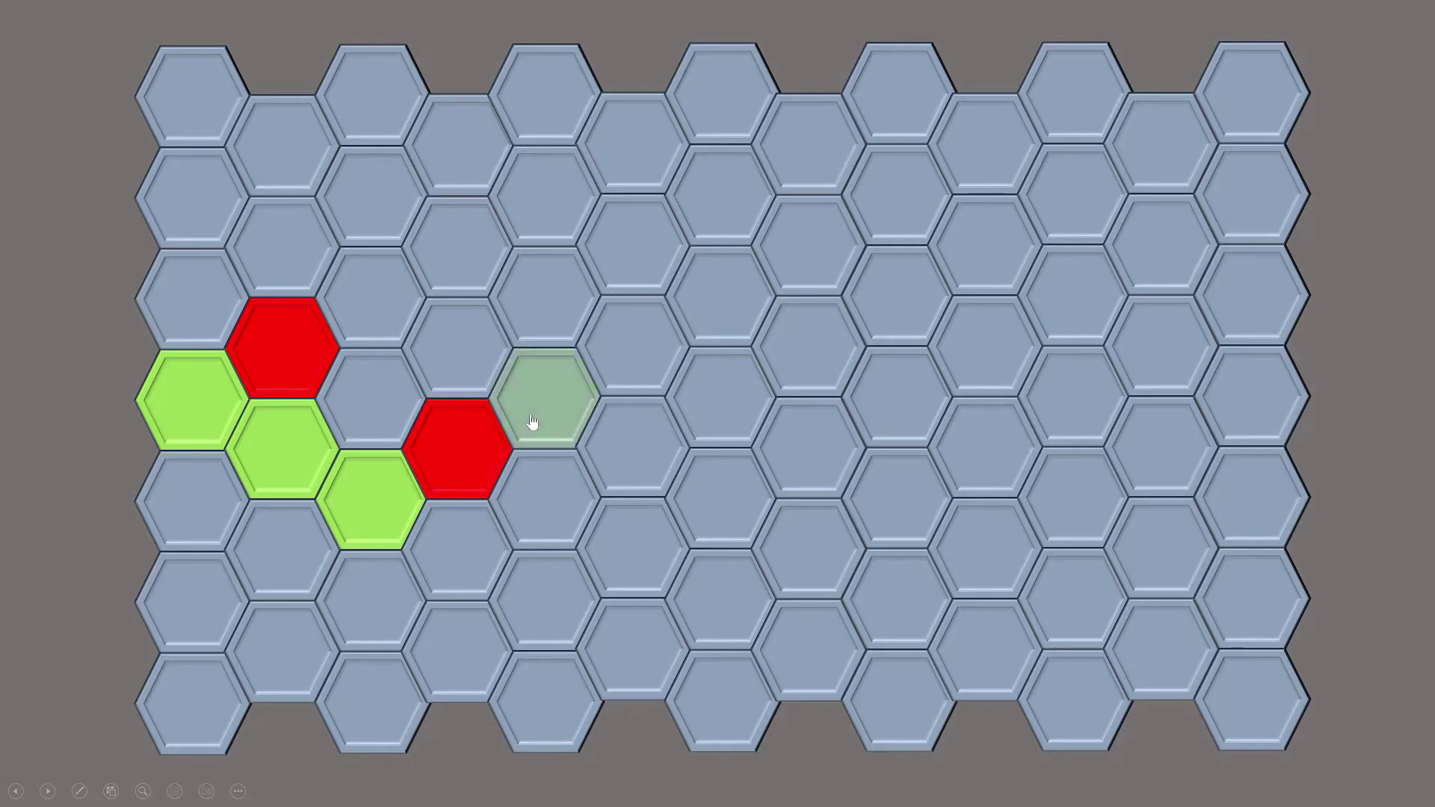
pyautogui.click(641, 343)
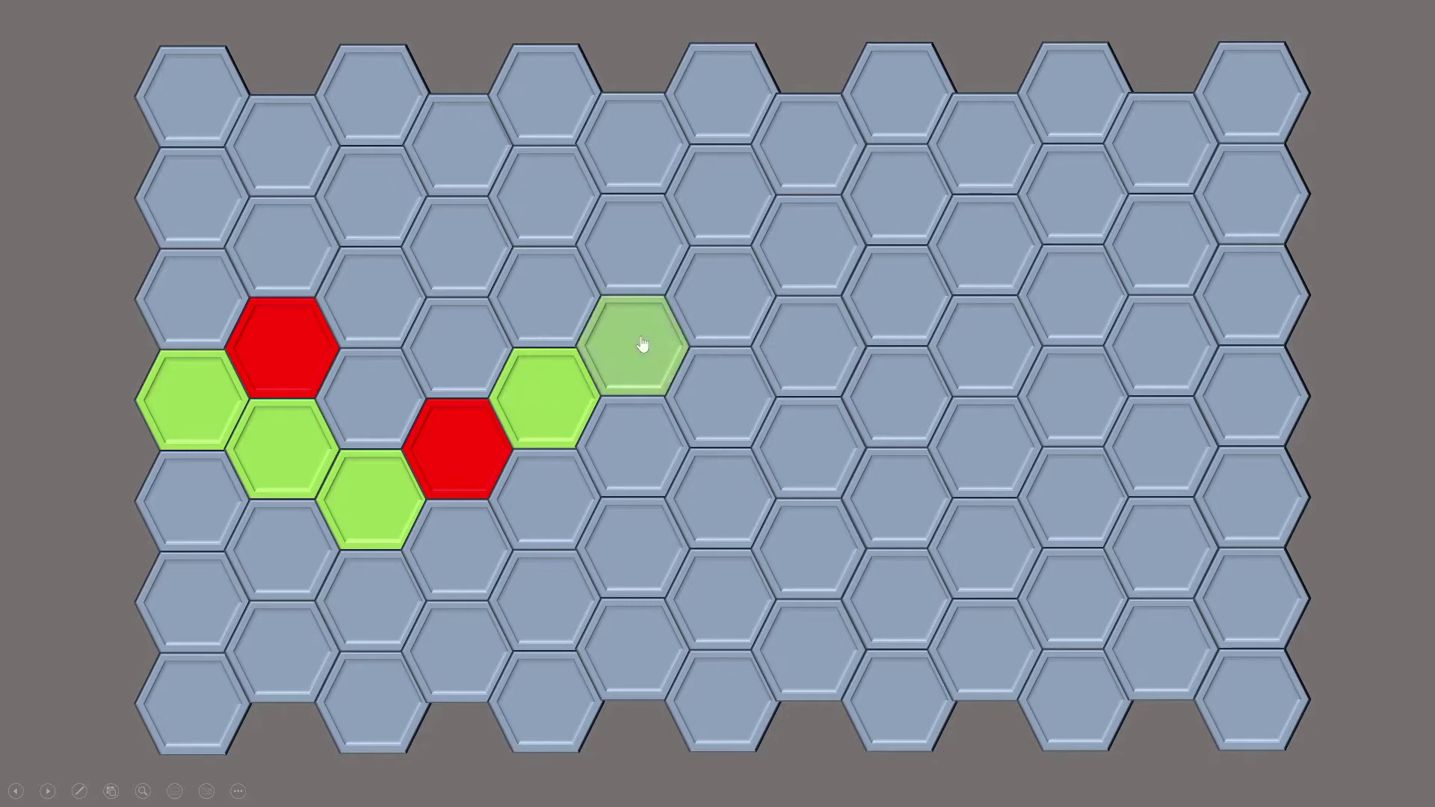
pyautogui.click(704, 403)
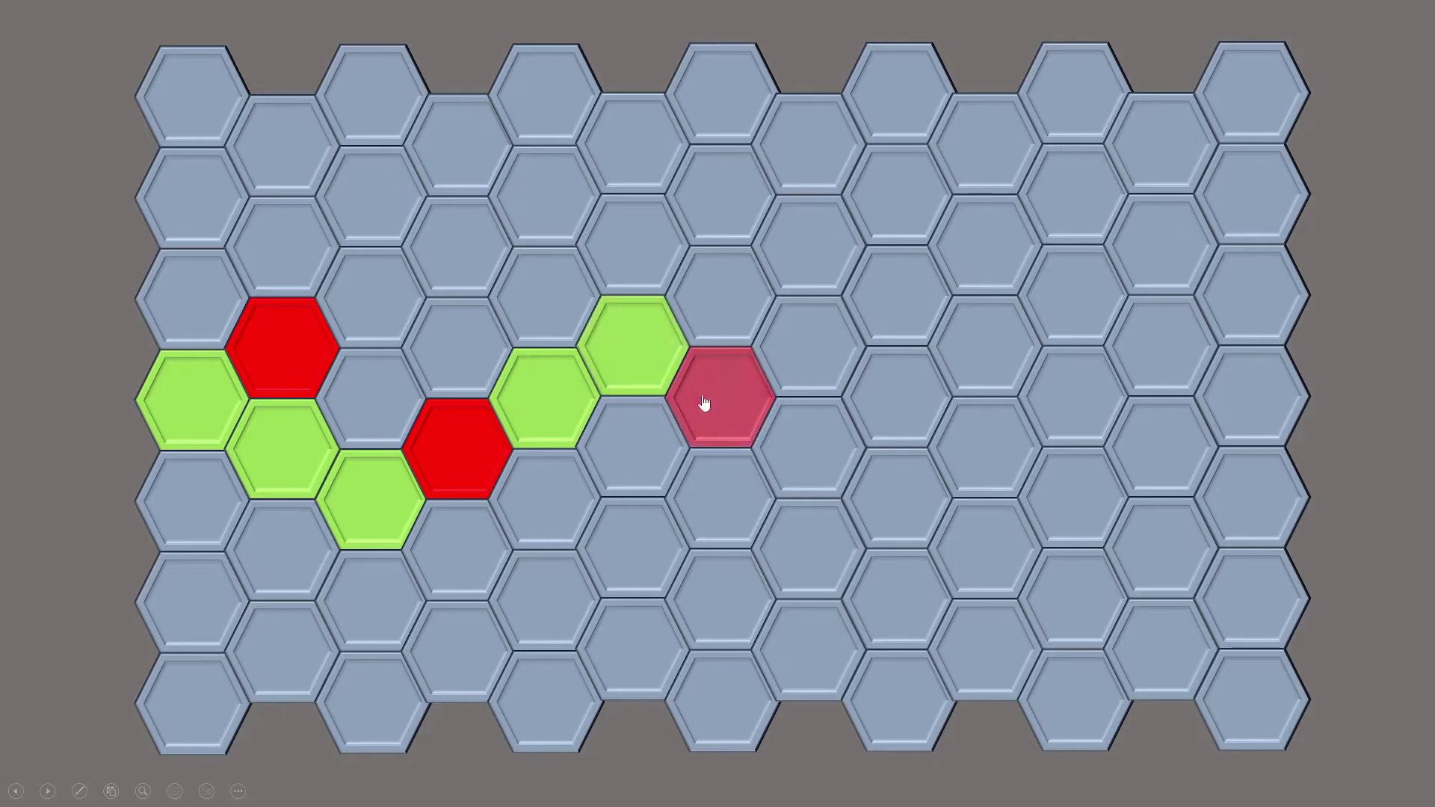
pyautogui.click(740, 320)
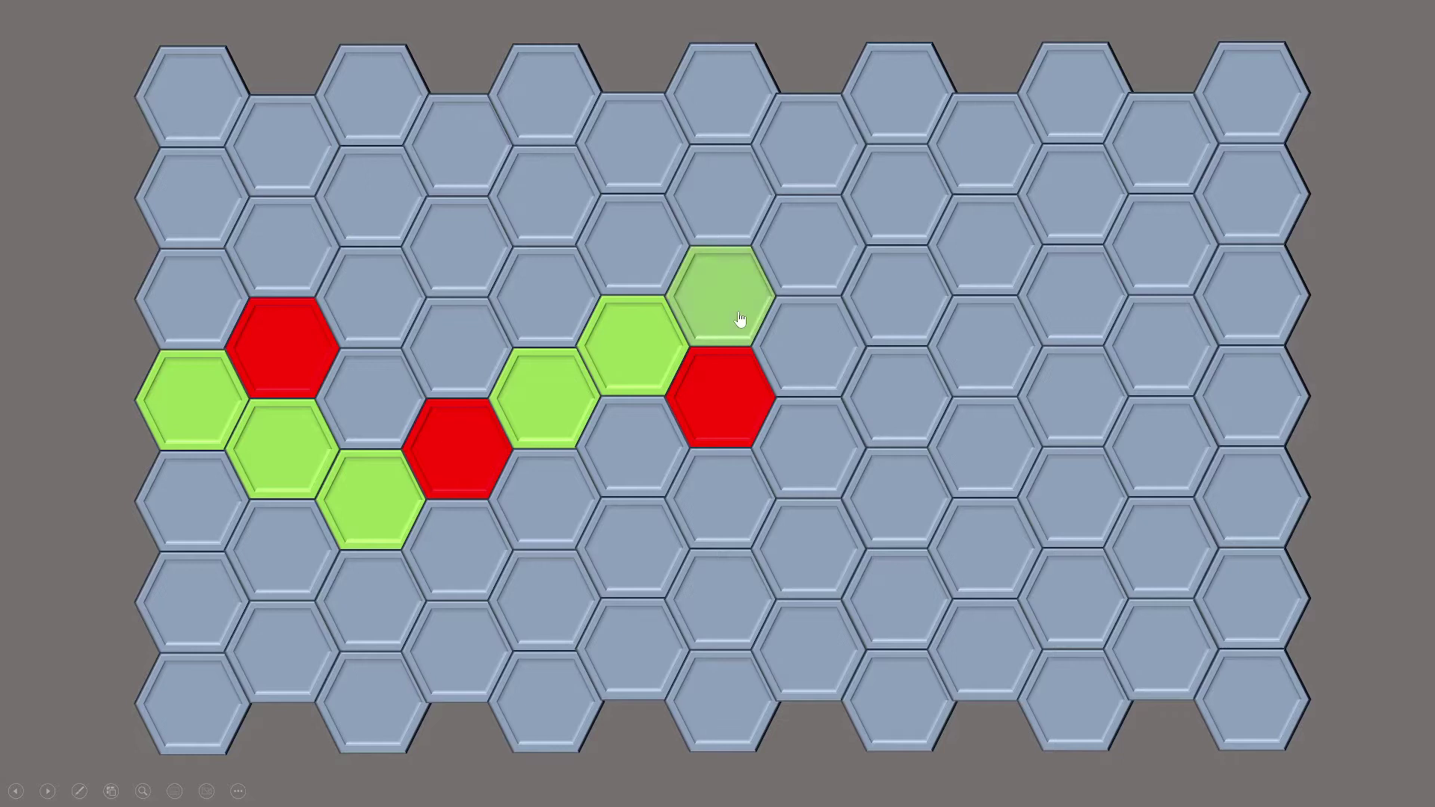
pyautogui.click(795, 261)
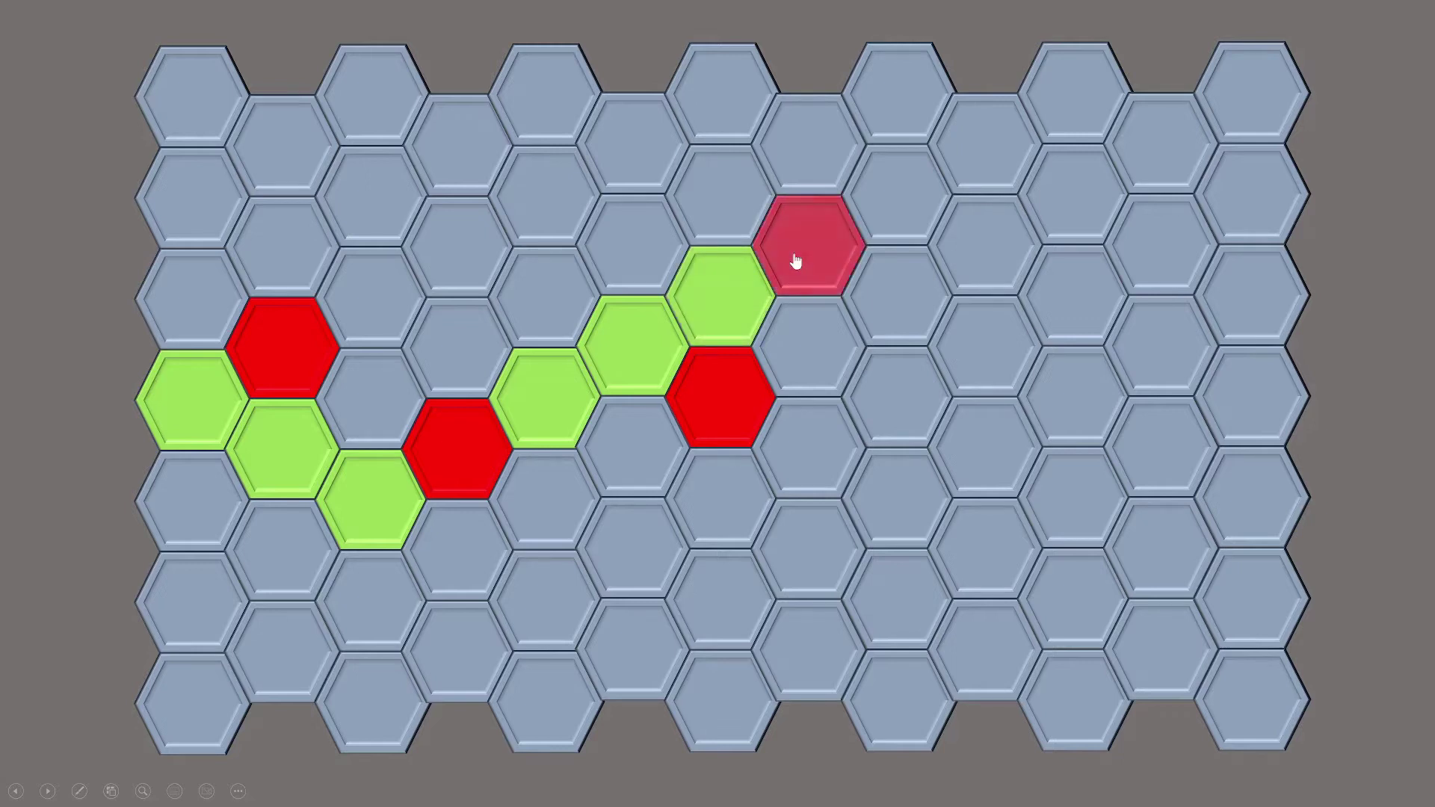
# Keep uncovering hexagons to extend the green path to the grid's right edge.
pyautogui.click(791, 340)
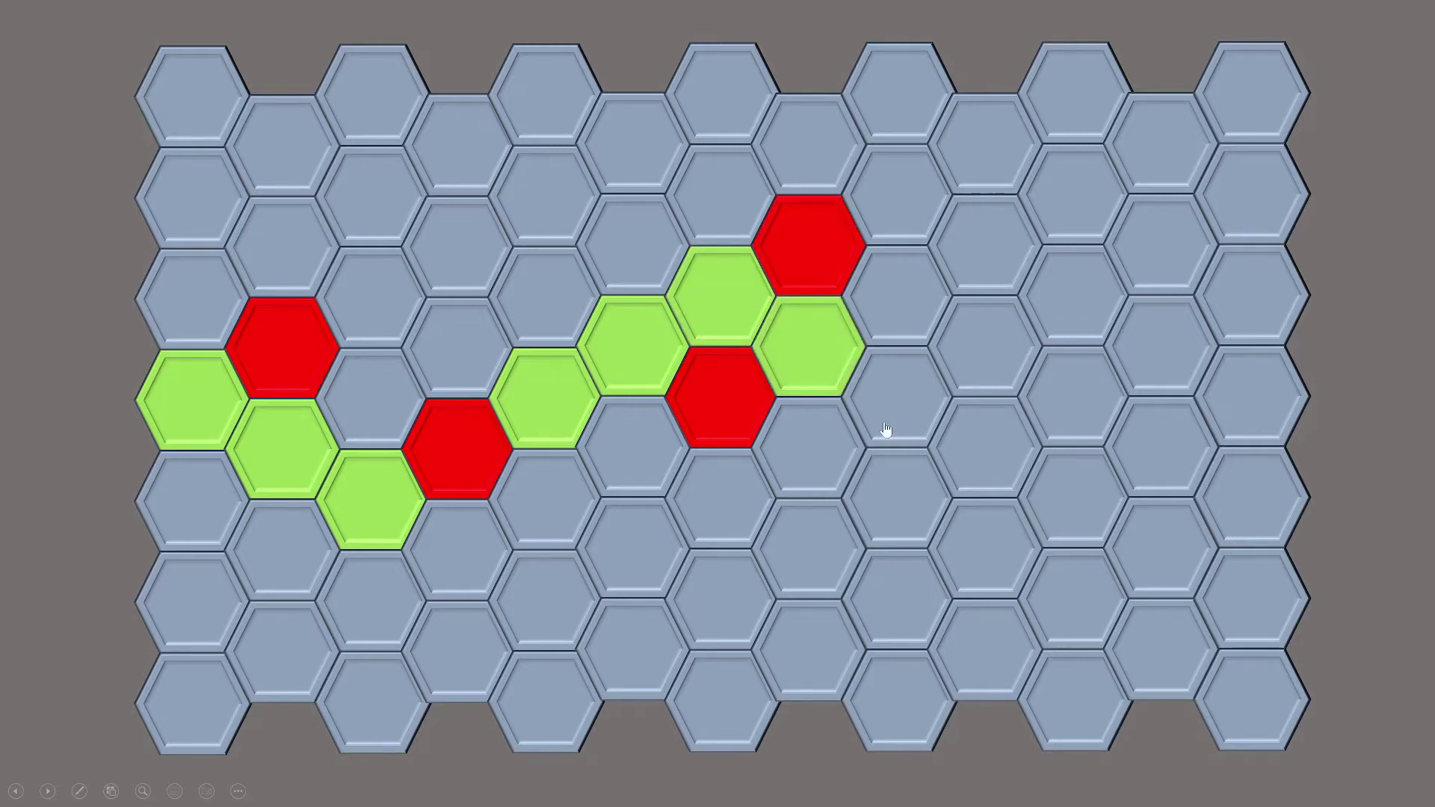
pyautogui.click(836, 460)
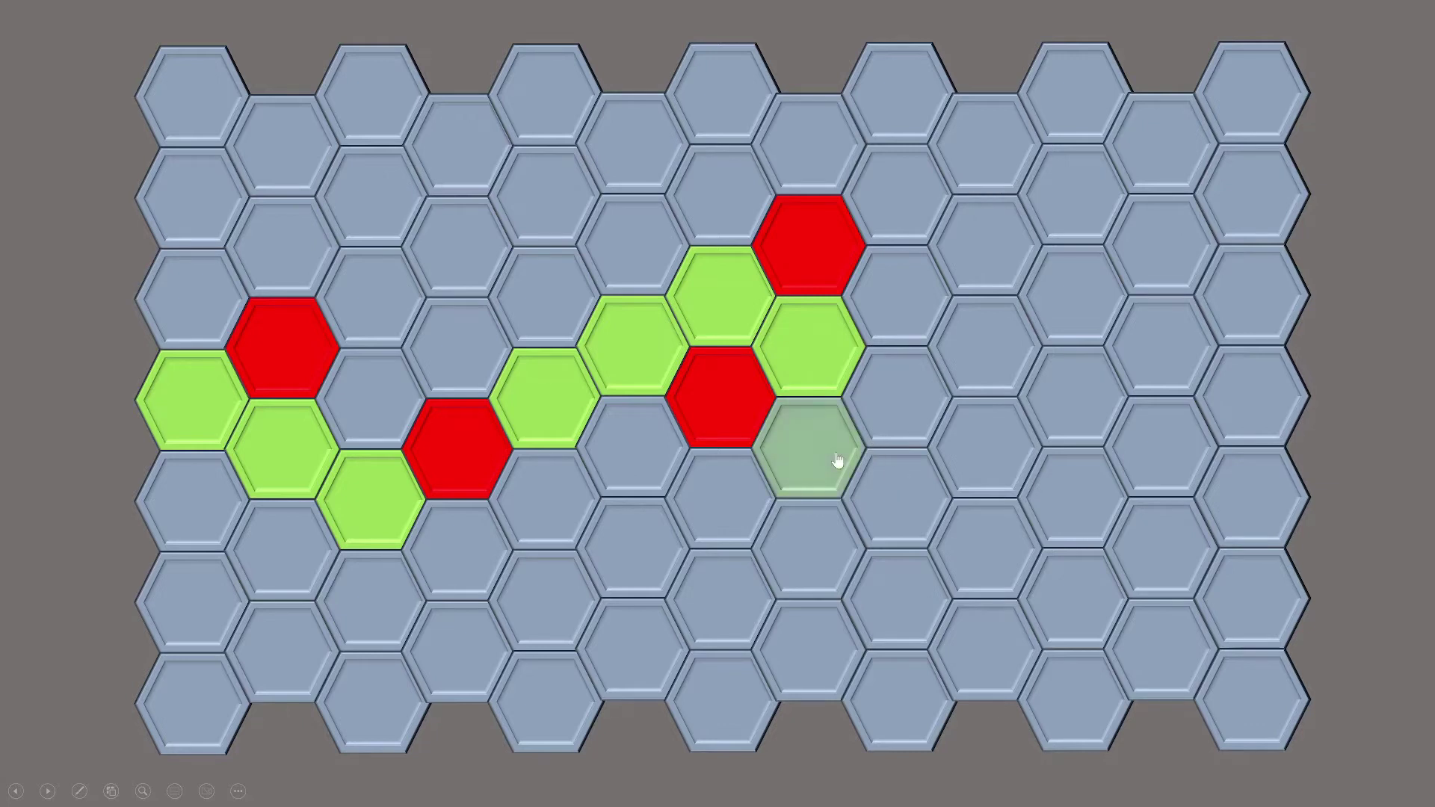
pyautogui.click(901, 506)
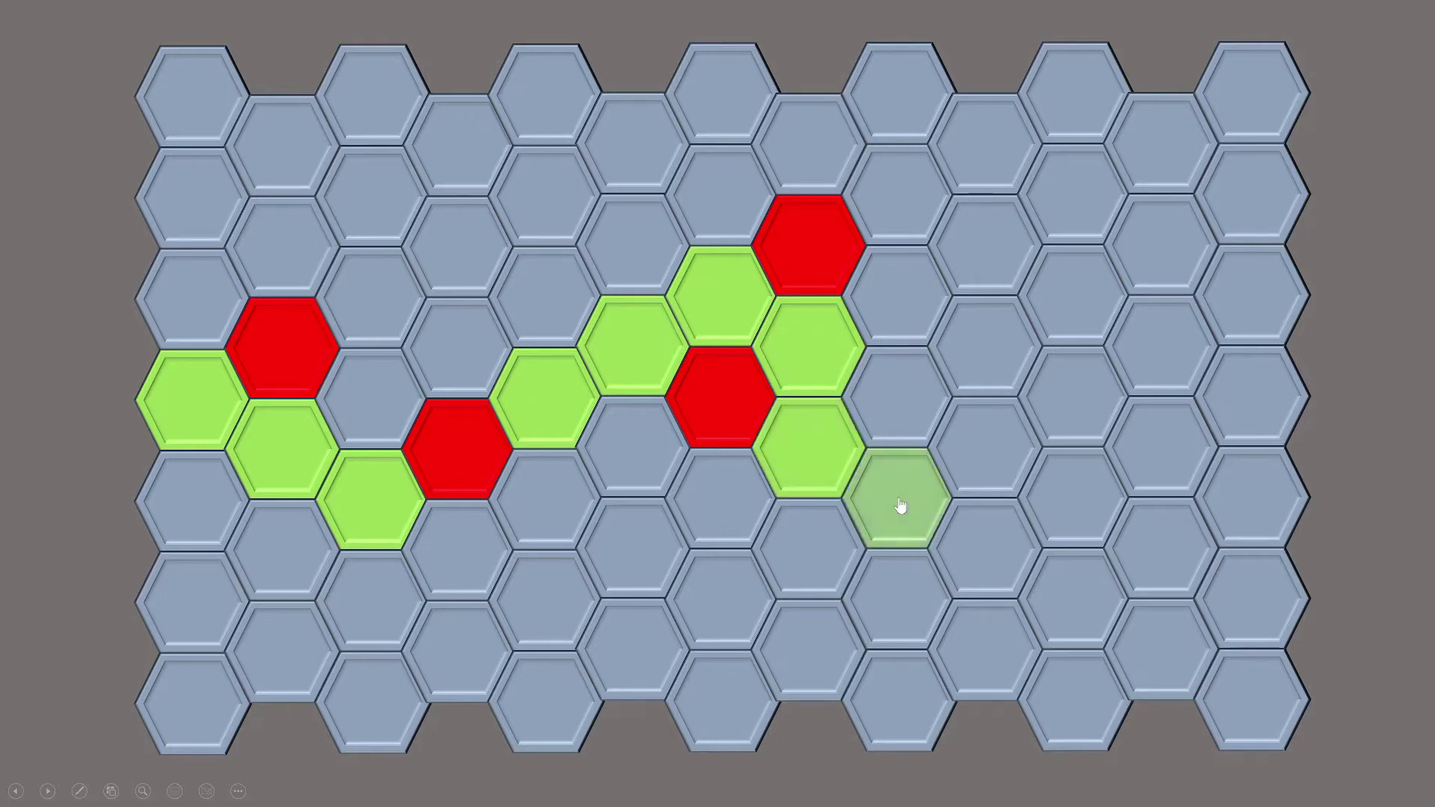
pyautogui.click(994, 562)
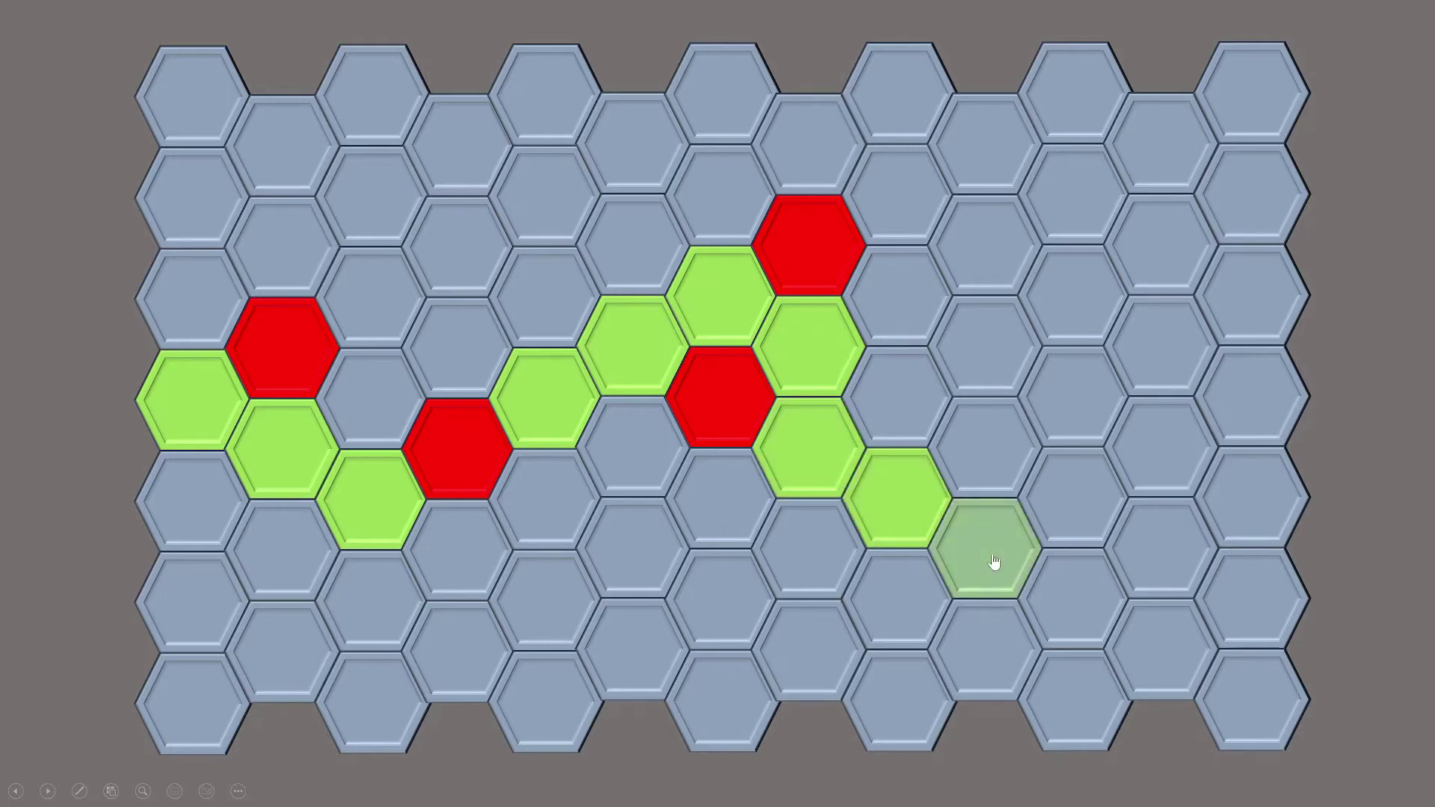
pyautogui.click(1057, 584)
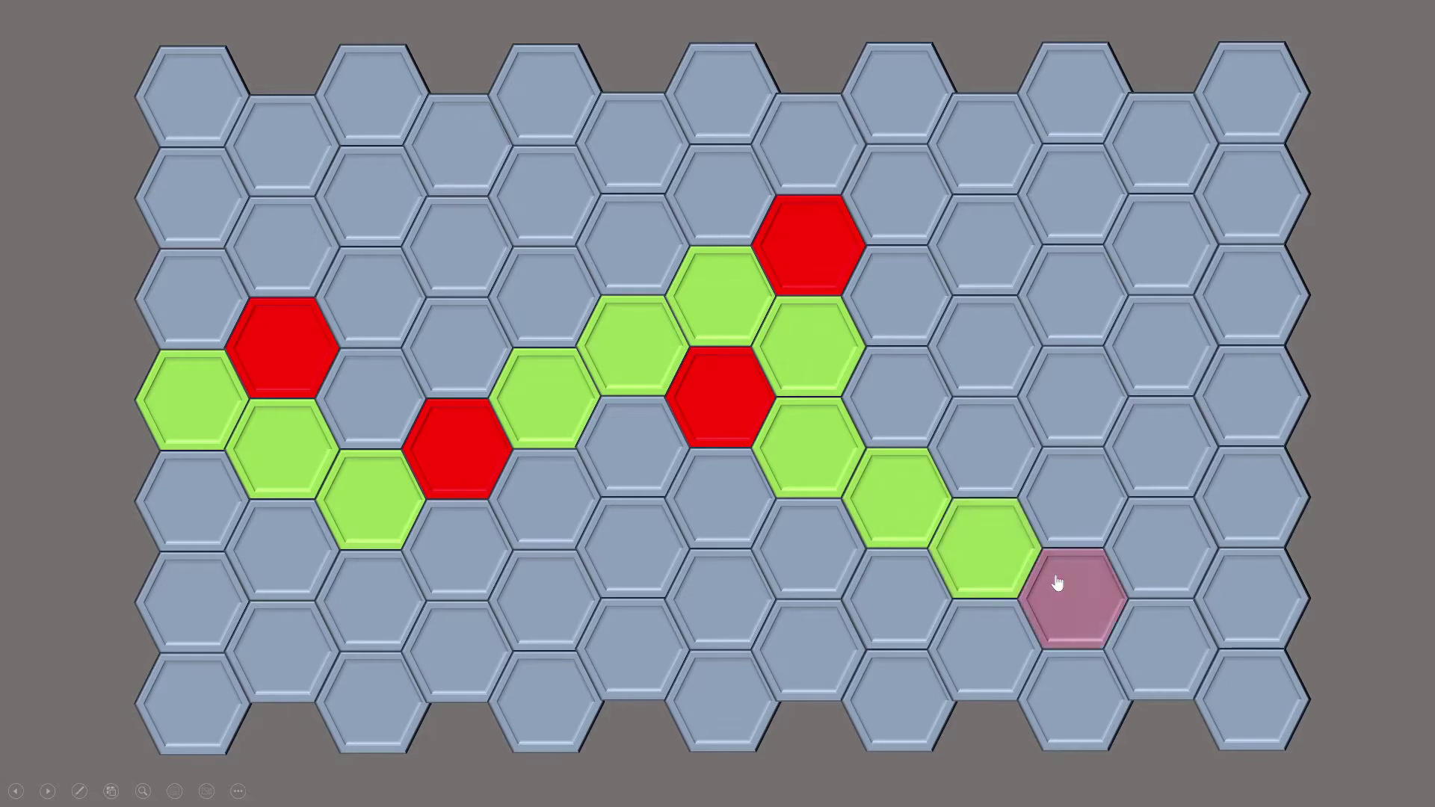
pyautogui.click(1067, 518)
pyautogui.click(1144, 541)
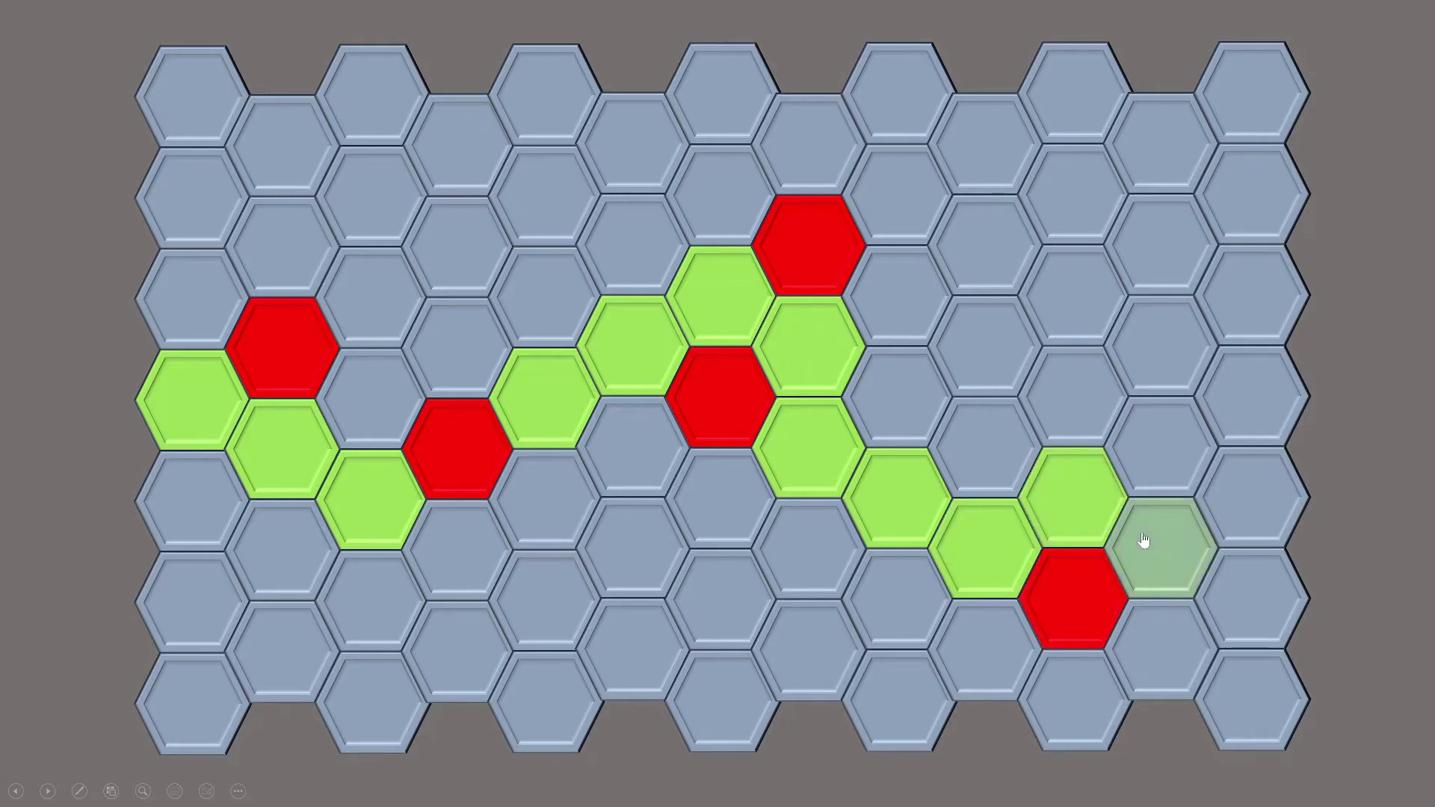
pyautogui.click(1234, 517)
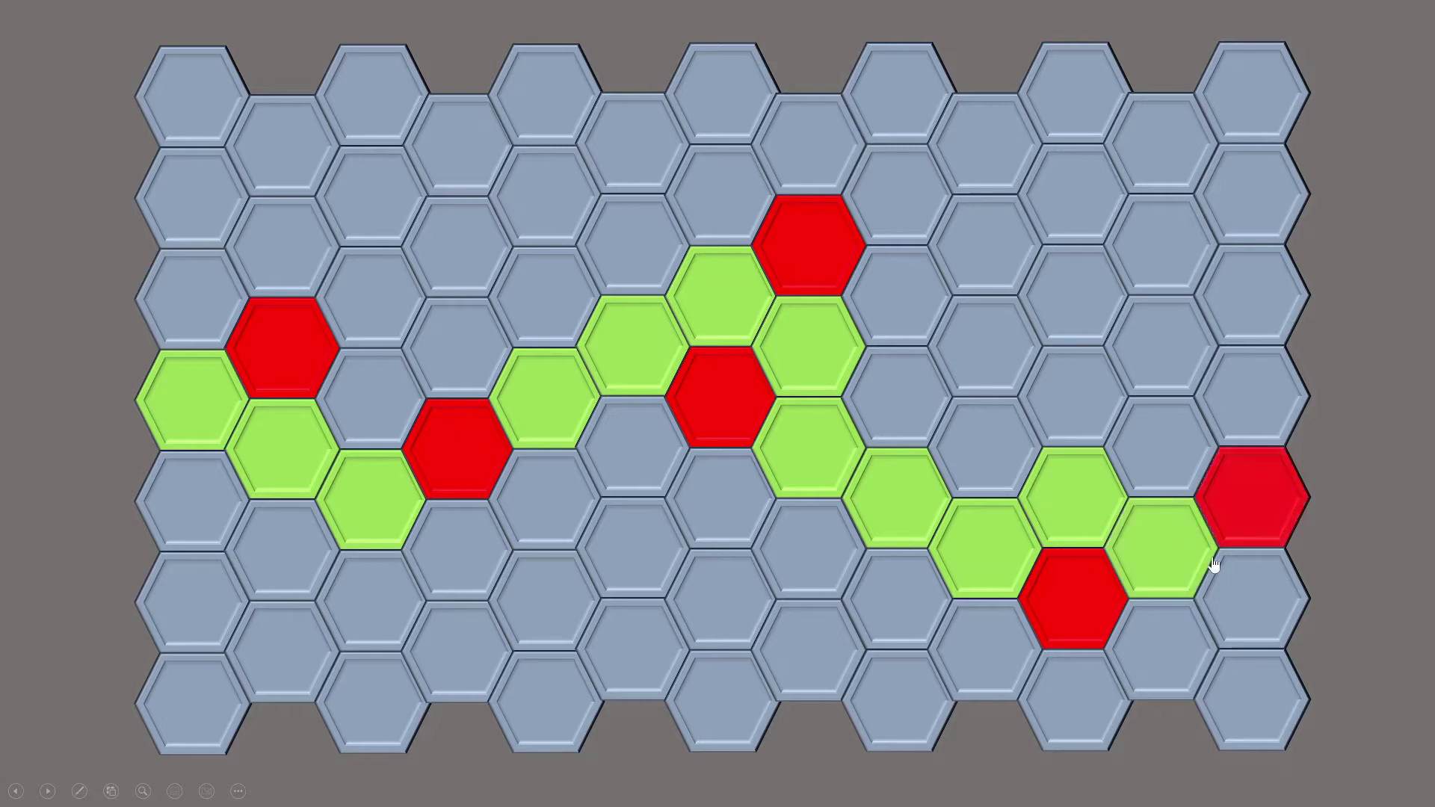
pyautogui.click(1264, 604)
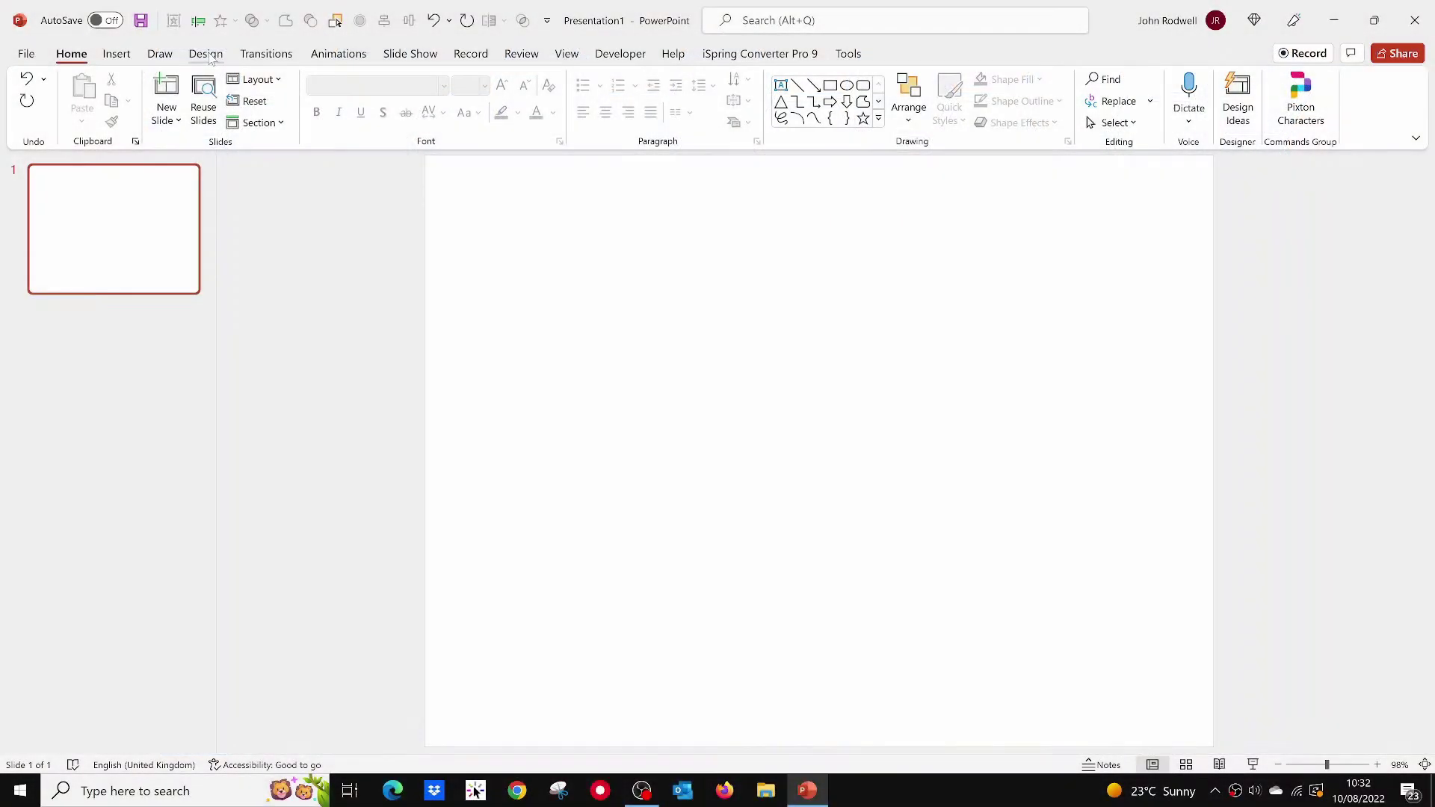
# Set the slide size to Widescreen (16:9).
pyautogui.click(207, 54)
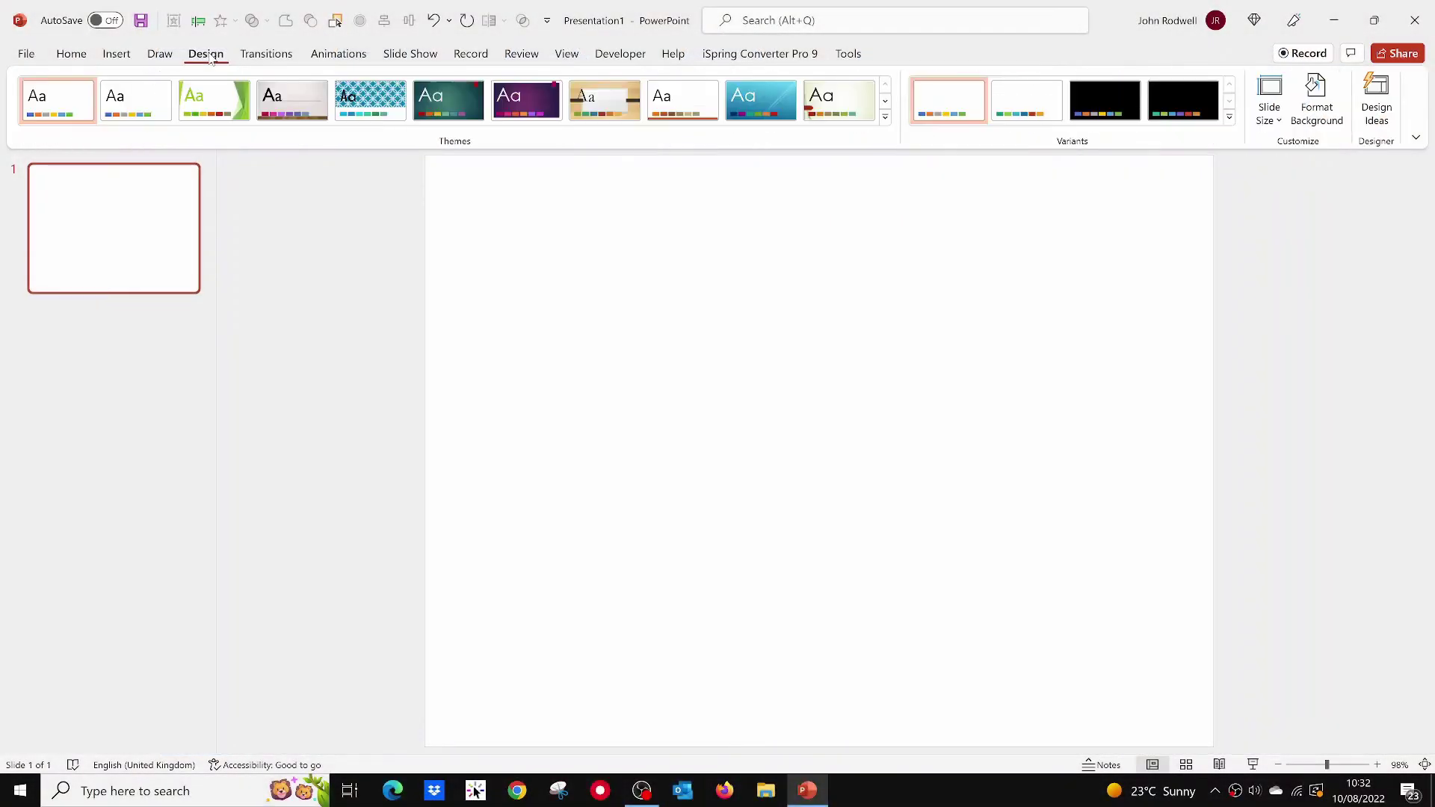
pyautogui.click(1276, 118)
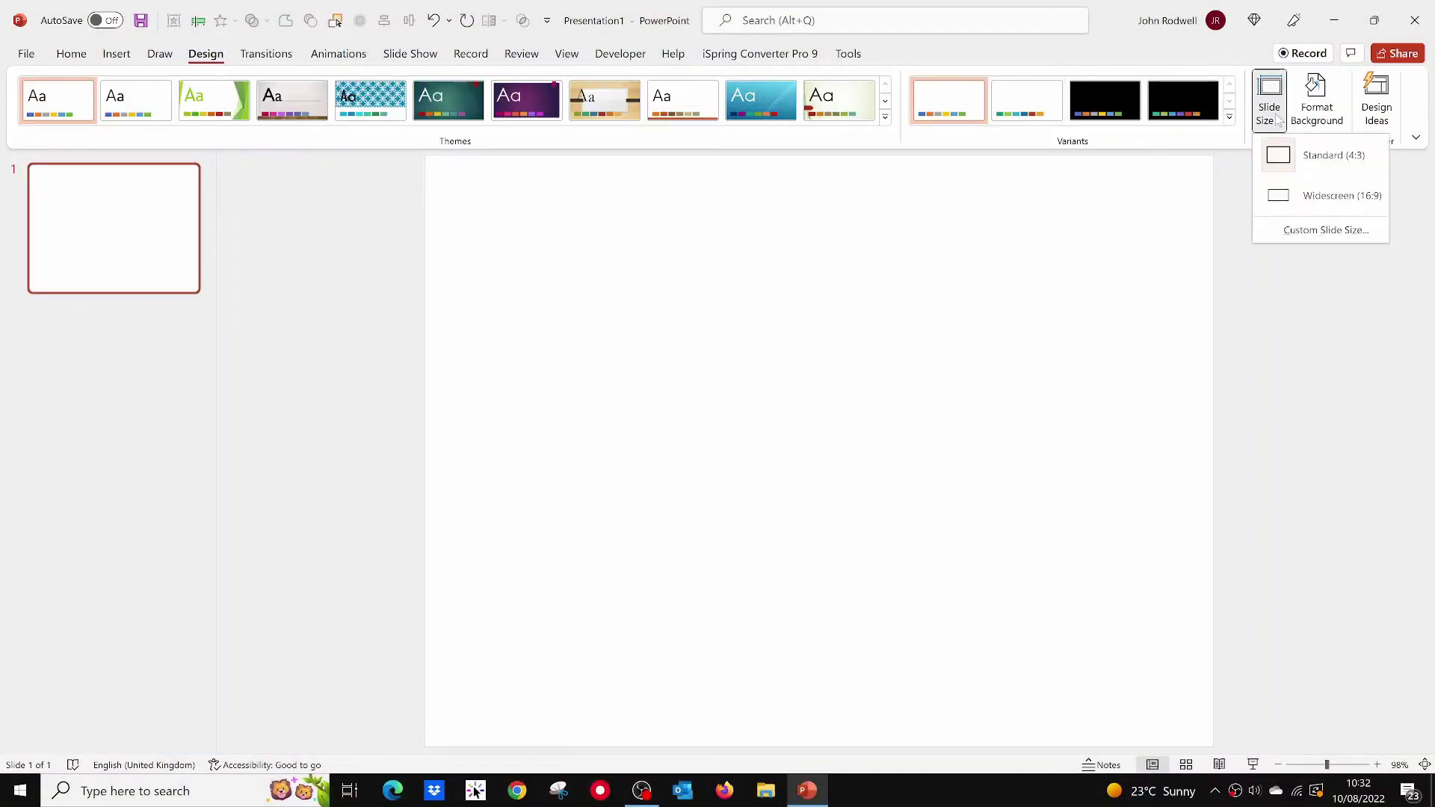
pyautogui.click(1277, 196)
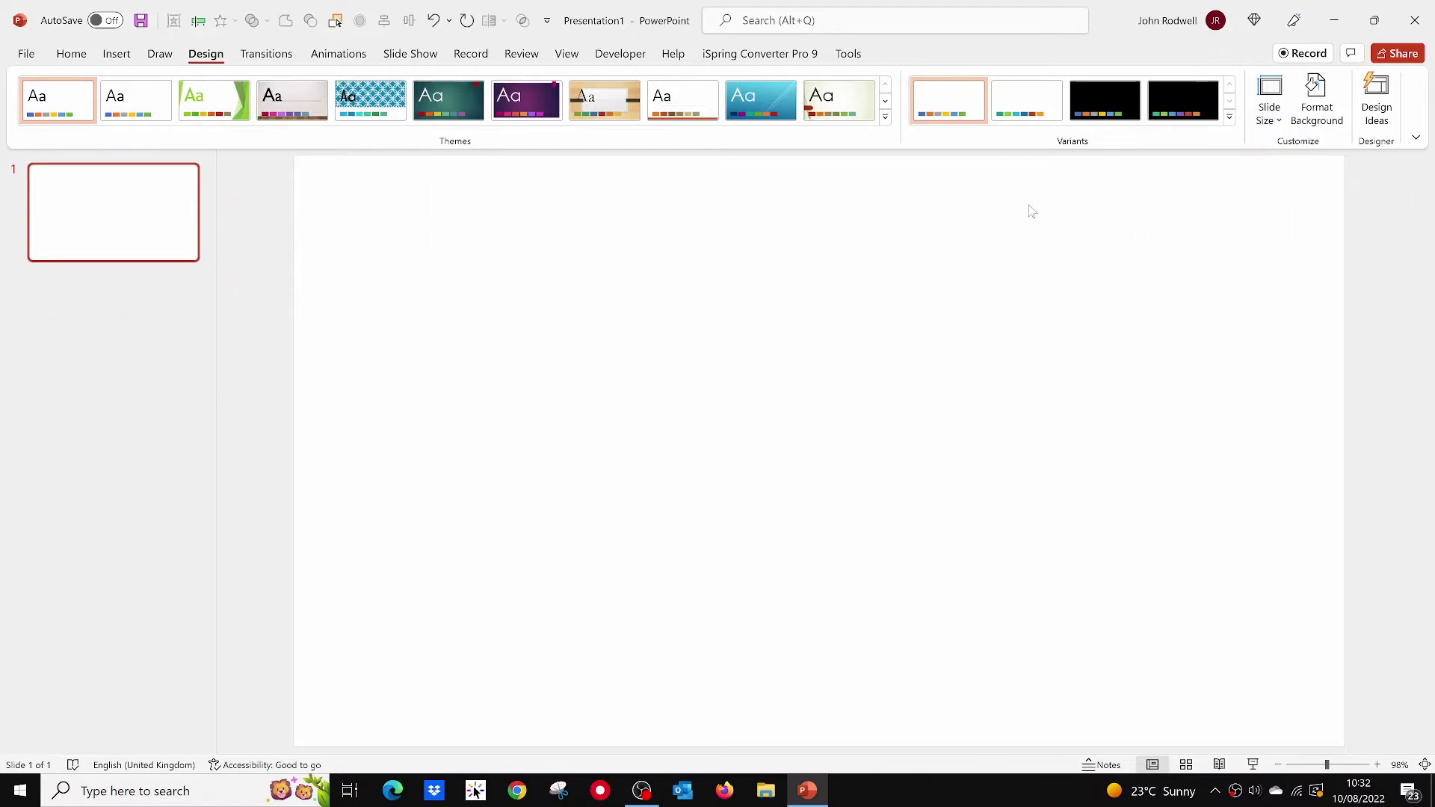
# Fill the slide background with a dark grey-brown Background 2 shade.
pyautogui.rightClick(1030, 210)
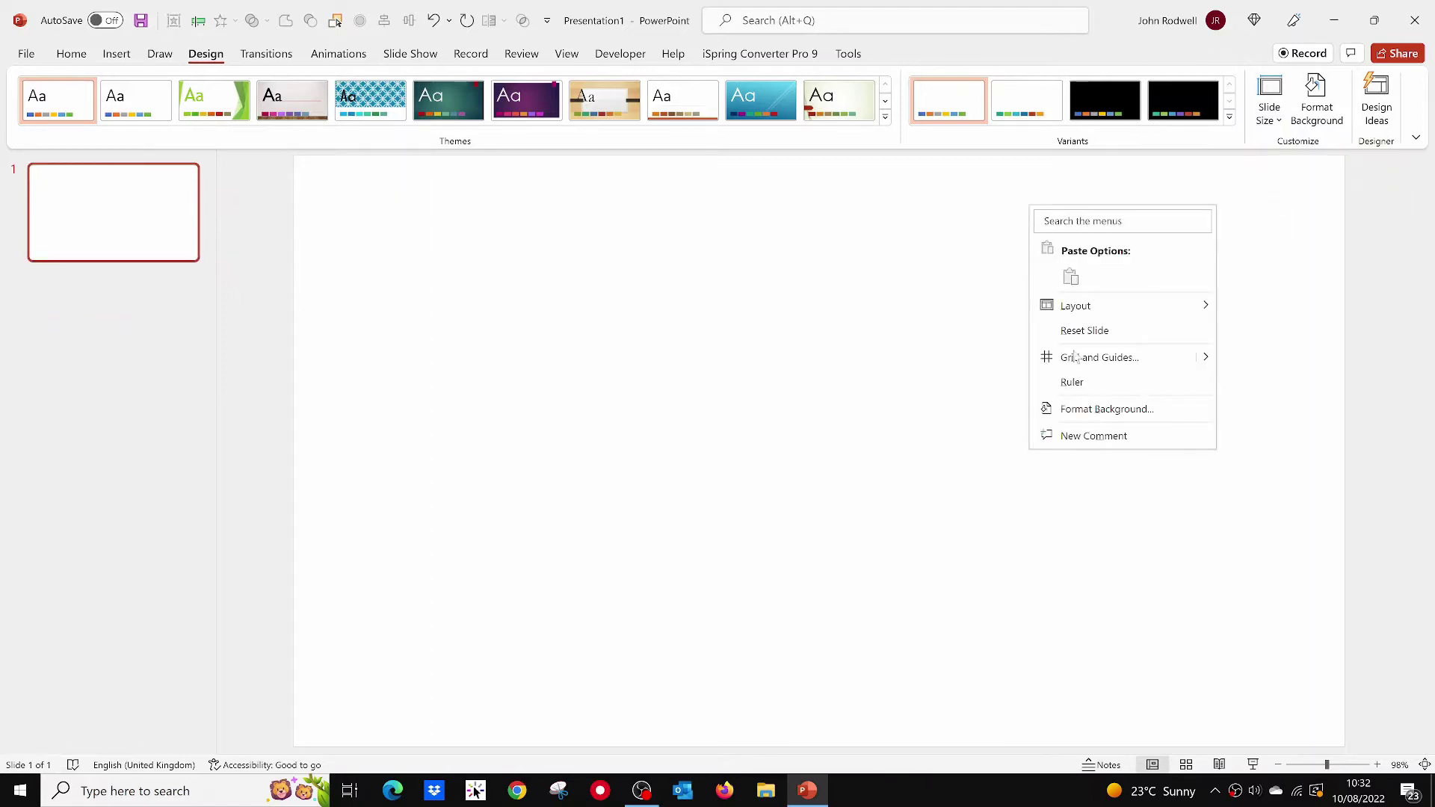
pyautogui.click(1086, 413)
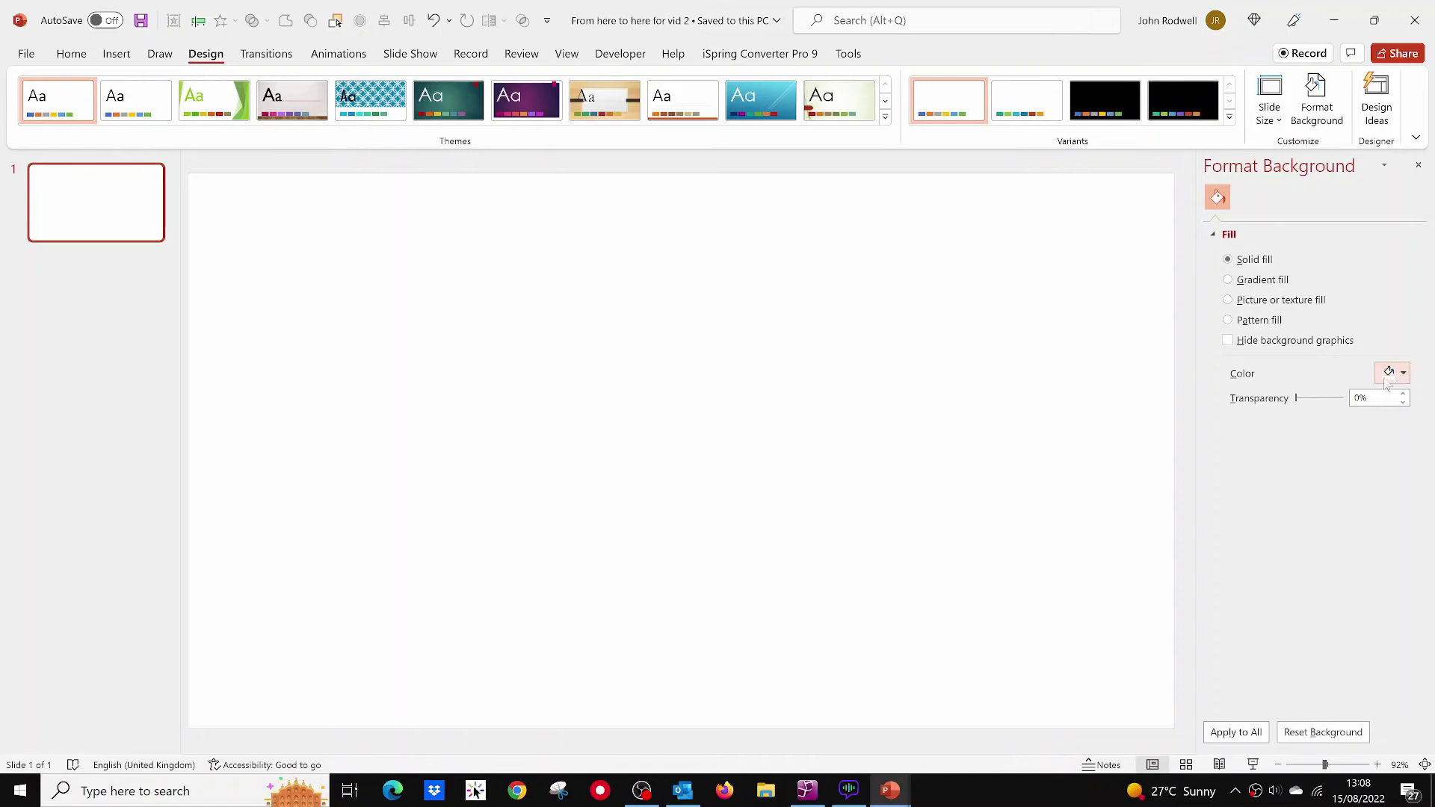
pyautogui.click(1402, 373)
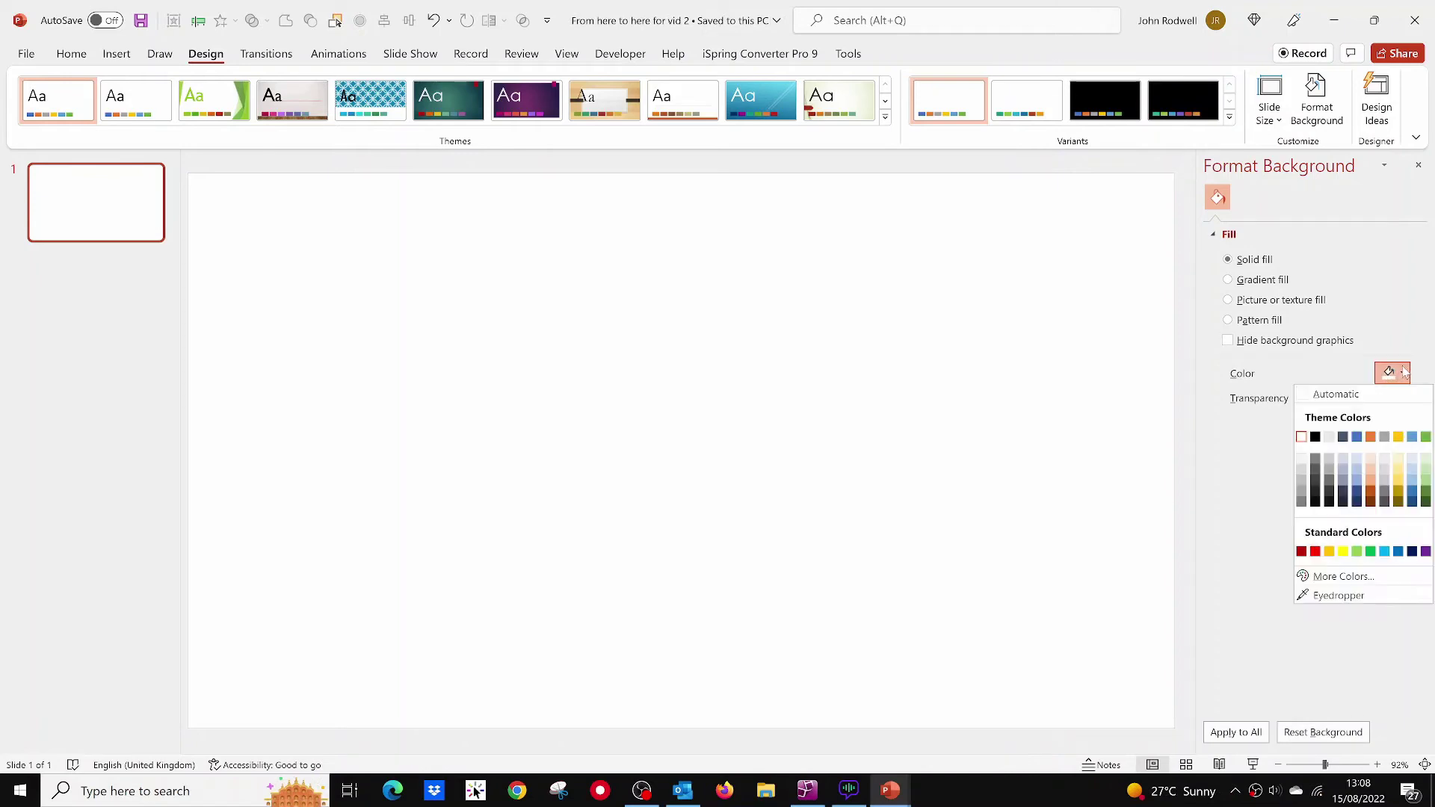
pyautogui.click(1330, 484)
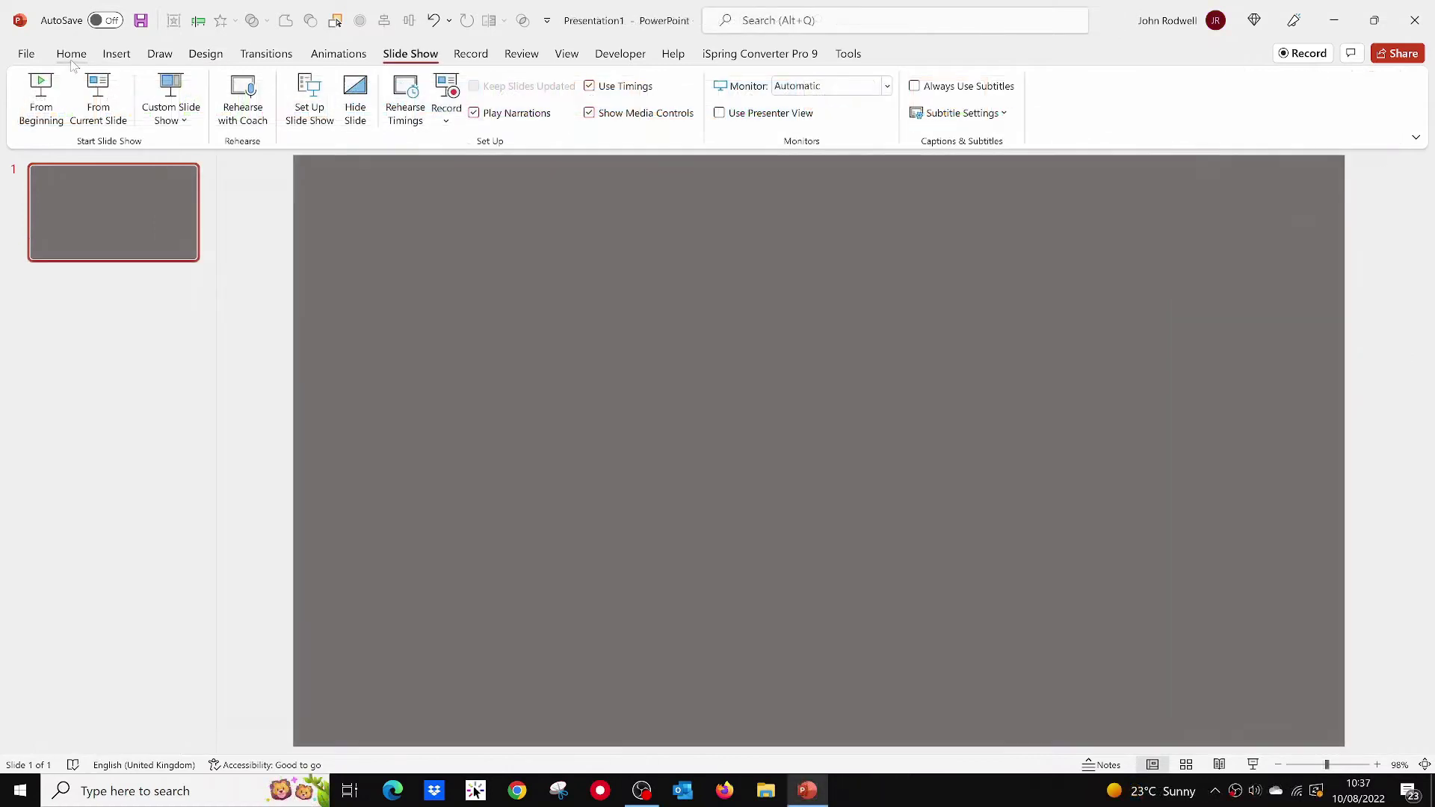
# Draw a hexagon from the shapes gallery and give it a dark outline colour.
pyautogui.click(71, 55)
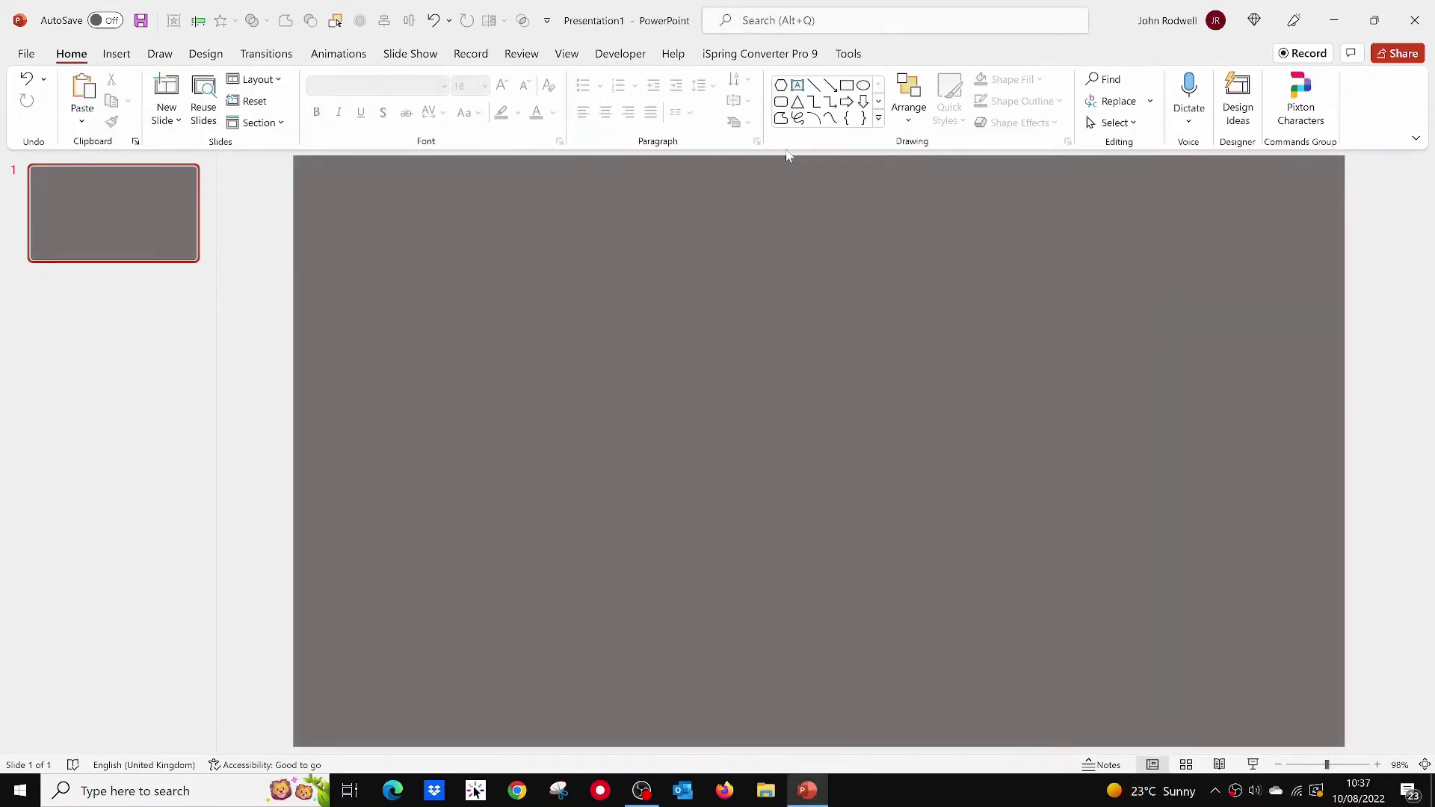
pyautogui.click(879, 120)
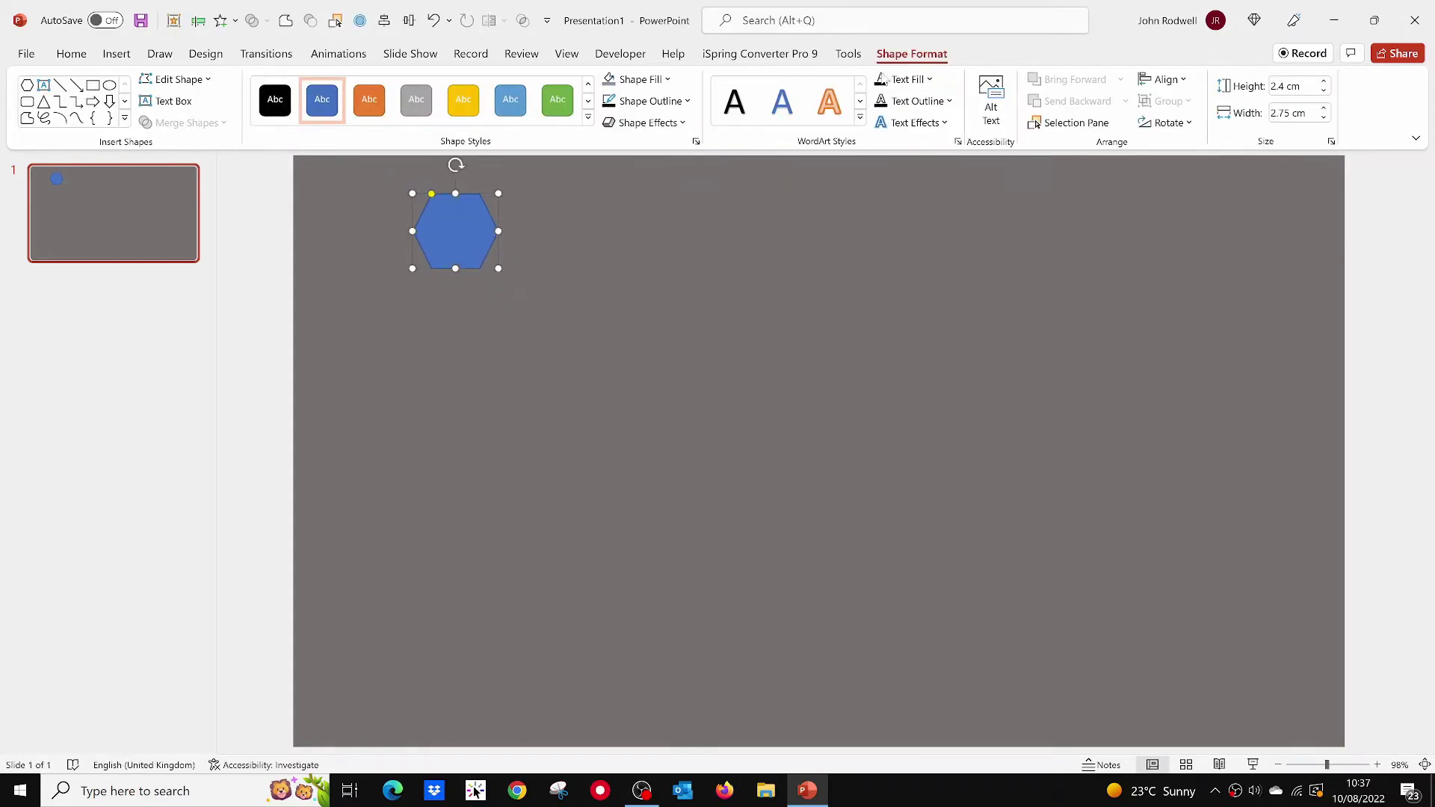
pyautogui.click(655, 101)
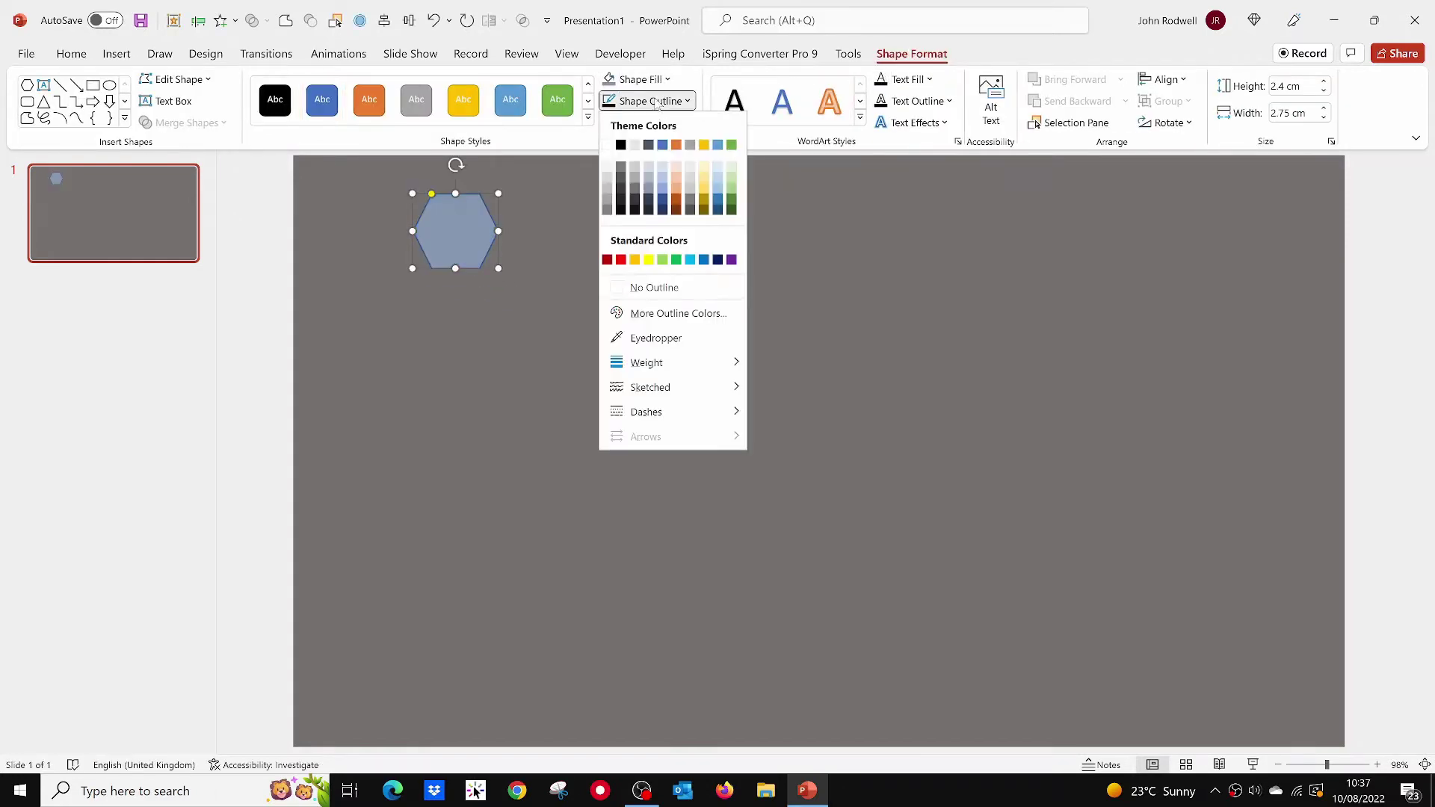
pyautogui.click(649, 200)
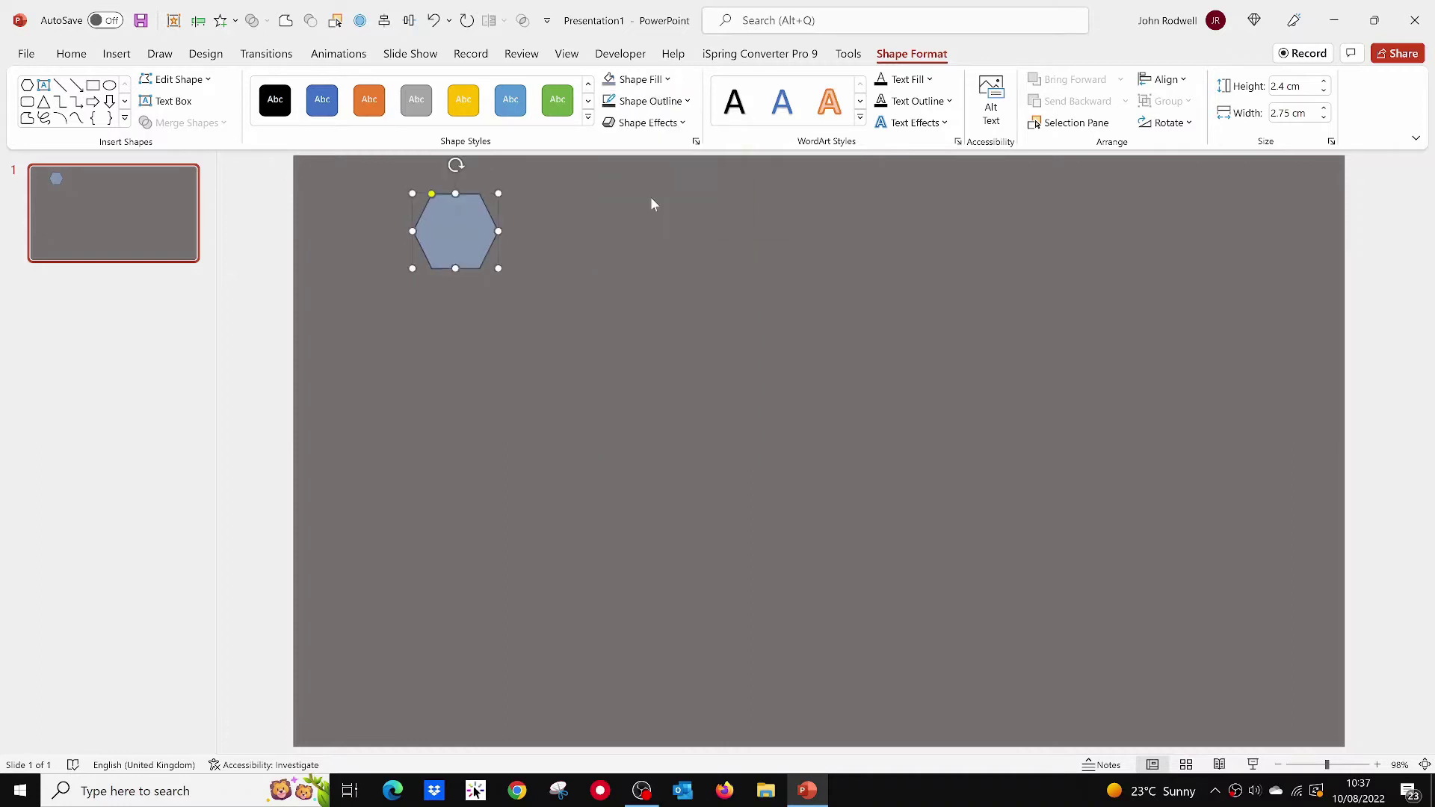
# Apply the third bevel in the bottom row to the hexagon.
pyautogui.click(647, 123)
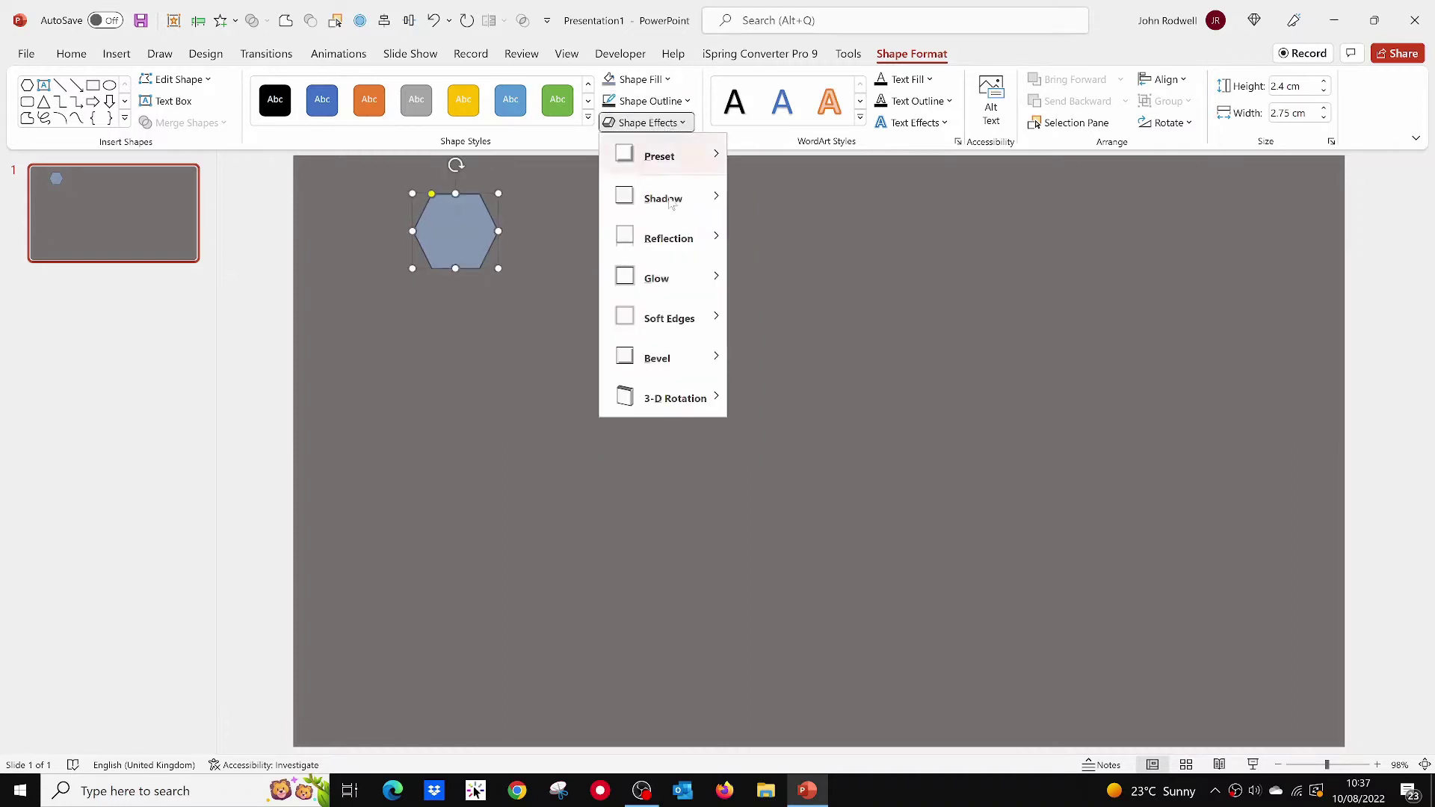
pyautogui.moveTo(661, 358)
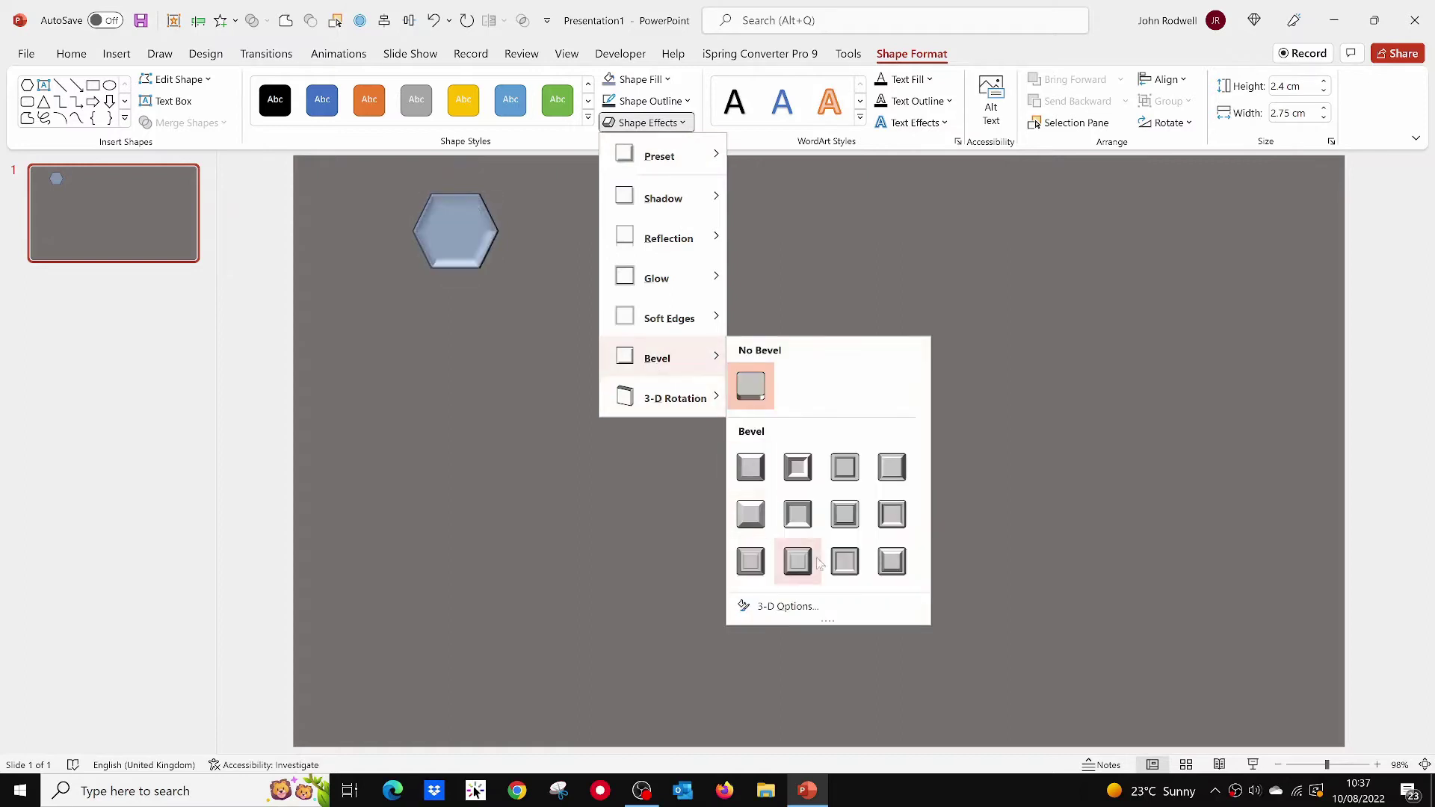
pyautogui.click(845, 561)
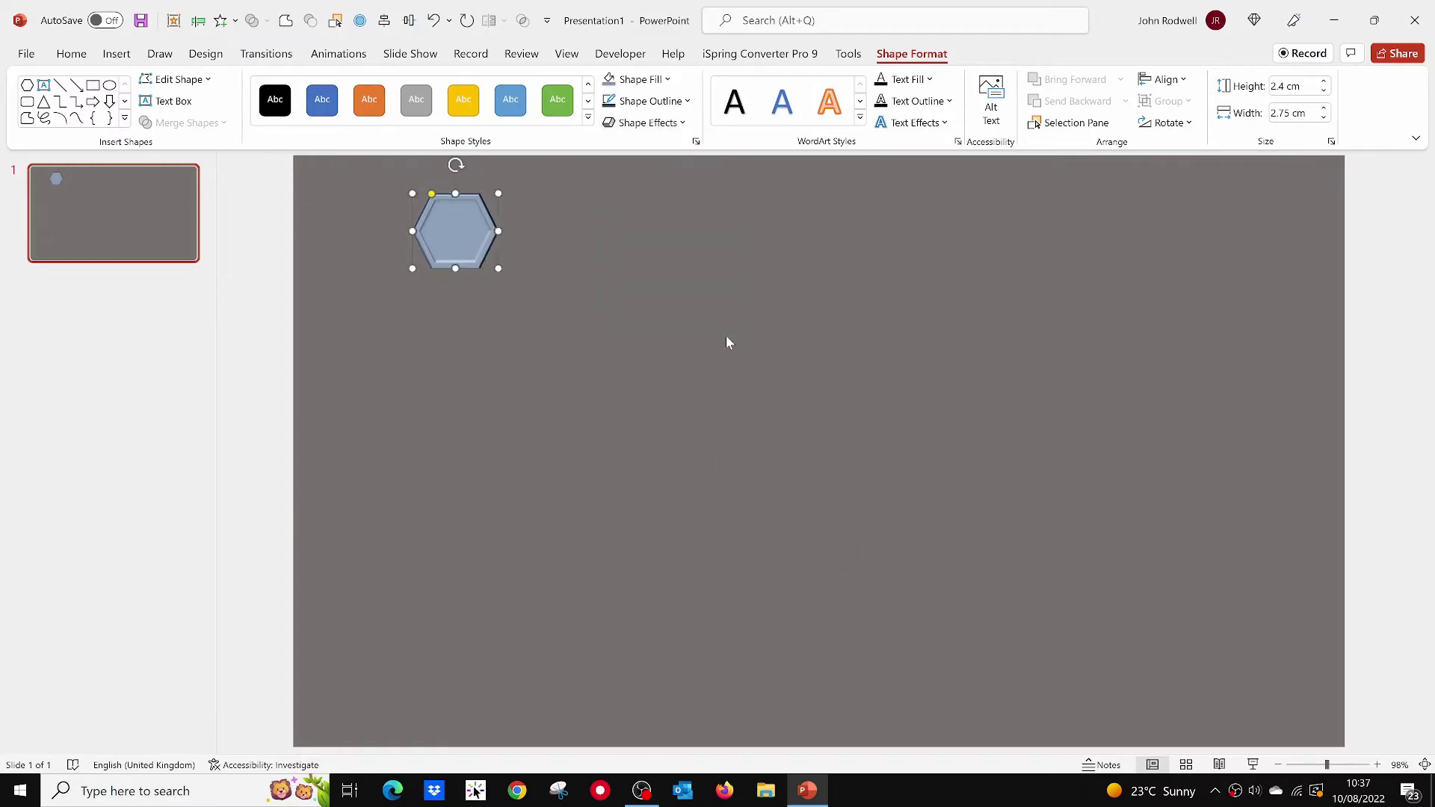
# Add a Fill Color emphasis animation to the hexagon that changes it to Light Green.
pyautogui.click(336, 54)
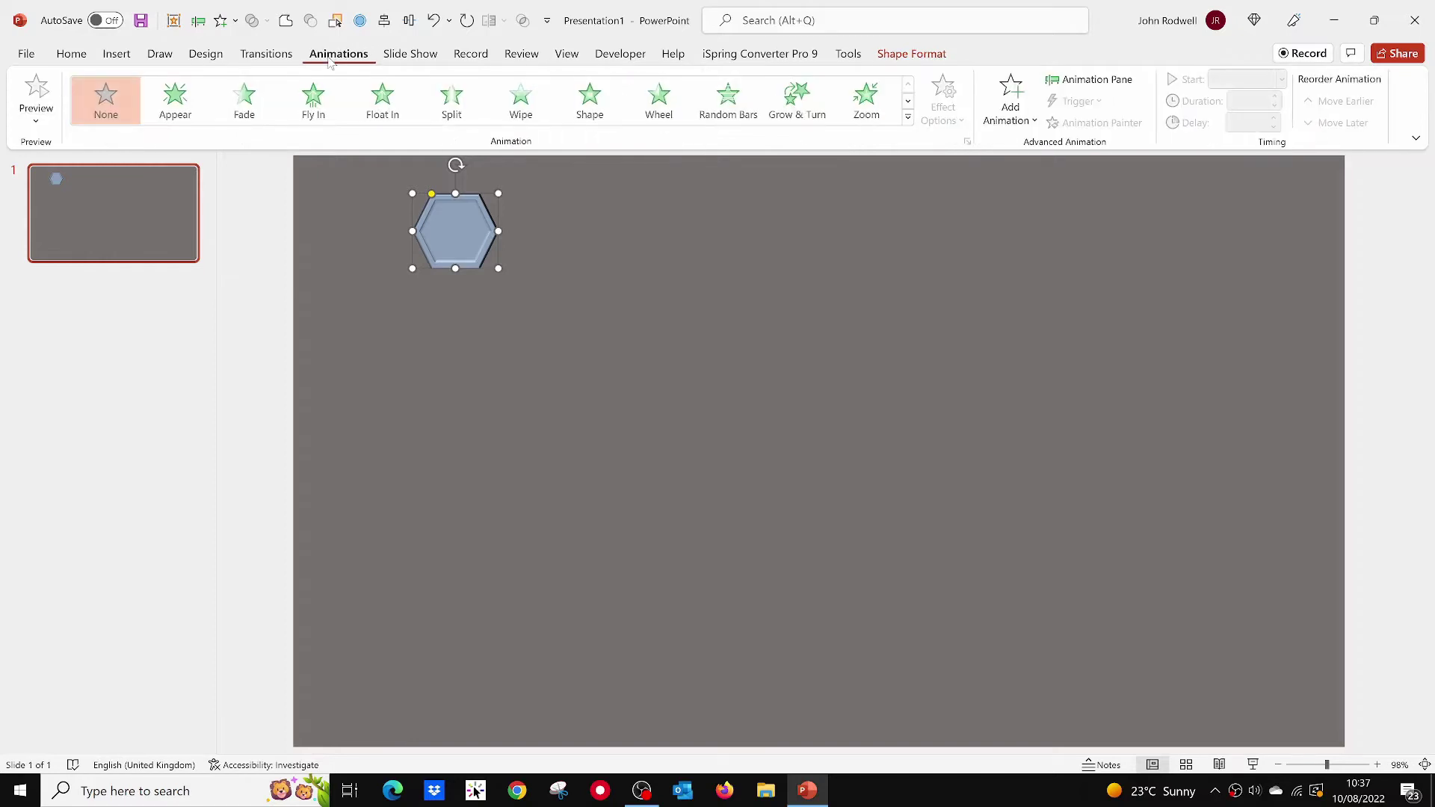
pyautogui.click(908, 118)
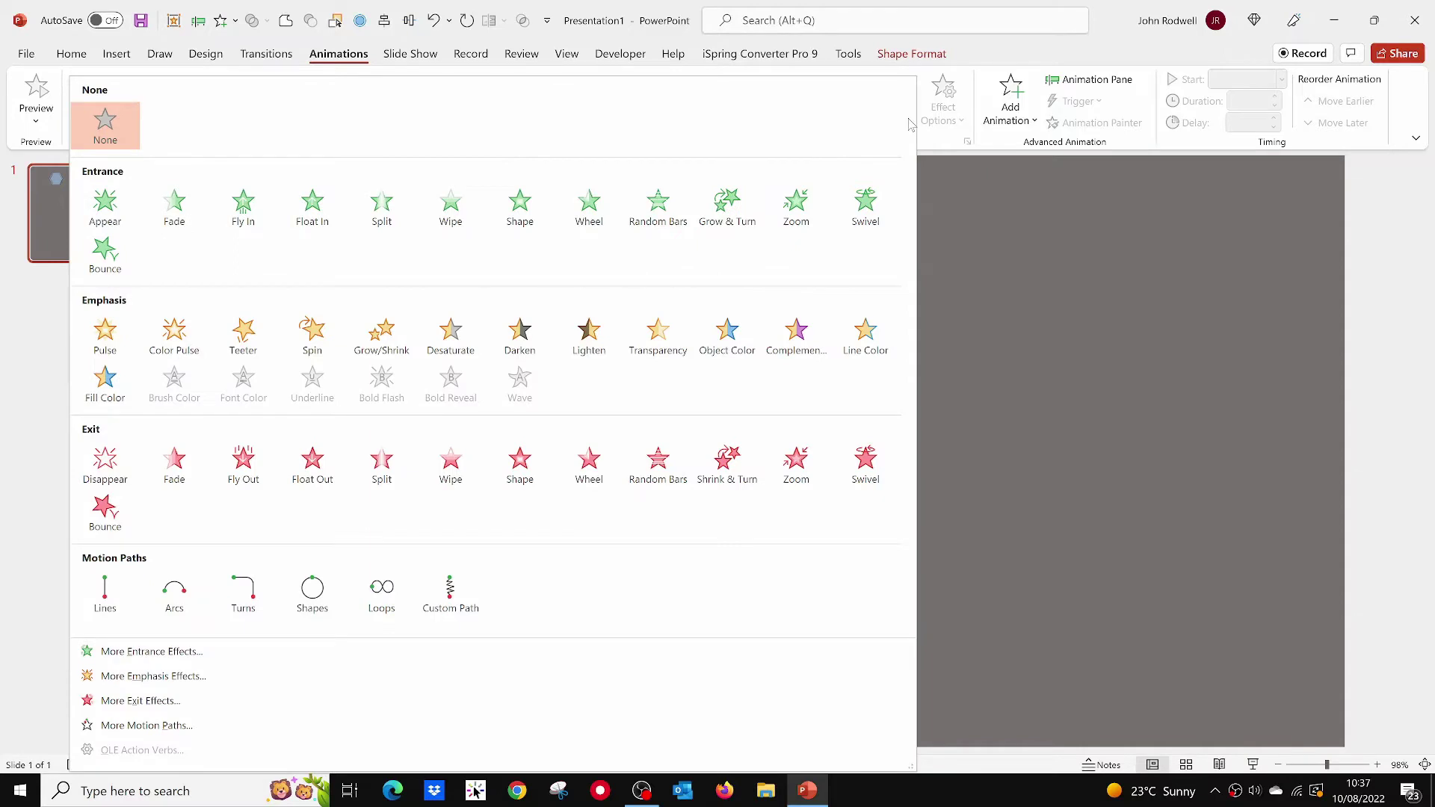
pyautogui.click(105, 381)
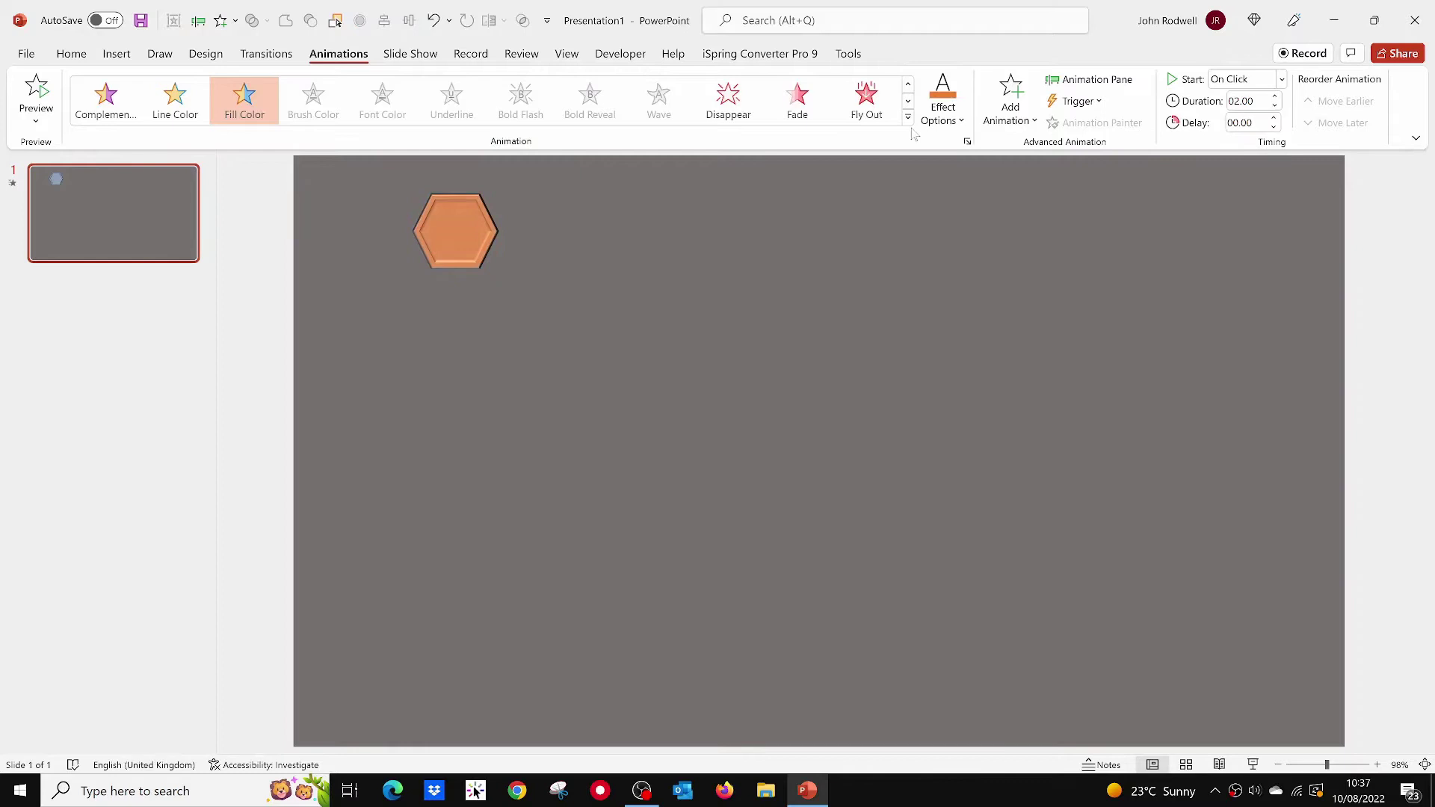
pyautogui.click(943, 104)
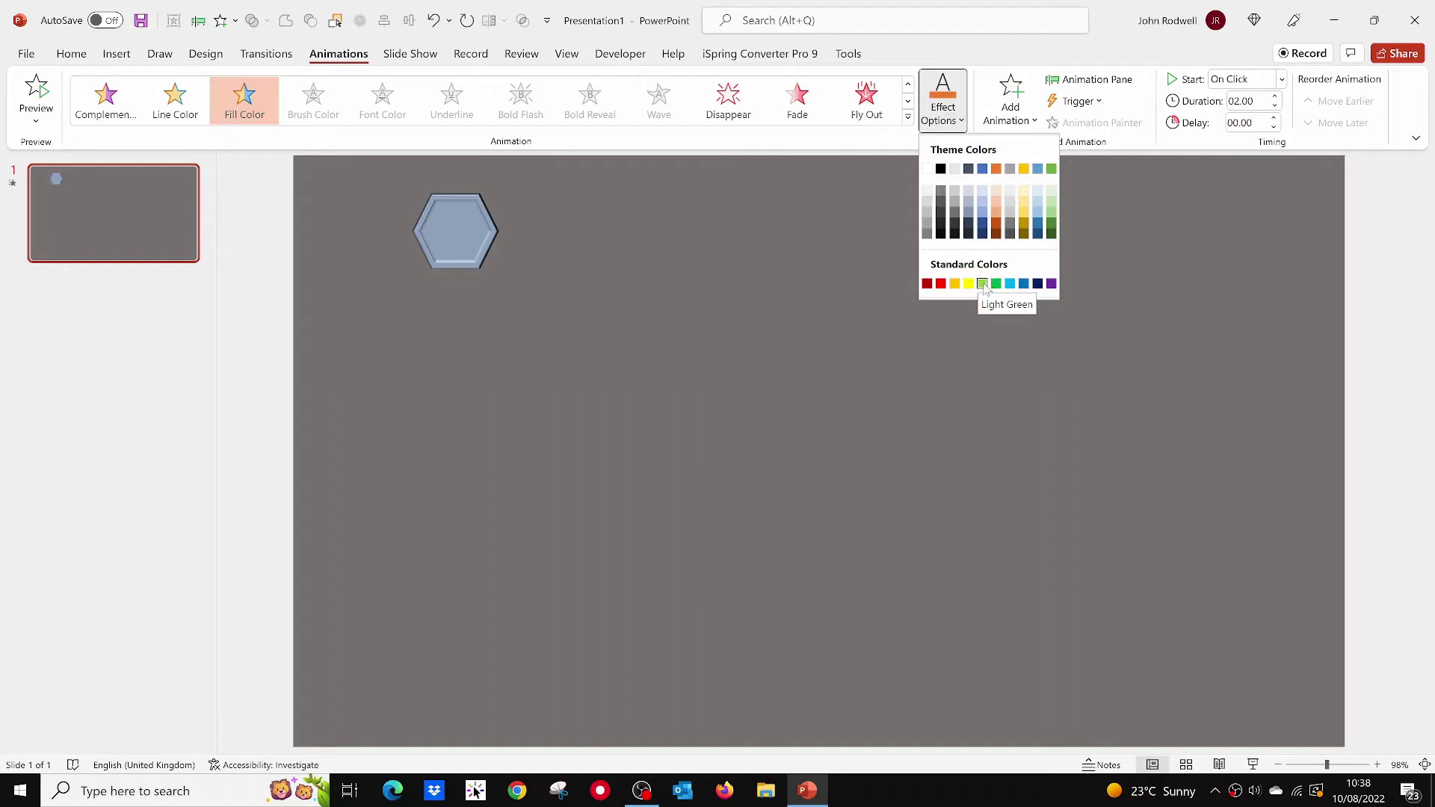
pyautogui.click(982, 284)
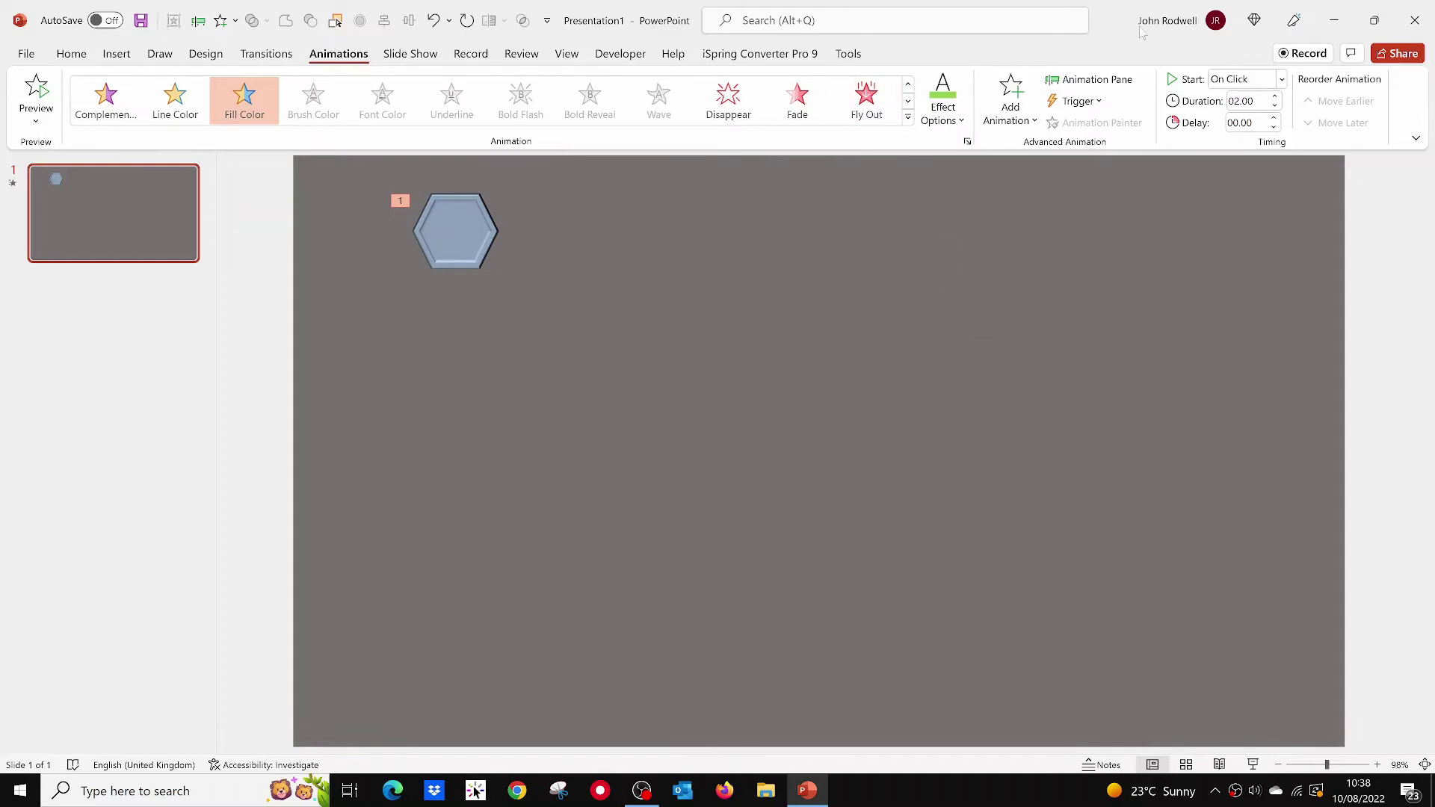
# Set the animation trigger to On Click of Hexagon 11.
pyautogui.click(1090, 83)
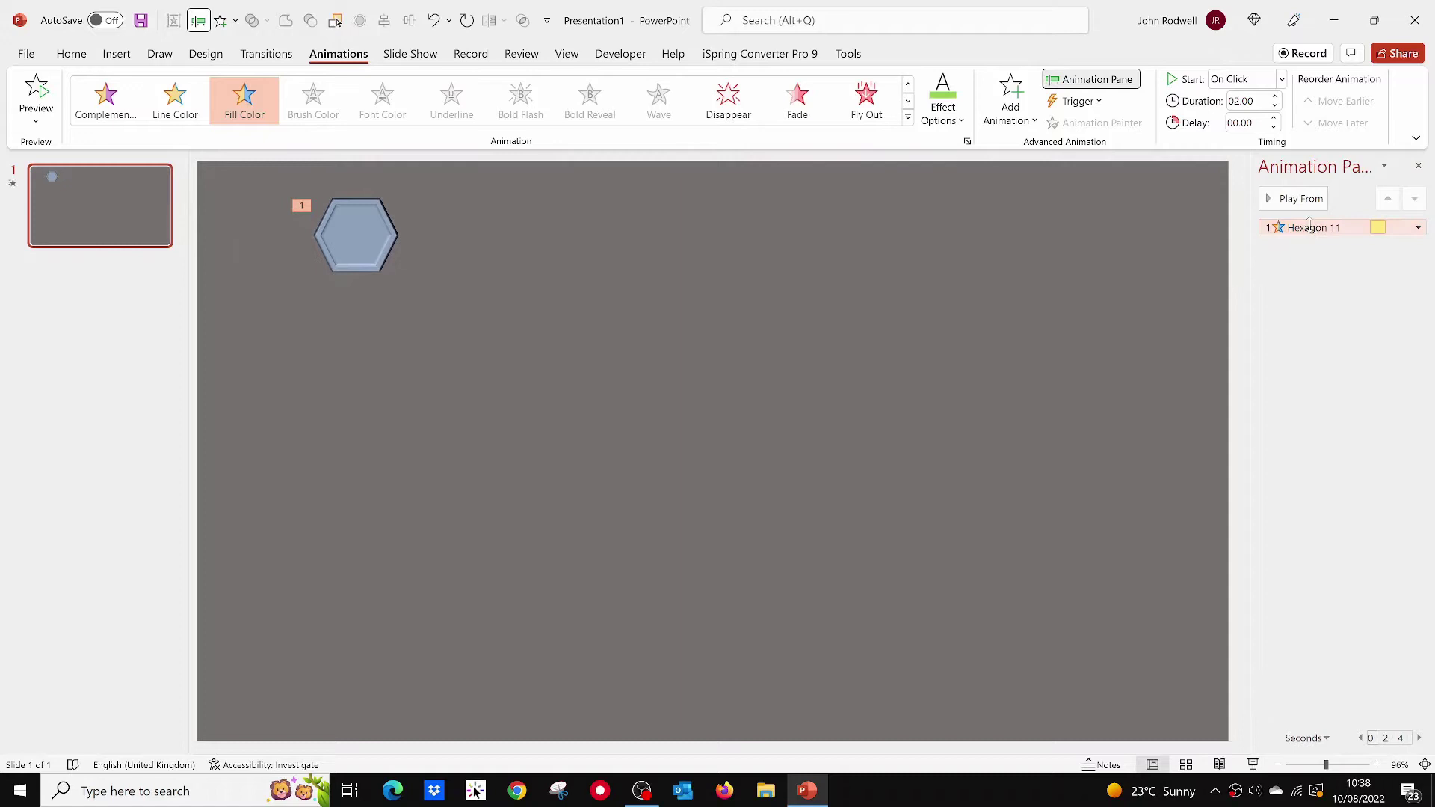
pyautogui.click(1091, 103)
pyautogui.moveTo(1113, 125)
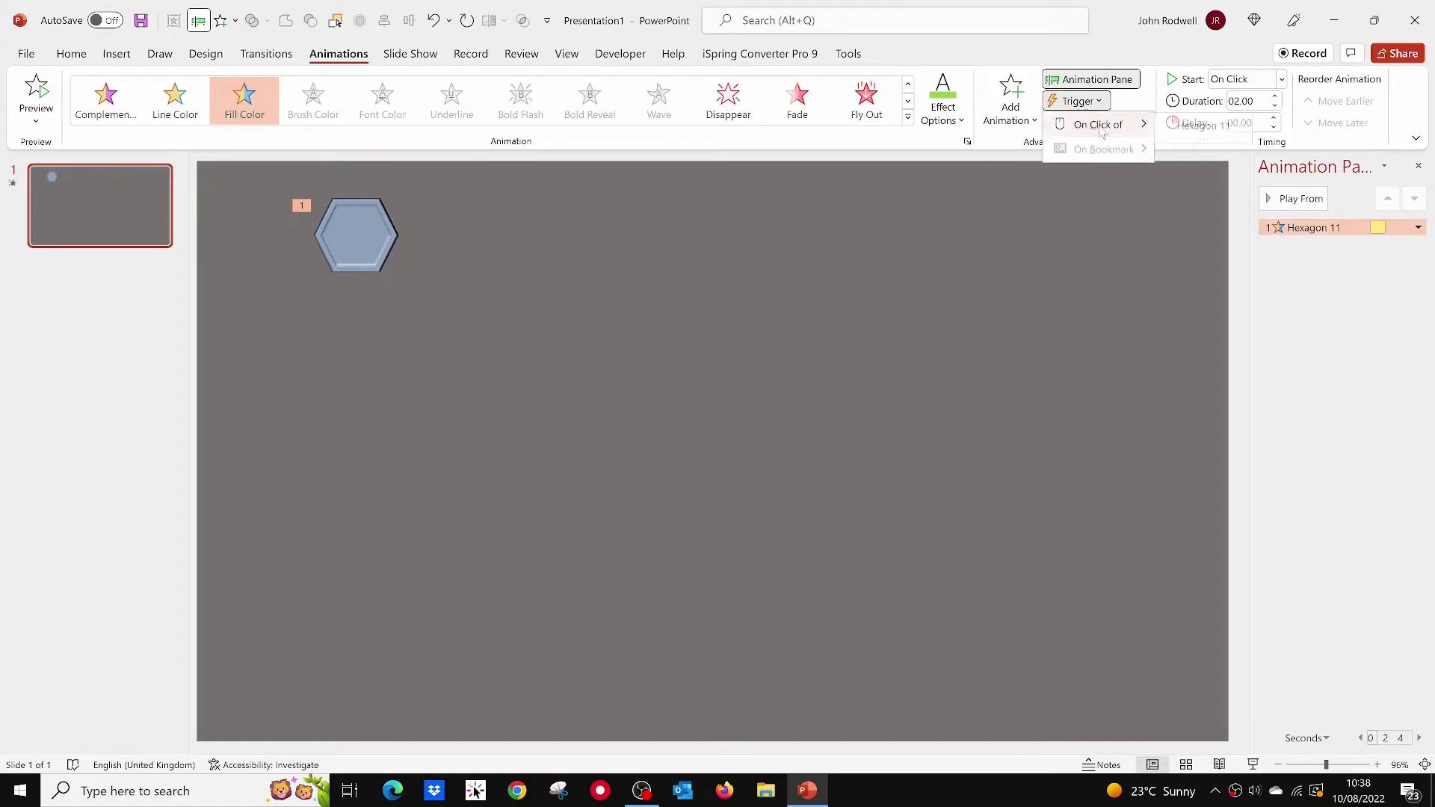
pyautogui.click(1205, 126)
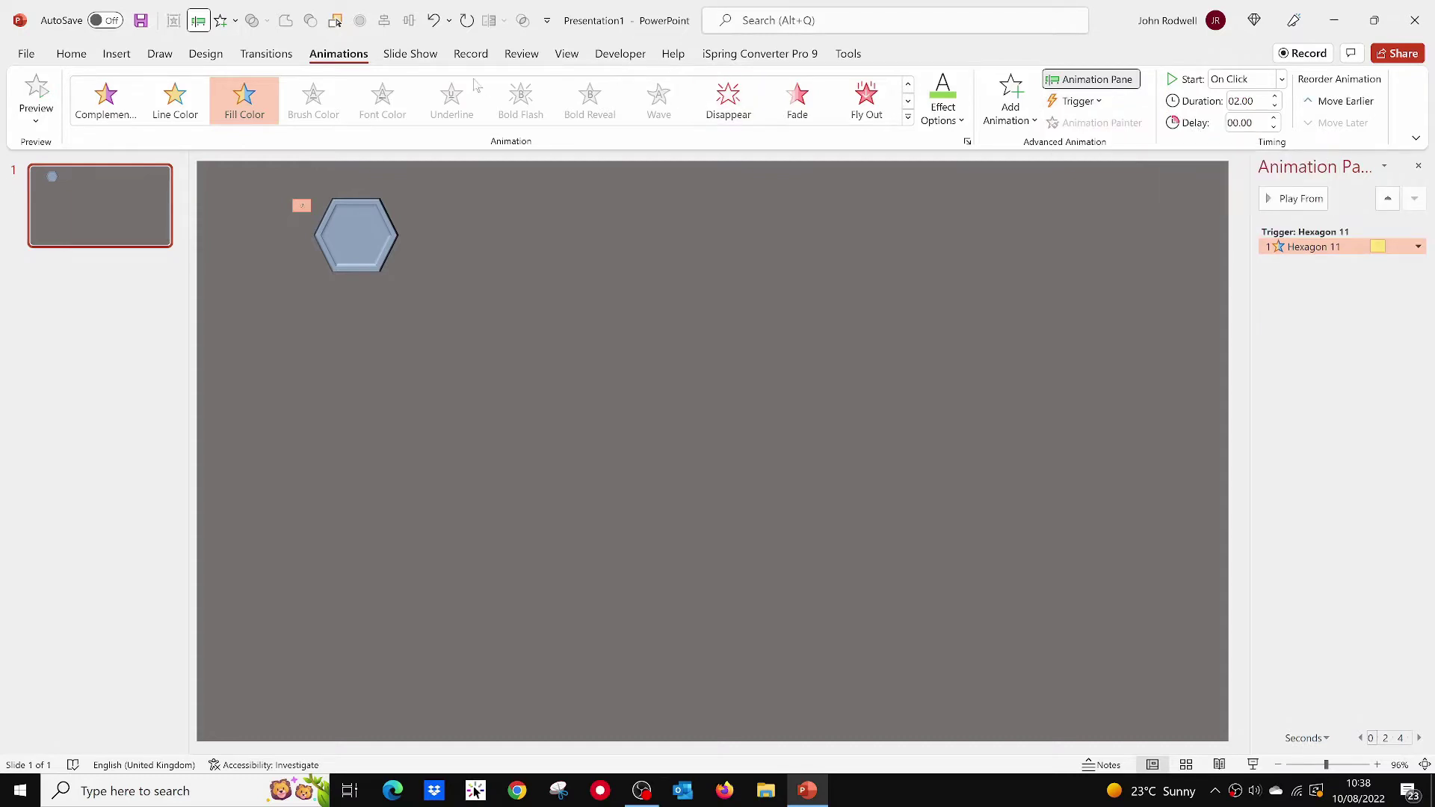
# Set the Fill Color animation's duration to 1 second (Fast).
pyautogui.click(432, 56)
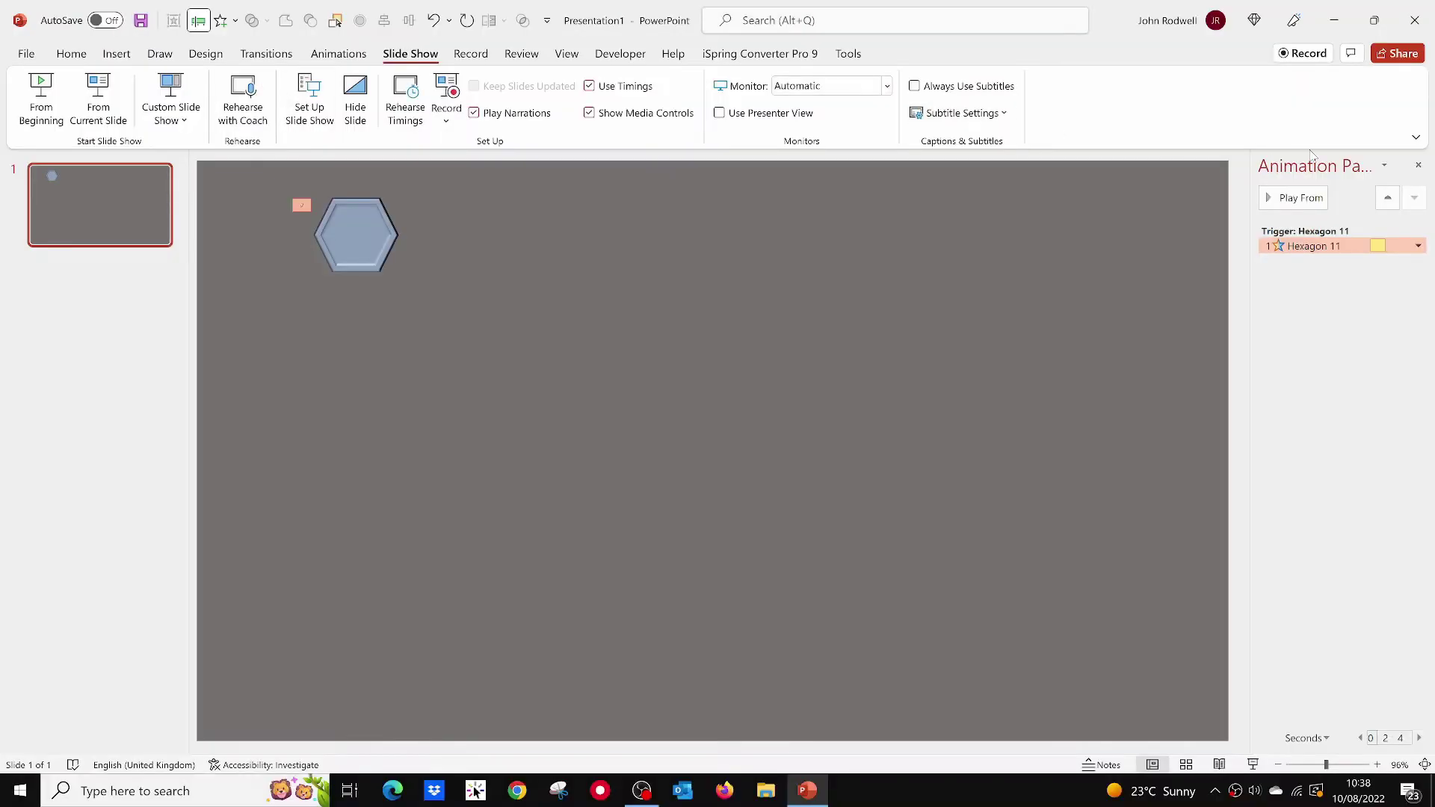
pyautogui.click(1419, 246)
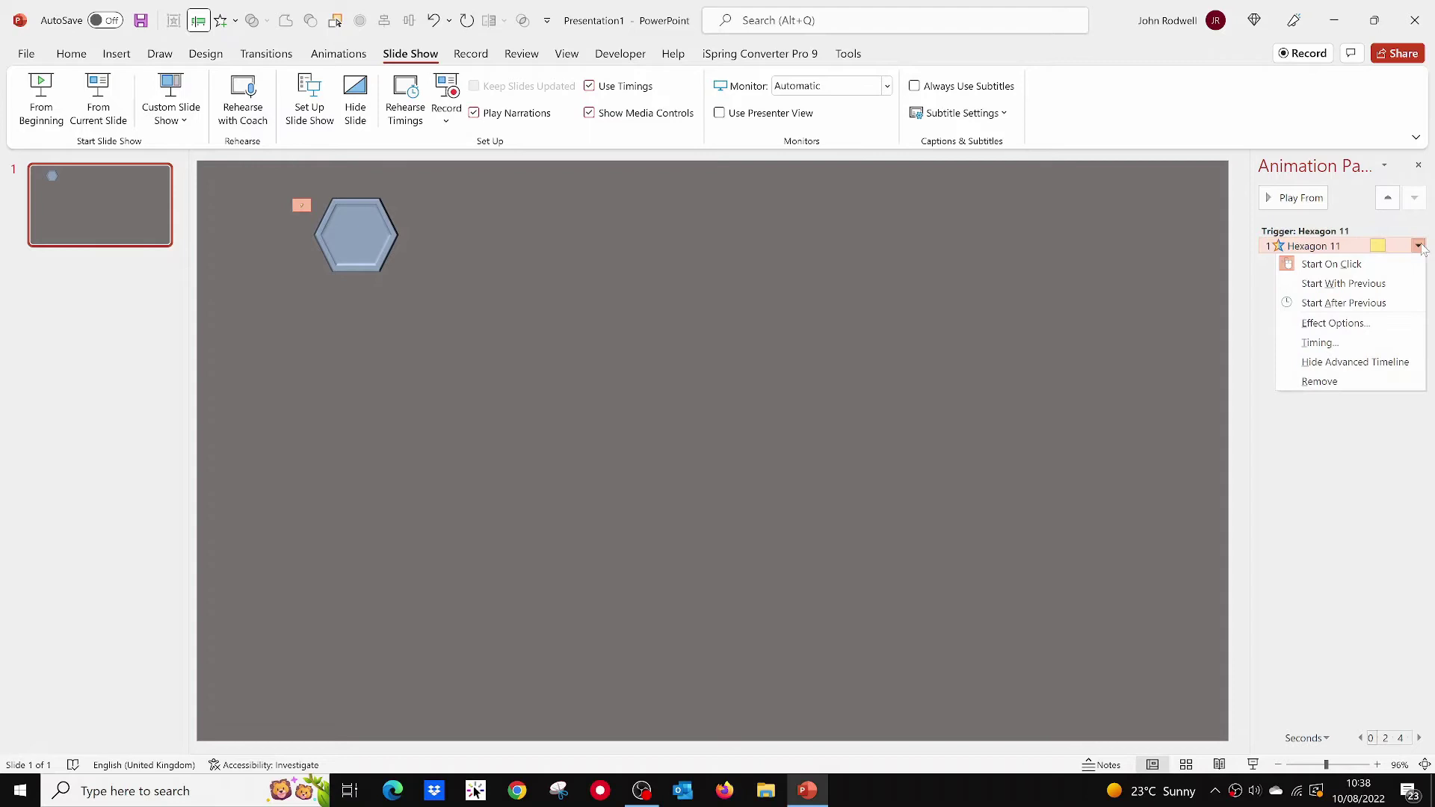
pyautogui.click(1329, 345)
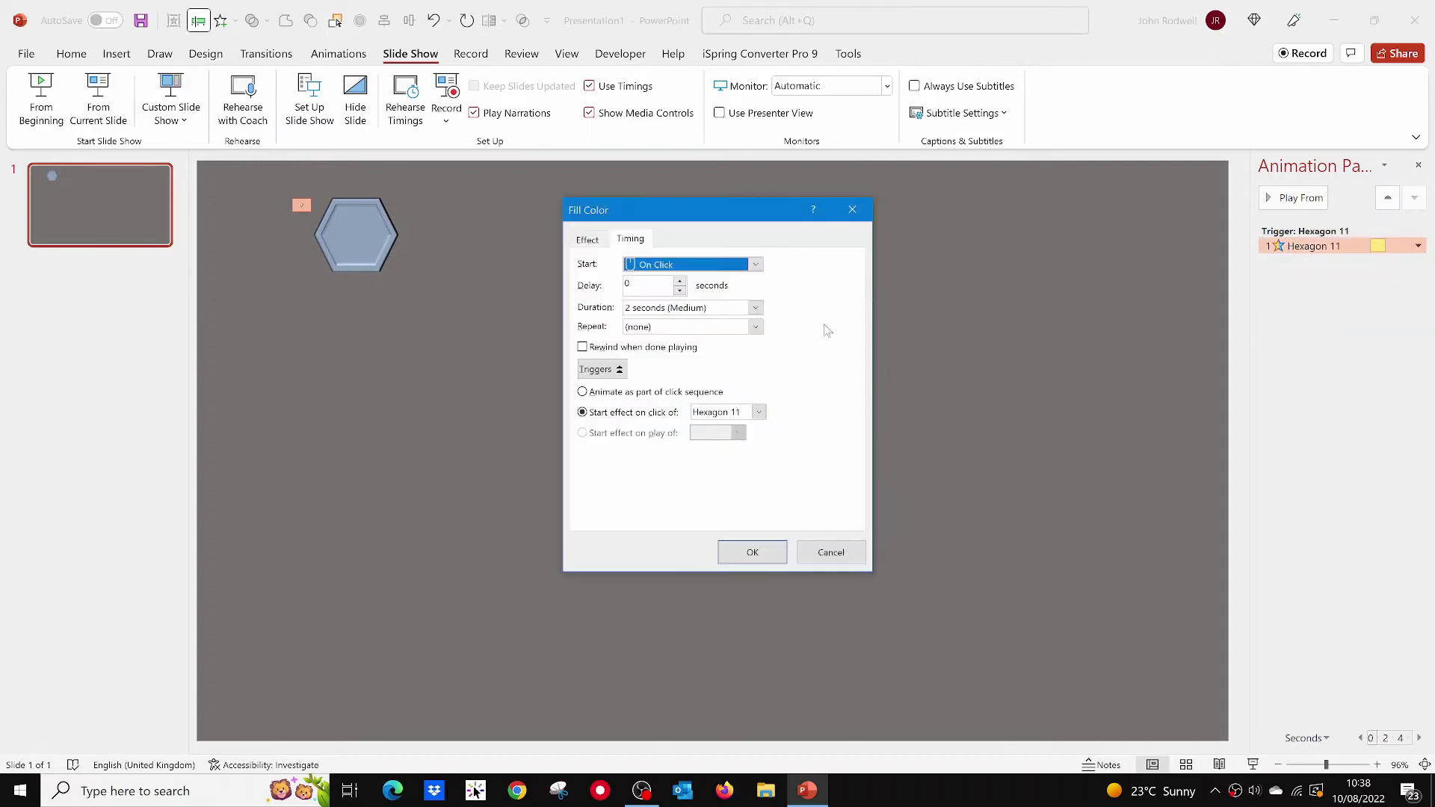
pyautogui.click(754, 309)
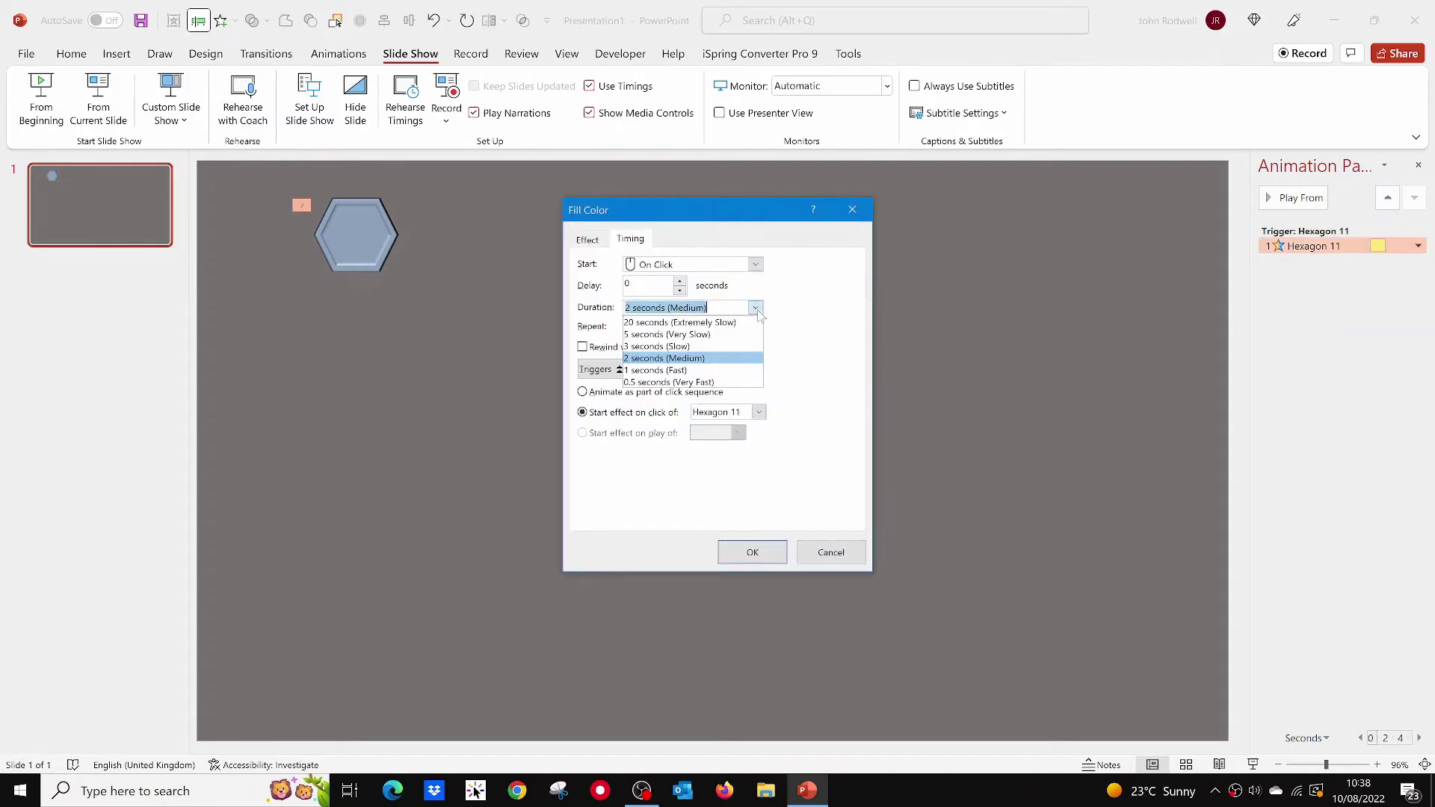
pyautogui.click(665, 371)
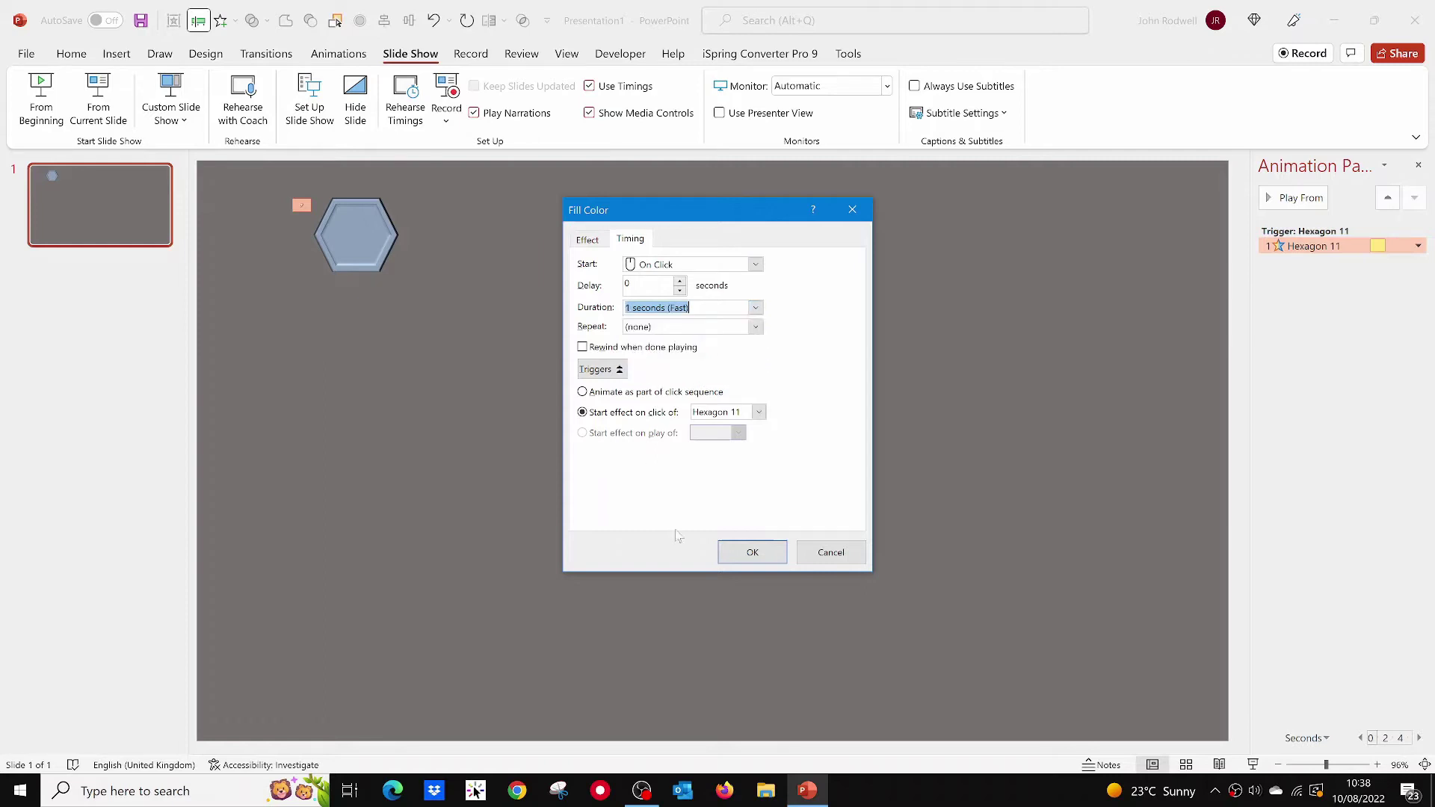
# Confirm the timing, then duplicate the hexagon and nudge the copy directly beneath the first.
pyautogui.click(762, 553)
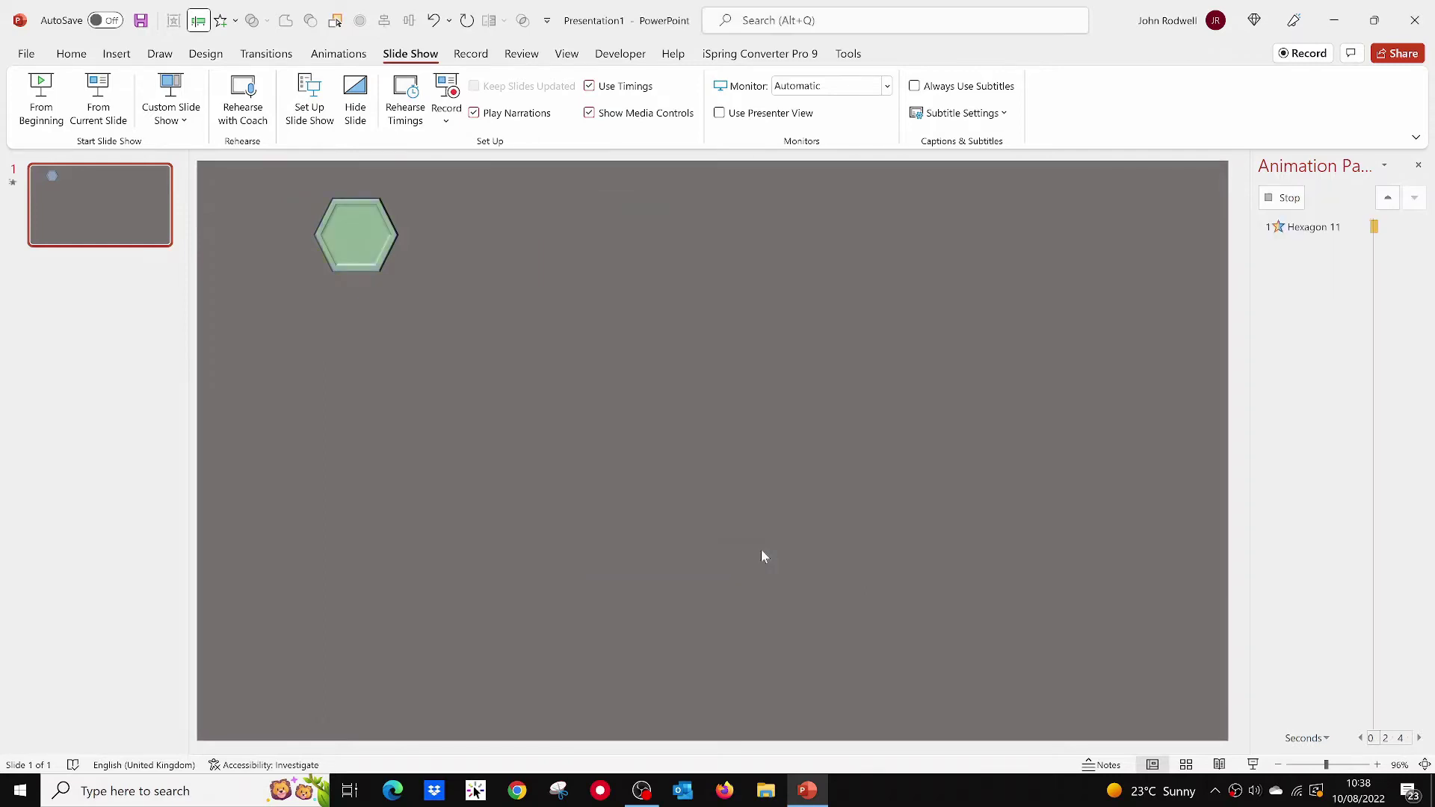
pyautogui.click(376, 246)
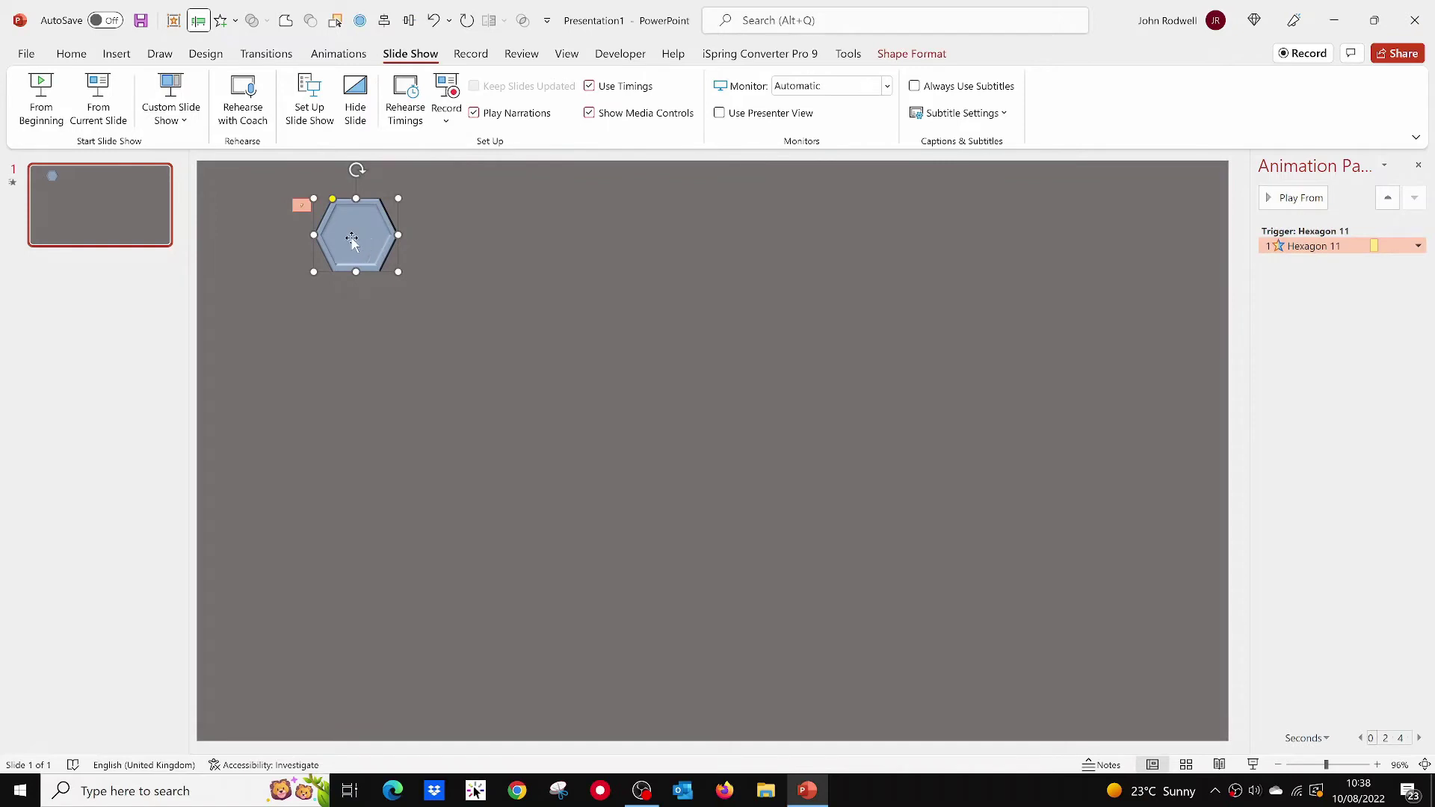
pyautogui.hotkey('ctrl', 'd')
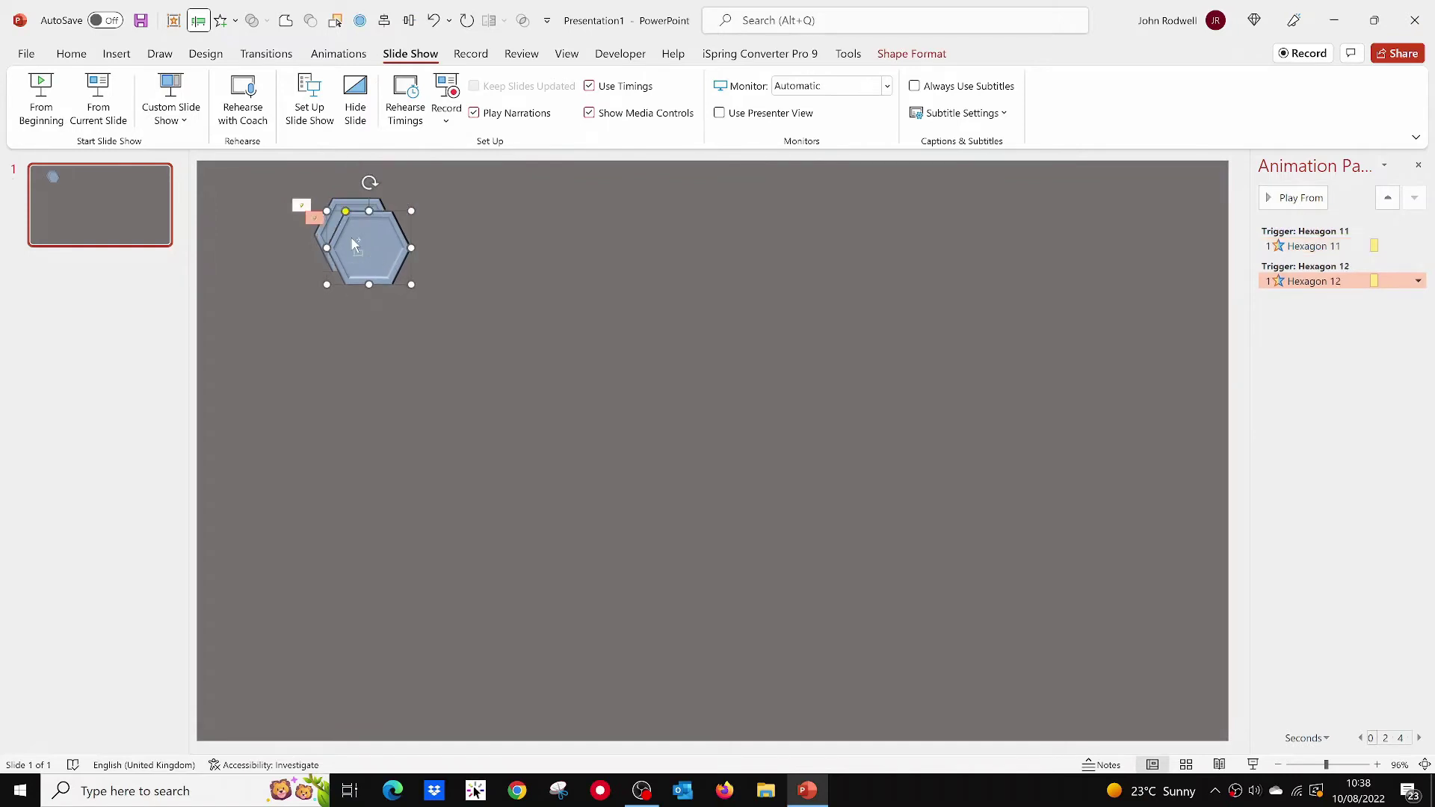
pyautogui.press('Down')
pyautogui.press('Down')
pyautogui.press('Down')
pyautogui.press('Down')
pyautogui.press('Down')
pyautogui.press('Down')
pyautogui.press('Down')
pyautogui.press('Down')
pyautogui.press('Down')
pyautogui.press('Down')
pyautogui.press('Down')
pyautogui.press('Down')
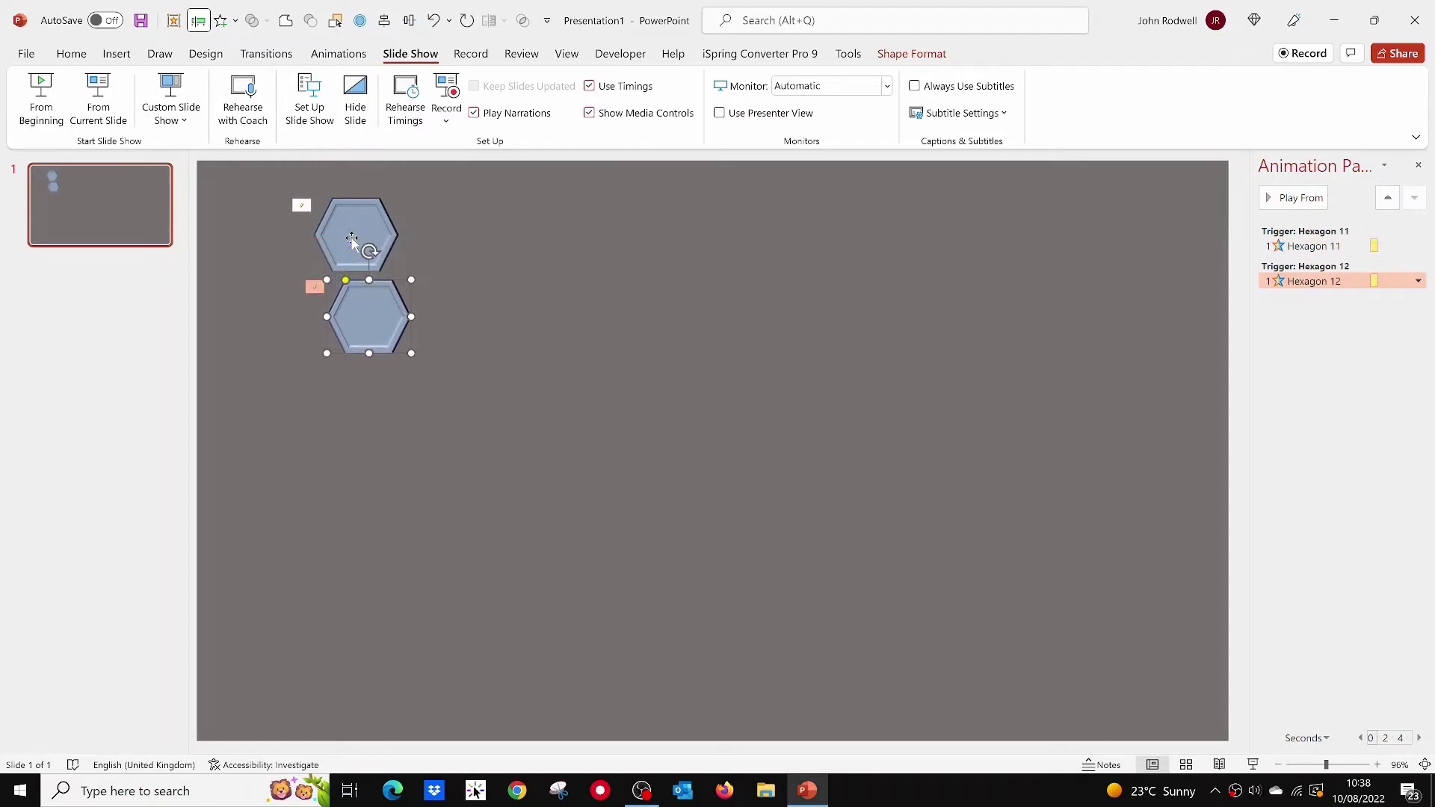
pyautogui.press('Up')
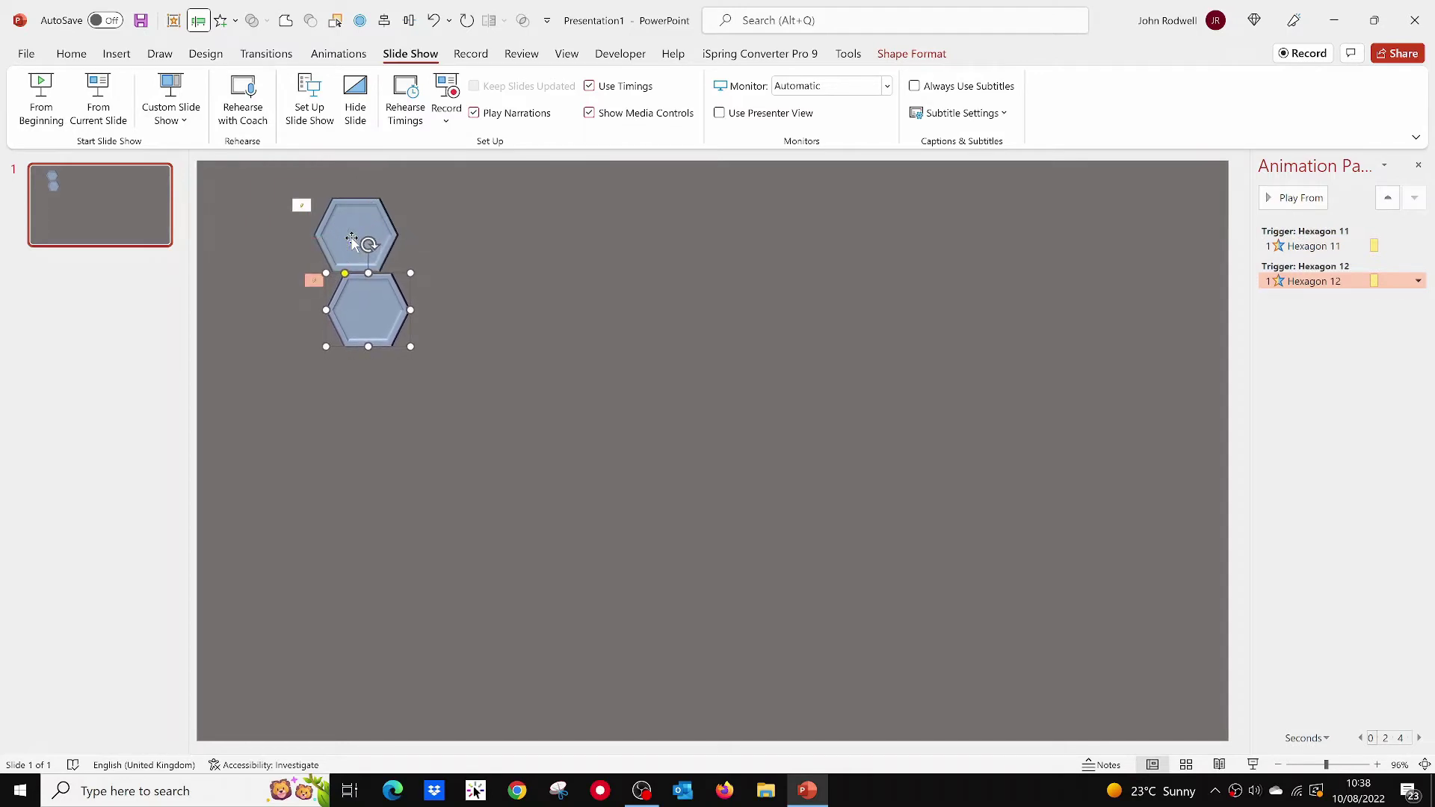
pyautogui.press('Left')
pyautogui.press('Left')
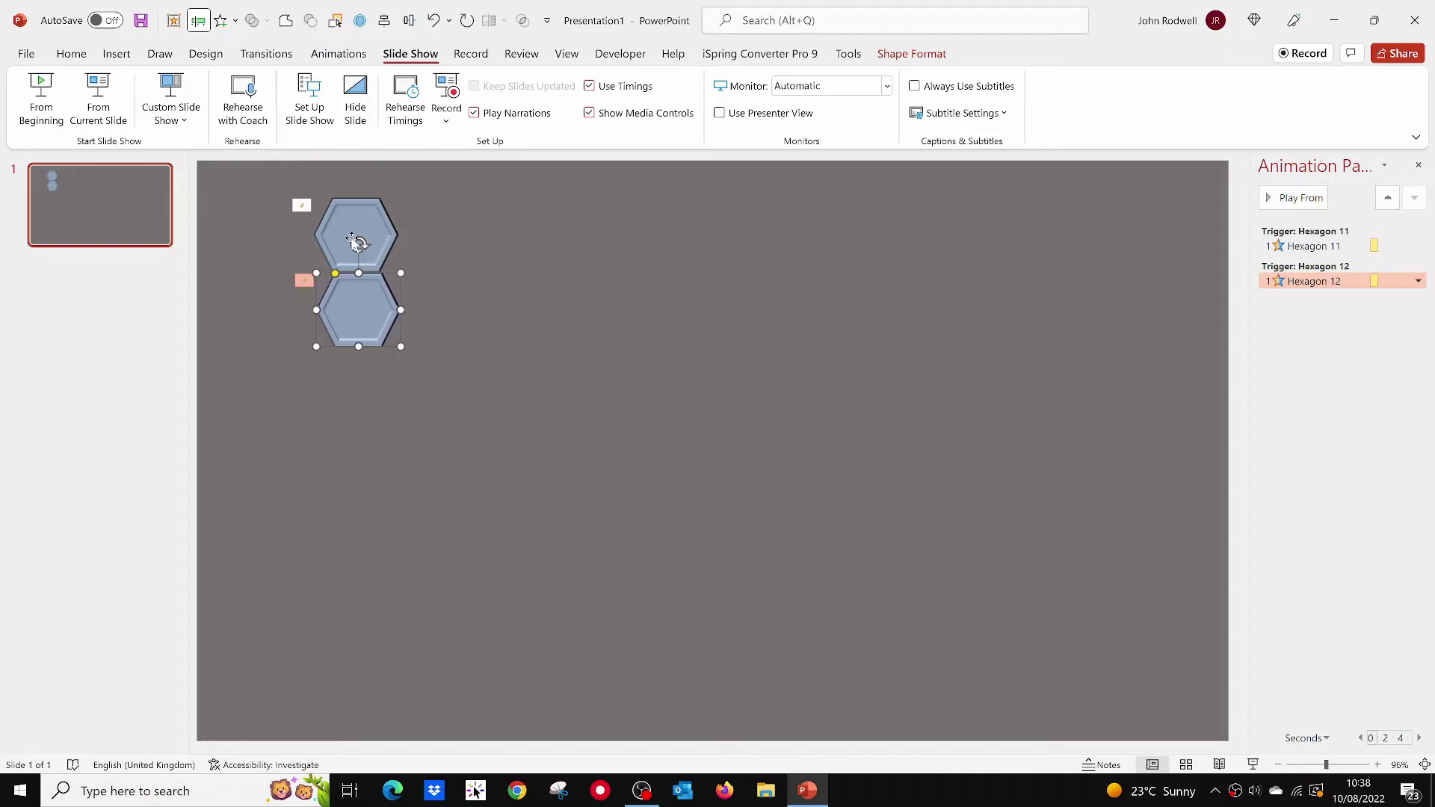
pyautogui.press('Left')
pyautogui.press('Up')
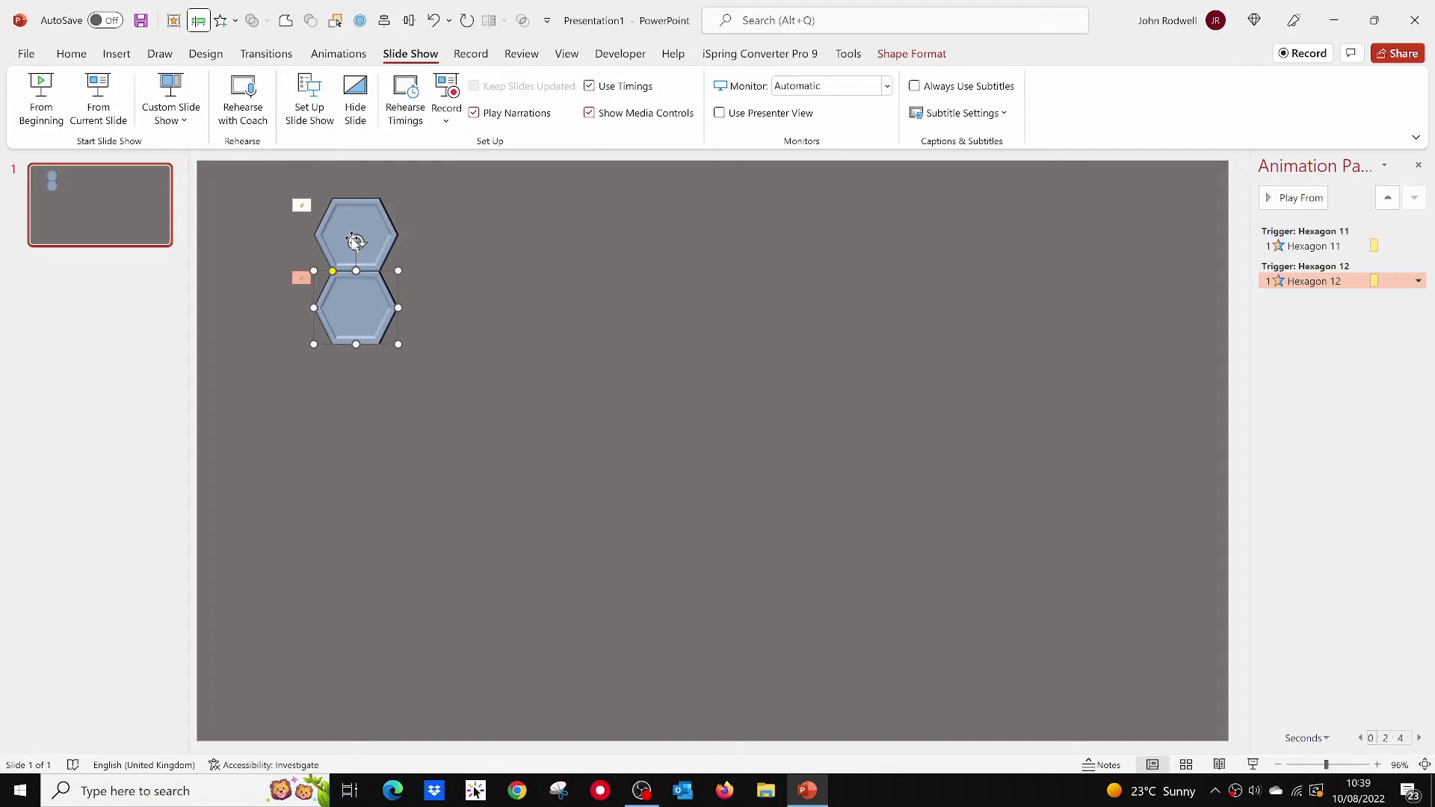
# Duplicate the hexagon repeatedly with Ctrl+D to extend the column to seven.
pyautogui.hotkey('ctrl', 'd')
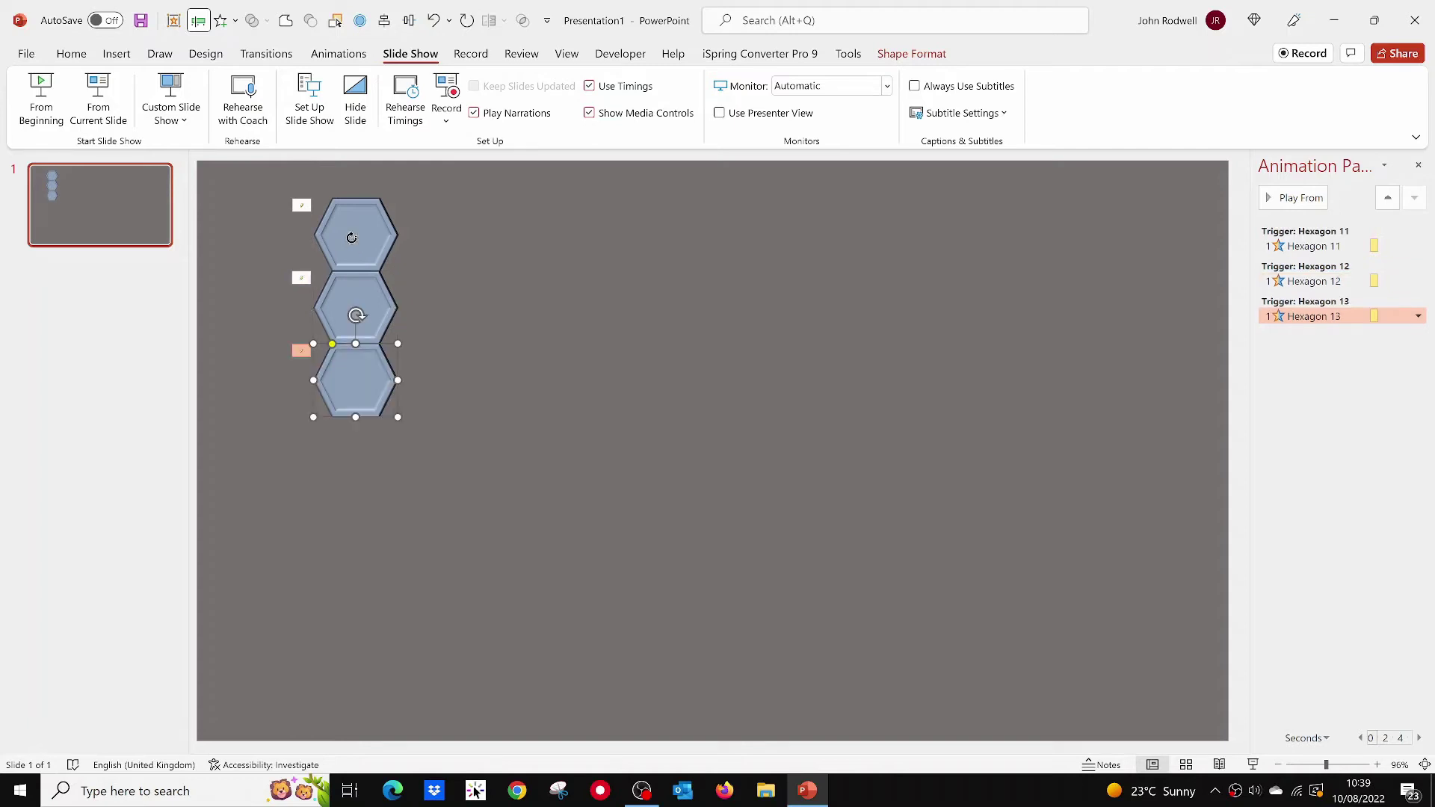
pyautogui.hotkey('ctrl', 'd')
pyautogui.hotkey('ctrl', 'd')
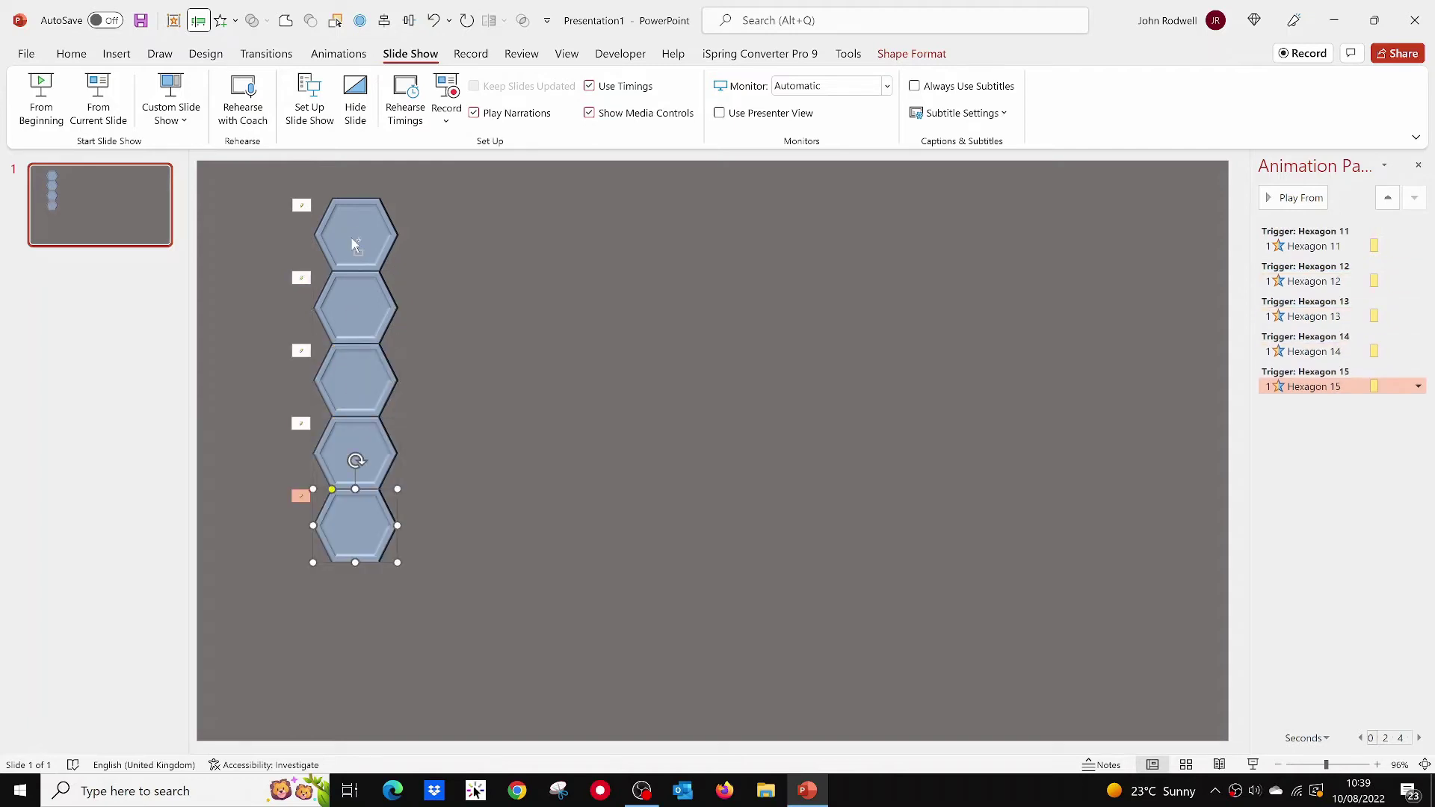
pyautogui.hotkey('ctrl', 'd')
pyautogui.hotkey('ctrl', 'd')
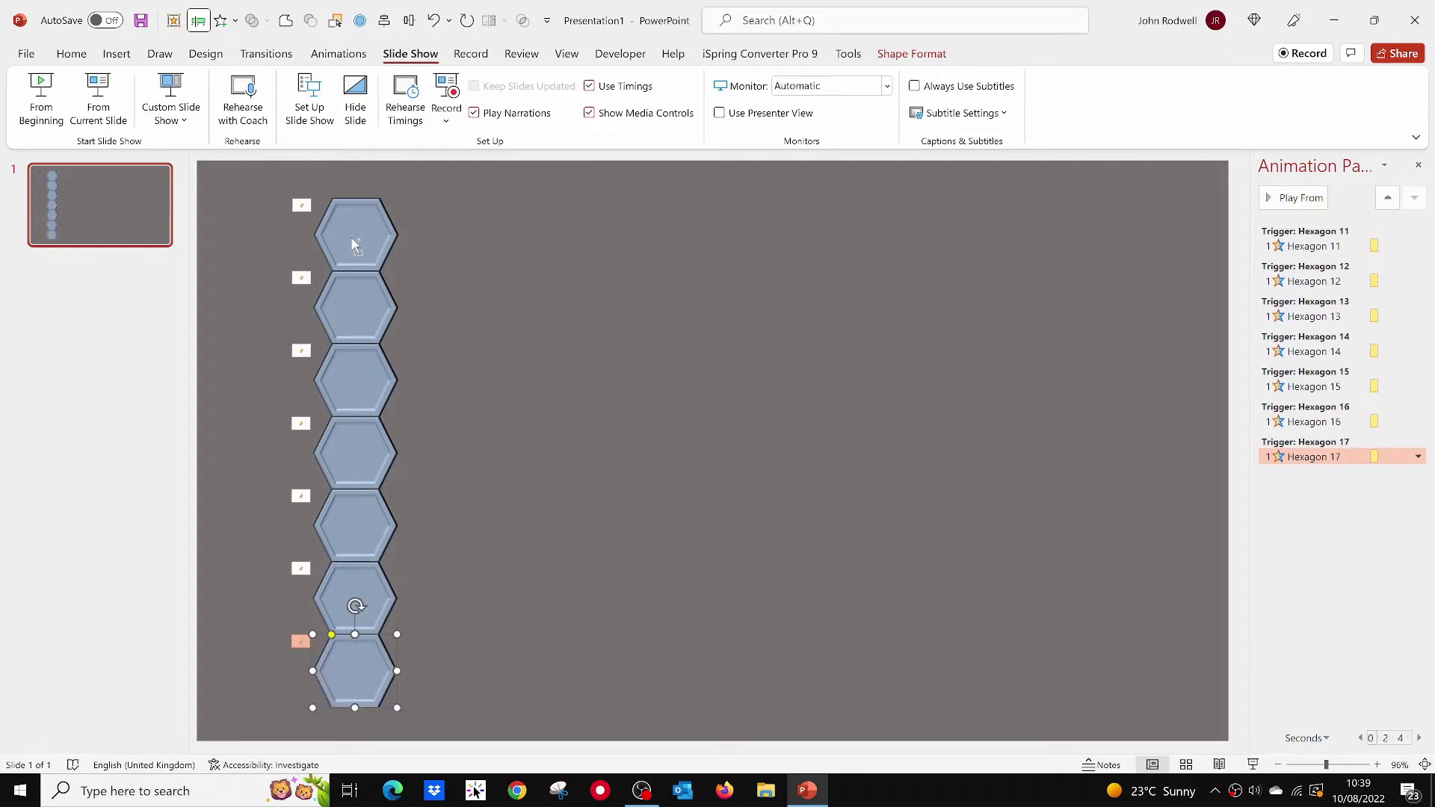
# Select all seven hexagons and align them centred on one vertical line.
pyautogui.click(295, 171)
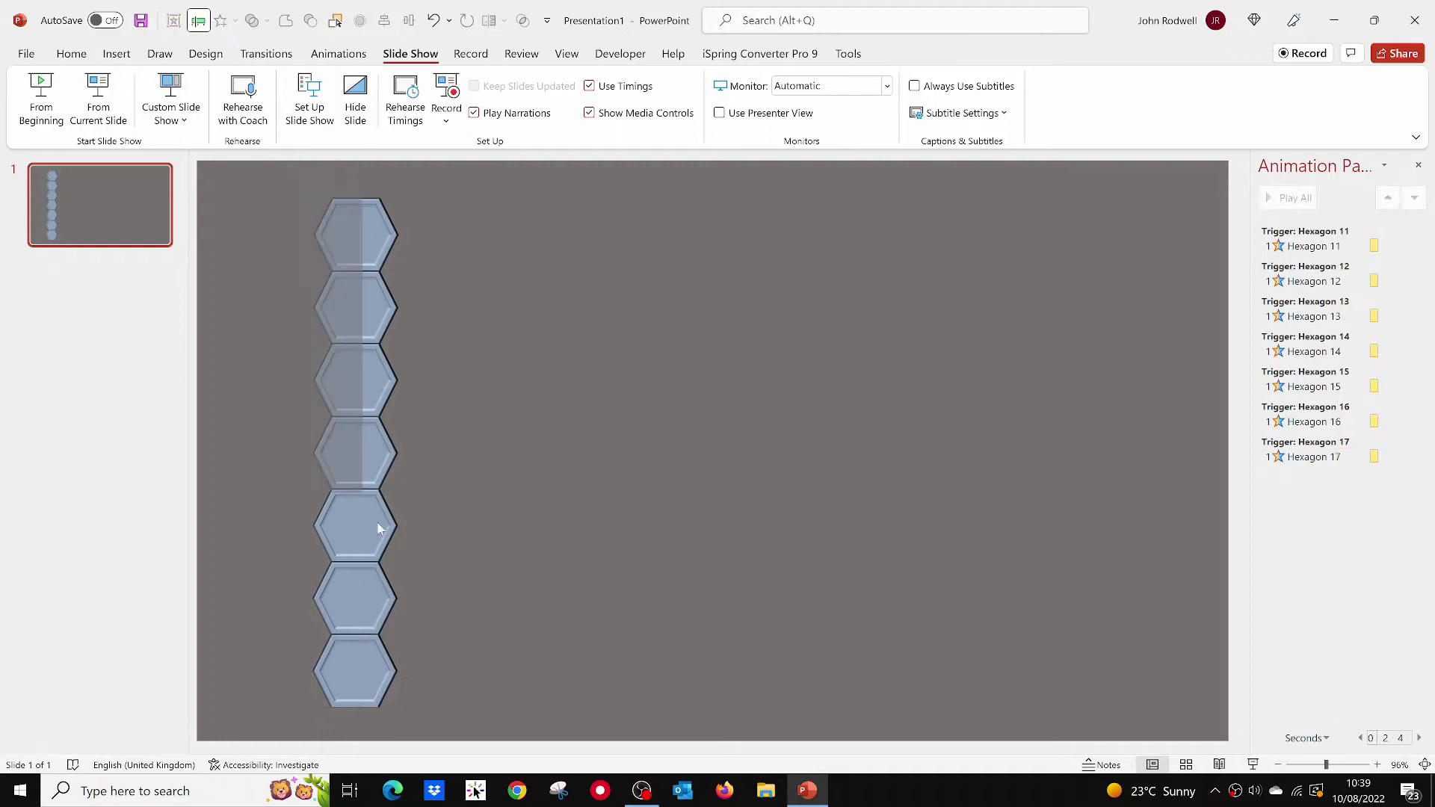
pyautogui.moveTo(378, 528); pyautogui.dragTo(434, 749)
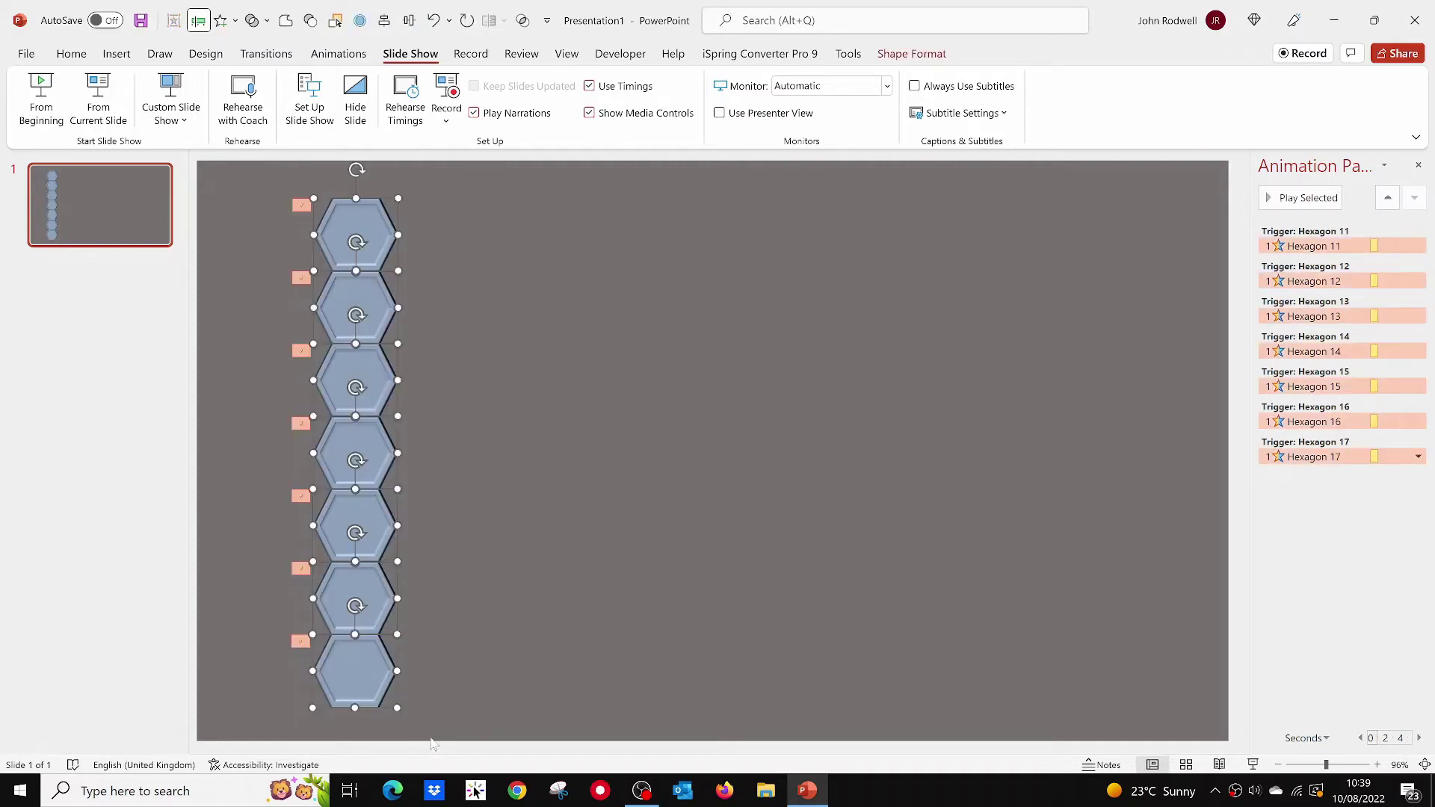
pyautogui.click(71, 53)
pyautogui.click(909, 105)
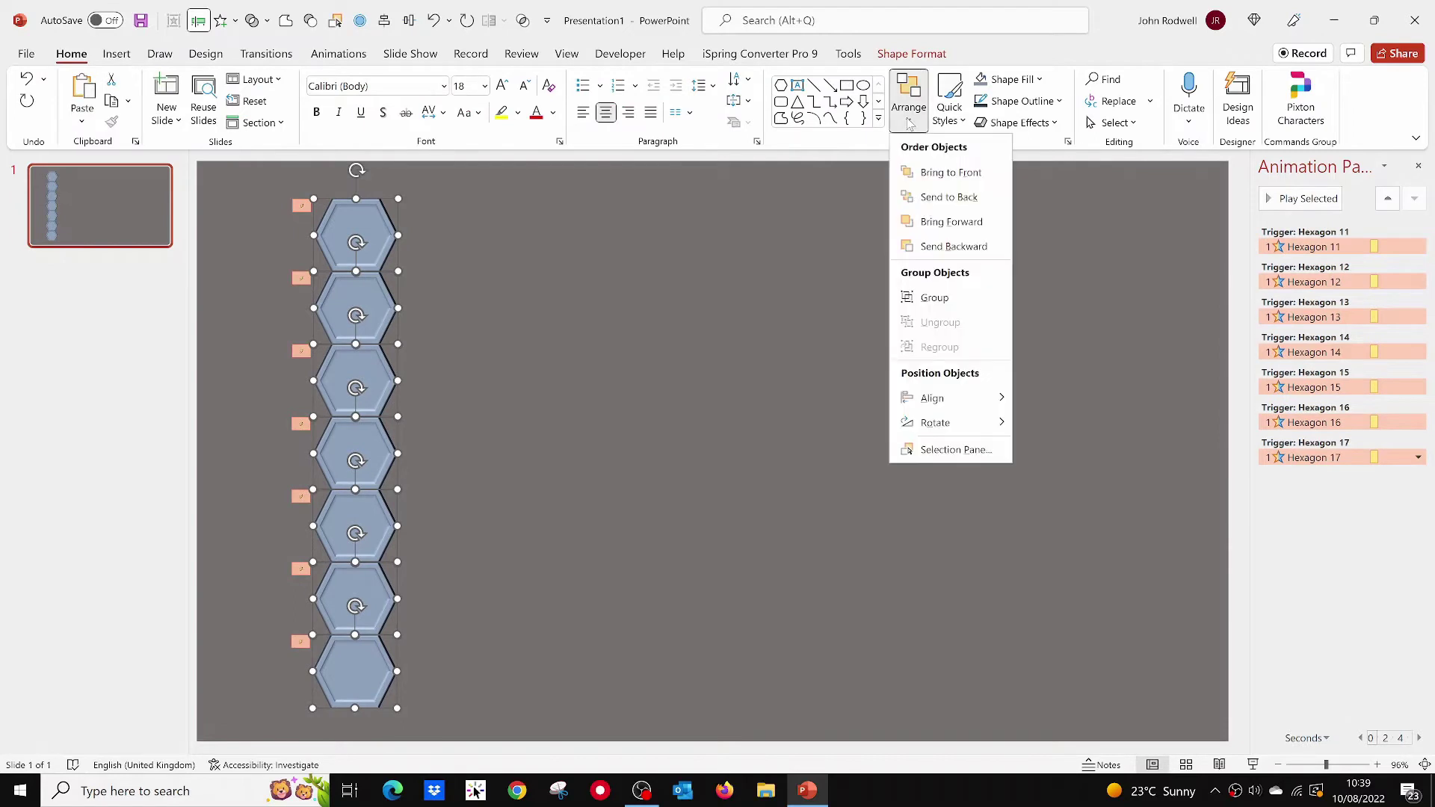
pyautogui.moveTo(953, 408)
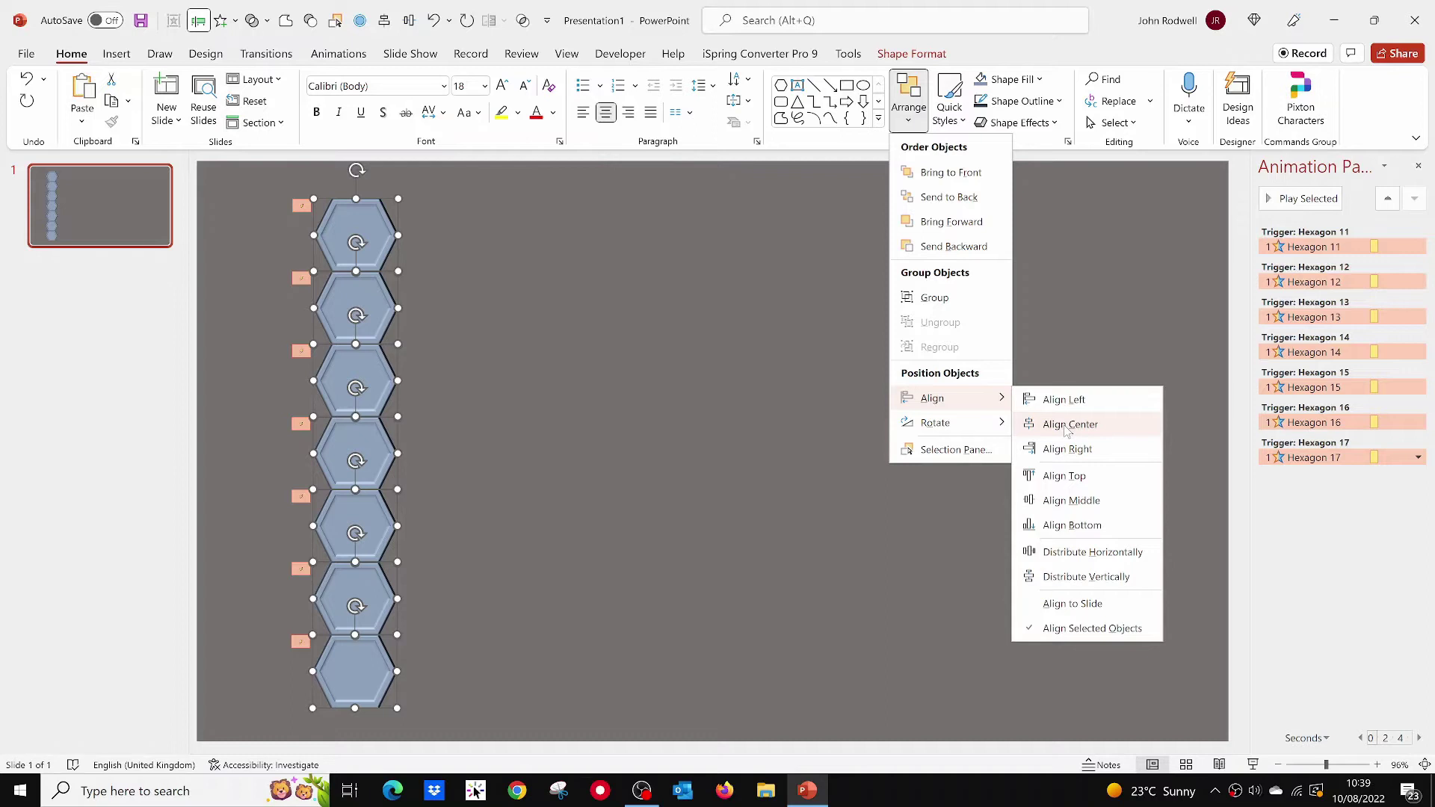
pyautogui.click(1067, 425)
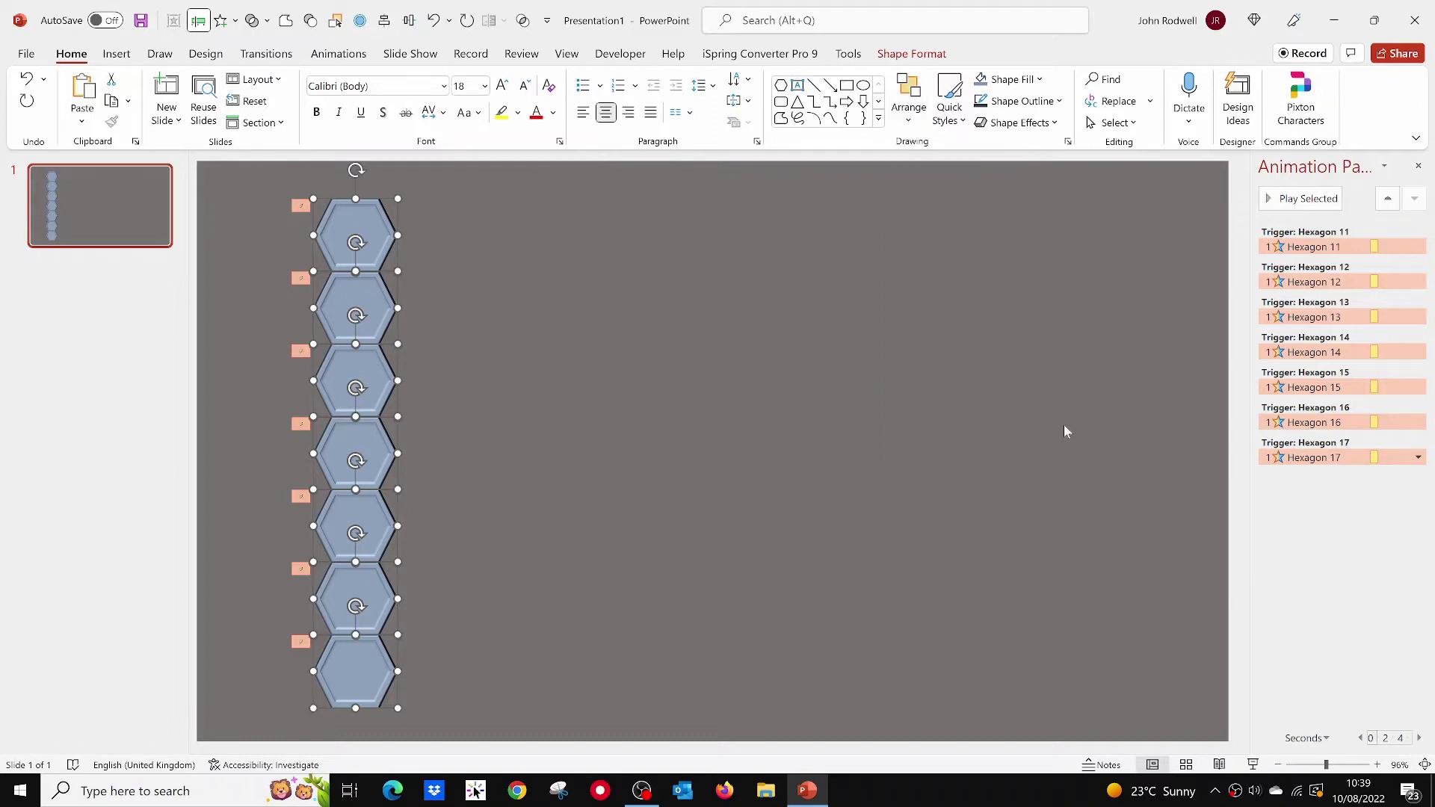
# Distribute the hexagons vertically, then deselect them.
pyautogui.click(909, 105)
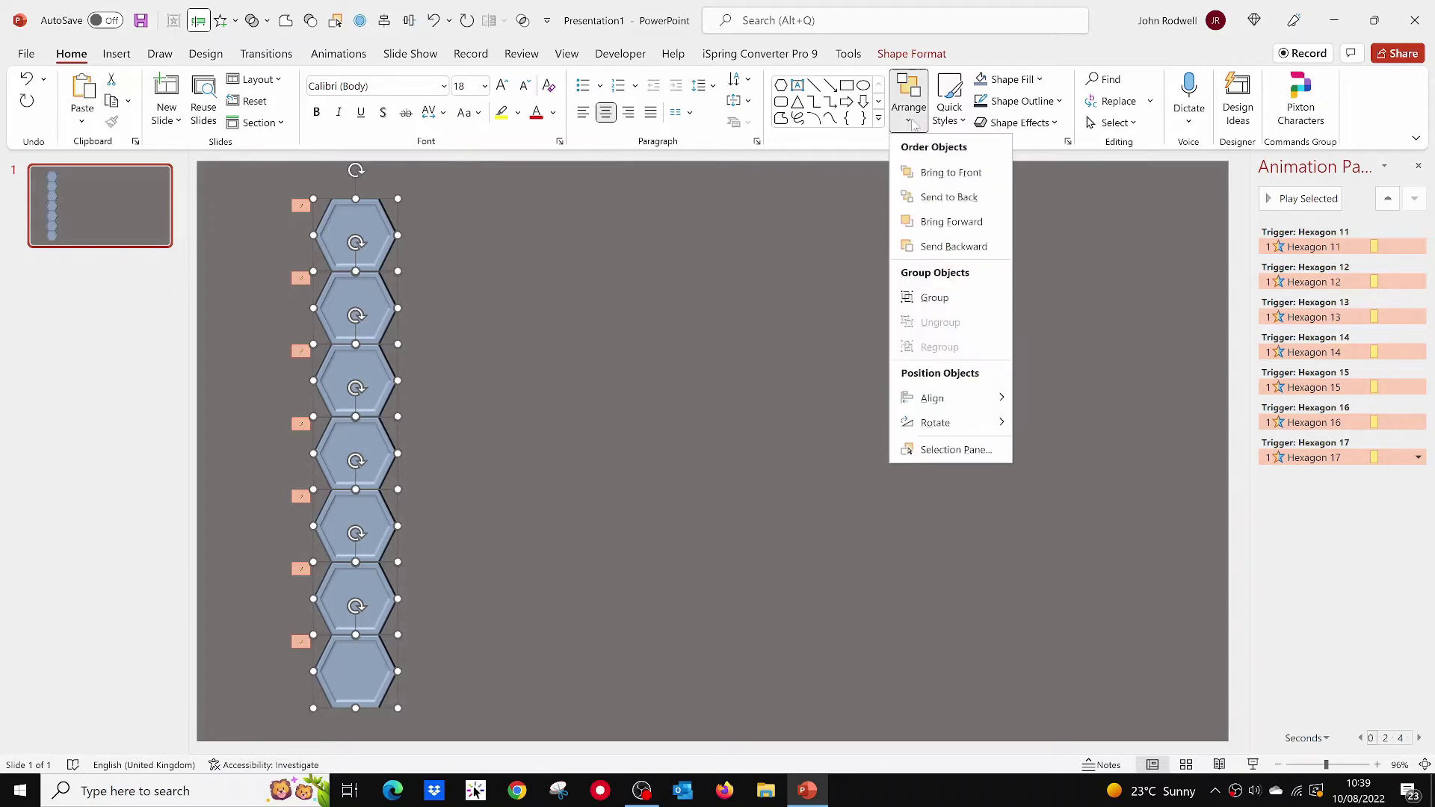
pyautogui.moveTo(964, 403)
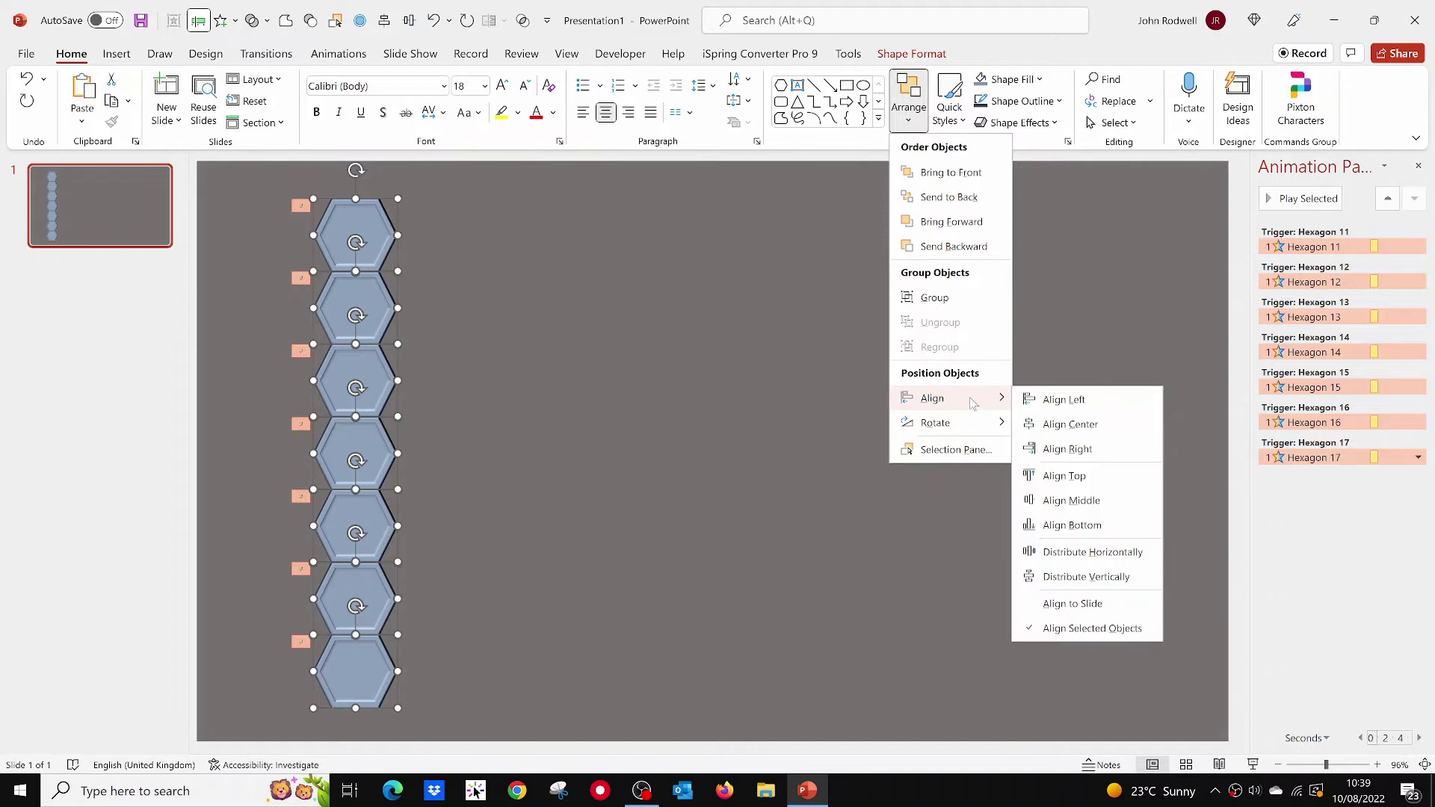
pyautogui.click(1087, 577)
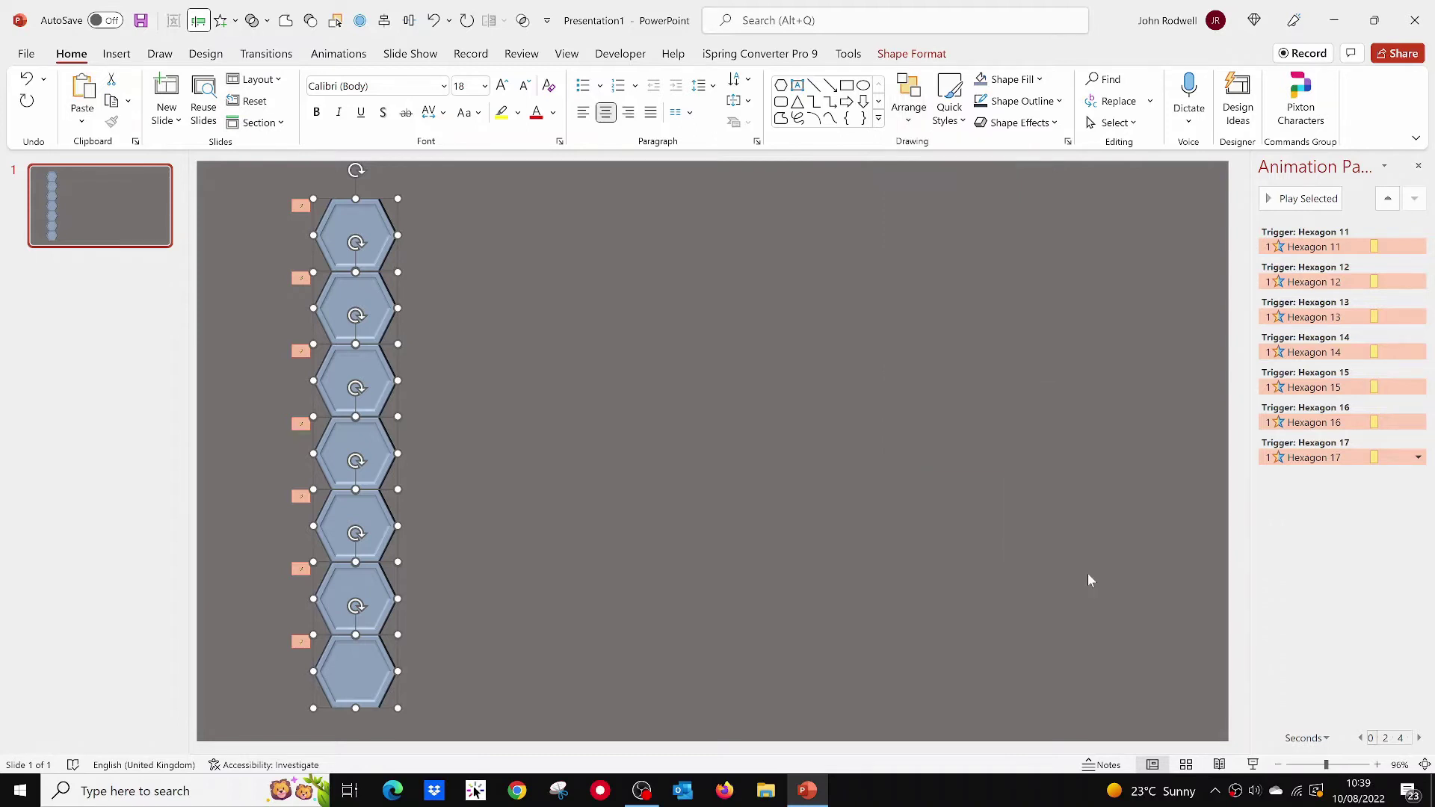
pyautogui.click(739, 498)
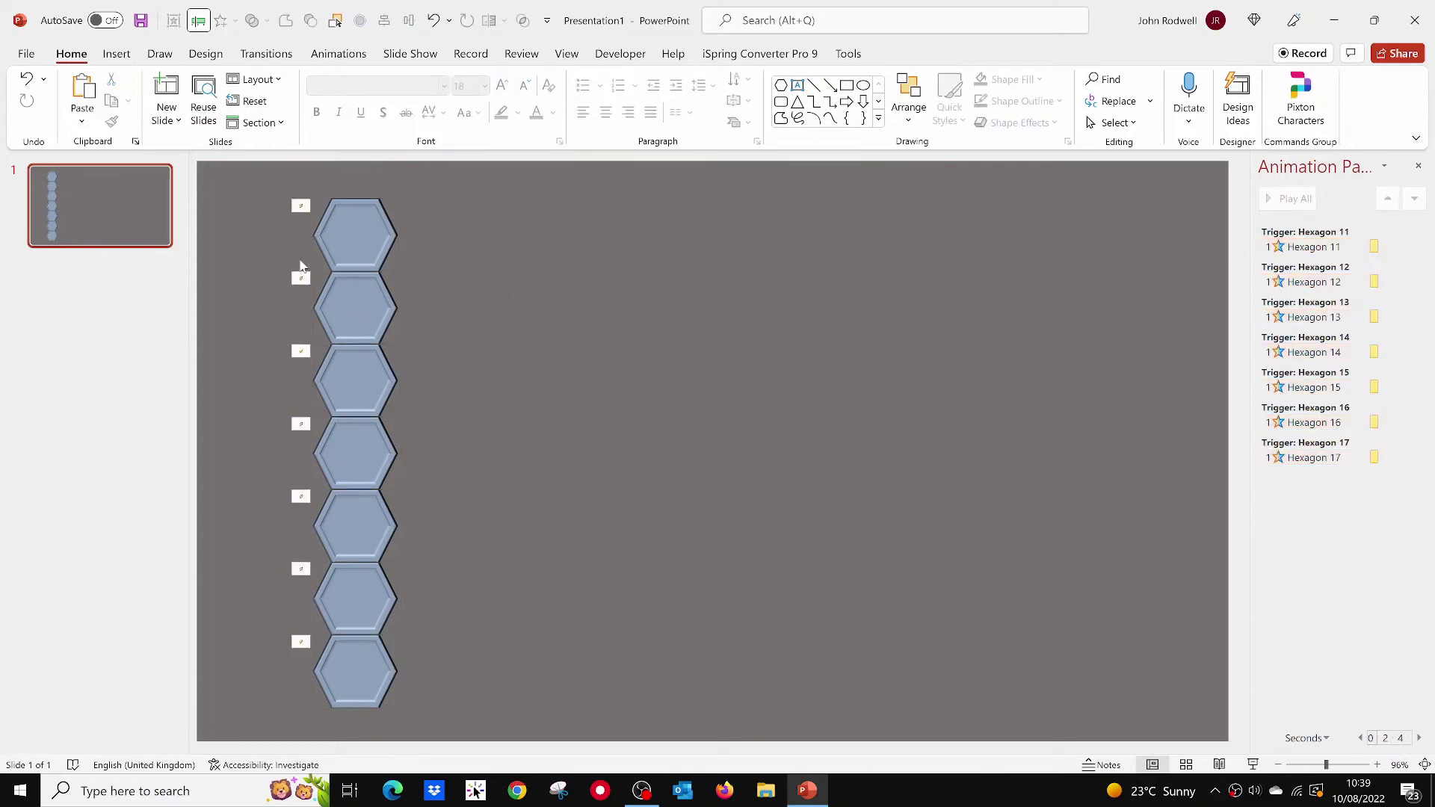
# Copy the hexagon column and place the copy interlocked beside the original.
pyautogui.moveTo(266, 245); pyautogui.dragTo(423, 741)
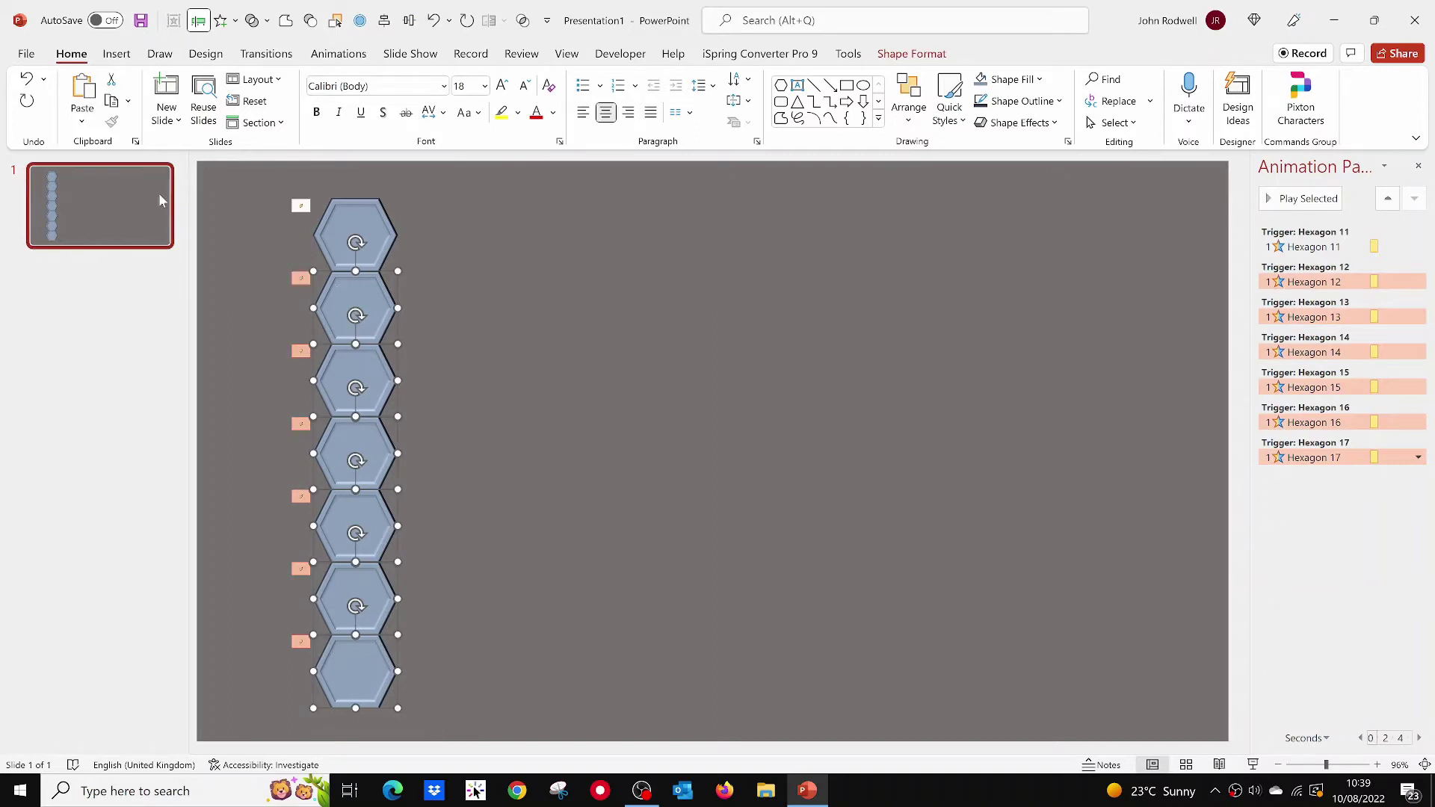
pyautogui.click(111, 101)
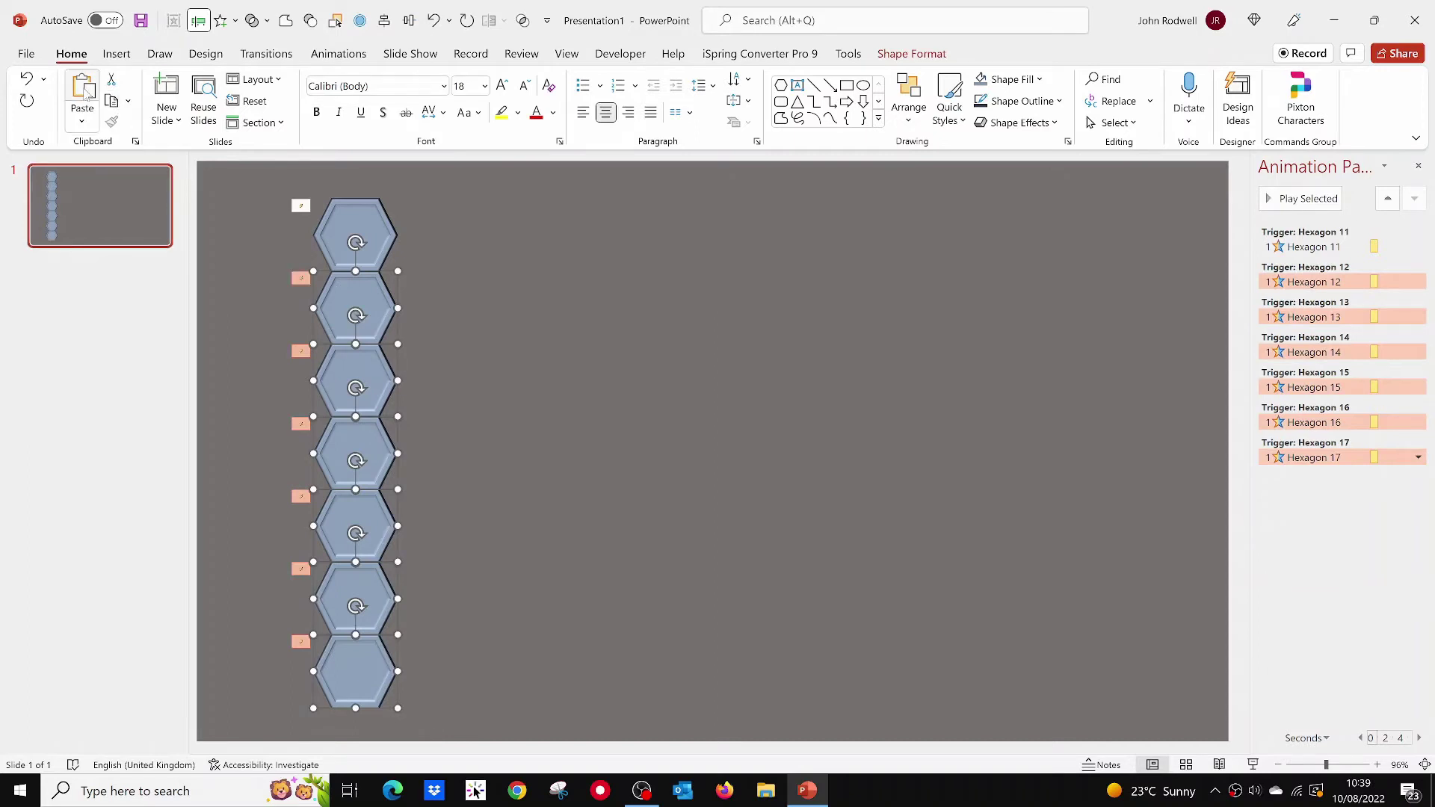
pyautogui.click(83, 88)
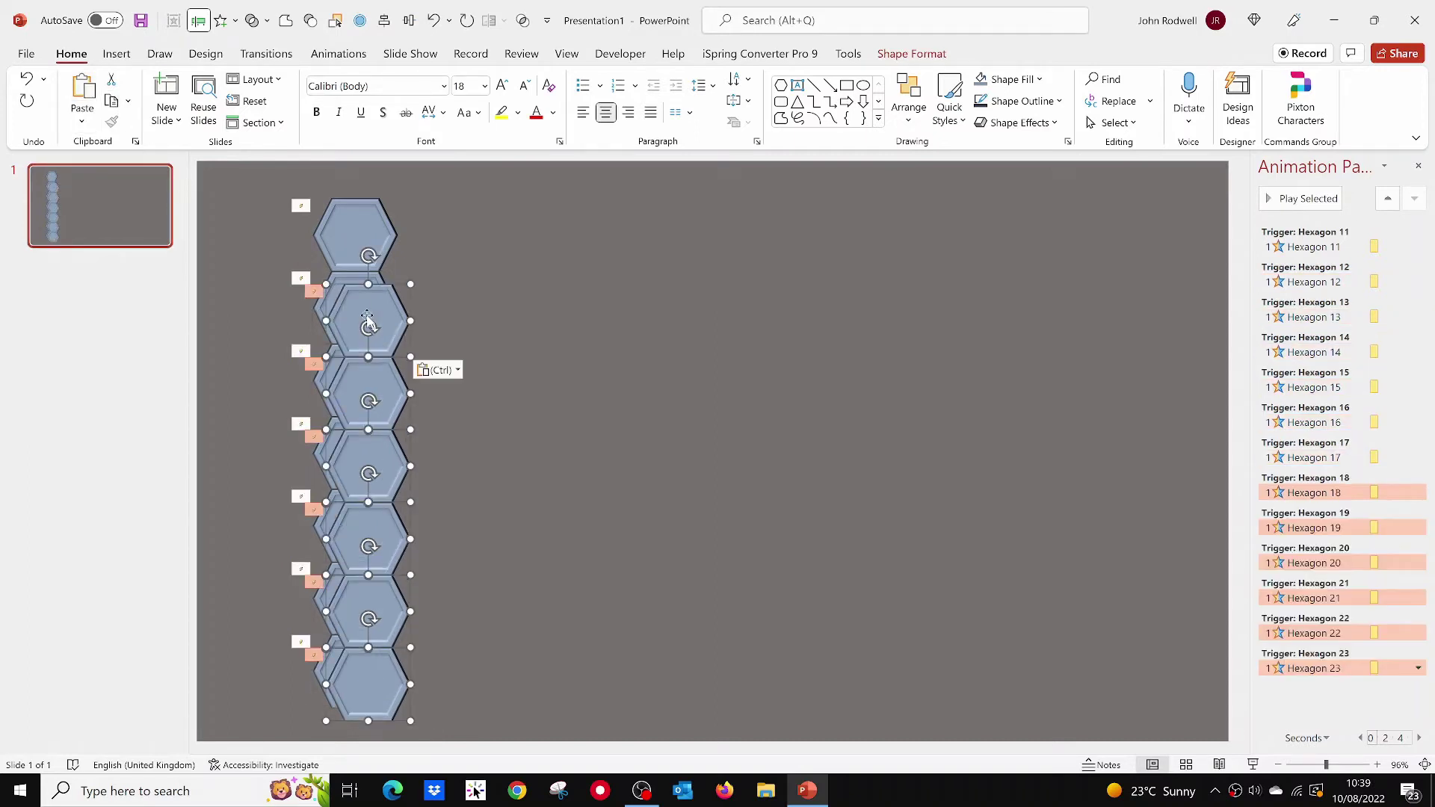
pyautogui.moveTo(367, 313); pyautogui.dragTo(416, 264)
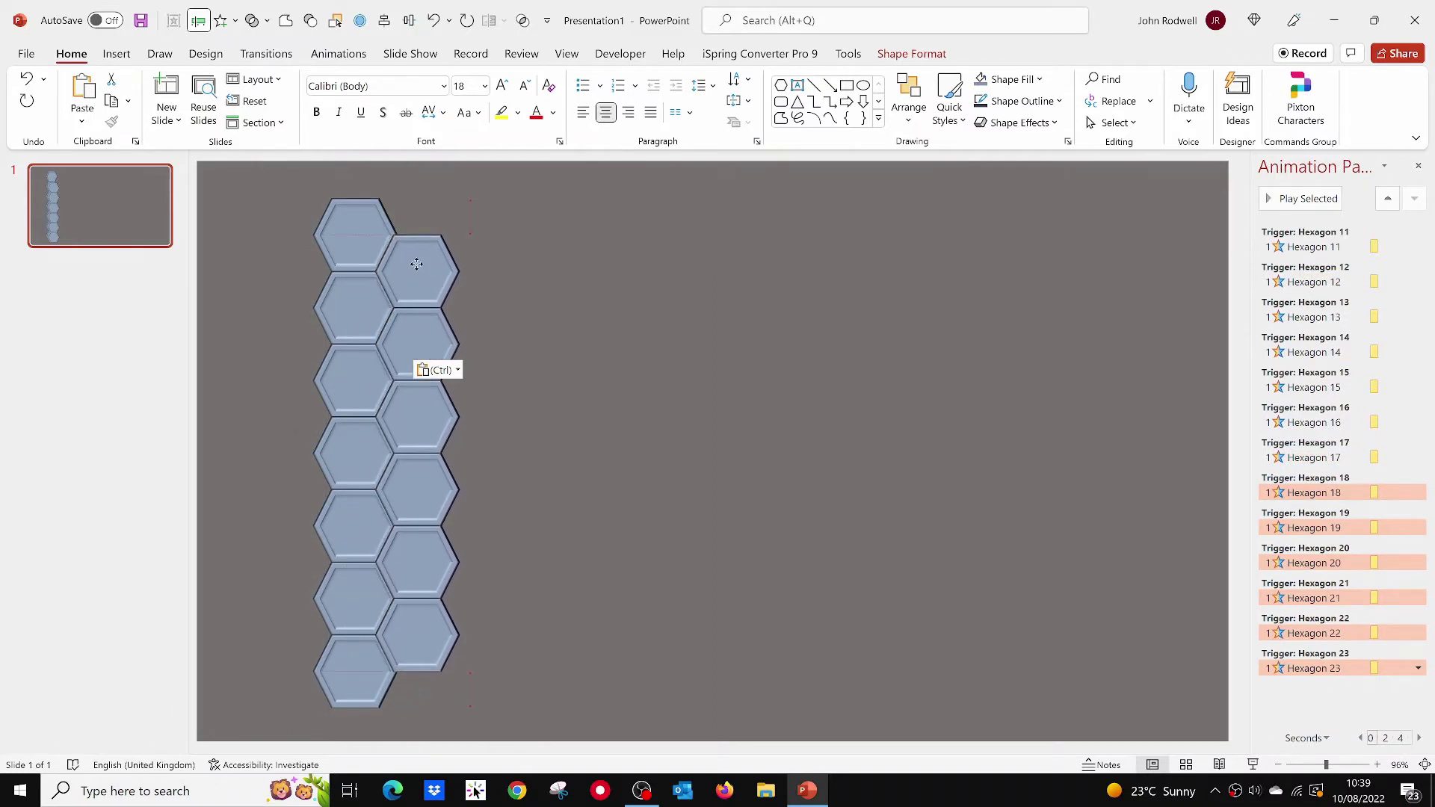
pyautogui.click(270, 173)
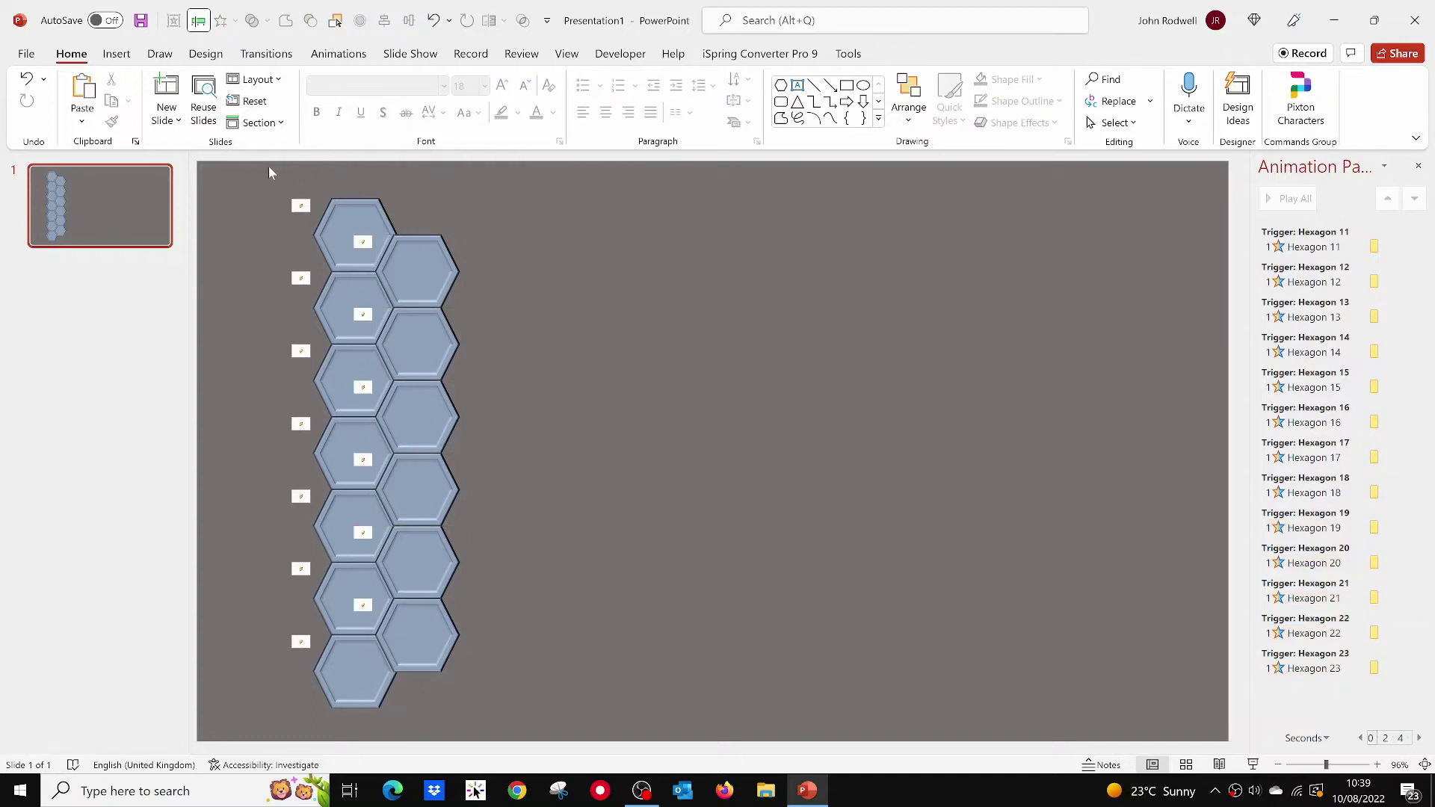
# Copy both columns and place the pair to the right of the originals.
pyautogui.moveTo(254, 168); pyautogui.dragTo(502, 763)
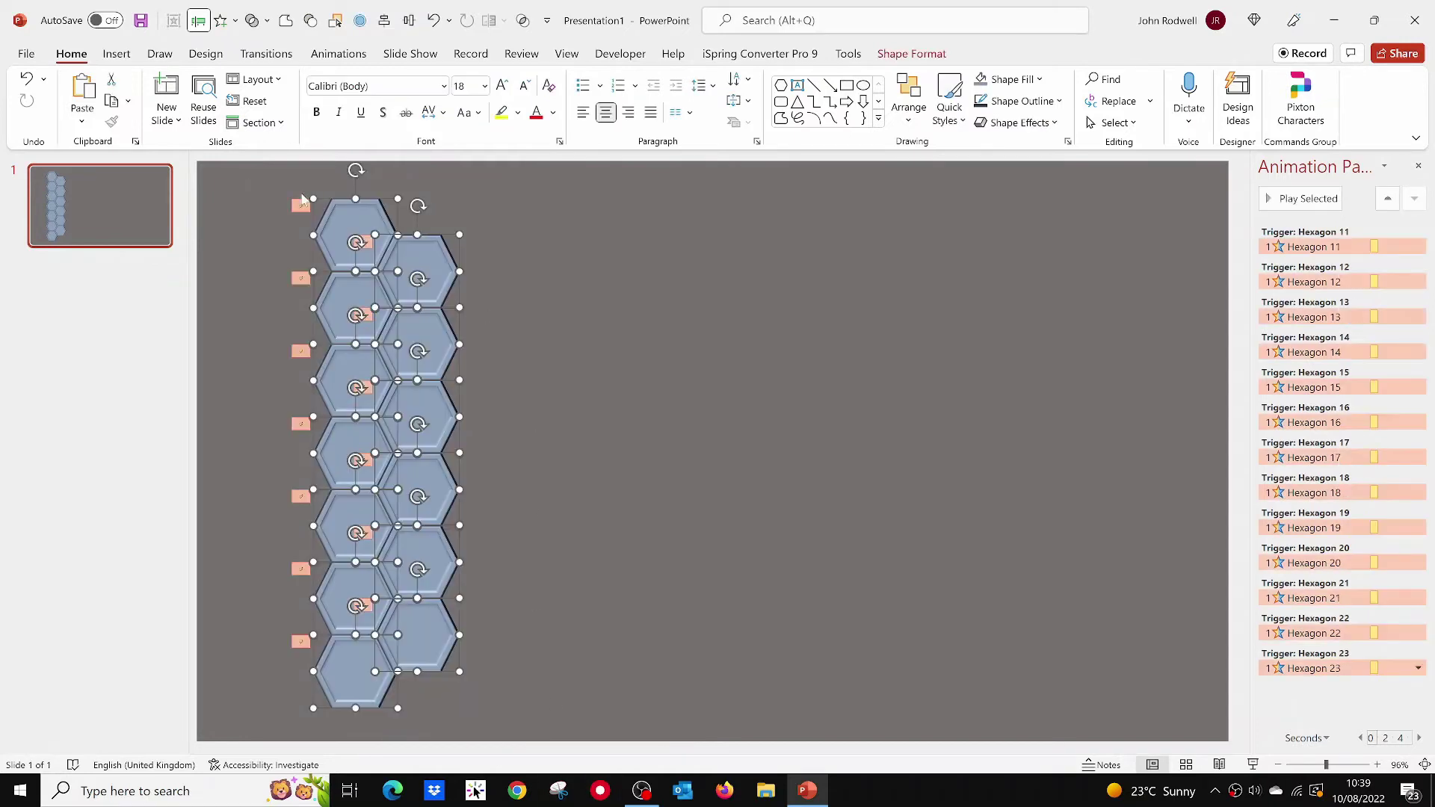
pyautogui.click(110, 101)
pyautogui.hotkey('ctrl', 'v')
pyautogui.moveTo(385, 254); pyautogui.dragTo(512, 254)
pyautogui.click(297, 190)
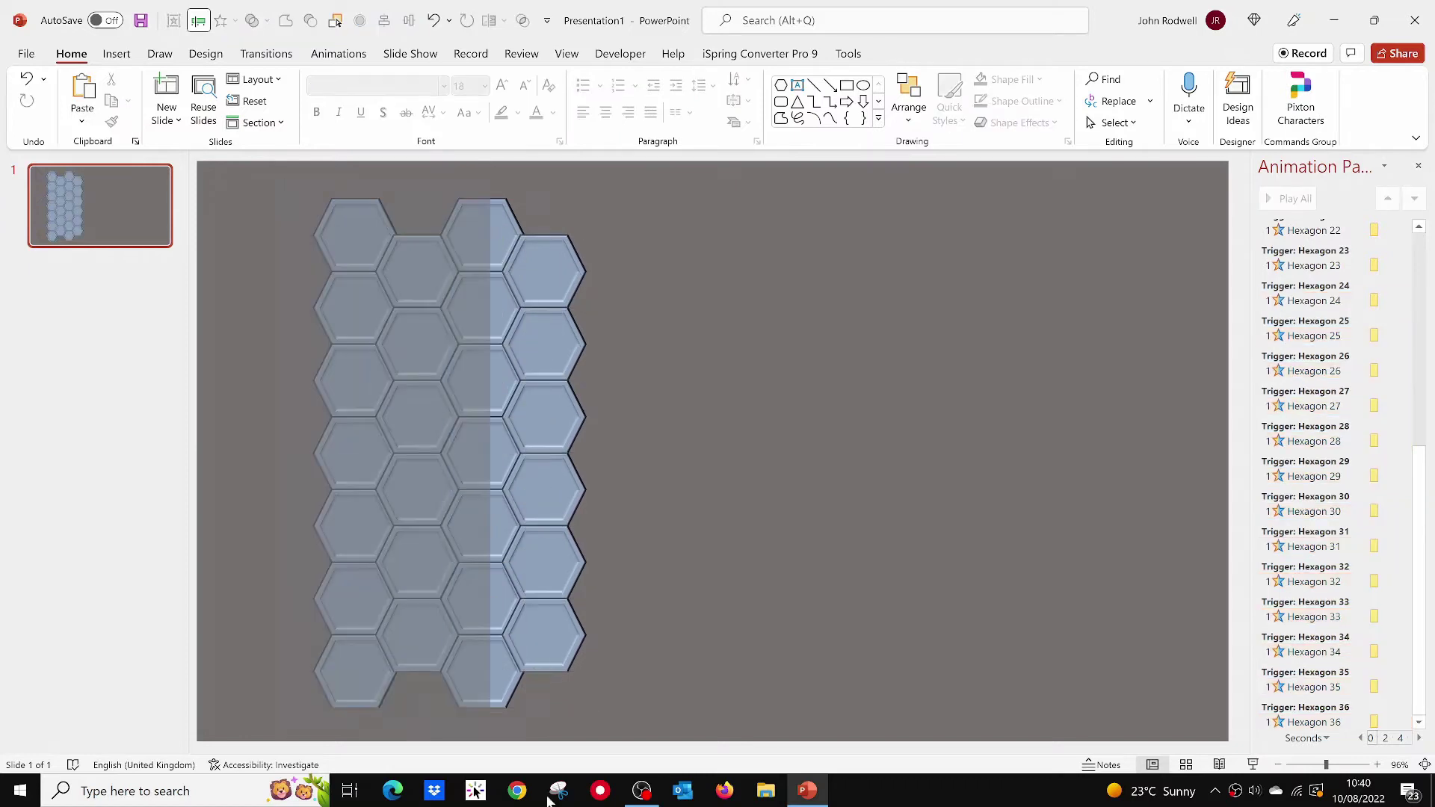
# Paste two more copies of the hexagon group to extend the grid rightward.
pyautogui.hotkey('ctrl', 'a')
pyautogui.click(82, 88)
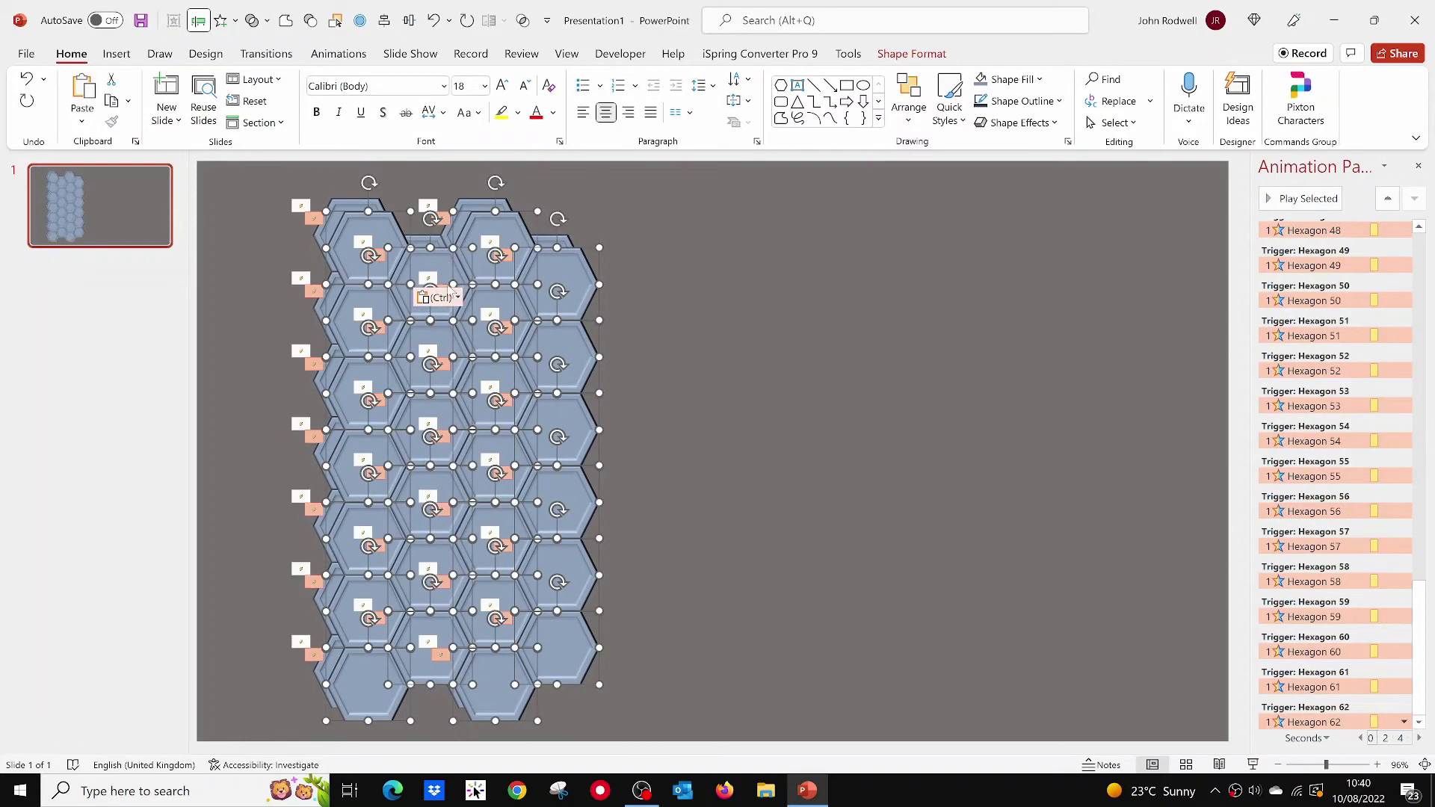
pyautogui.moveTo(430, 247); pyautogui.dragTo(680, 249)
pyautogui.hotkey('ctrl', 'c')
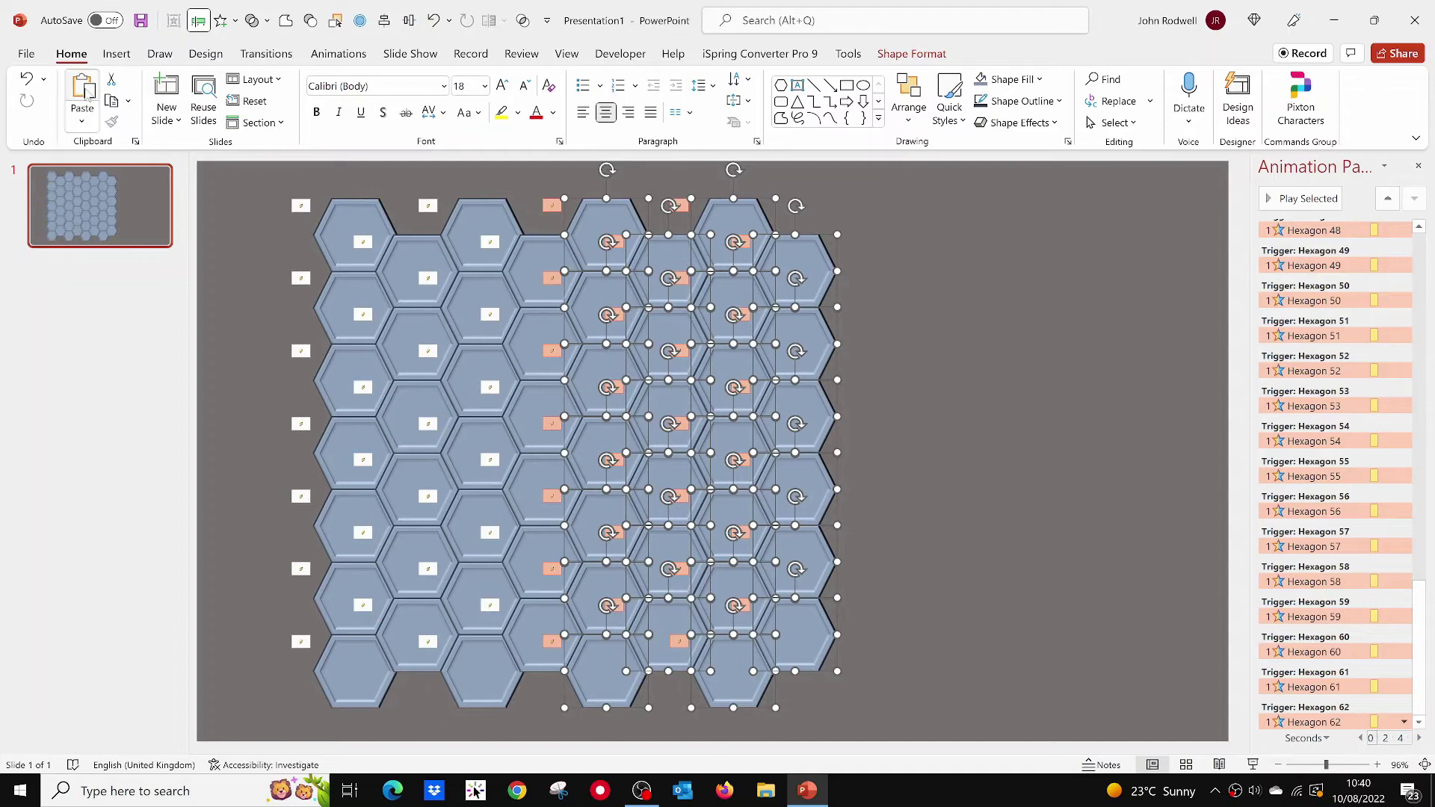
pyautogui.hotkey('ctrl', 'v')
pyautogui.moveTo(594, 239); pyautogui.dragTo(841, 236)
pyautogui.click(897, 173)
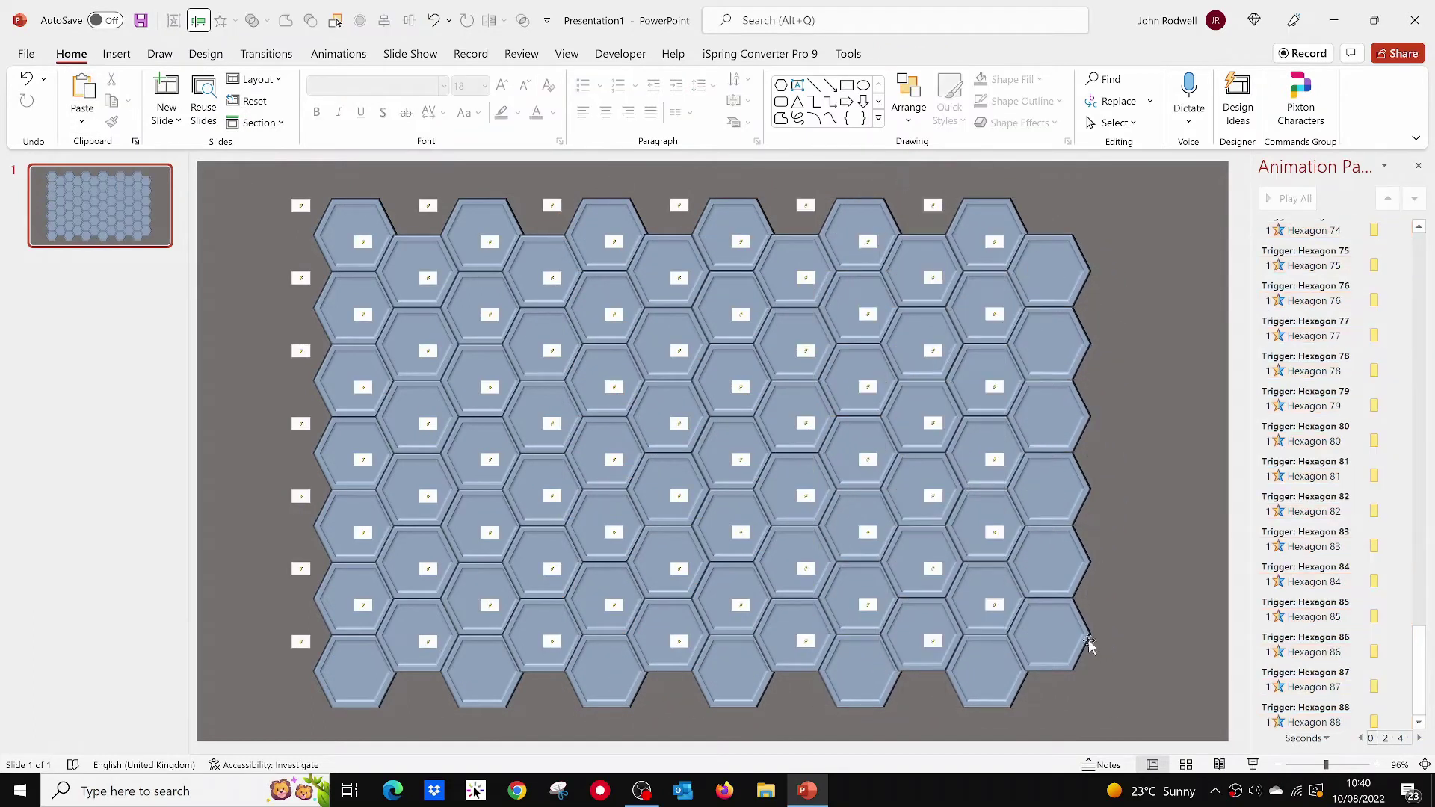
# Add one more column at the right edge and shift the whole grid slightly up-left.
pyautogui.moveTo(1045, 739); pyautogui.dragTo(940, 153)
pyautogui.hotkey('ctrl', 'c')
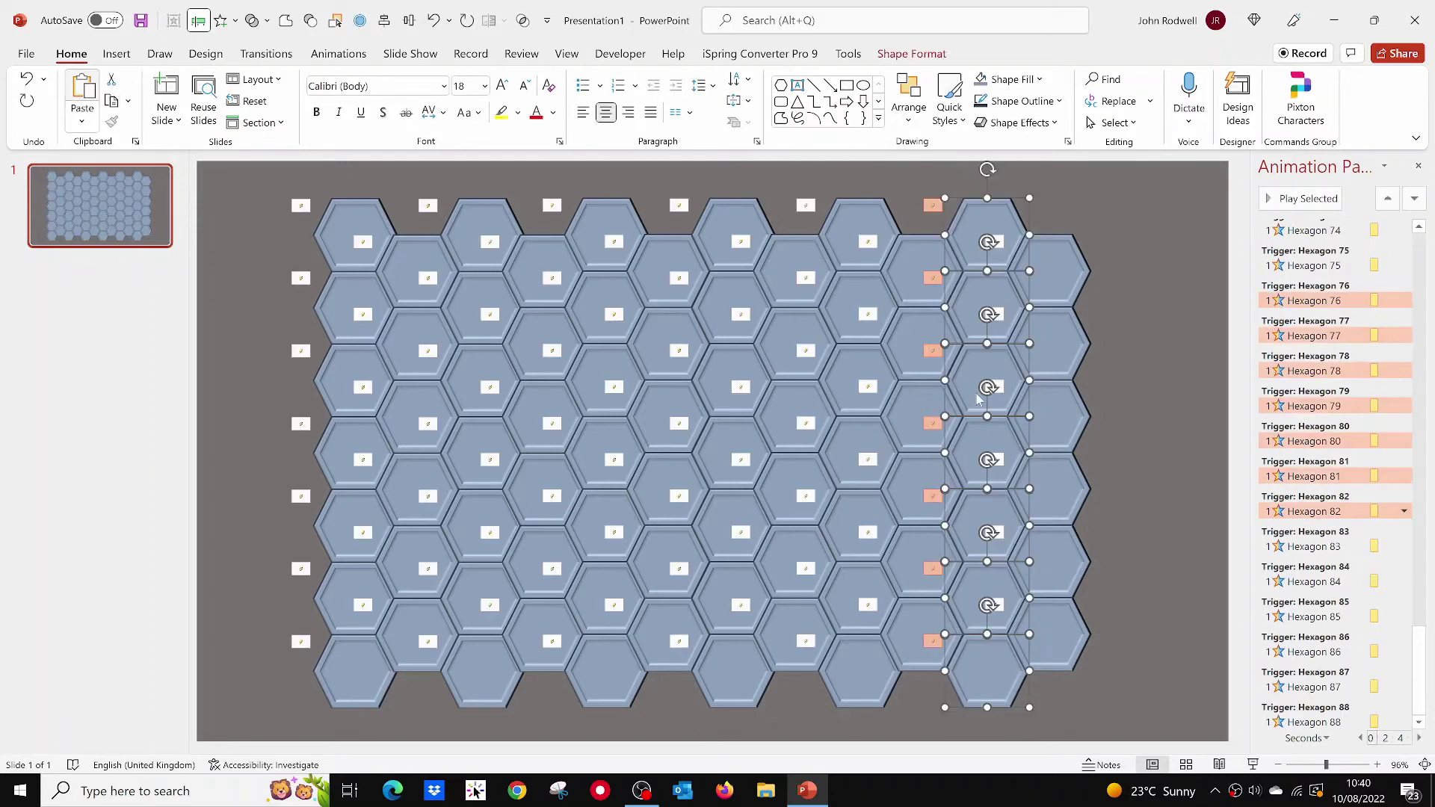
pyautogui.hotkey('ctrl', 'v')
pyautogui.moveTo(1018, 308); pyautogui.dragTo(1128, 300)
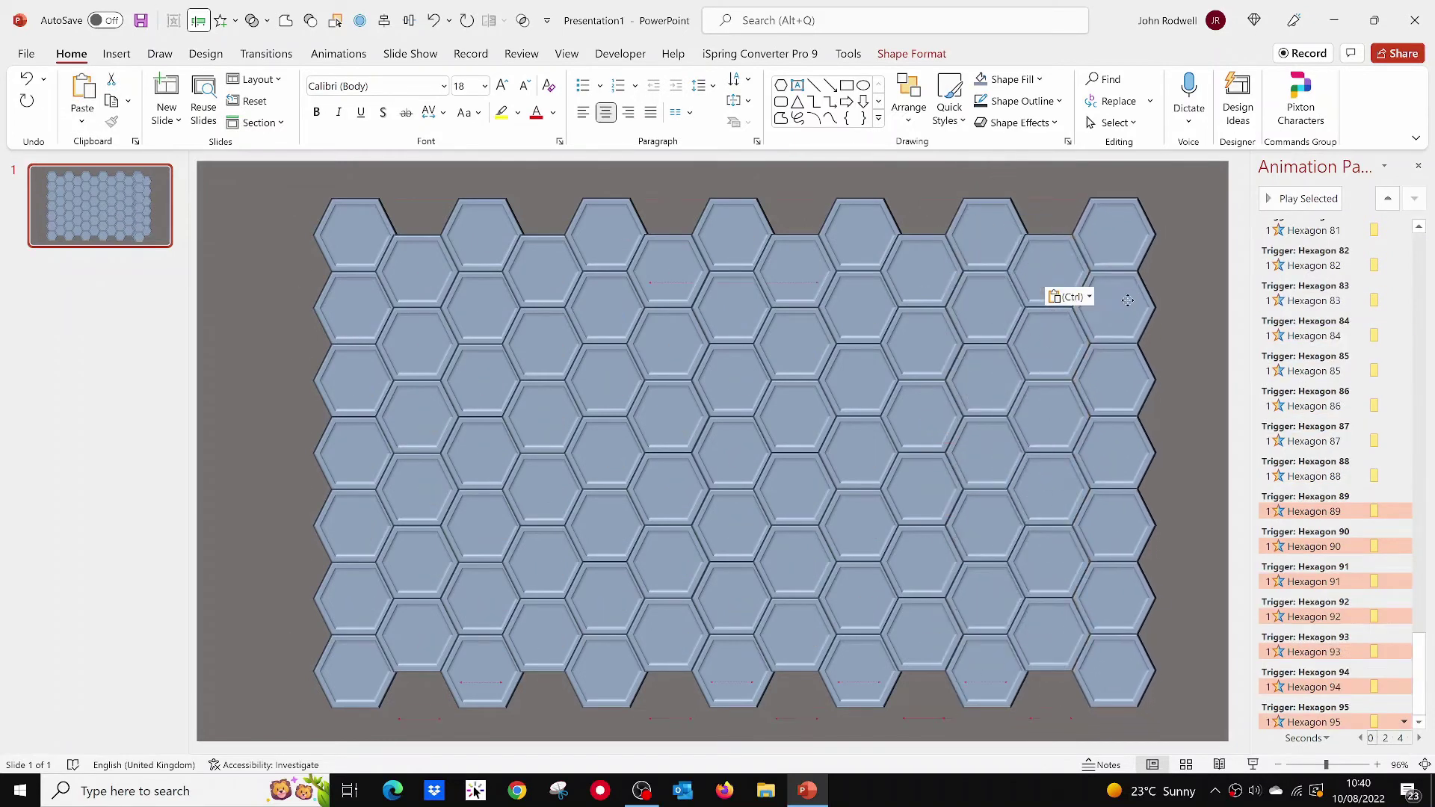
pyautogui.hotkey('ctrl', 'a')
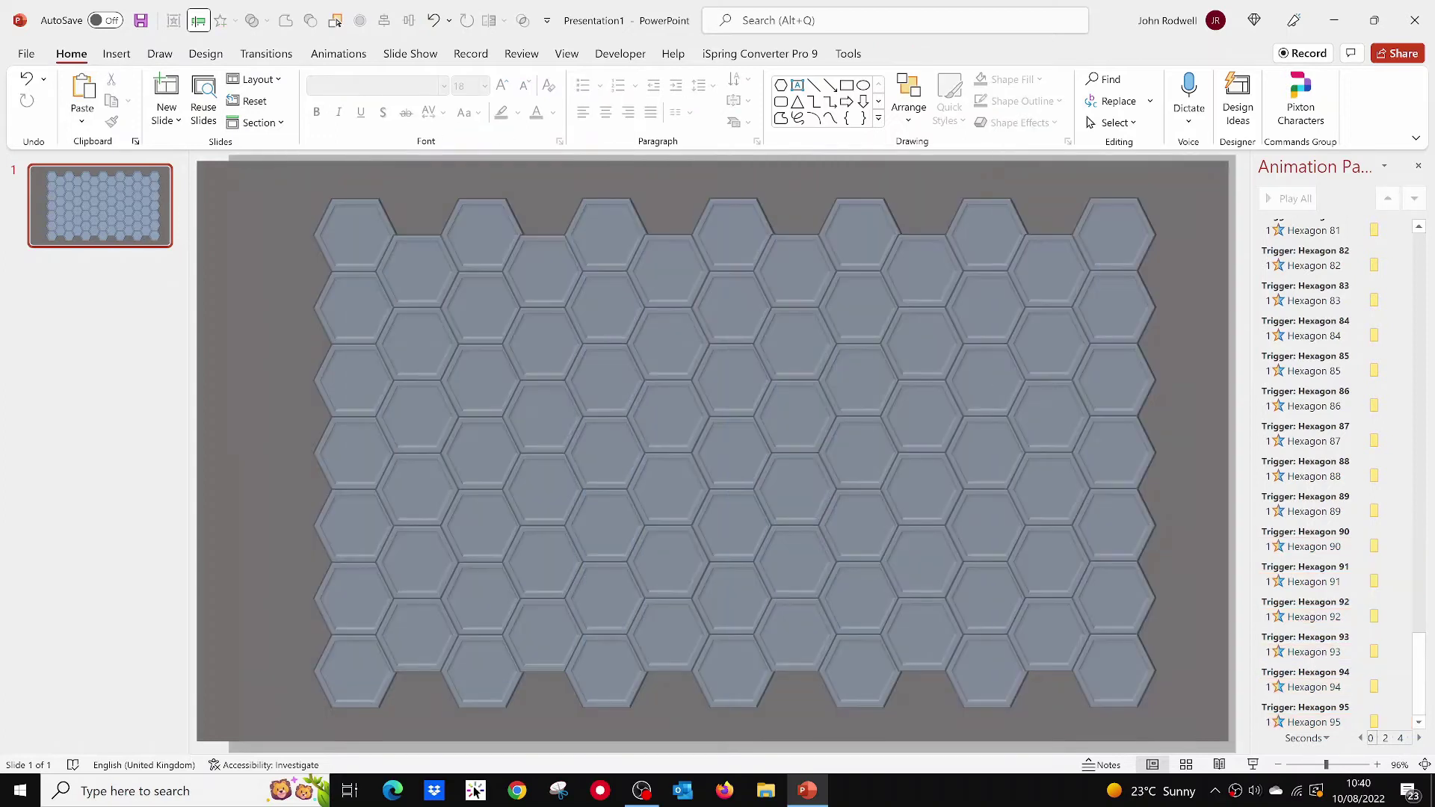
pyautogui.moveTo(694, 321); pyautogui.dragTo(677, 316)
# Deselect the grid and Ctrl-select the first eight scattered hexagons to become mines.
pyautogui.click(236, 354)
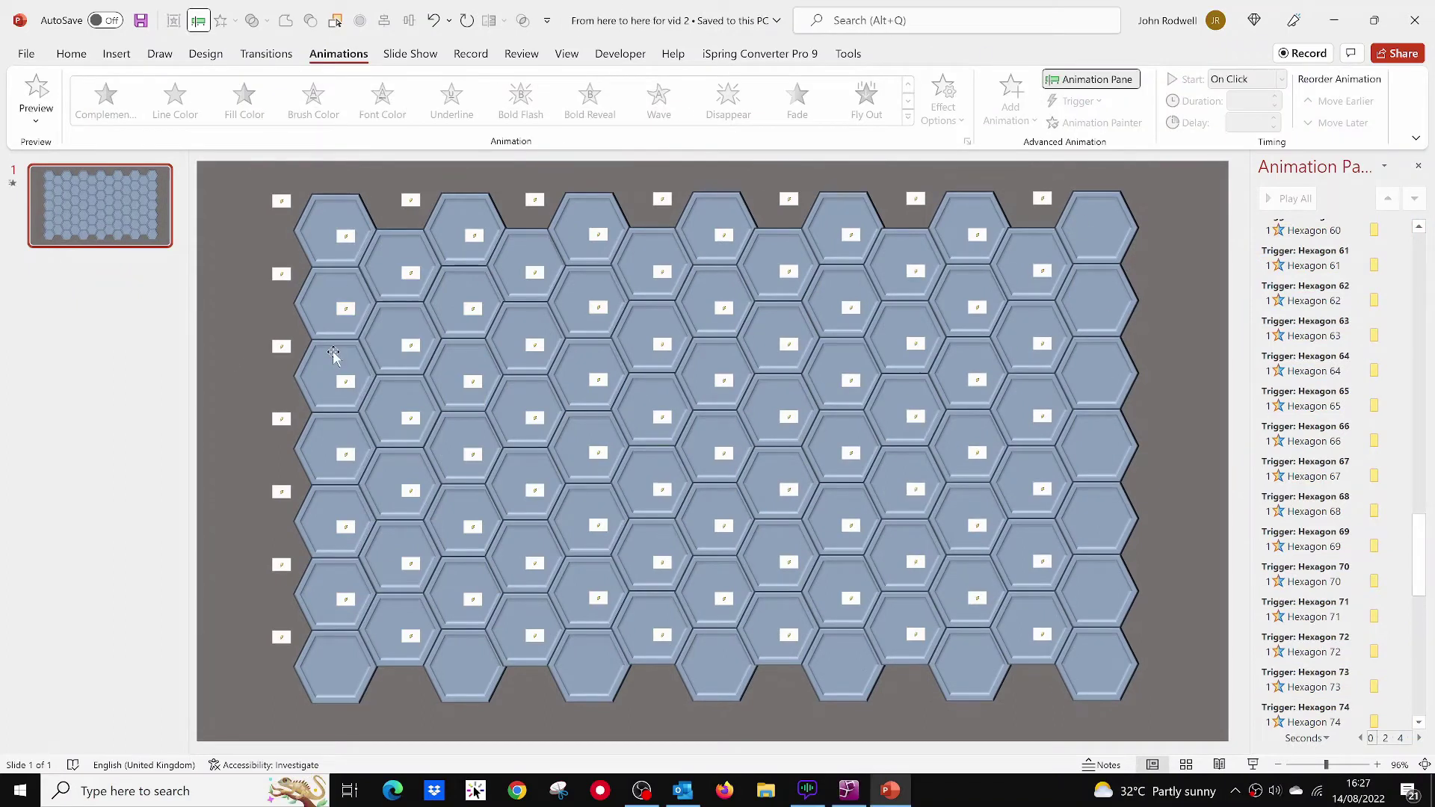
pyautogui.click(333, 356)
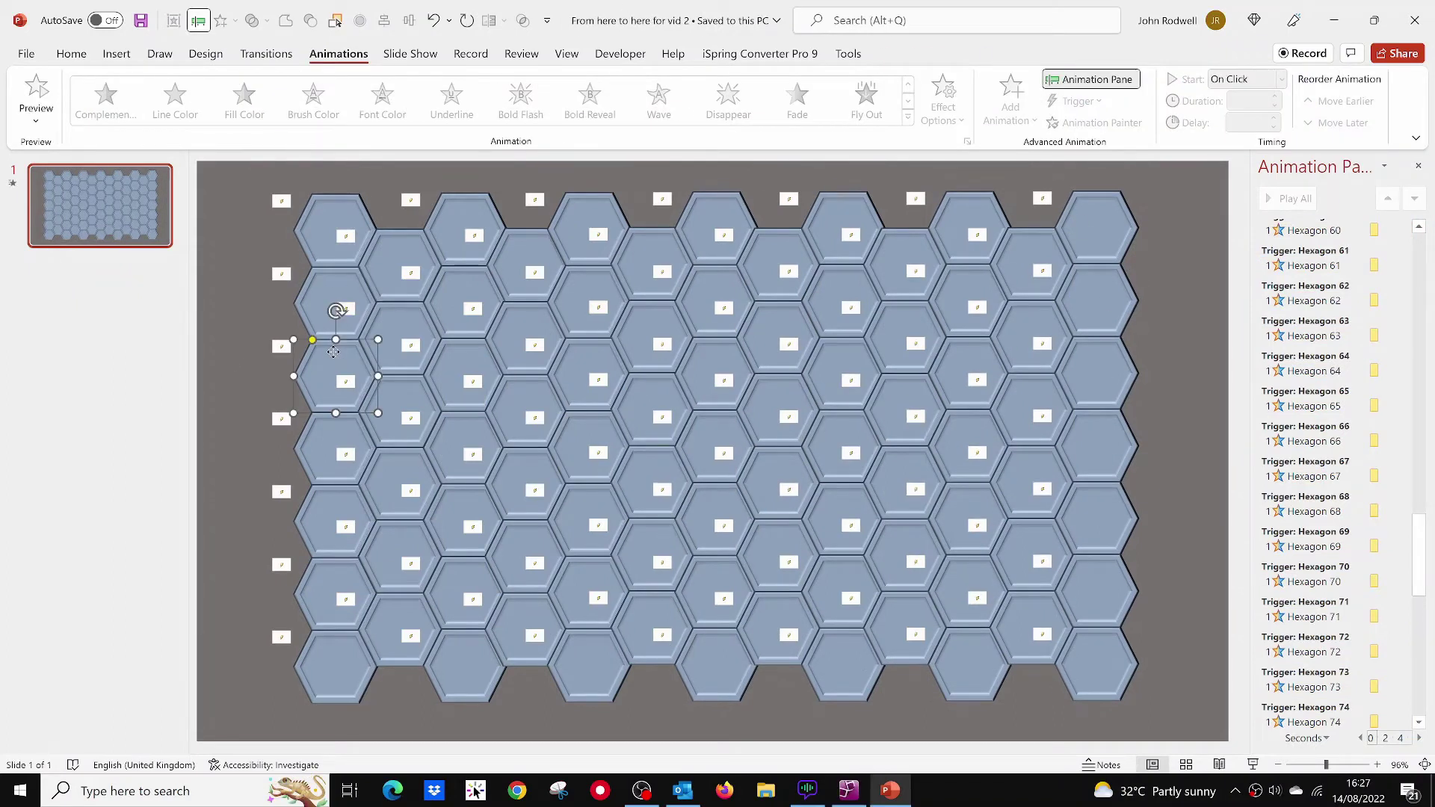
pyautogui.keyDown('shift'); pyautogui.click(395, 465); pyautogui.keyUp('shift')
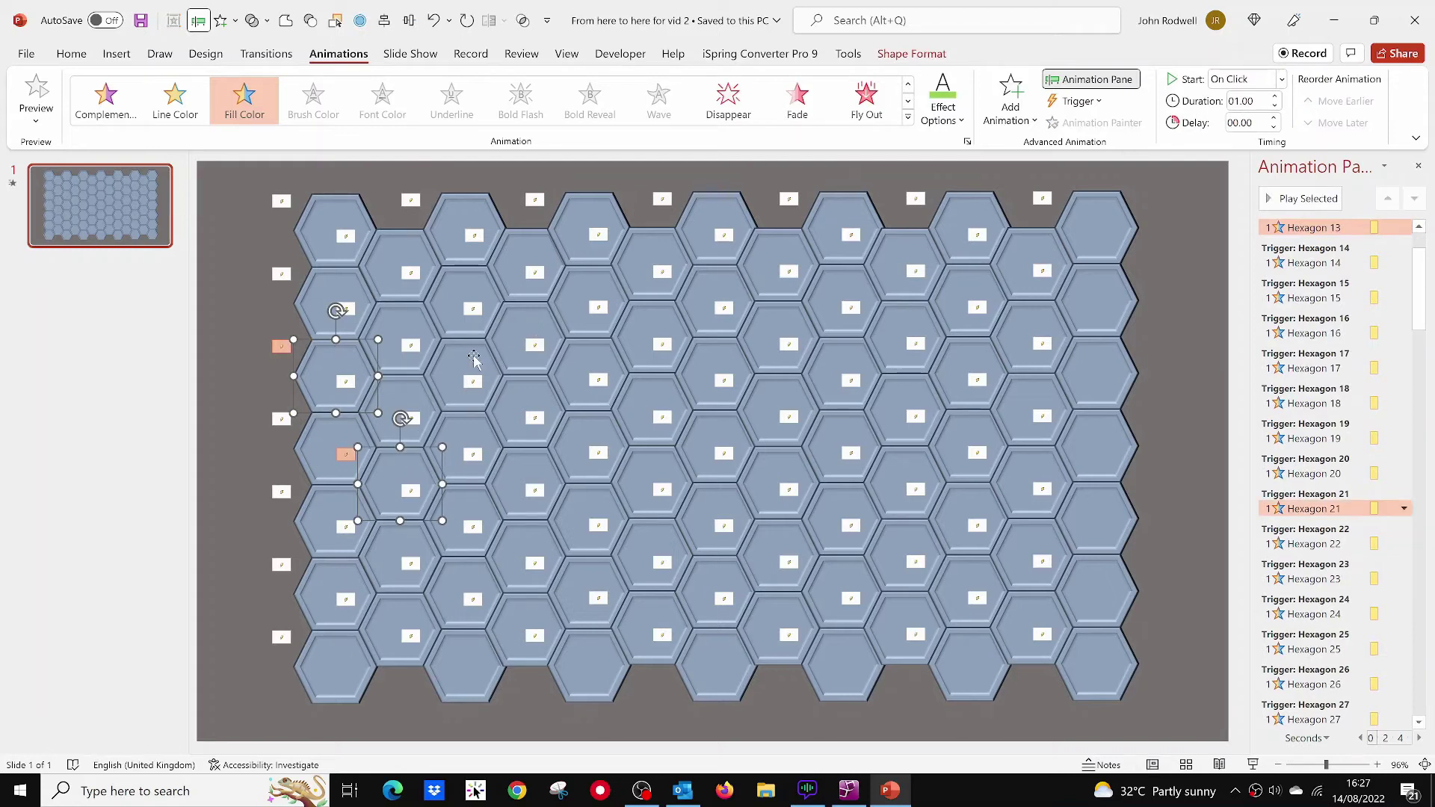
pyautogui.keyDown('shift'); pyautogui.click(478, 584); pyautogui.keyUp('shift')
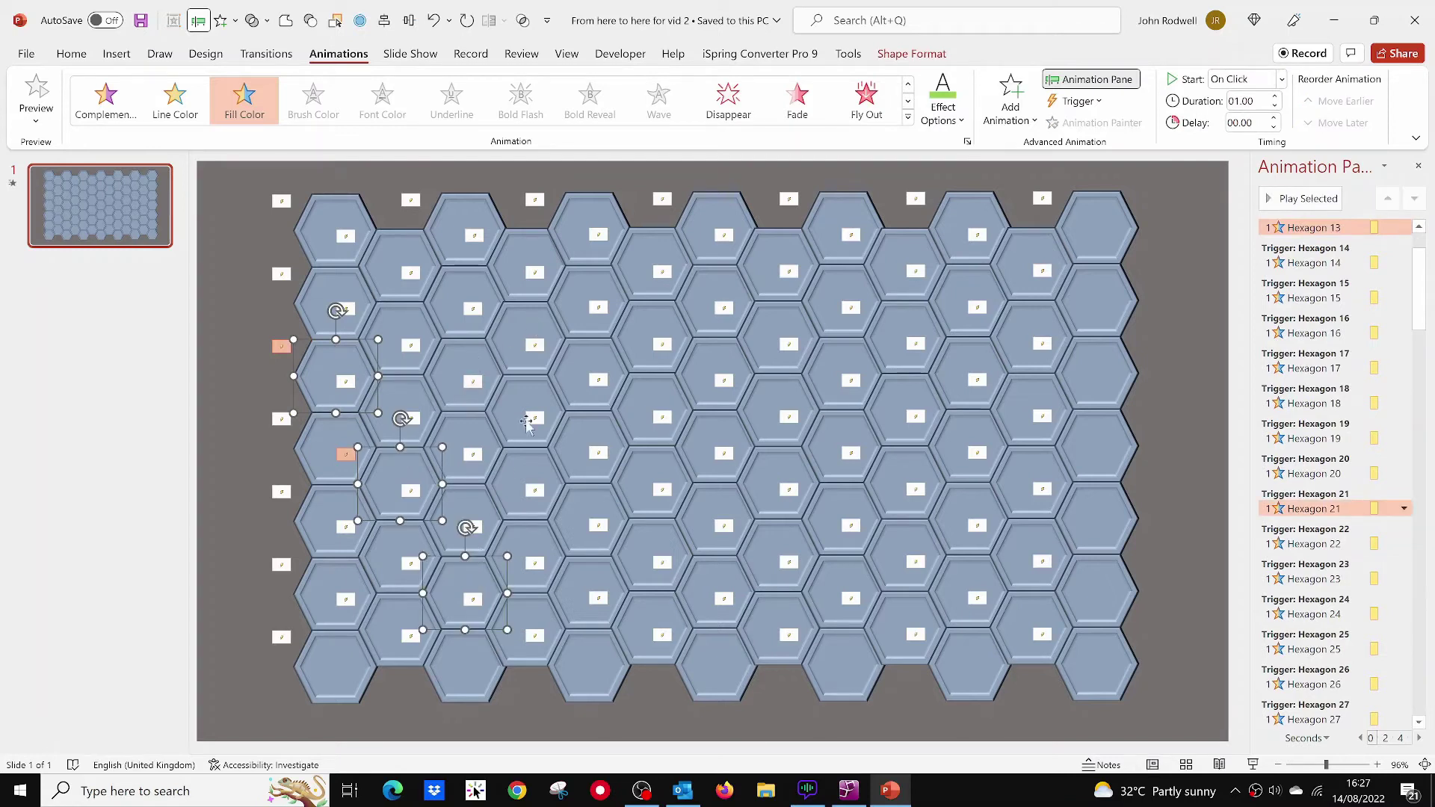
pyautogui.keyDown('shift'); pyautogui.click(548, 403); pyautogui.keyUp('shift')
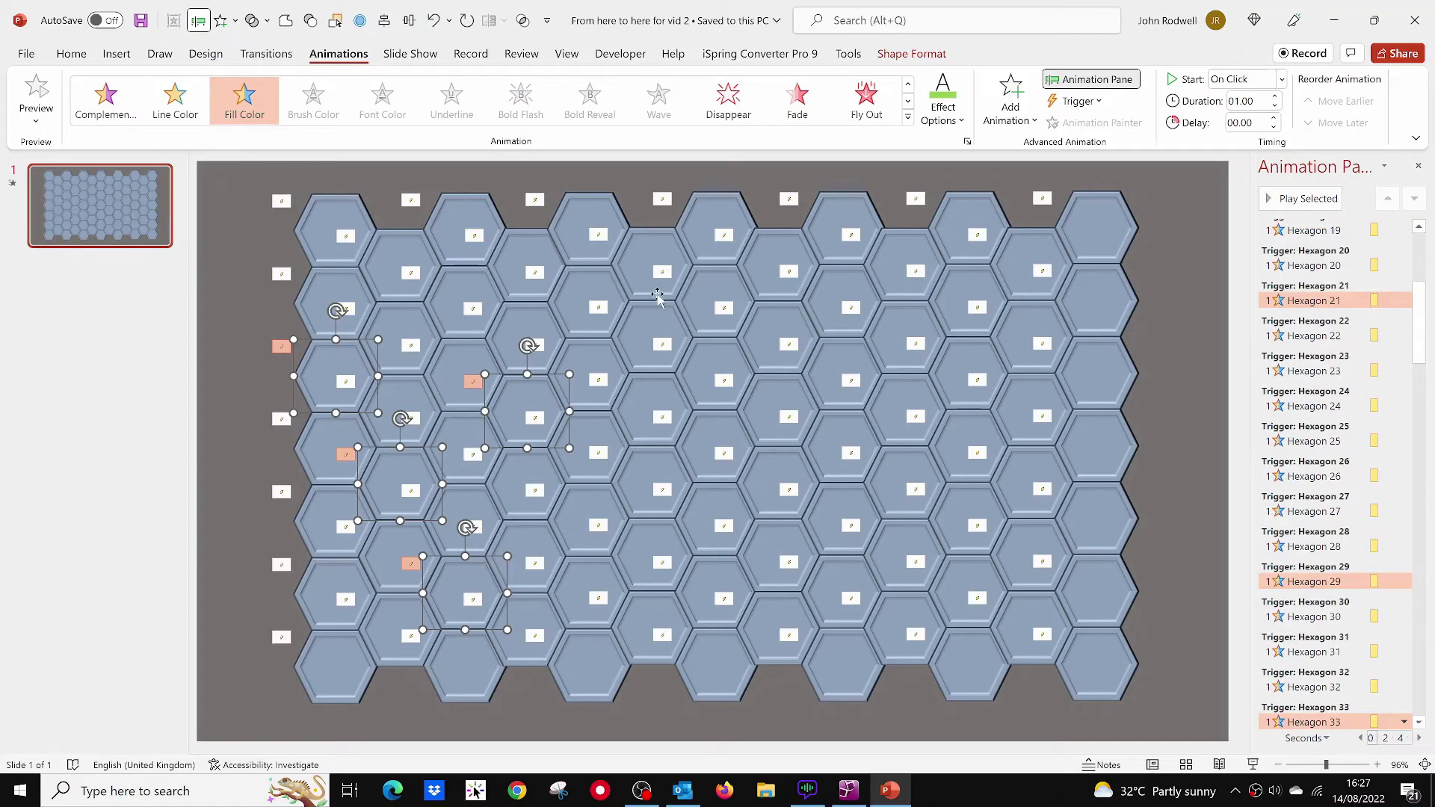
pyautogui.keyDown('shift'); pyautogui.click(635, 279); pyautogui.keyUp('shift')
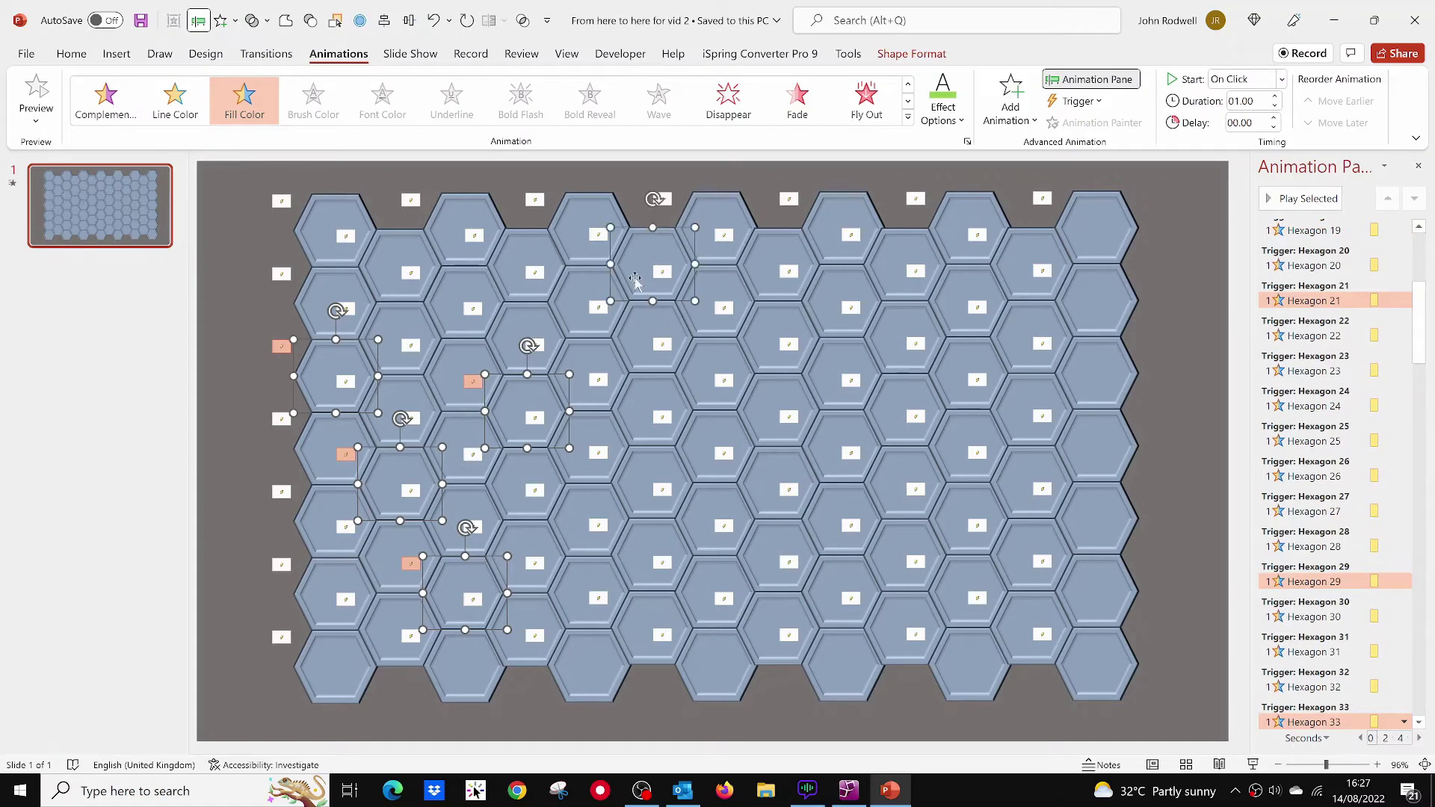
pyautogui.keyDown('shift'); pyautogui.click(693, 435); pyautogui.keyUp('shift')
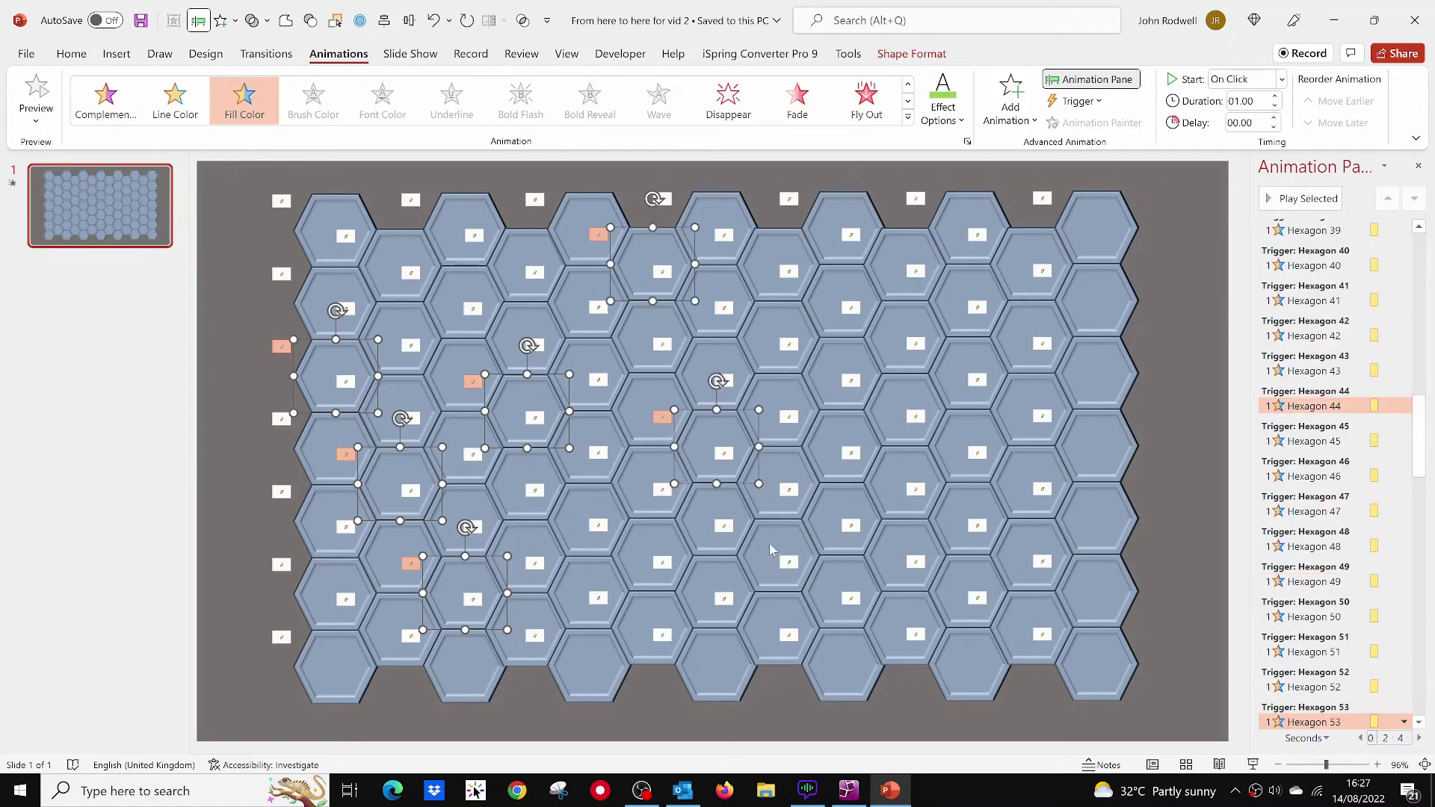
pyautogui.keyDown('shift'); pyautogui.click(773, 553); pyautogui.keyUp('shift')
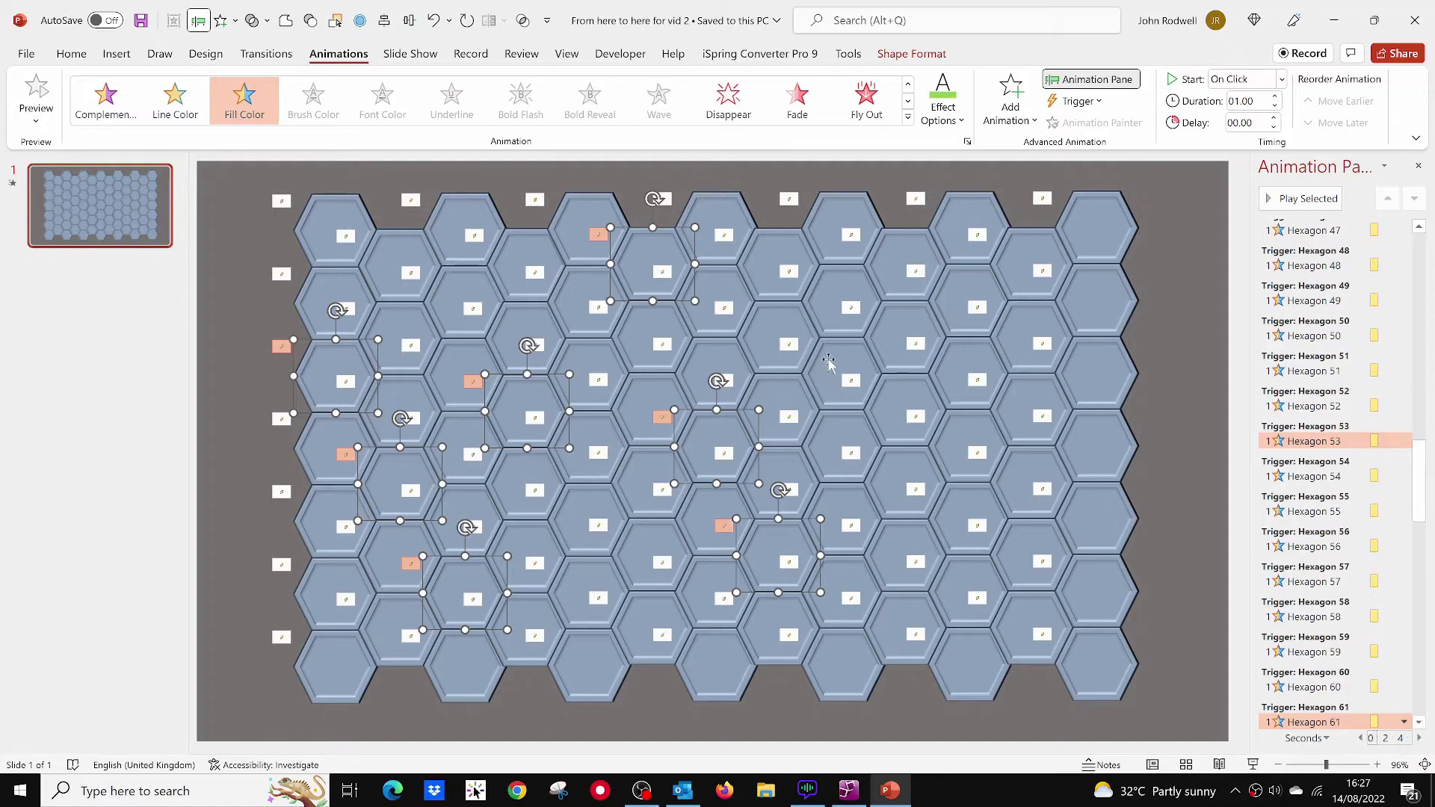
pyautogui.keyDown('shift'); pyautogui.click(828, 361); pyautogui.keyUp('shift')
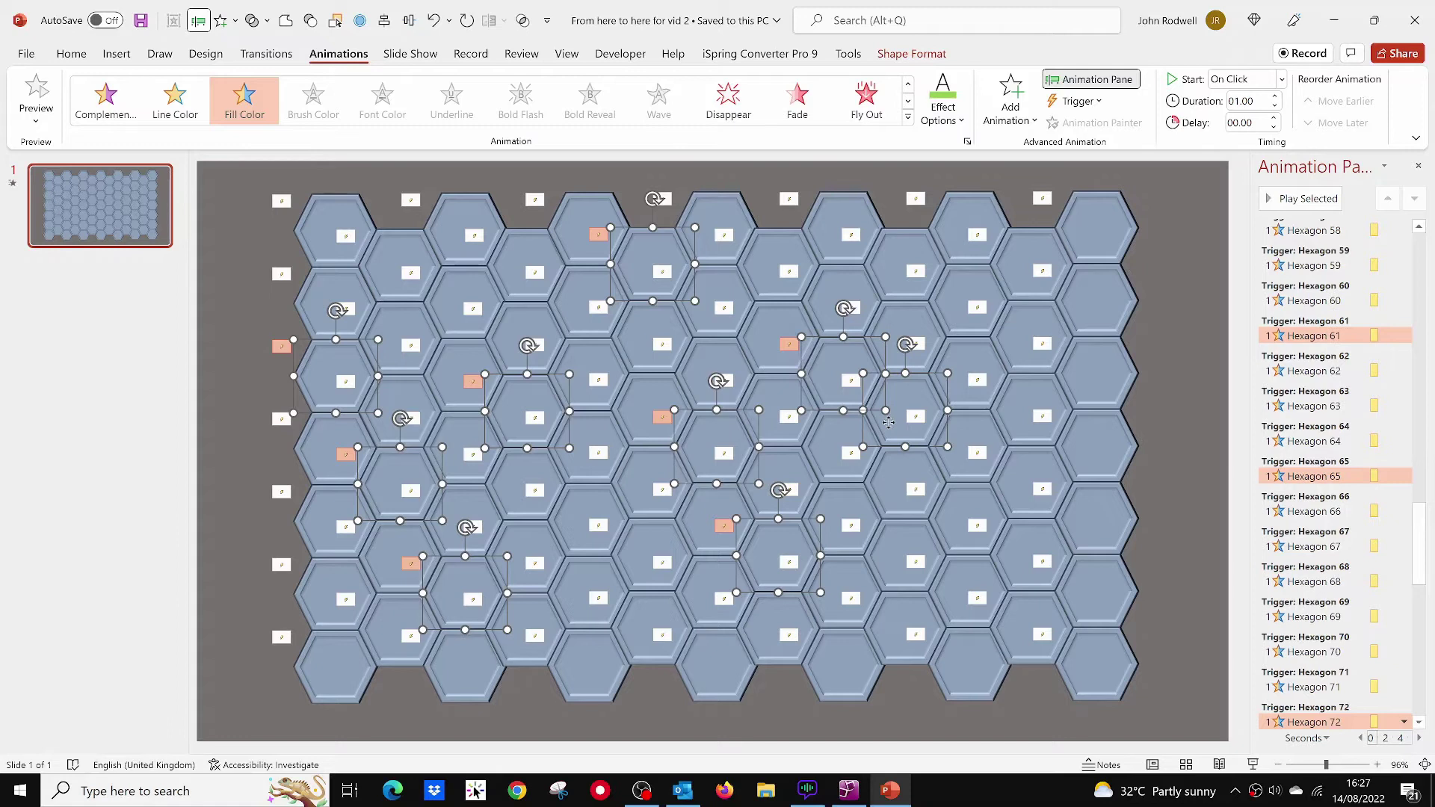
# Add the remaining scattered mine hexagons to the selection, fifteen in all.
pyautogui.keyDown('shift'); pyautogui.click(978, 284); pyautogui.keyUp('shift')
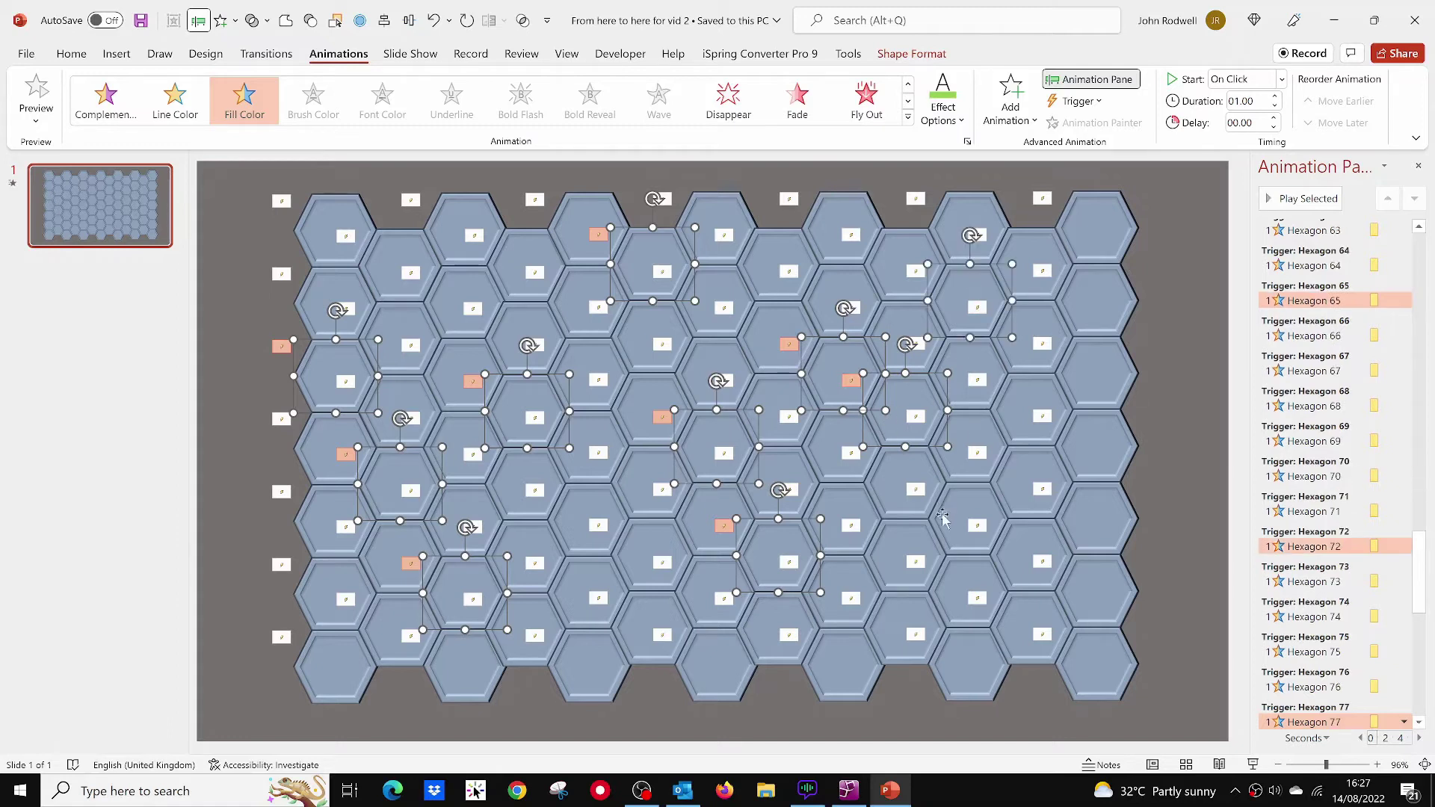
pyautogui.keyDown('shift'); pyautogui.click(950, 582); pyautogui.keyUp('shift')
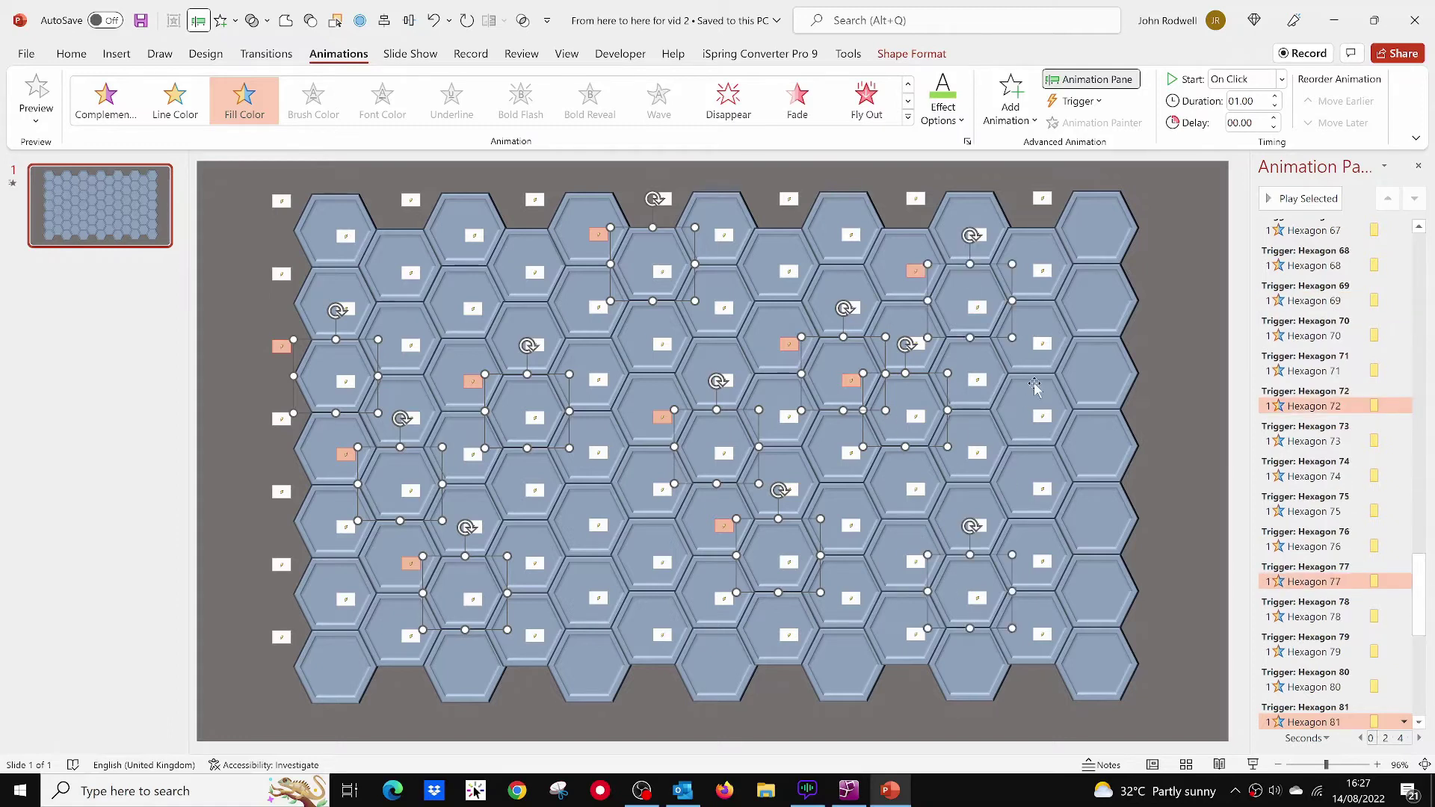
pyautogui.keyDown('shift'); pyautogui.click(1021, 404); pyautogui.keyUp('shift')
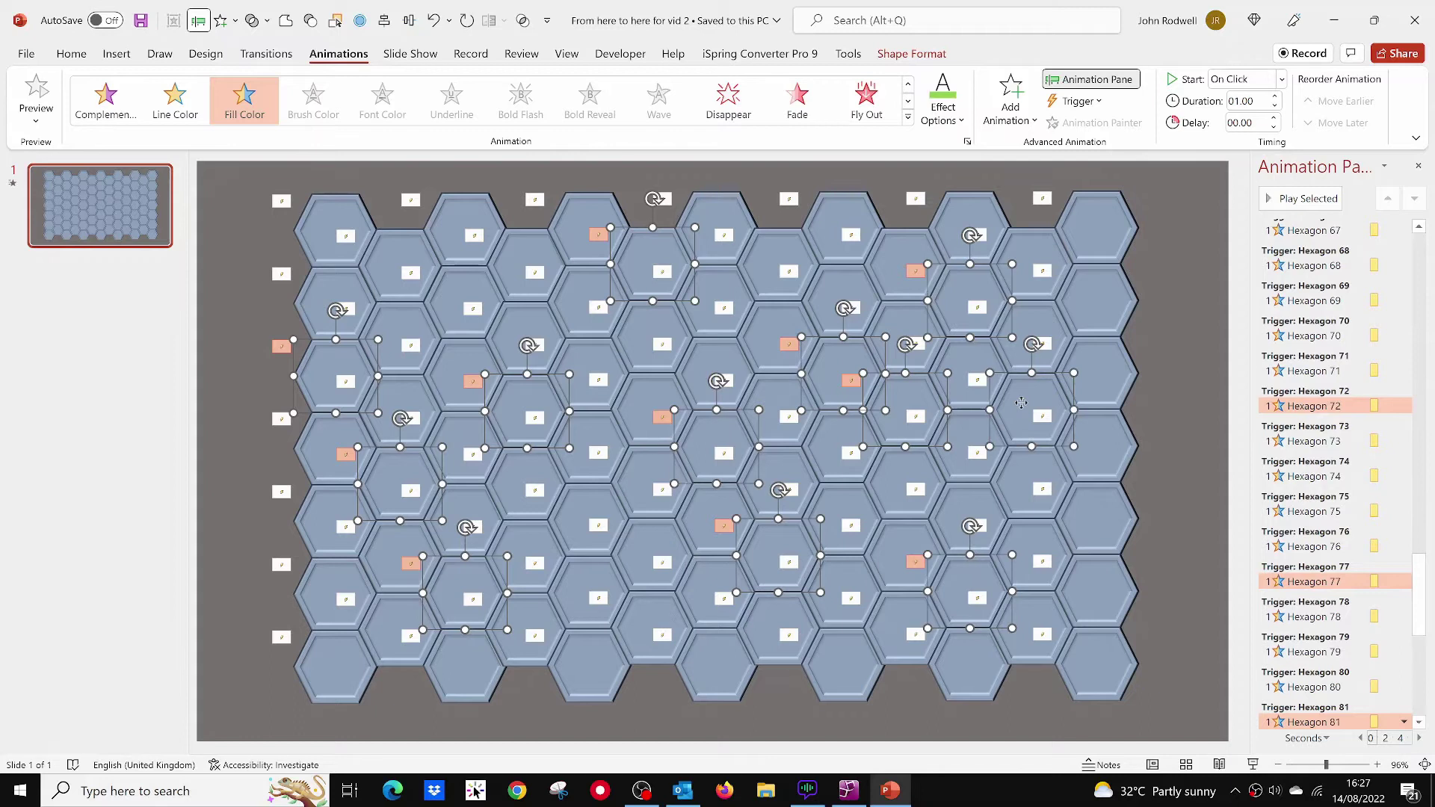
pyautogui.keyDown('shift'); pyautogui.click(1109, 539); pyautogui.keyUp('shift')
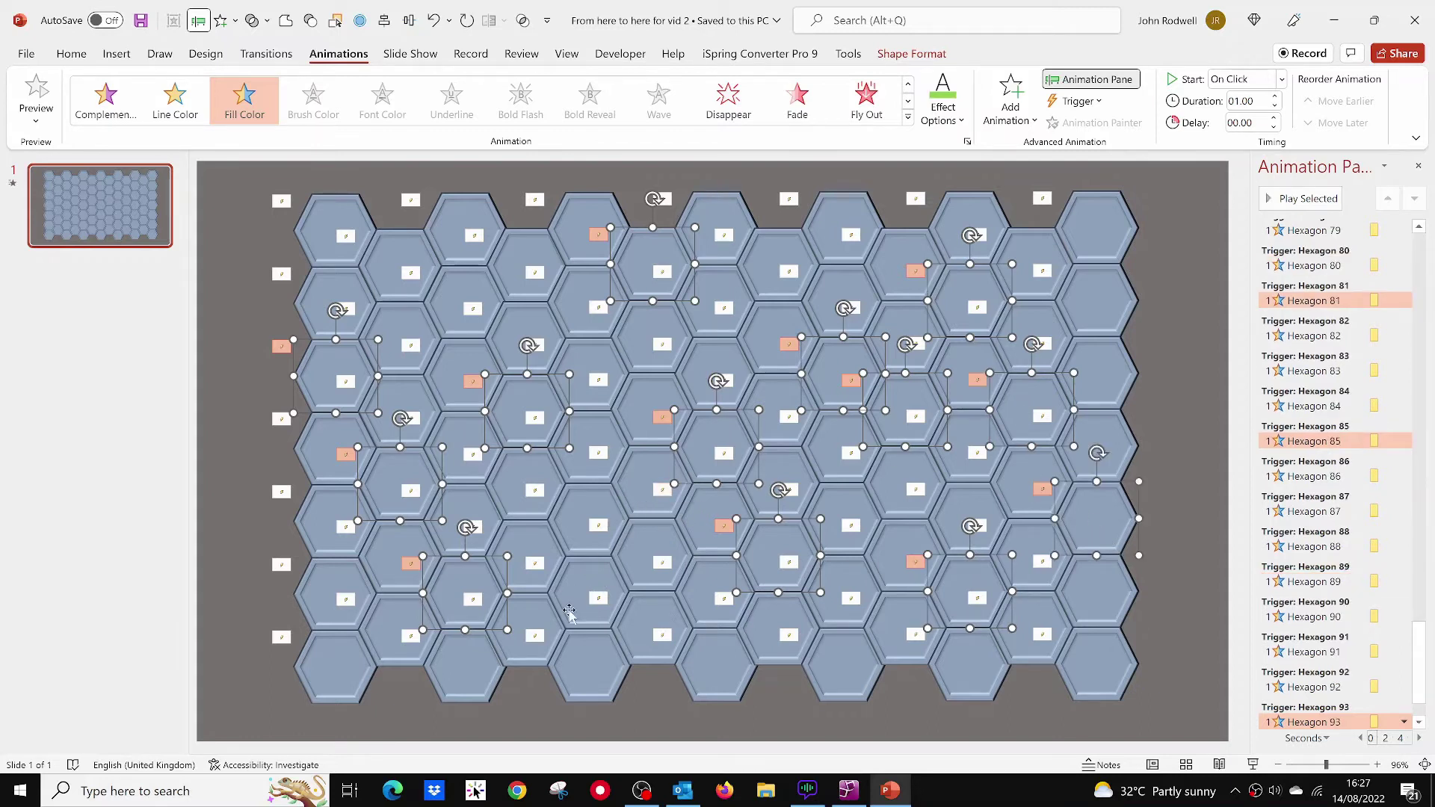
pyautogui.keyDown('shift'); pyautogui.click(580, 585); pyautogui.keyUp('shift')
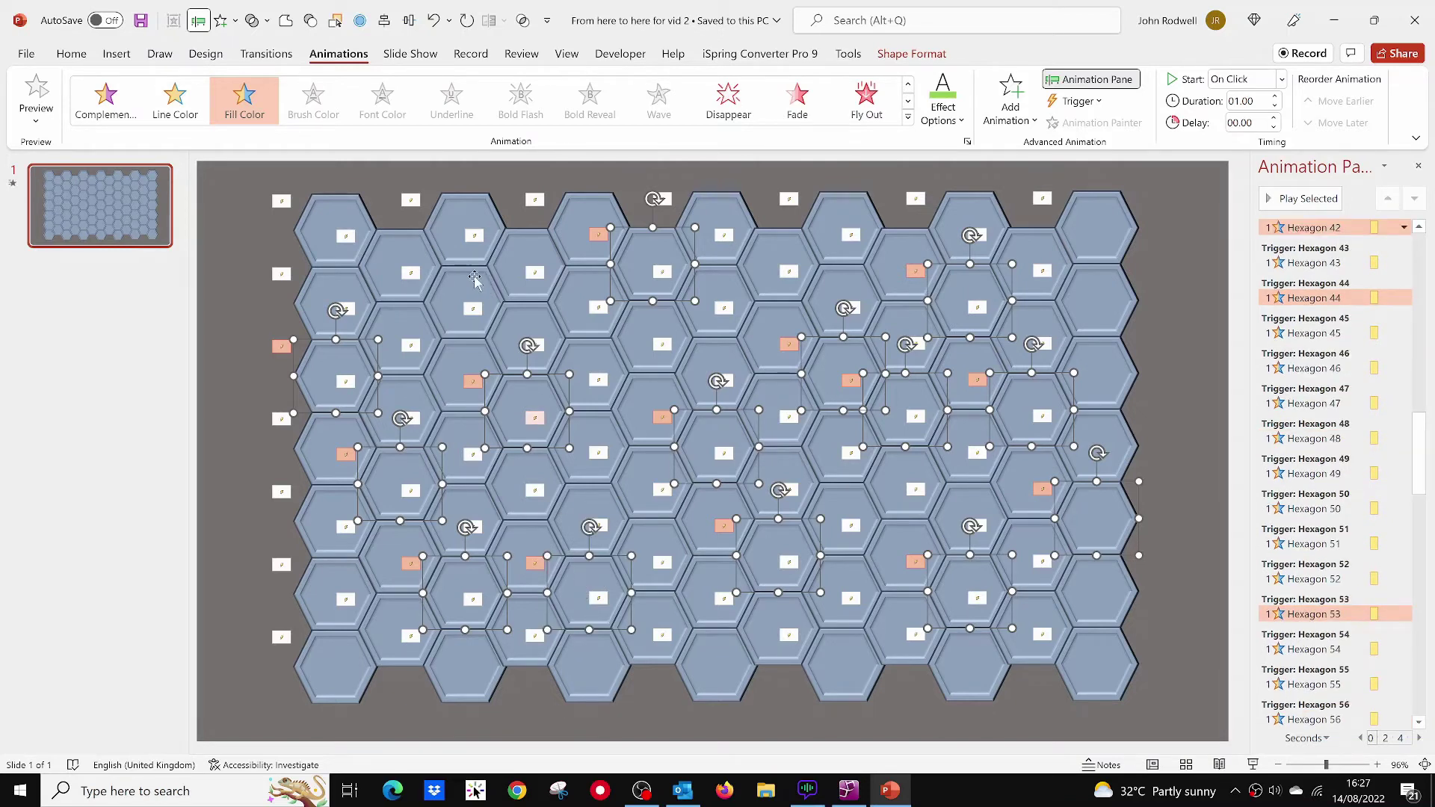
pyautogui.keyDown('shift'); pyautogui.click(465, 288); pyautogui.keyUp('shift')
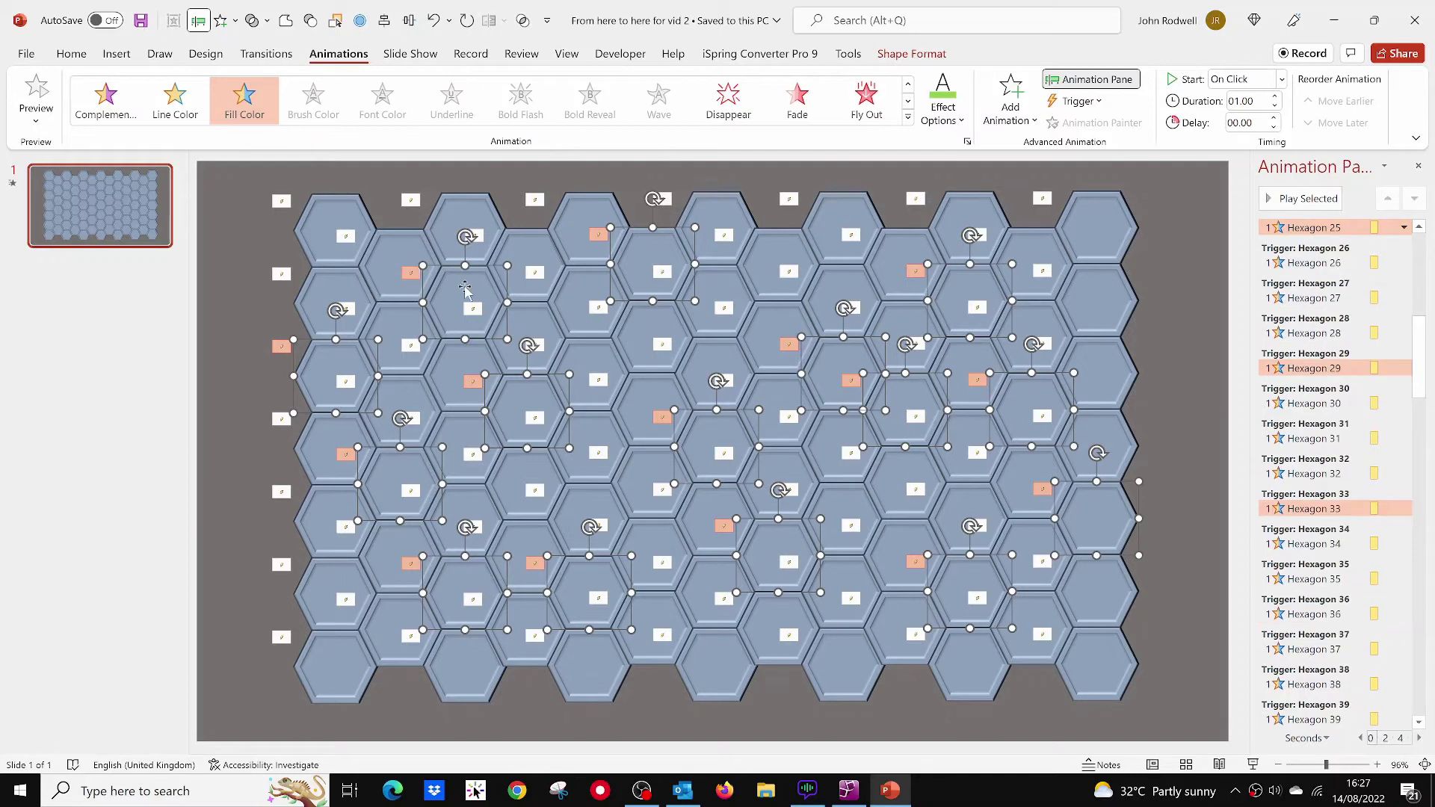
# Change the selected mines' Fill Color animation to Red.
pyautogui.click(942, 119)
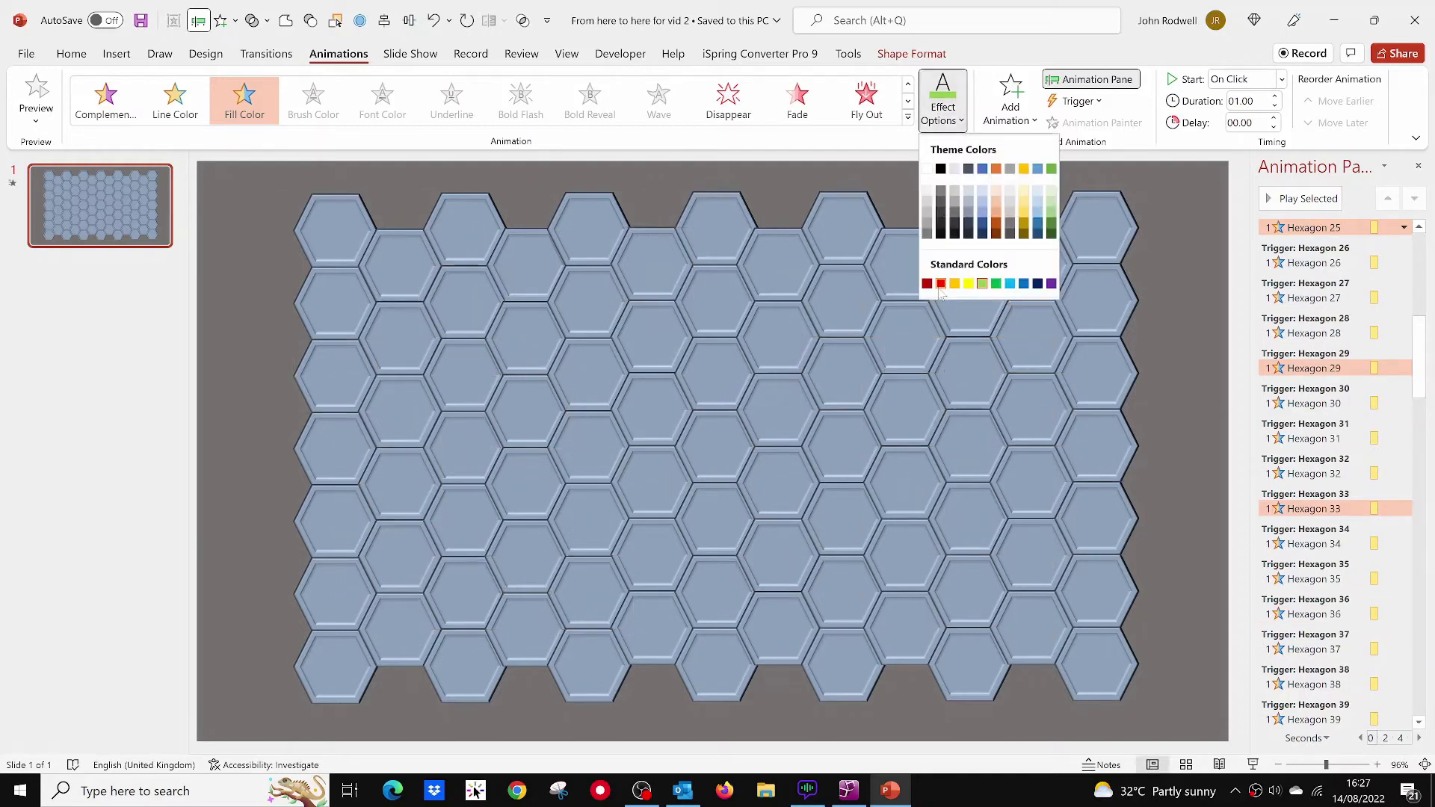
pyautogui.click(940, 284)
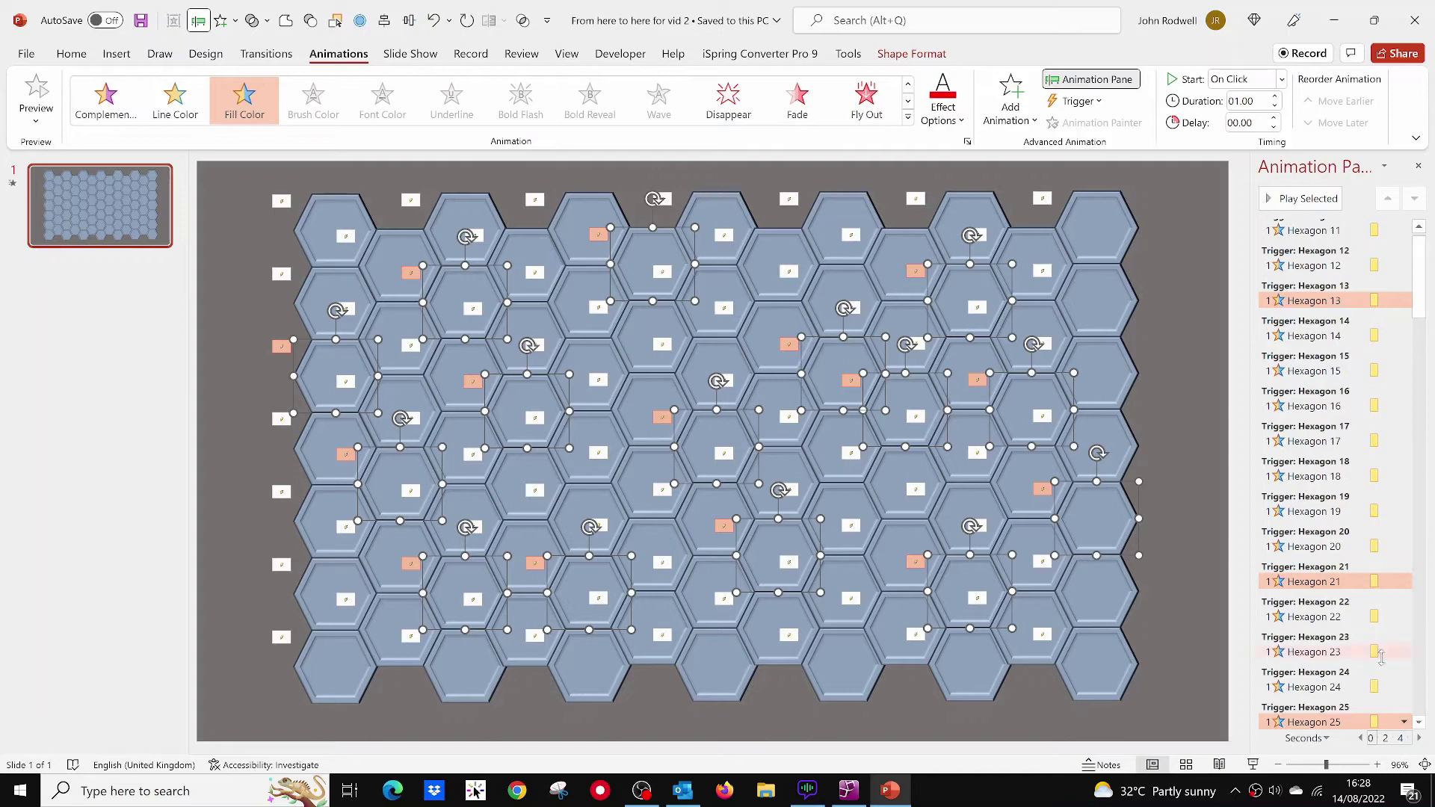
# Give the mines' red Fill Color animation the Bomb sound, then stop the preview.
pyautogui.click(1404, 721)
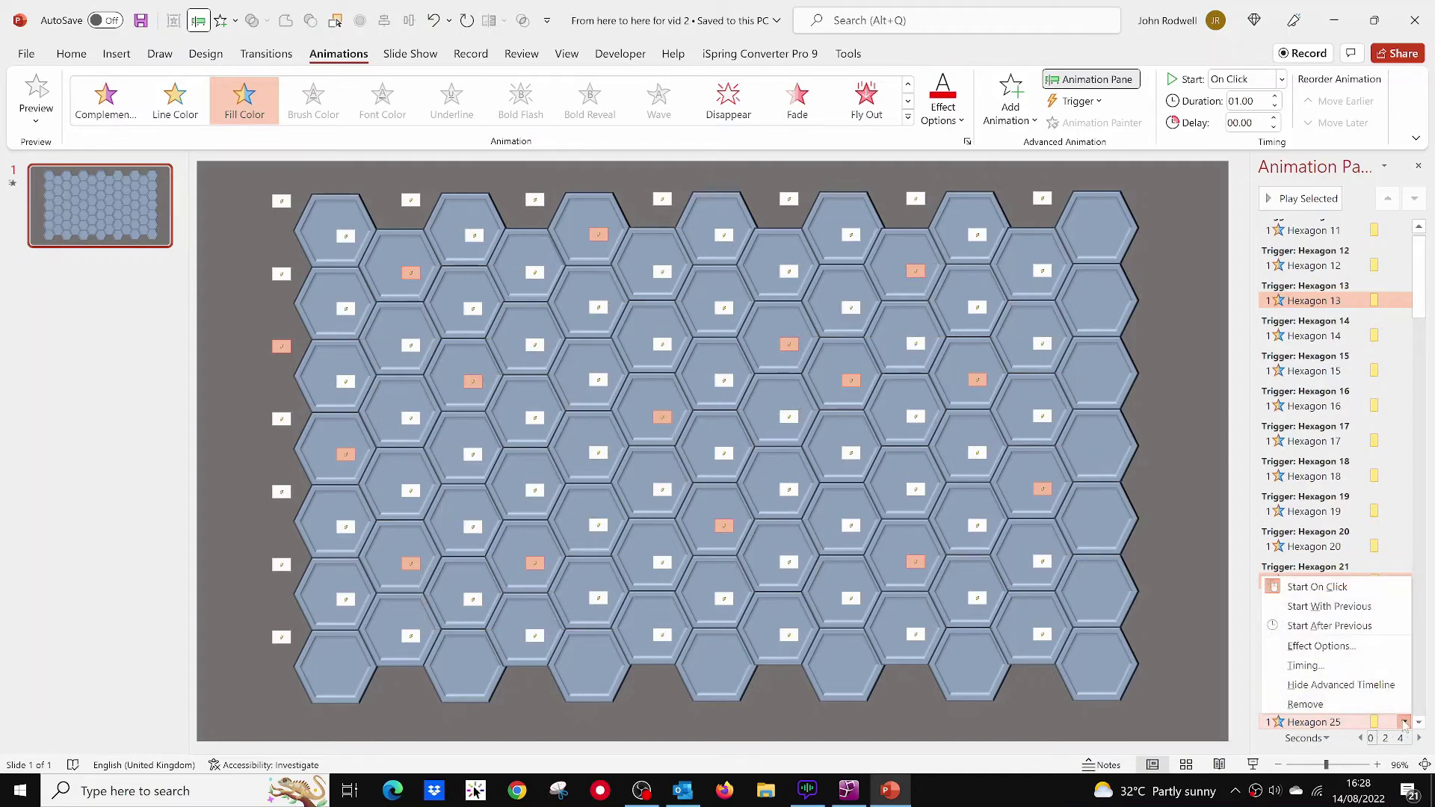
pyautogui.click(1321, 646)
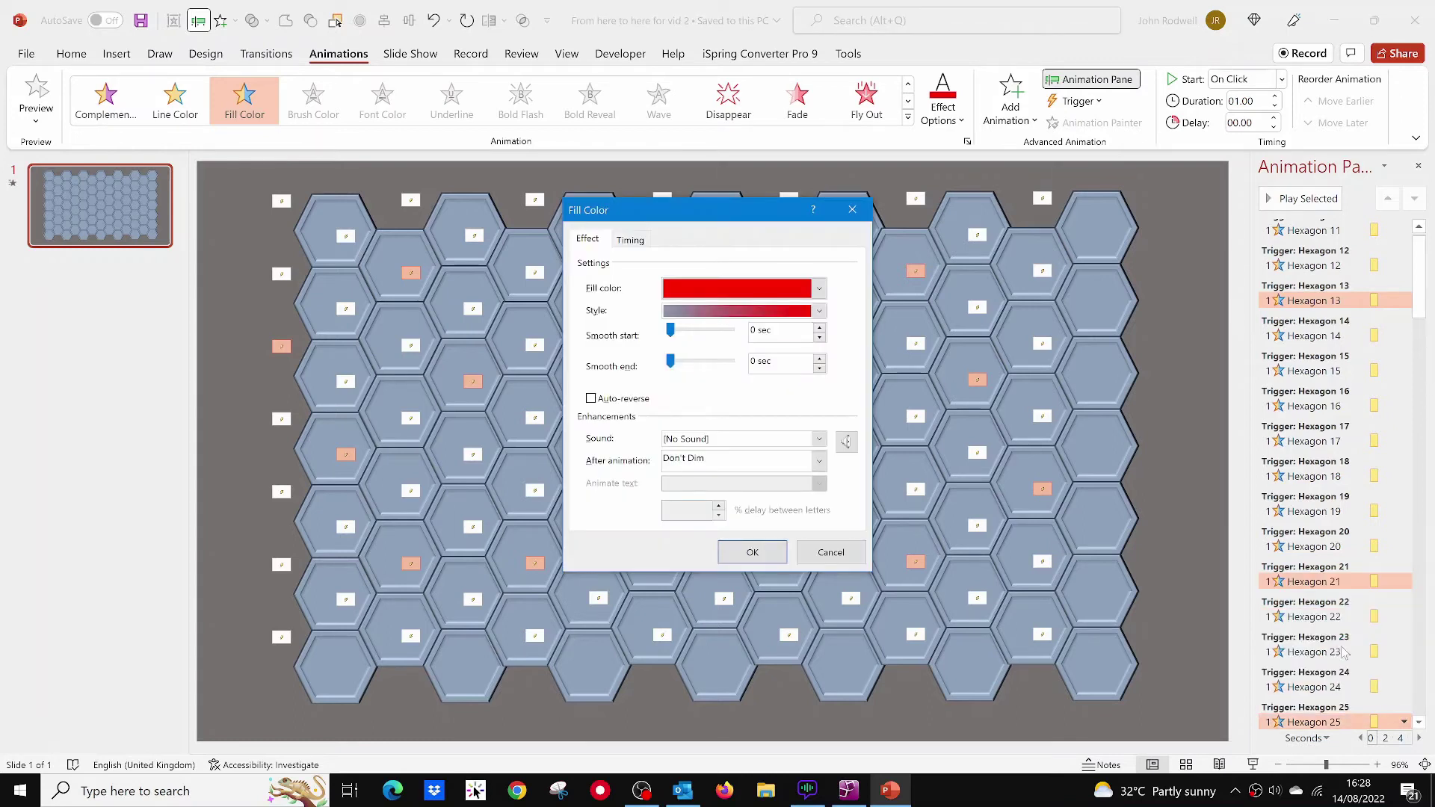
pyautogui.click(819, 440)
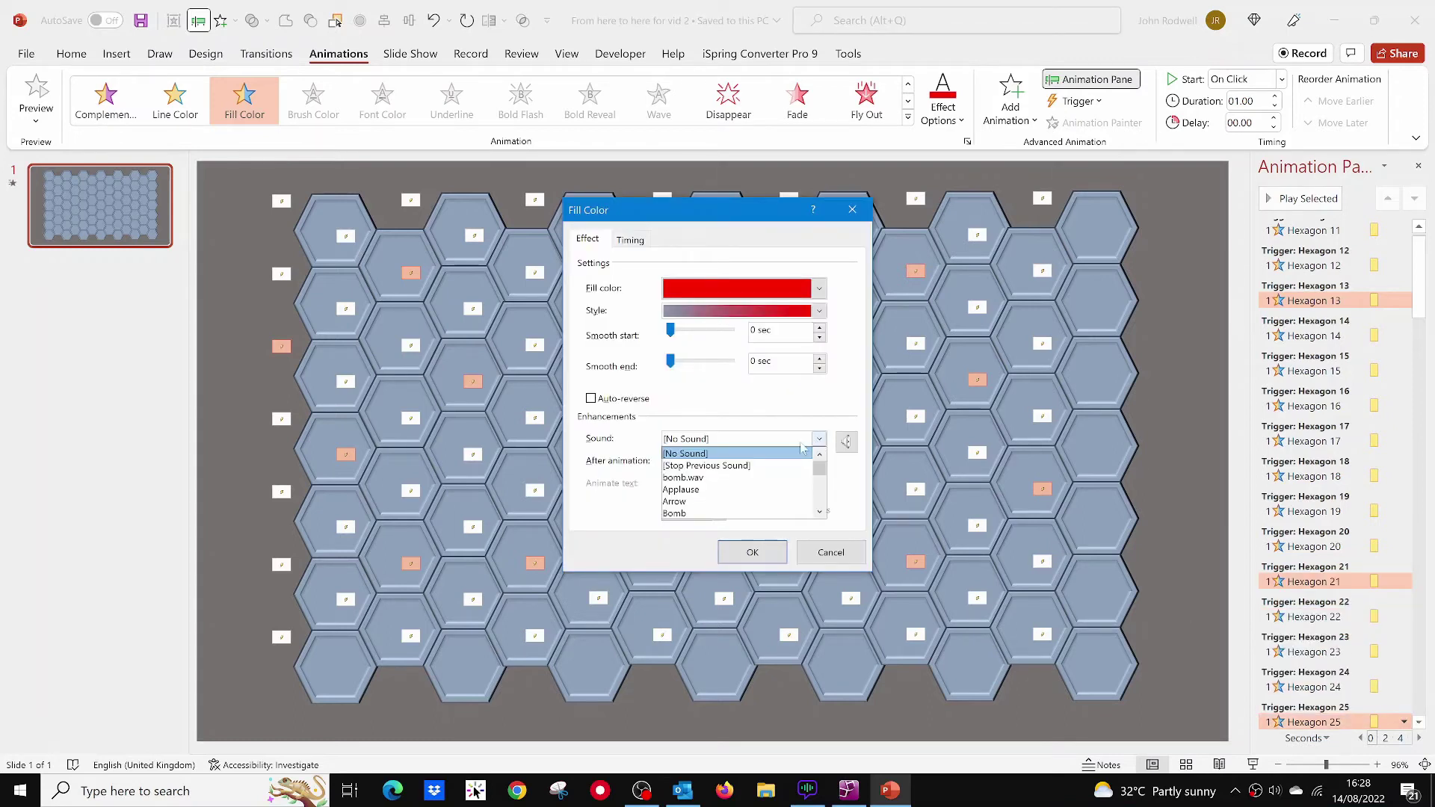
pyautogui.click(689, 514)
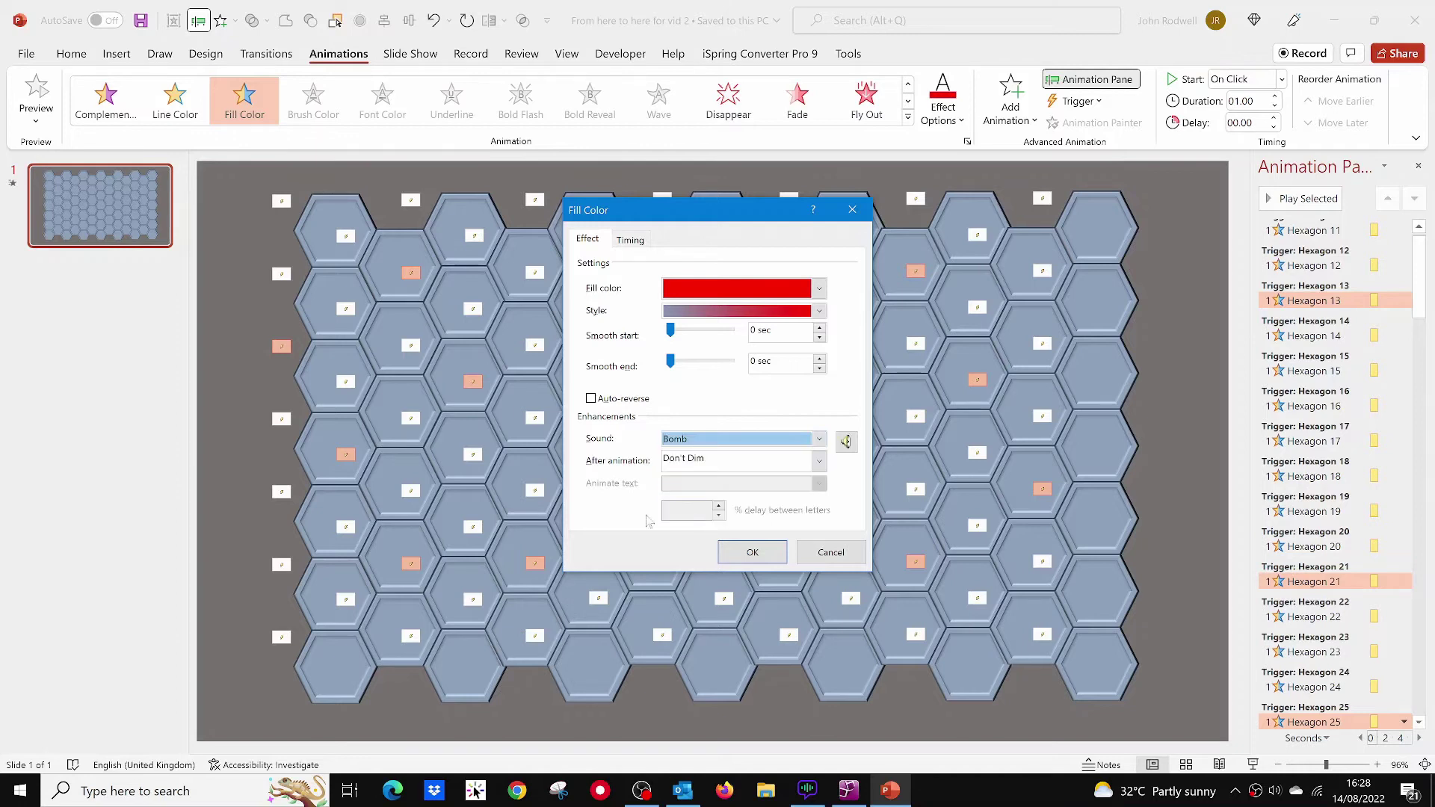
pyautogui.click(753, 552)
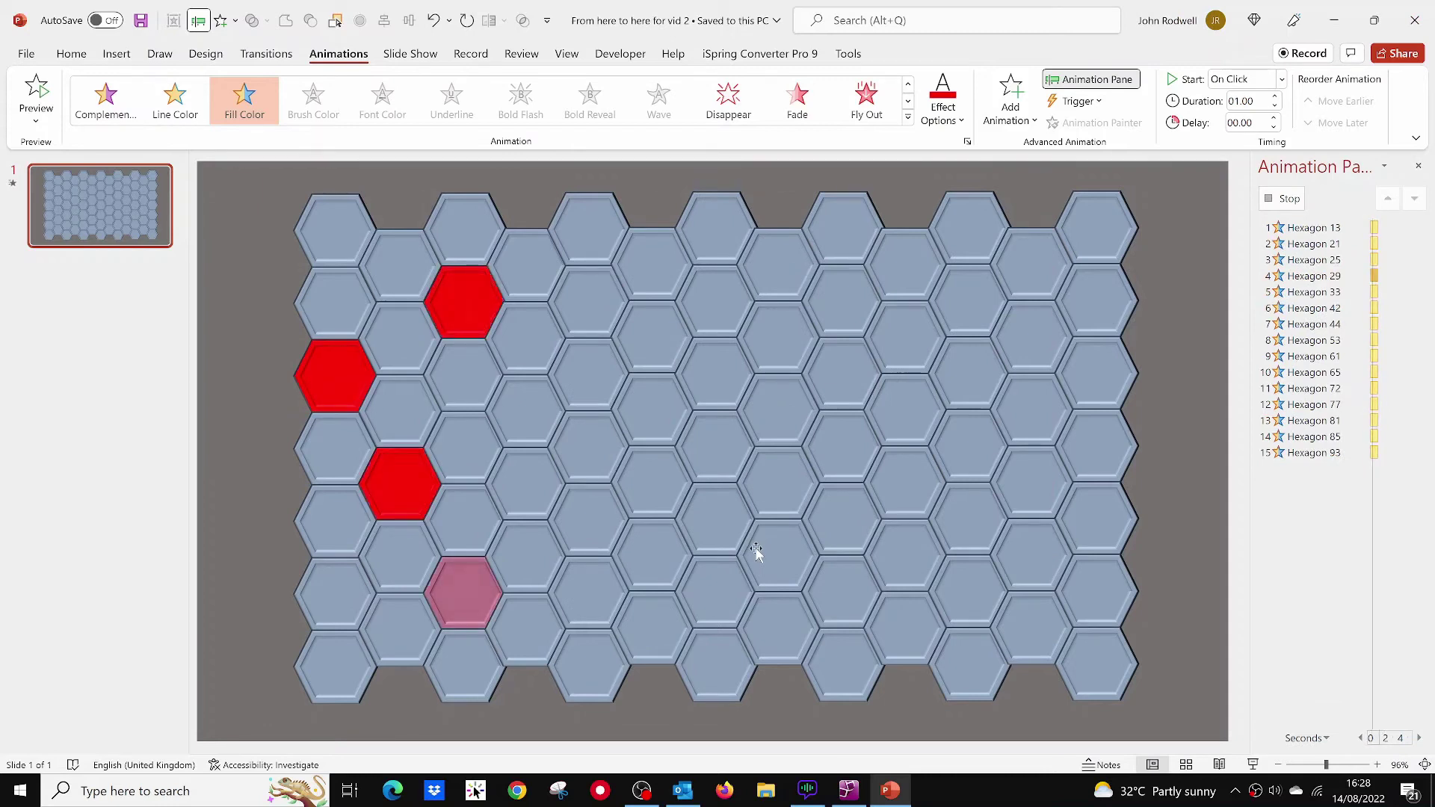
pyautogui.click(1188, 309)
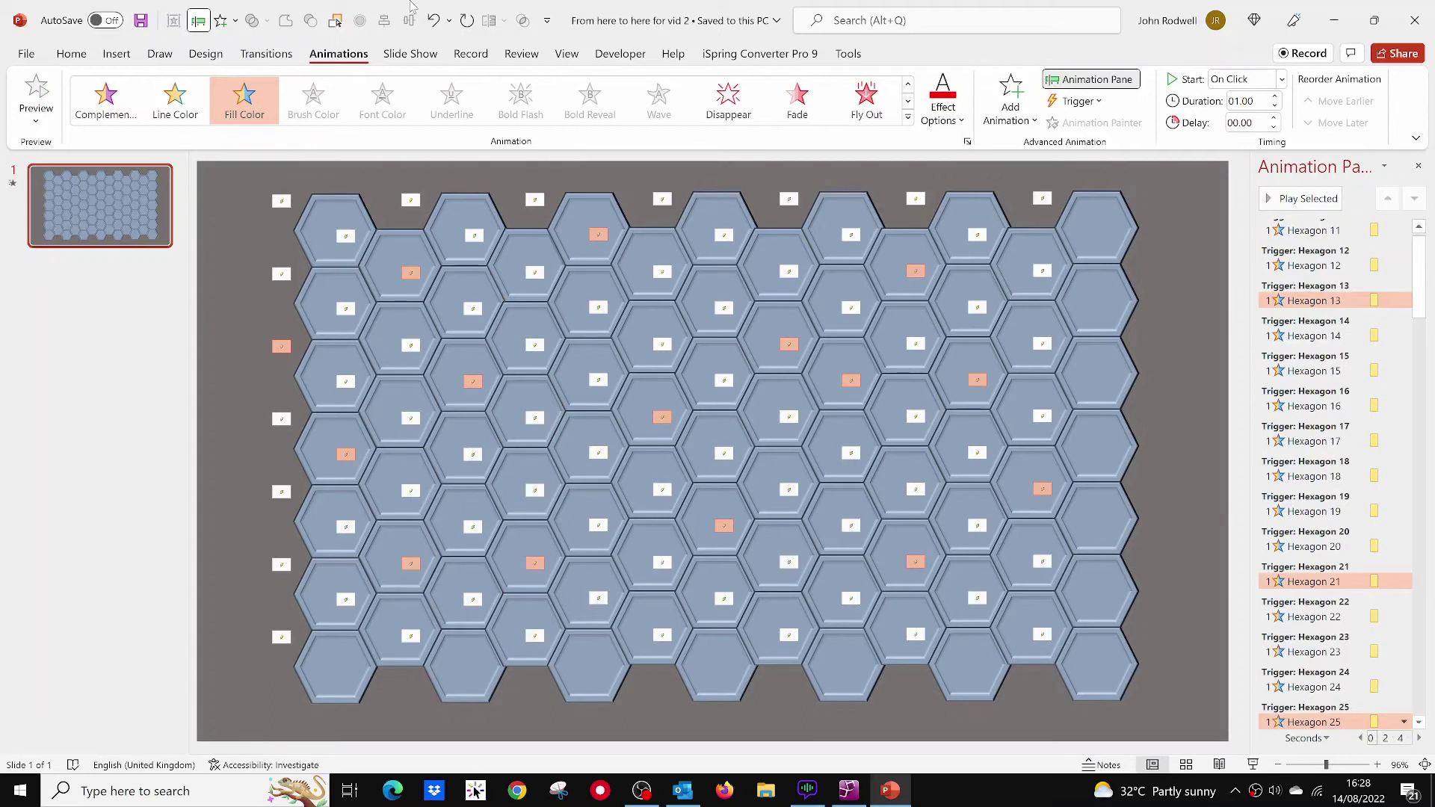
# Play the show from the current slide, uncovering one red mine and the first safe tiles.
pyautogui.click(411, 54)
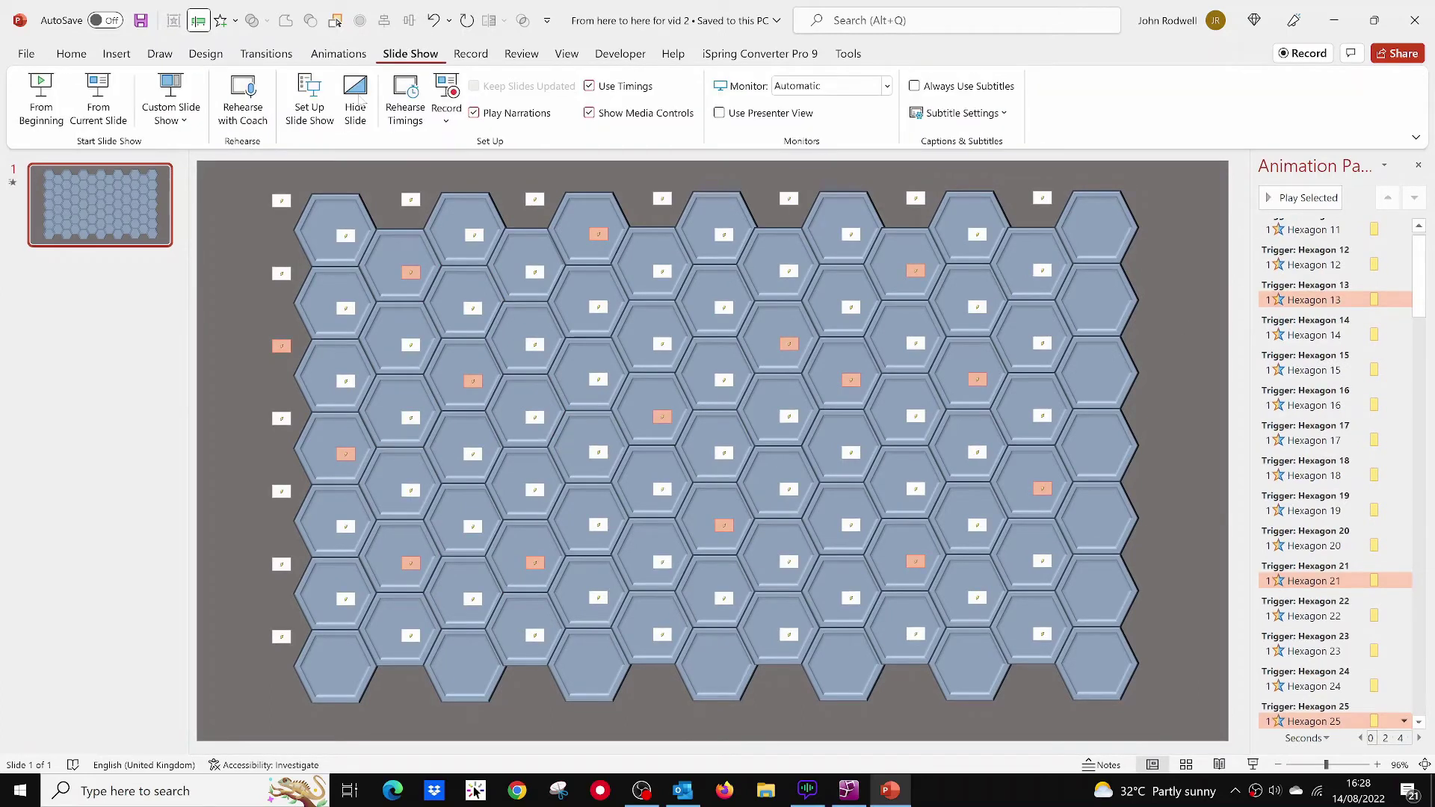
pyautogui.click(97, 108)
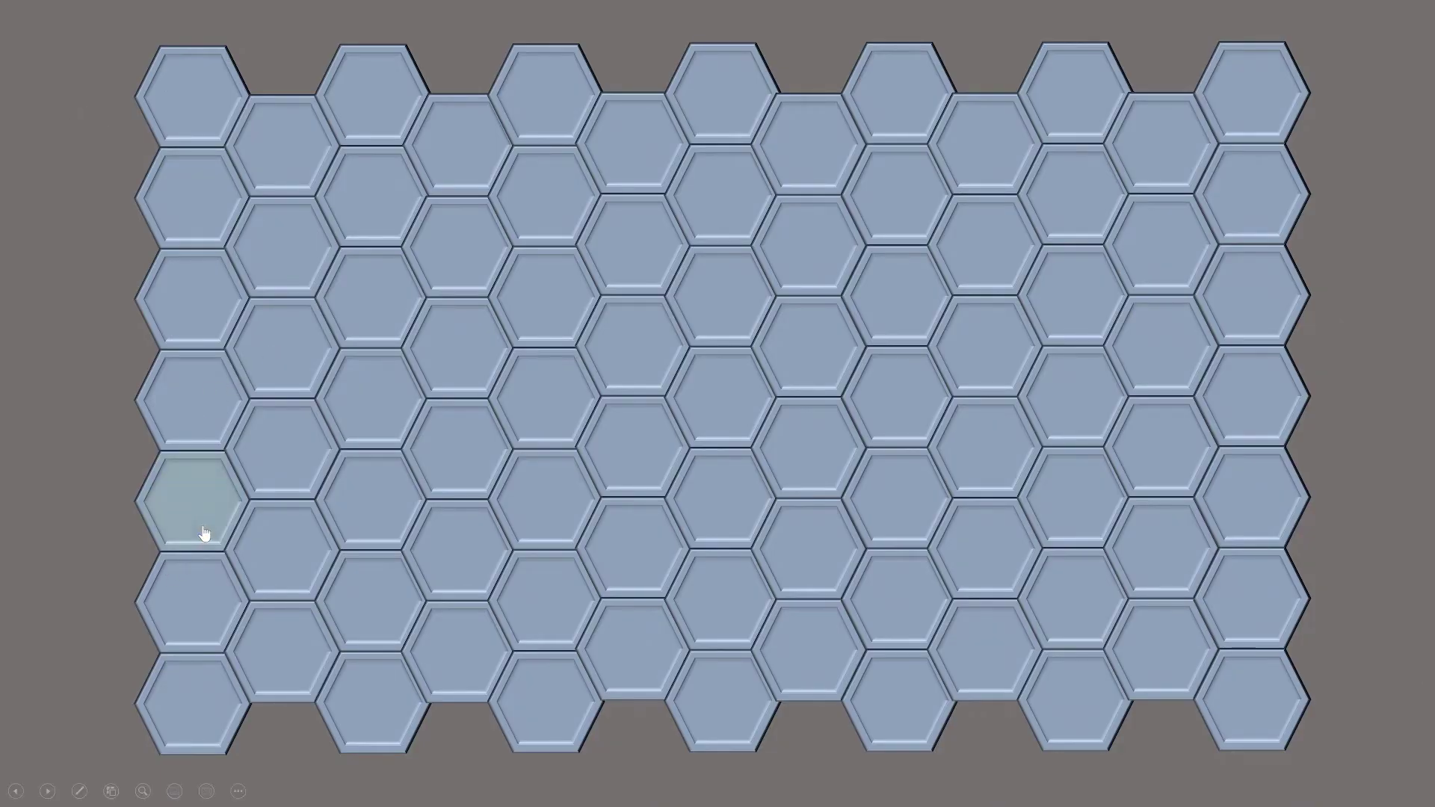
pyautogui.click(348, 585)
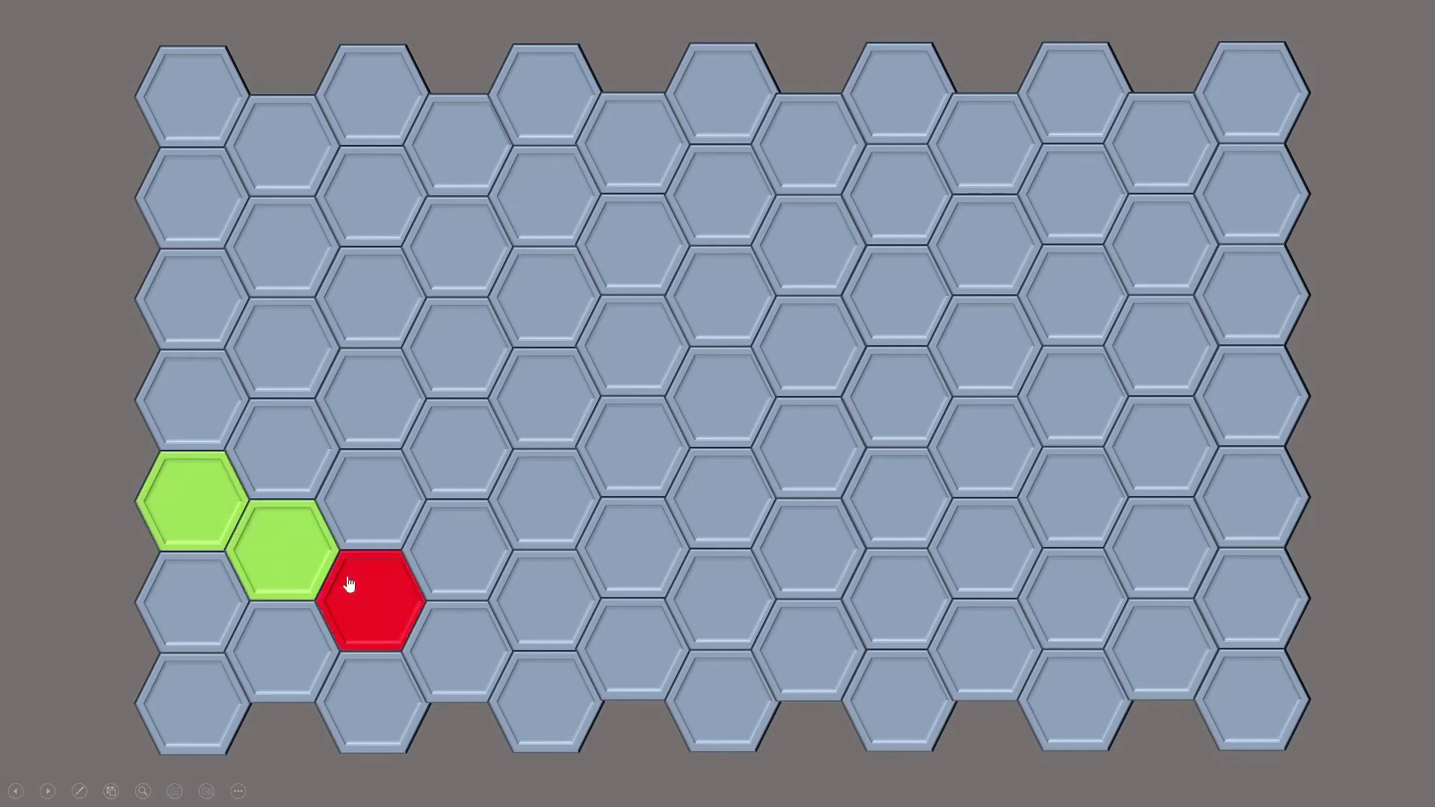
pyautogui.click(445, 540)
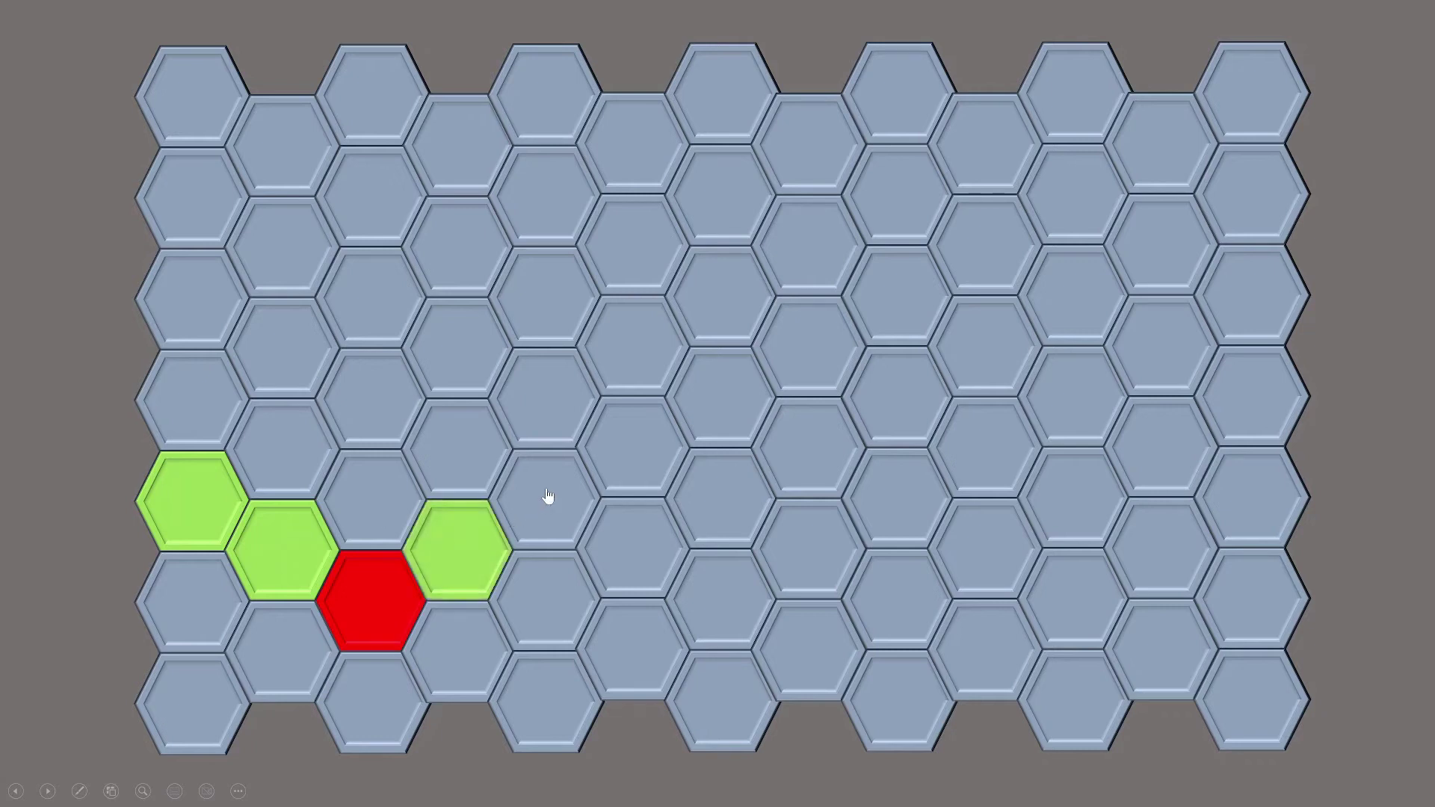
pyautogui.click(633, 463)
pyautogui.click(722, 511)
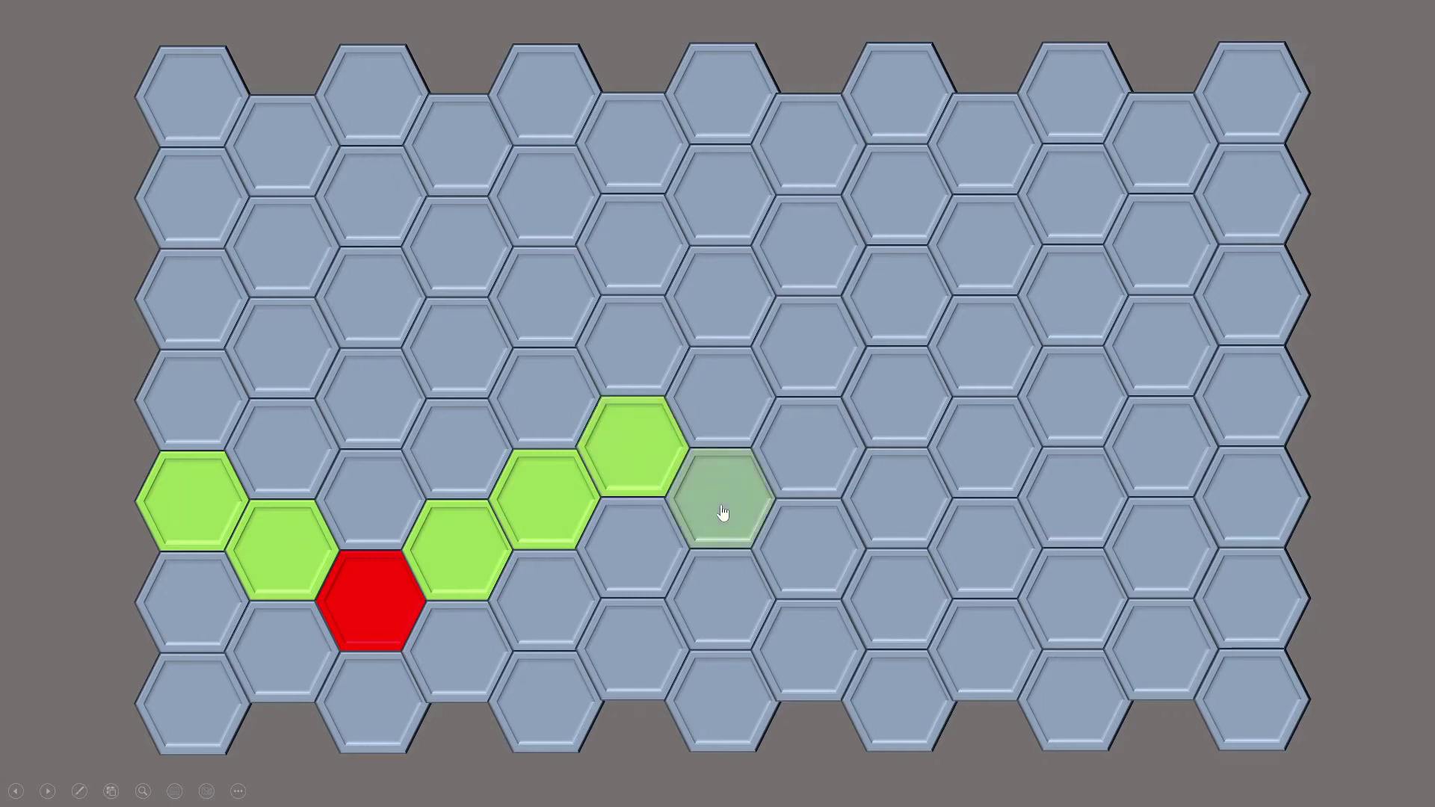
# Extend the green path to the right edge, uncovering a second and third mine.
pyautogui.click(813, 551)
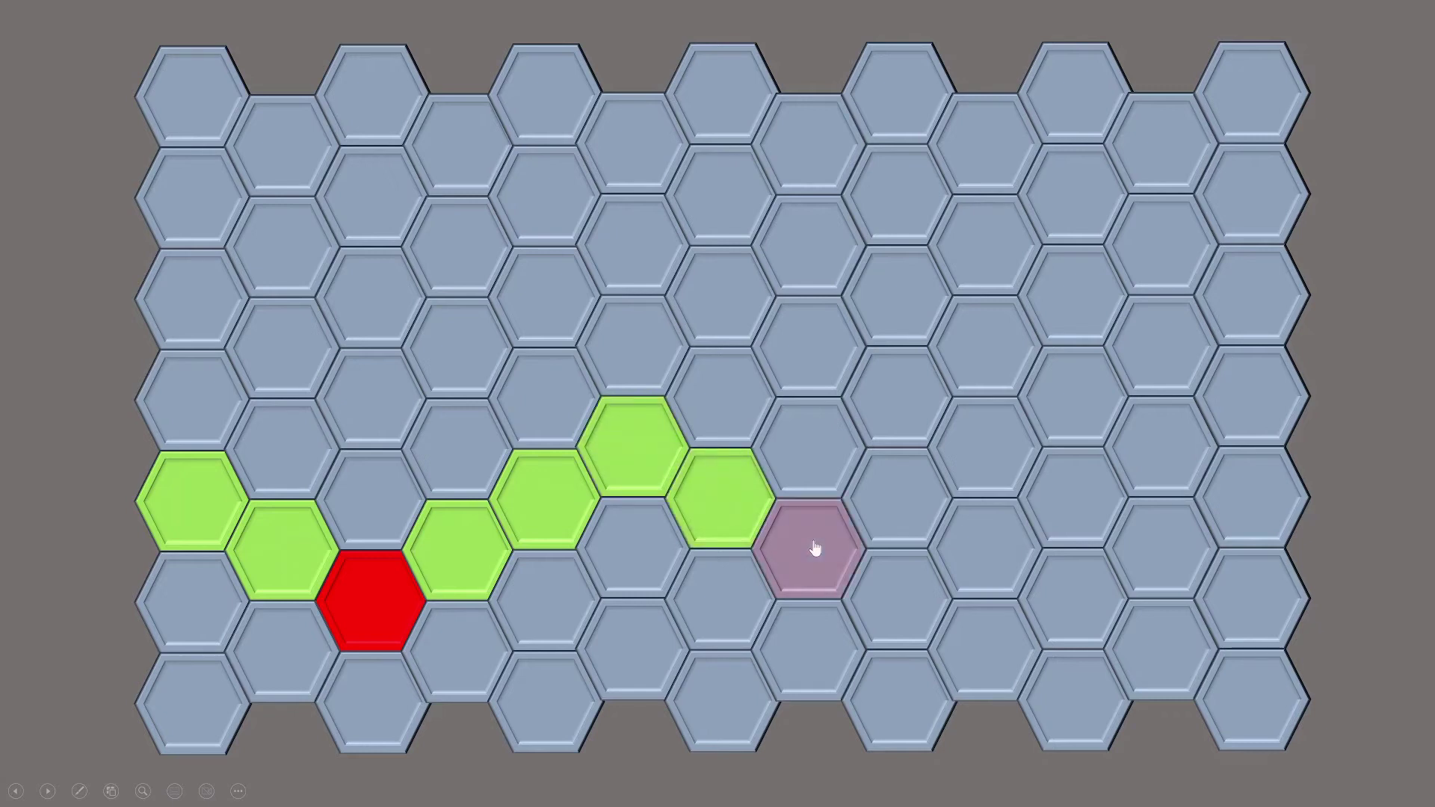
pyautogui.click(818, 467)
pyautogui.click(904, 519)
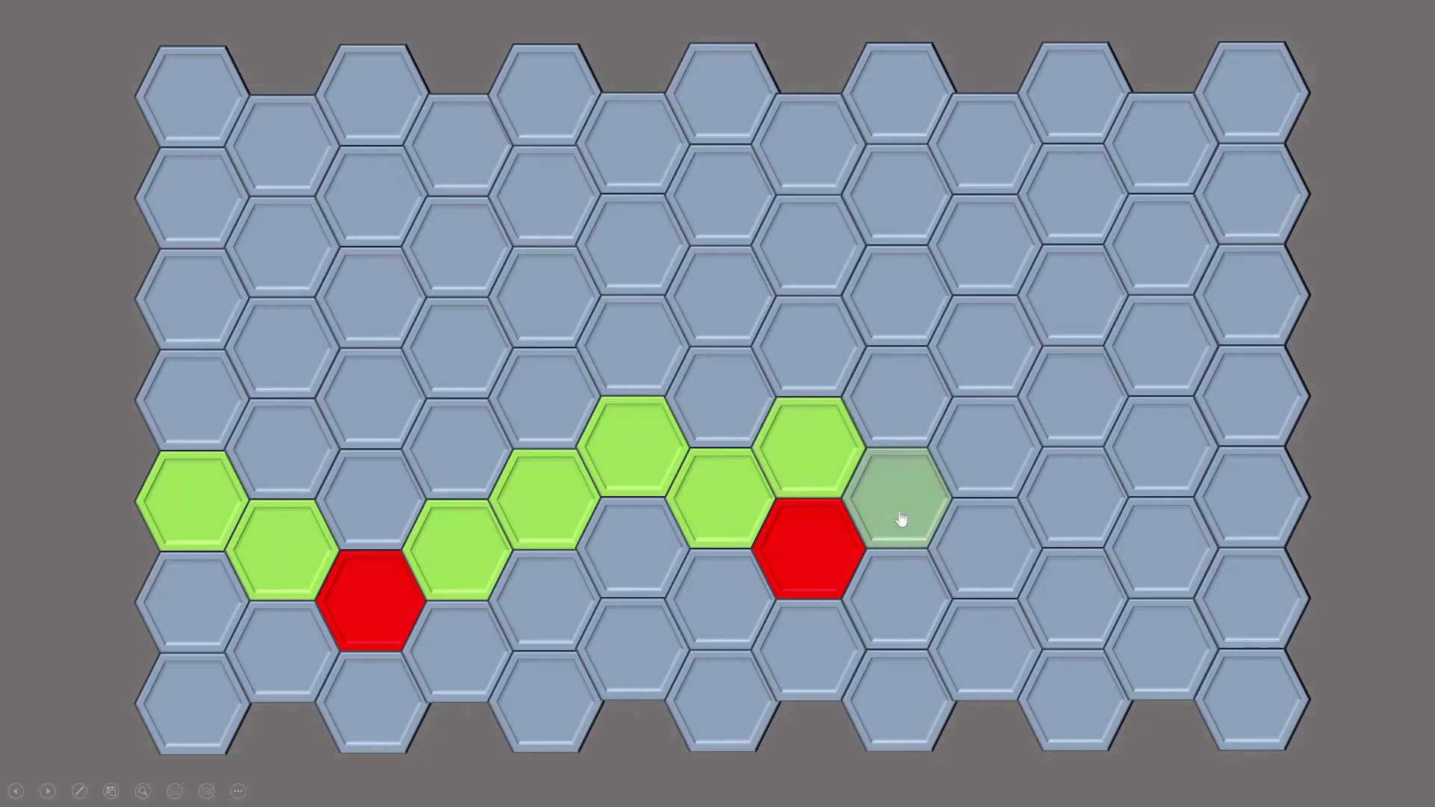
pyautogui.click(984, 553)
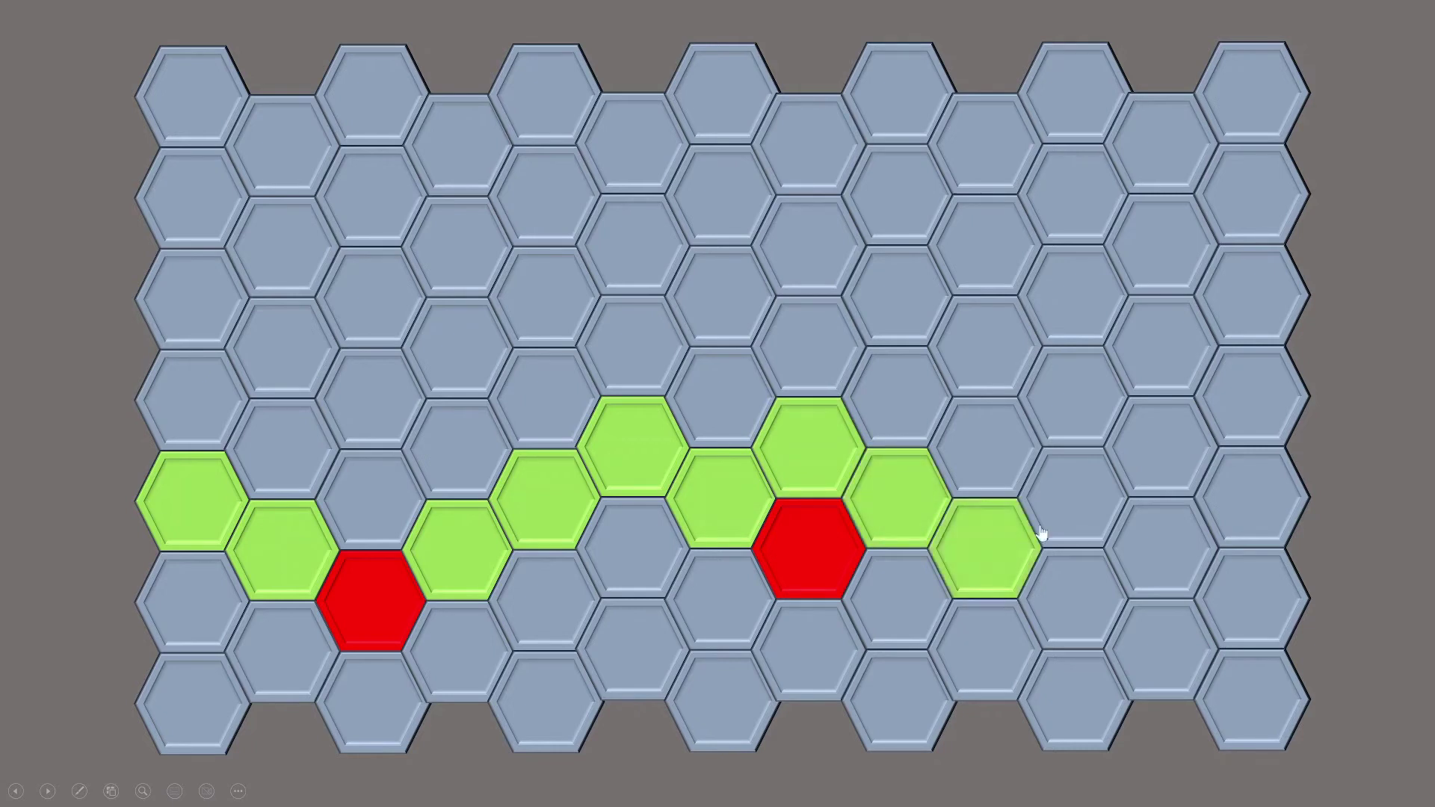
pyautogui.click(1074, 506)
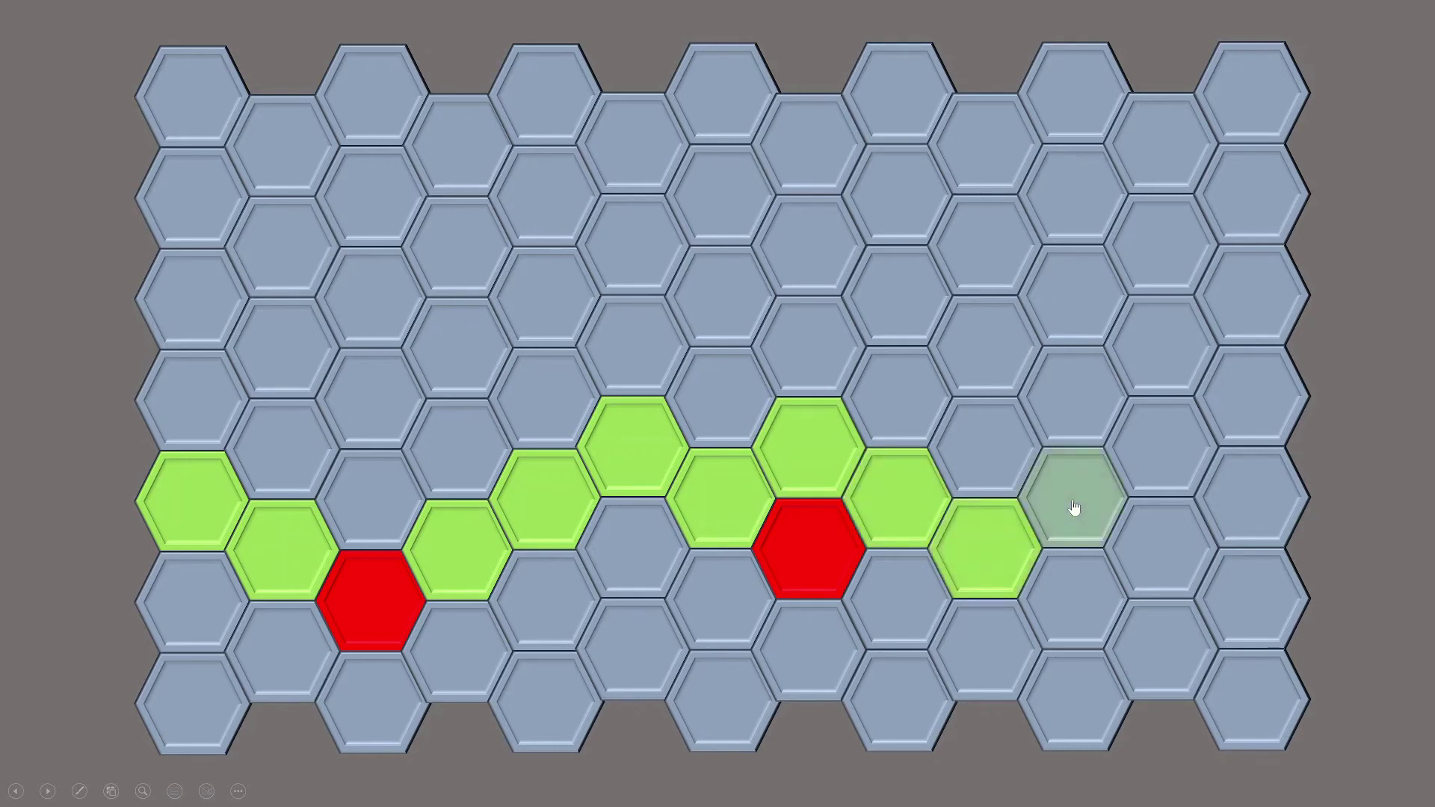
pyautogui.click(1155, 450)
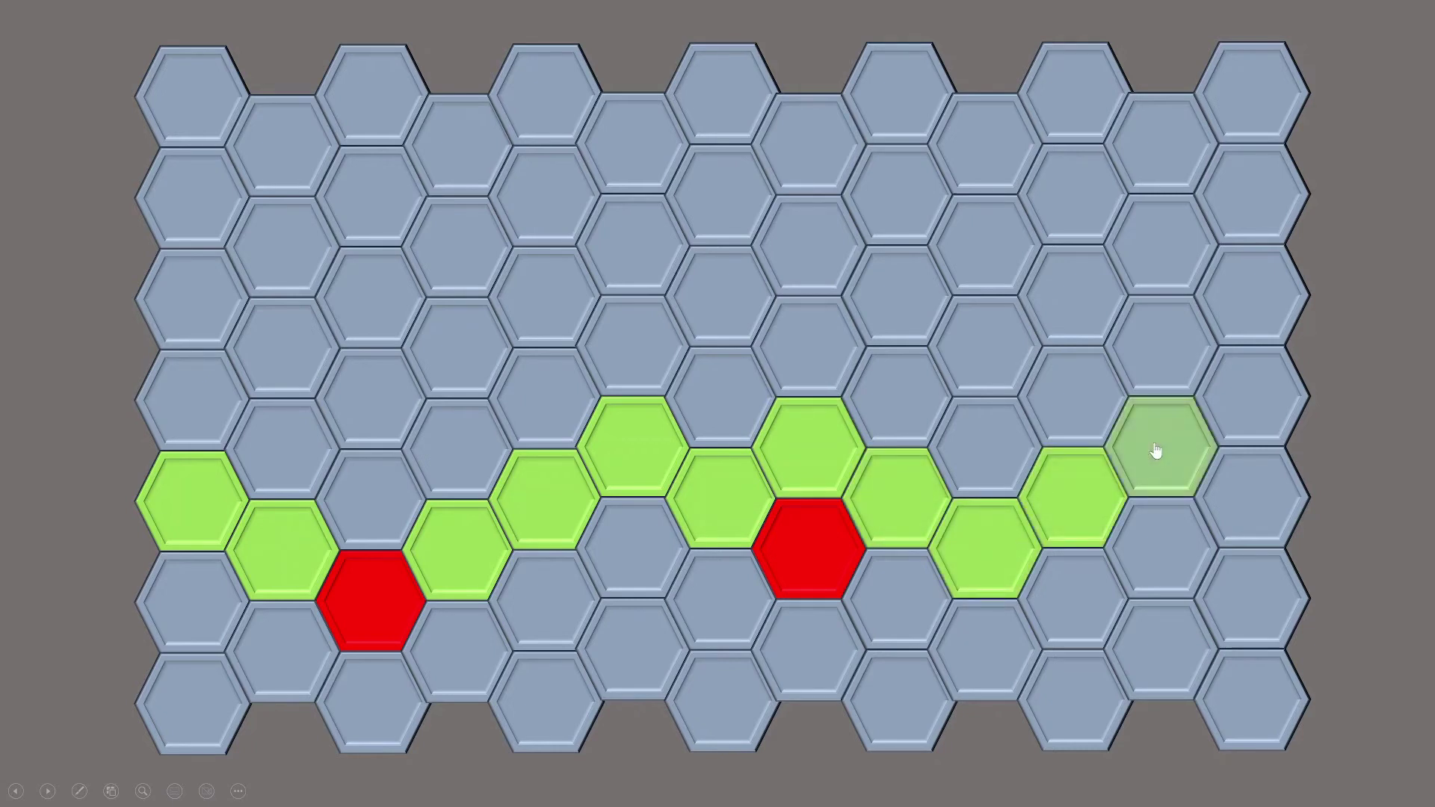
pyautogui.click(1253, 500)
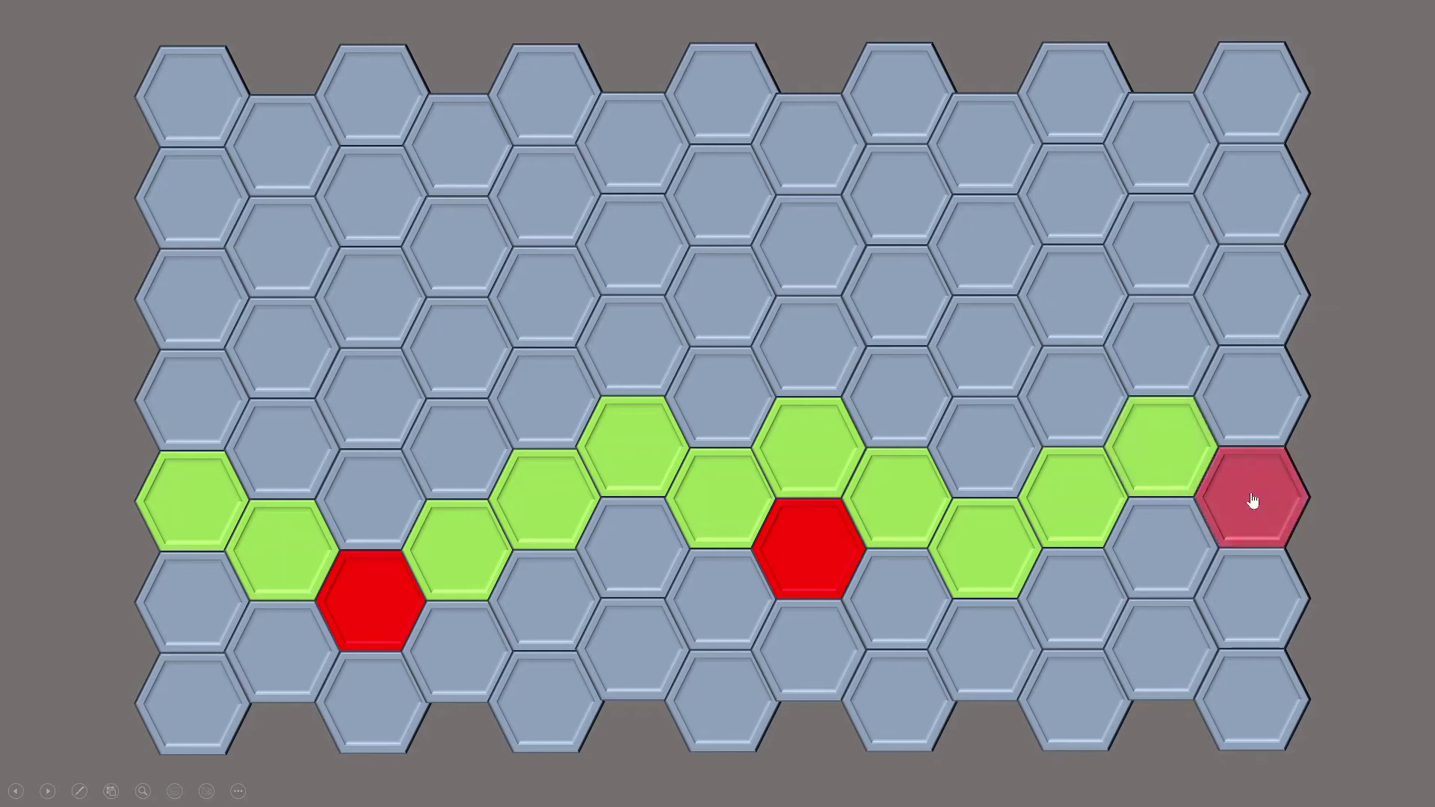
pyautogui.click(1252, 407)
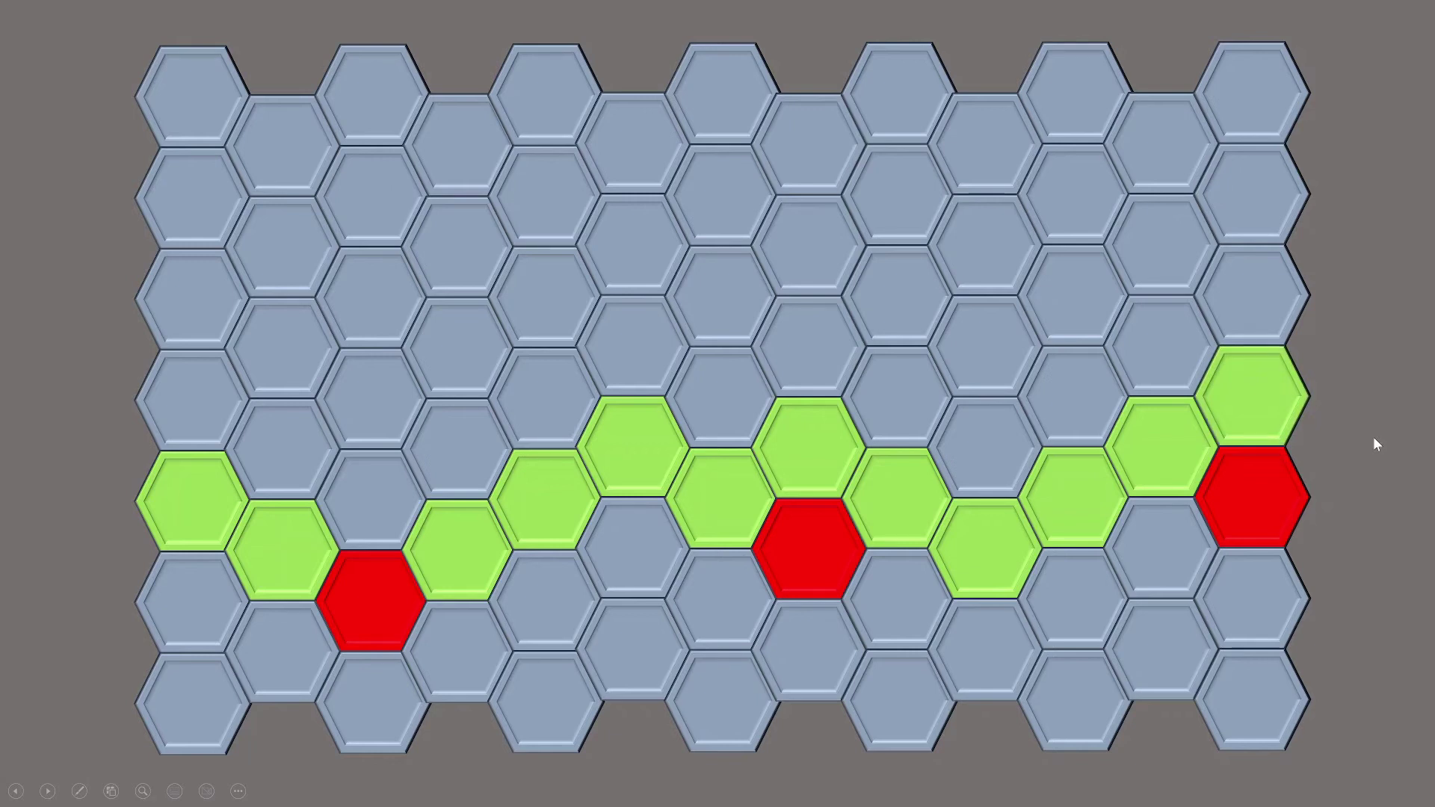
# Exit the show, duplicate slide 1, and select every hexagon on the copy.
pyautogui.press('Escape')
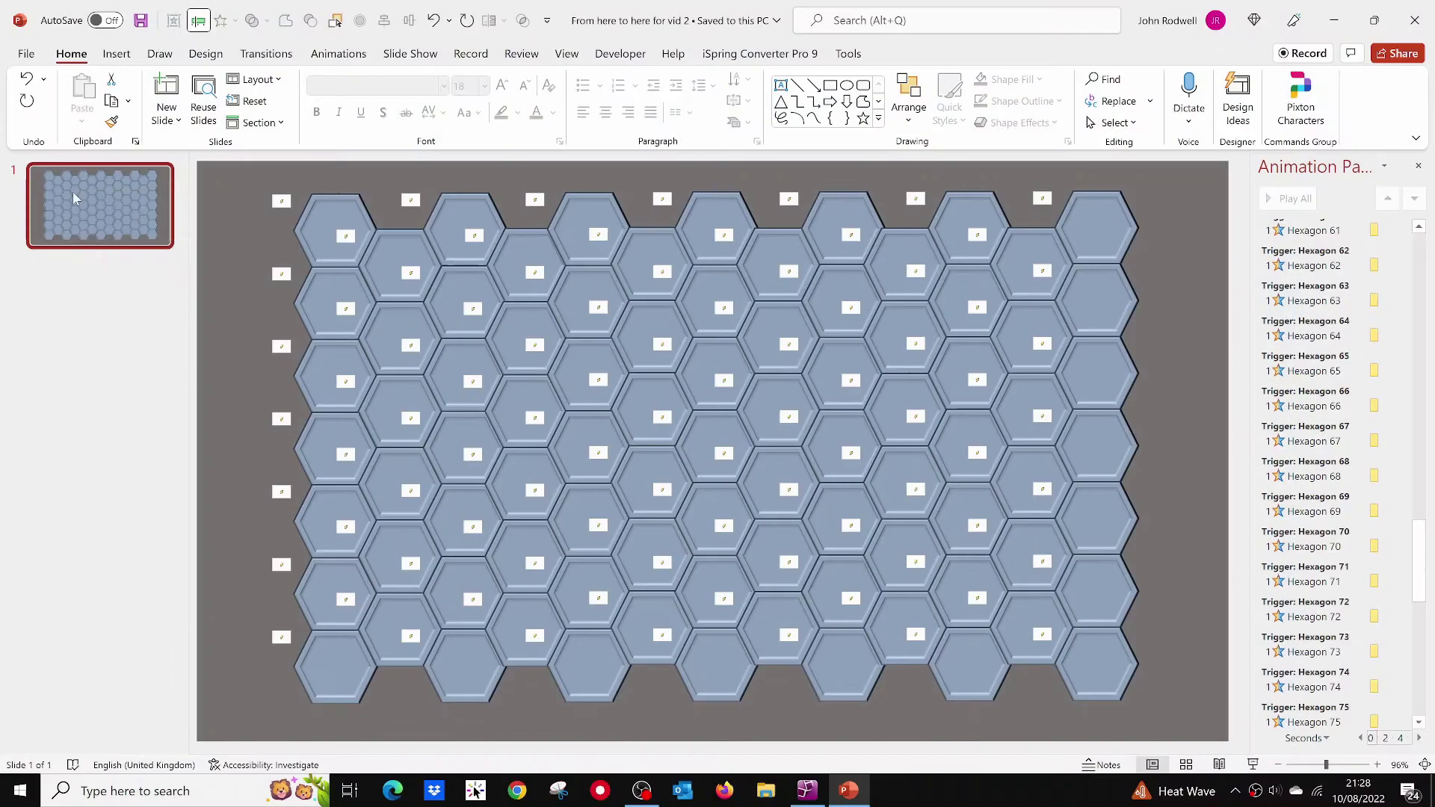
pyautogui.rightClick(77, 198)
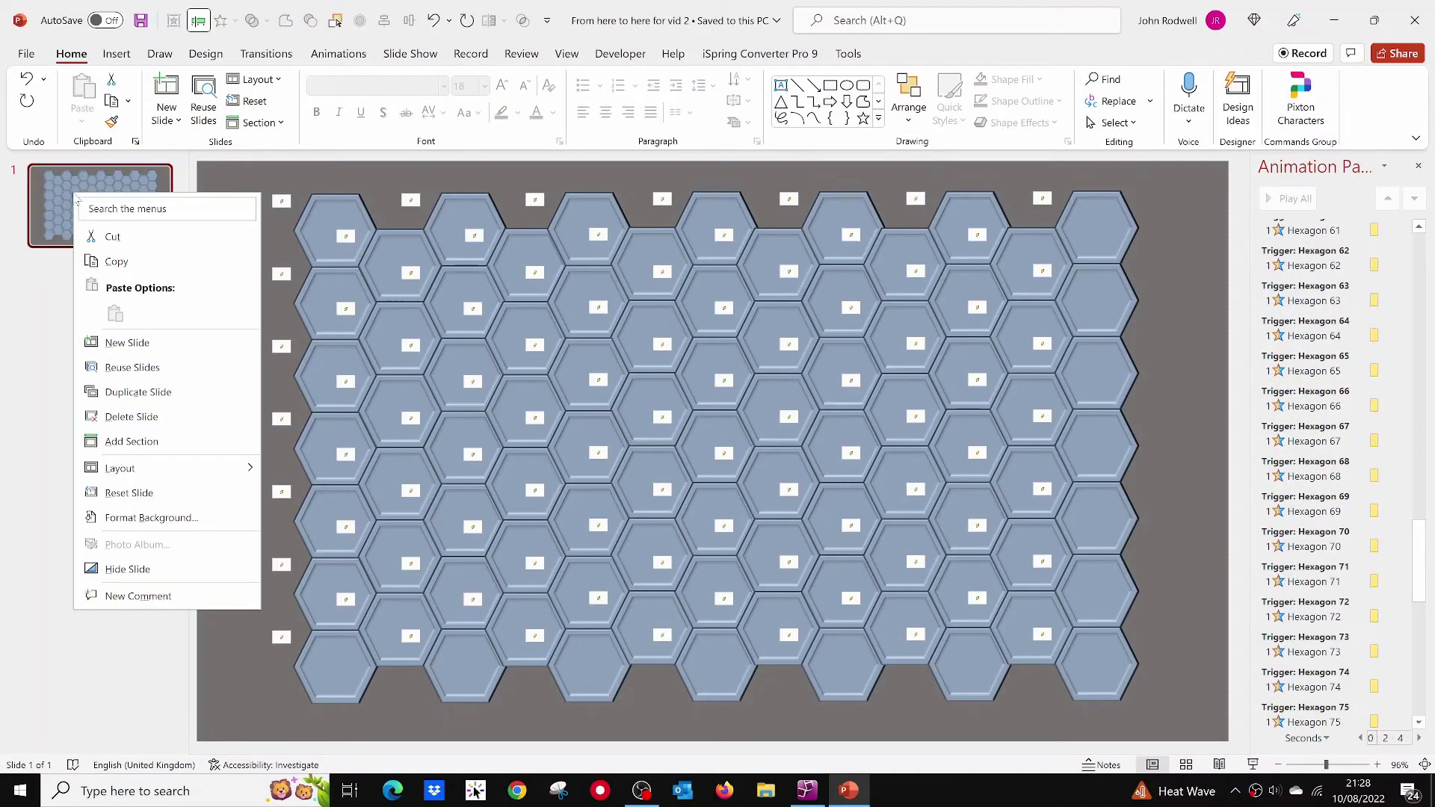
pyautogui.click(125, 393)
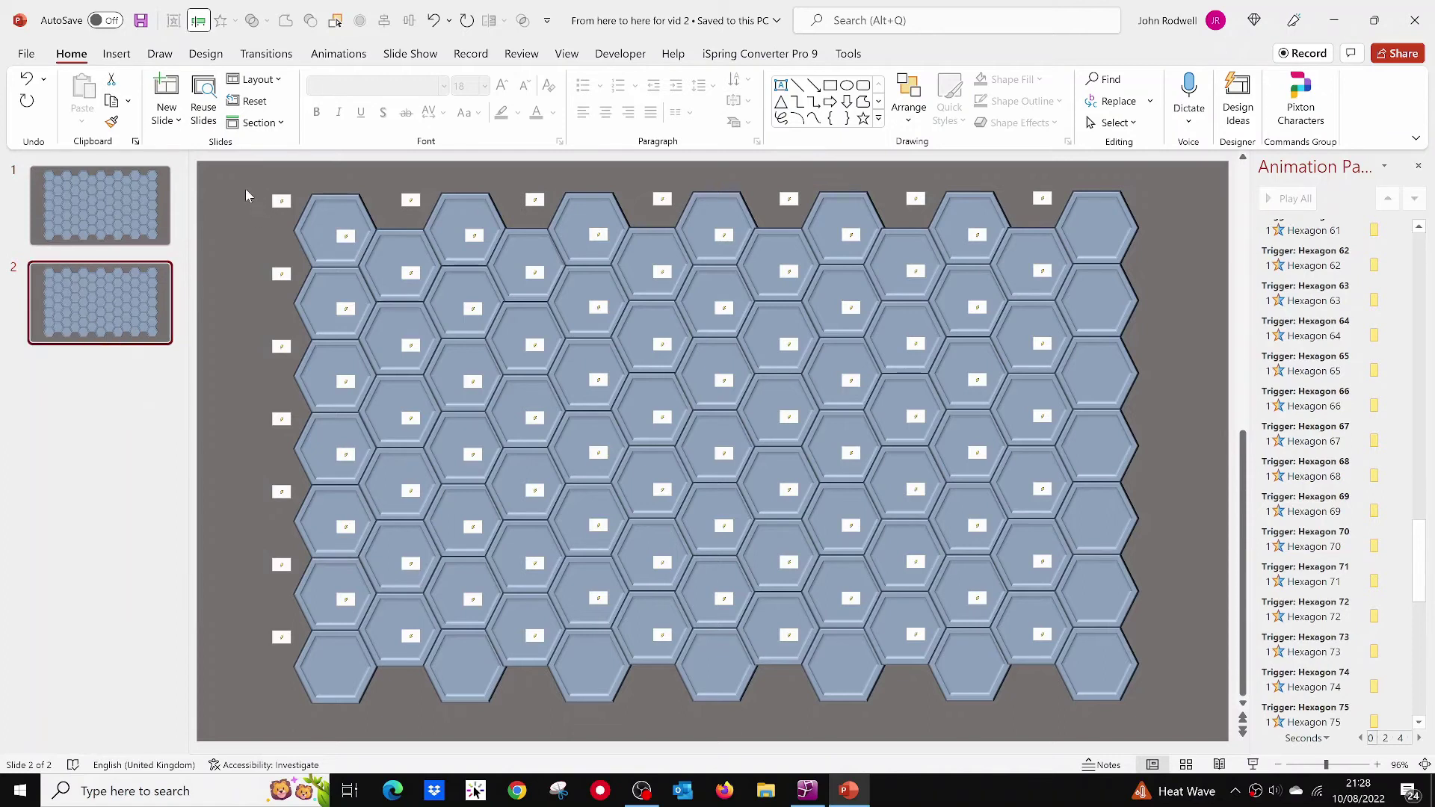
pyautogui.moveTo(212, 170); pyautogui.dragTo(1193, 740)
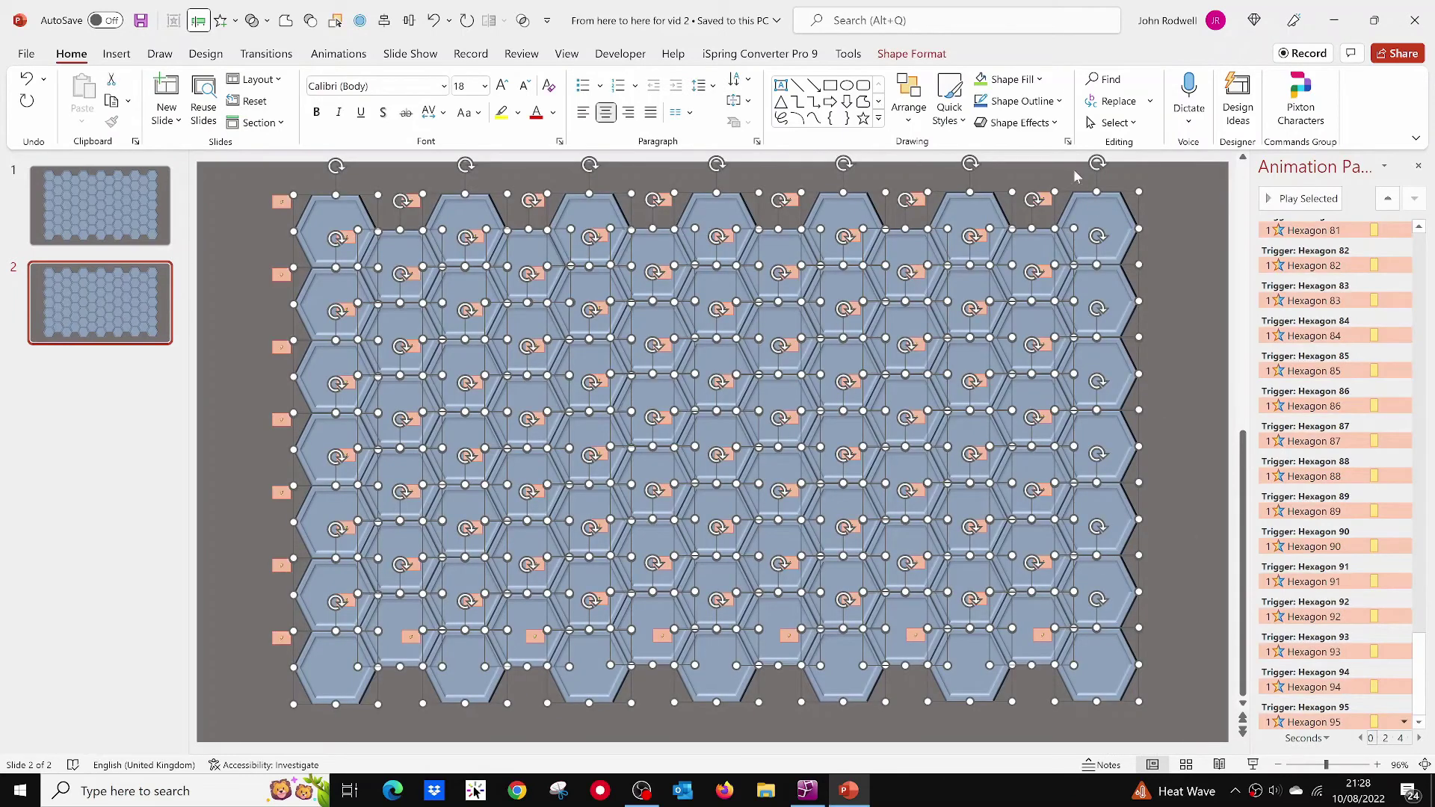
# Change the hexagons' fill animation colour to light green.
pyautogui.click(322, 57)
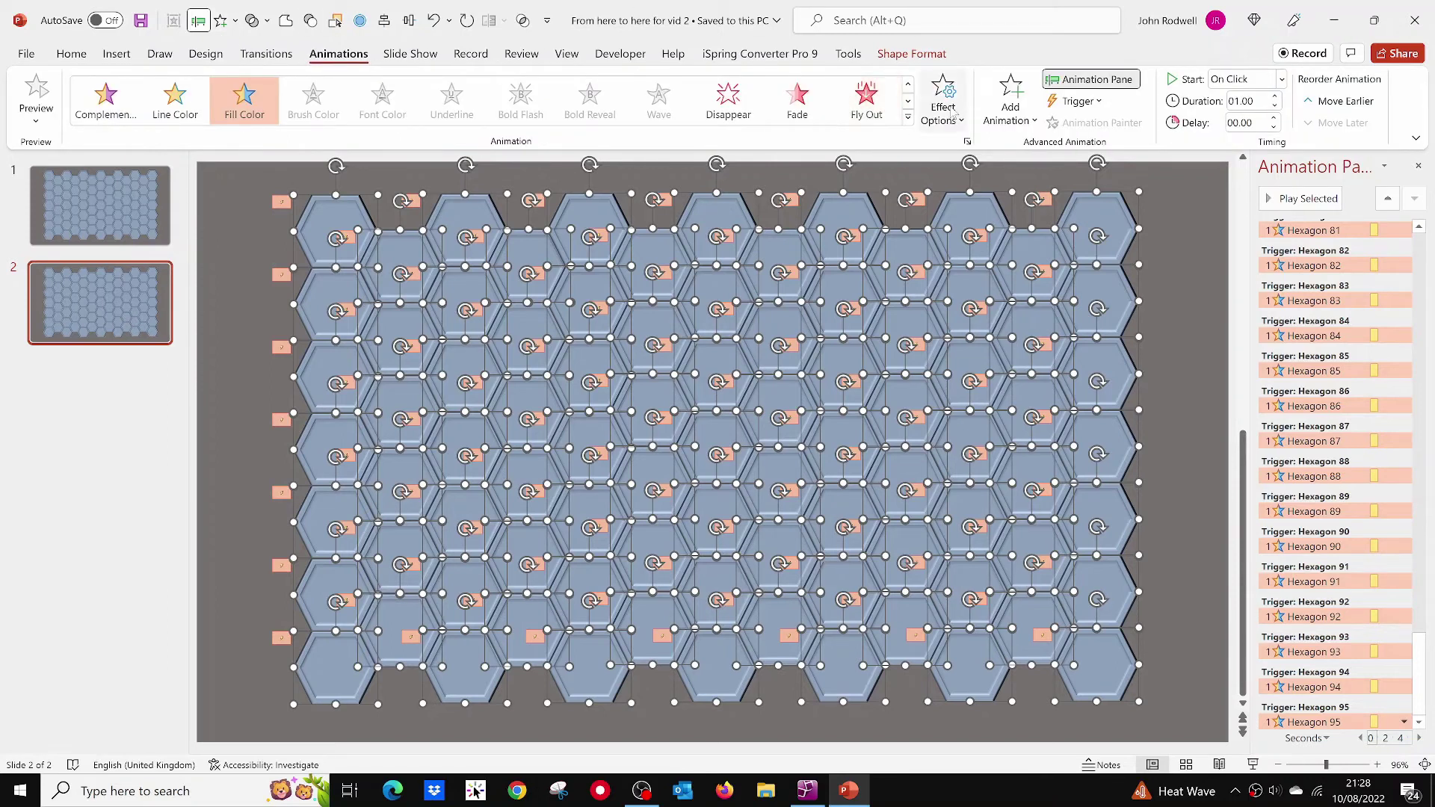
pyautogui.click(951, 112)
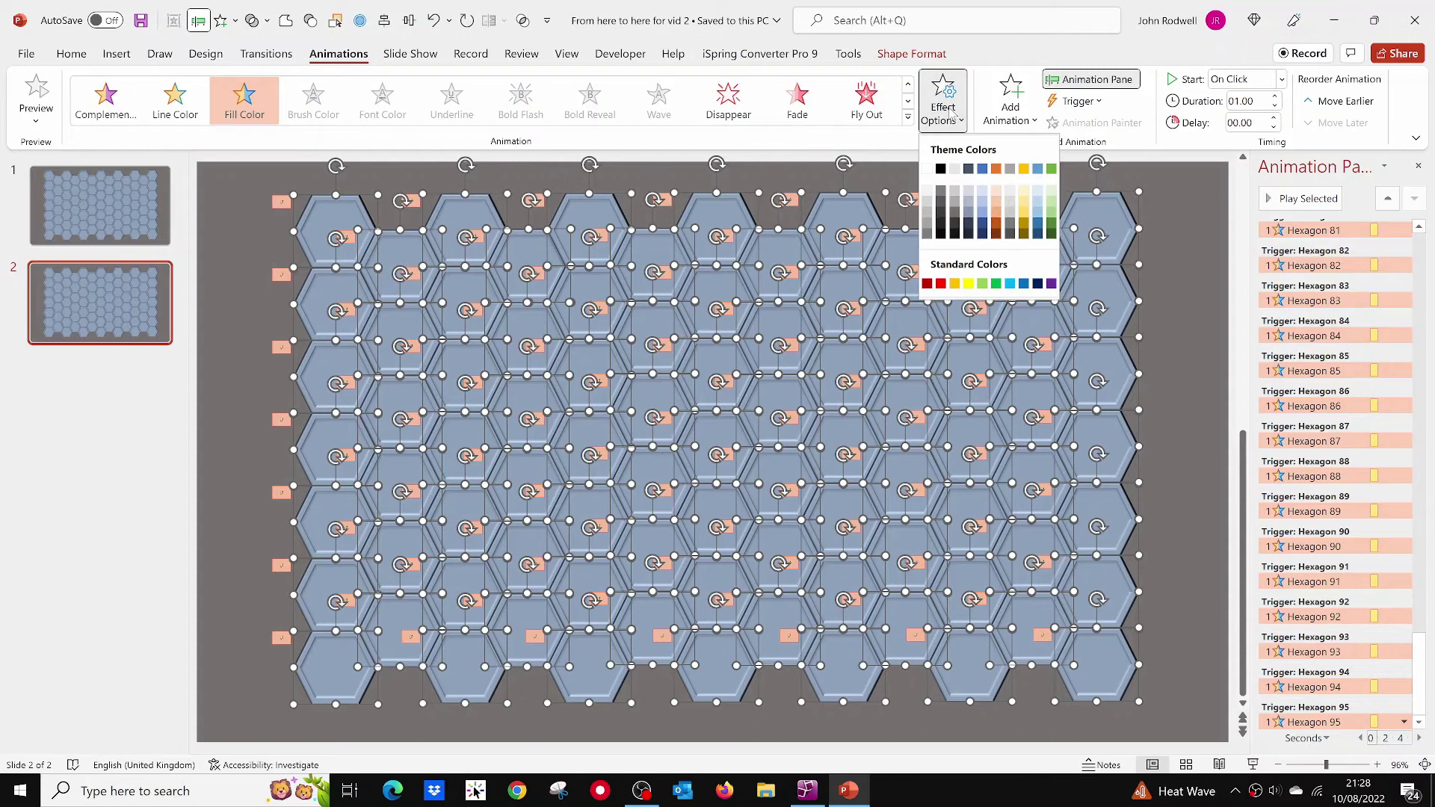
pyautogui.click(981, 285)
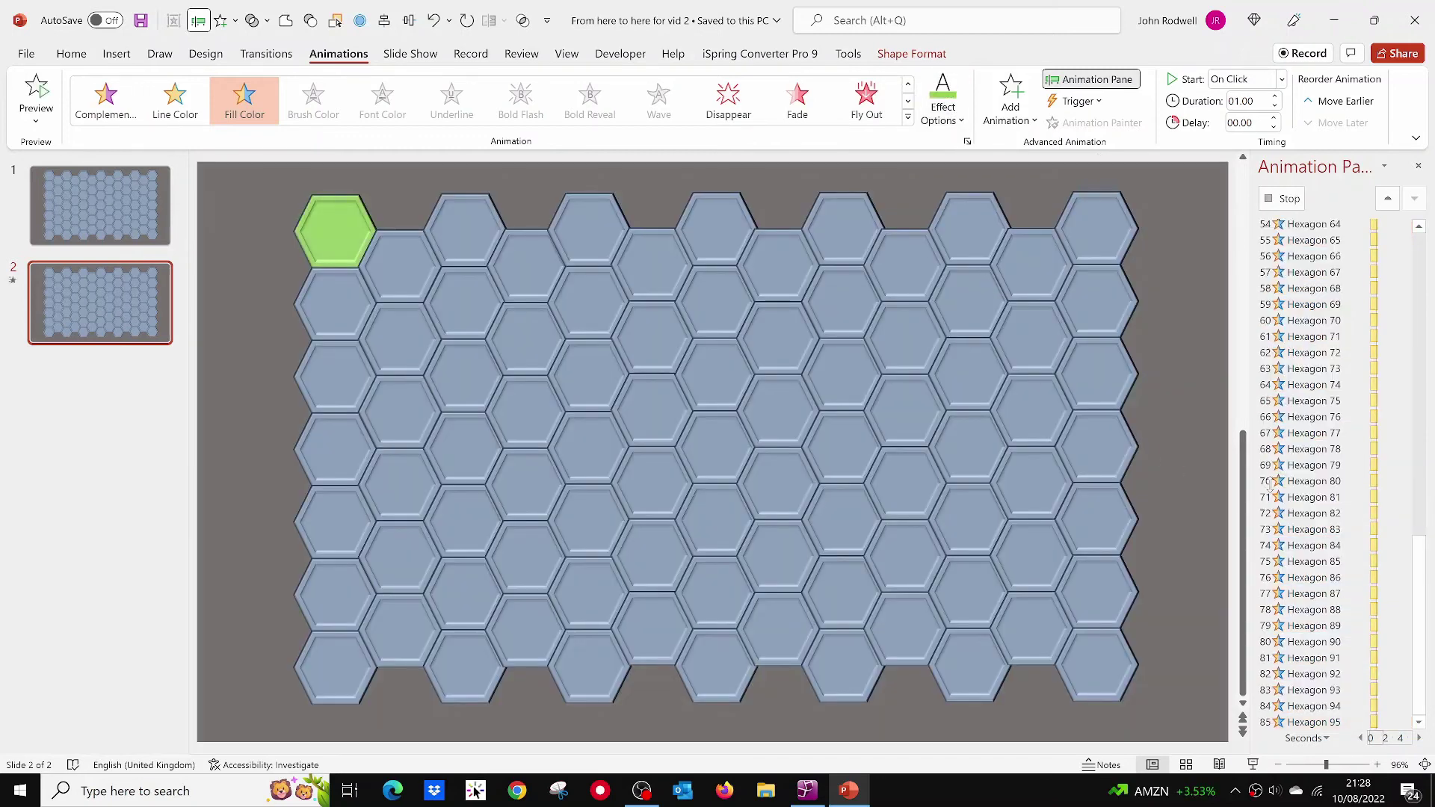
pyautogui.click(1170, 213)
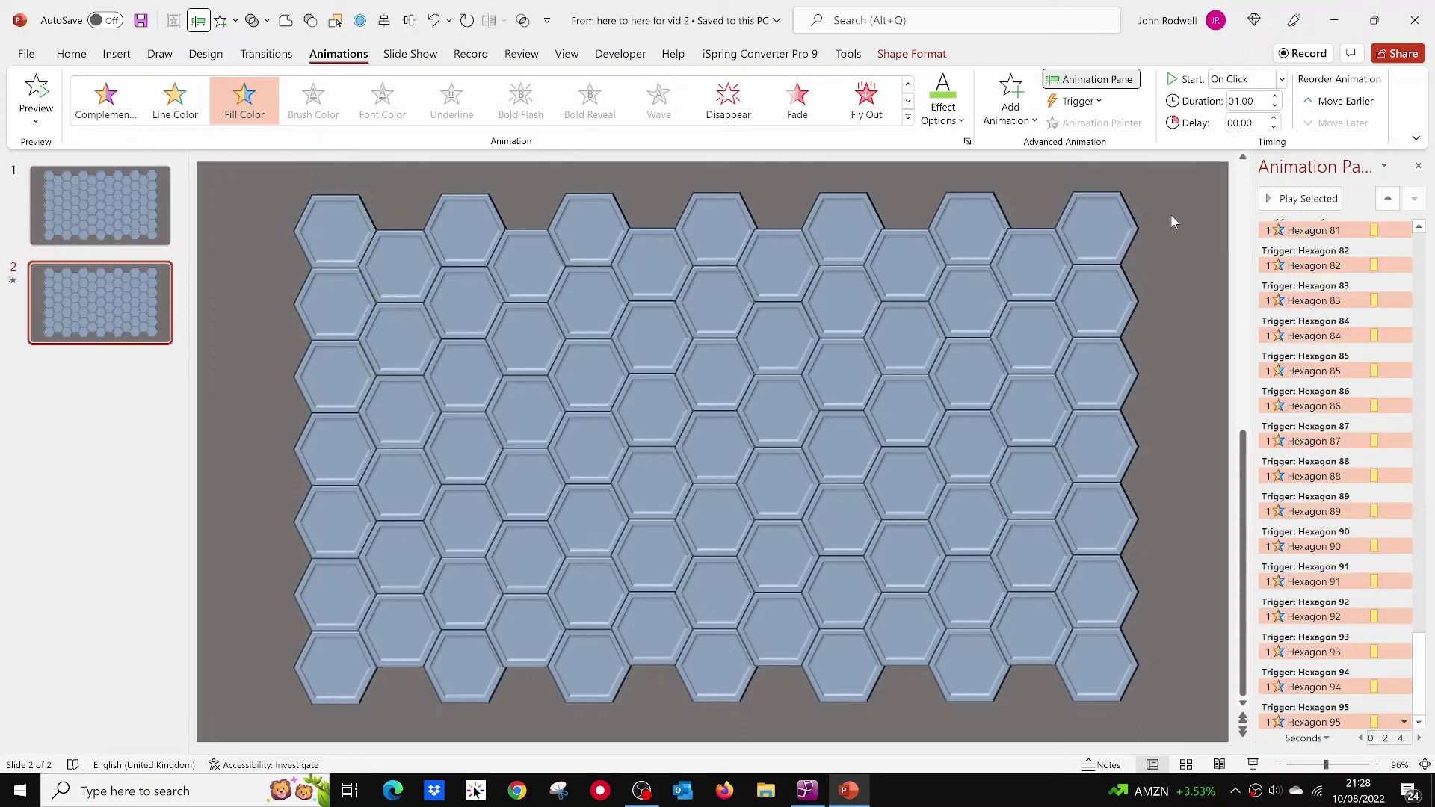
# Set the green Fill Color animation on all hexagons to [No Sound].
pyautogui.hotkey('ctrl', 'a')
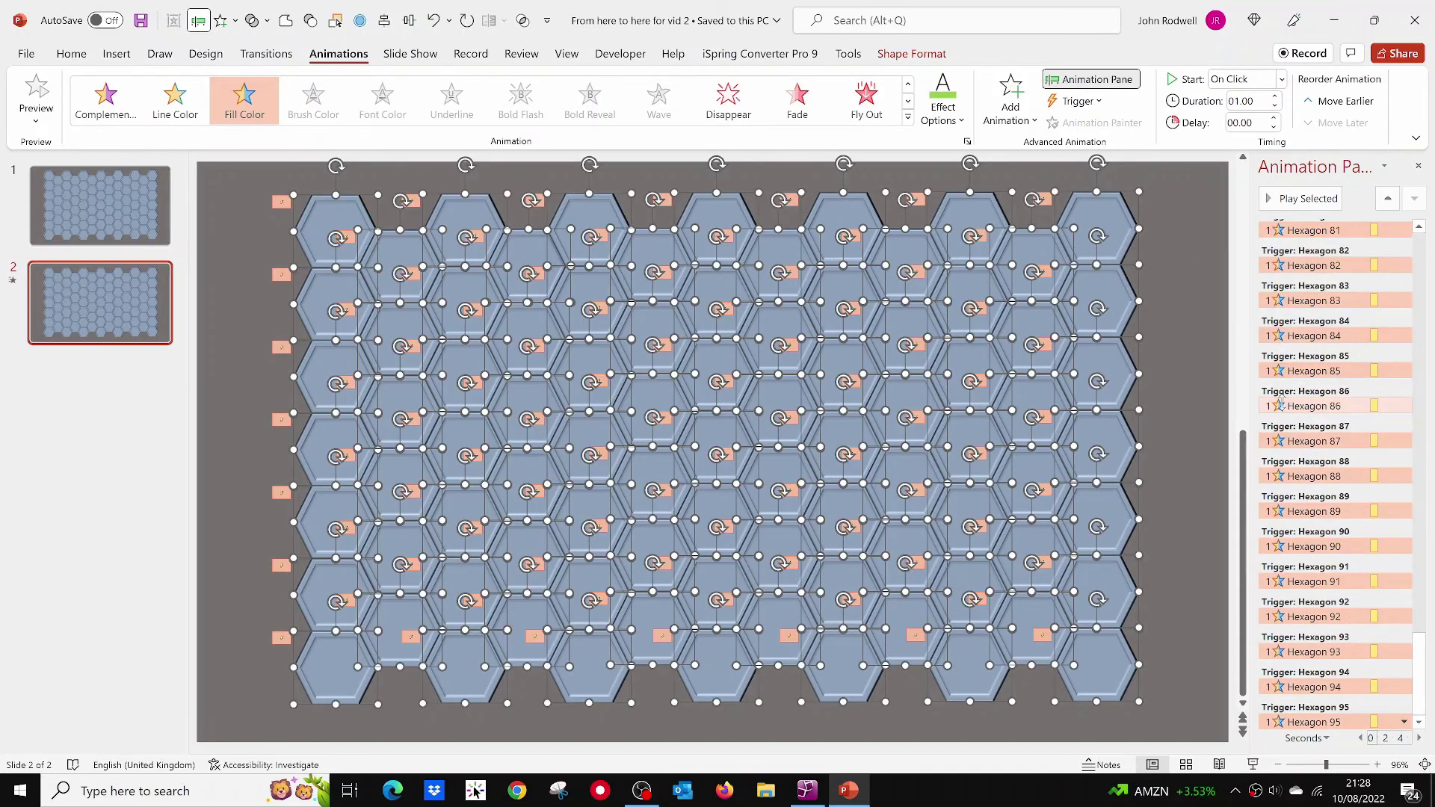
pyautogui.click(1404, 722)
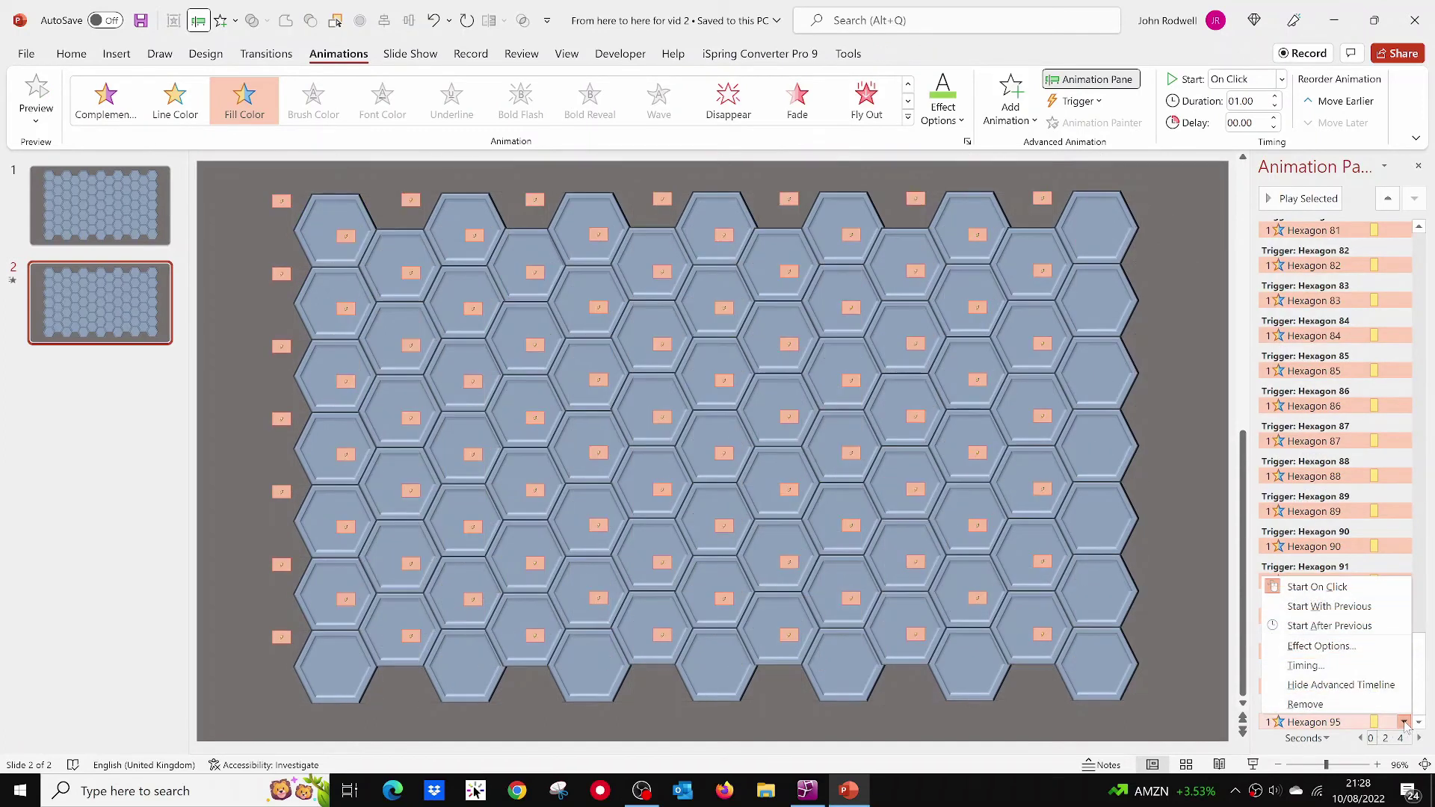
pyautogui.click(1329, 646)
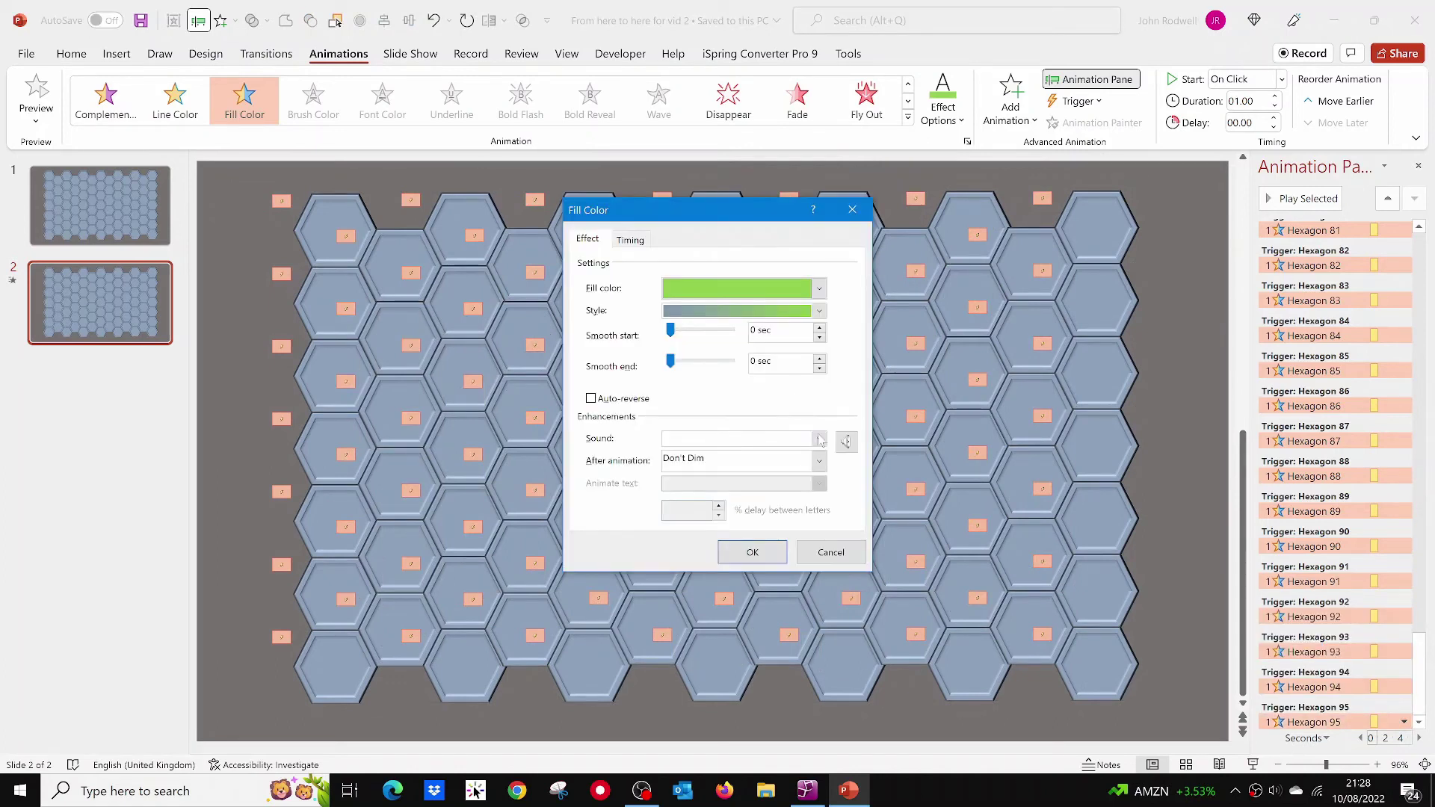
pyautogui.click(820, 440)
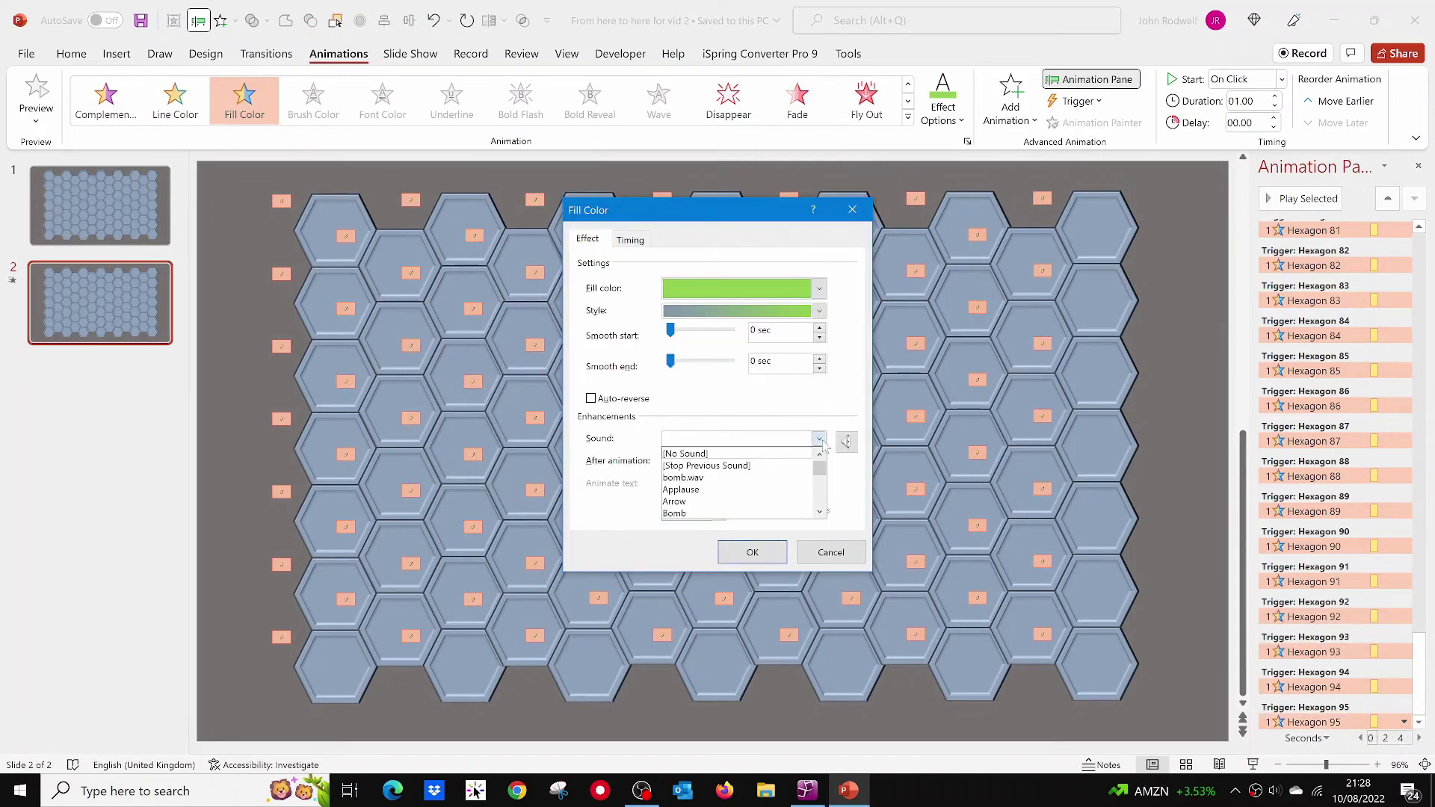
pyautogui.click(698, 452)
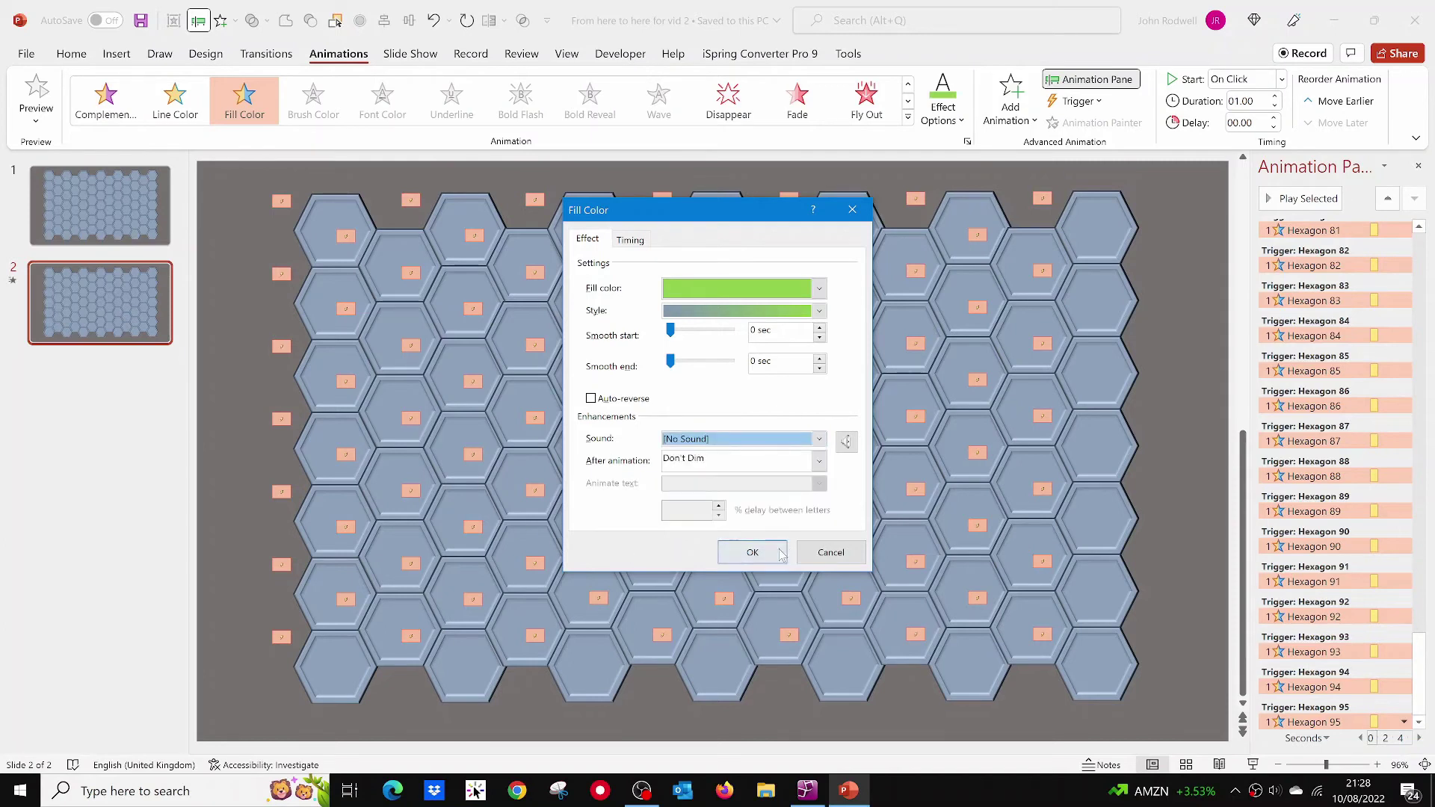
pyautogui.click(752, 551)
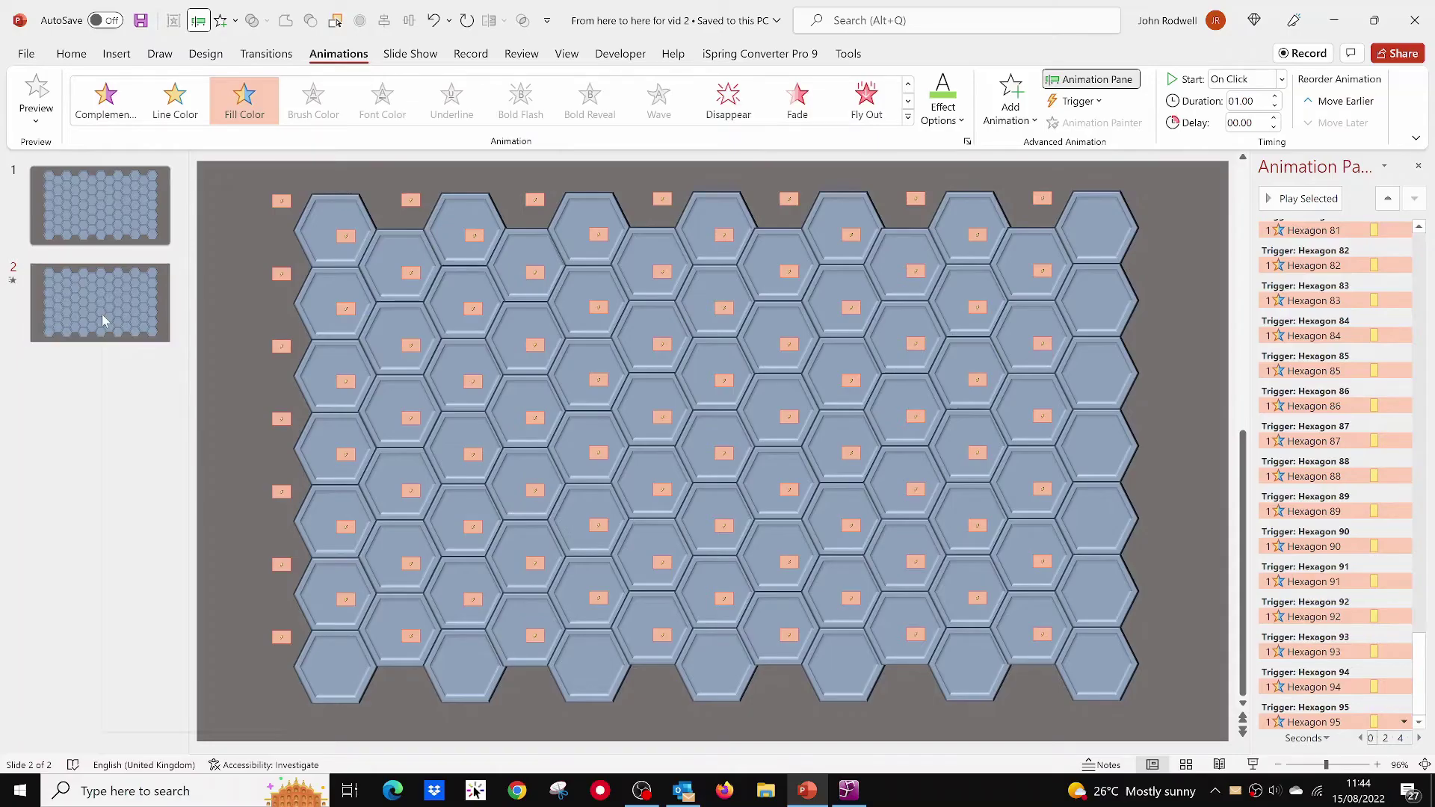
# Duplicate slides 2 through 5 in turn to reach six slides, then return to slide 2.
pyautogui.rightClick(103, 316)
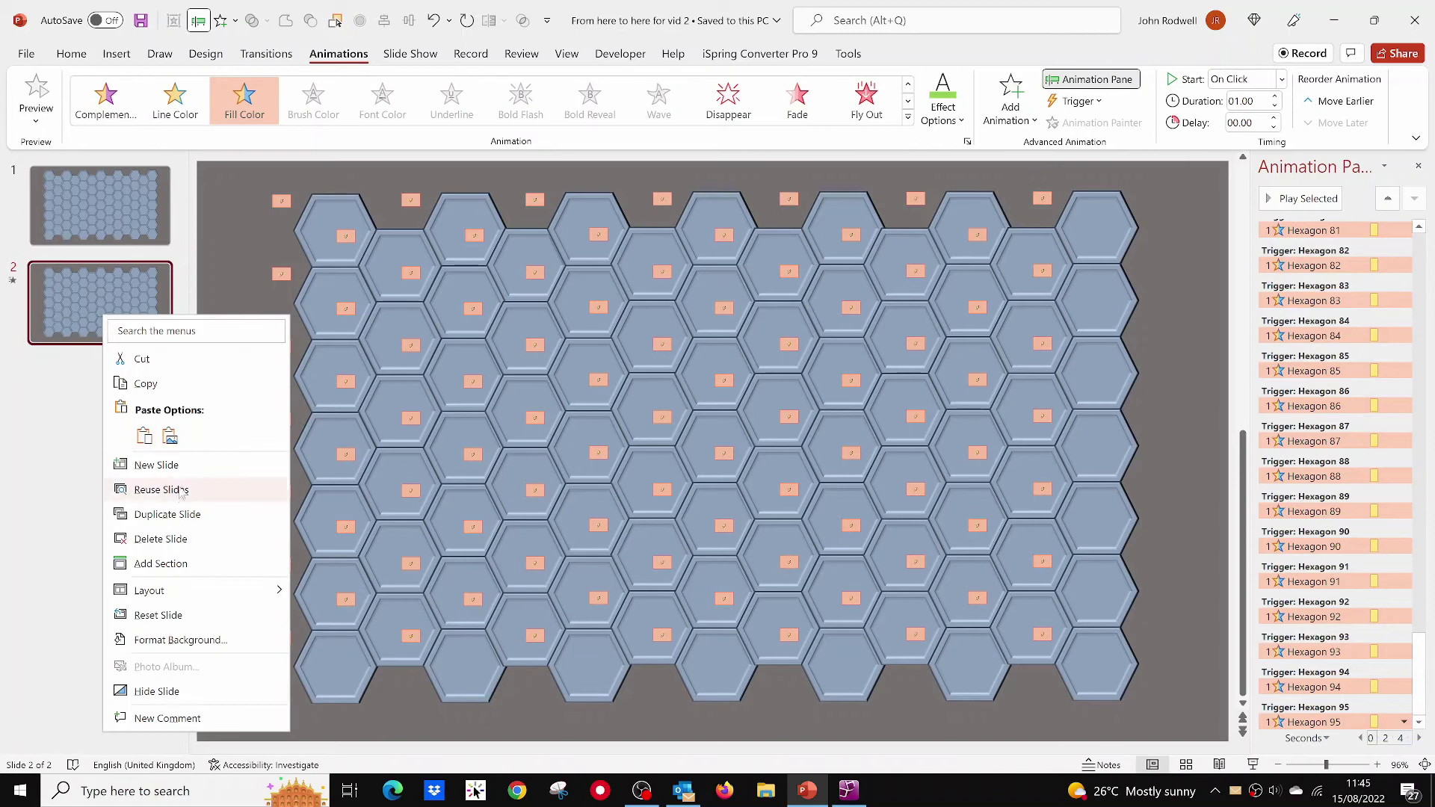
pyautogui.click(172, 515)
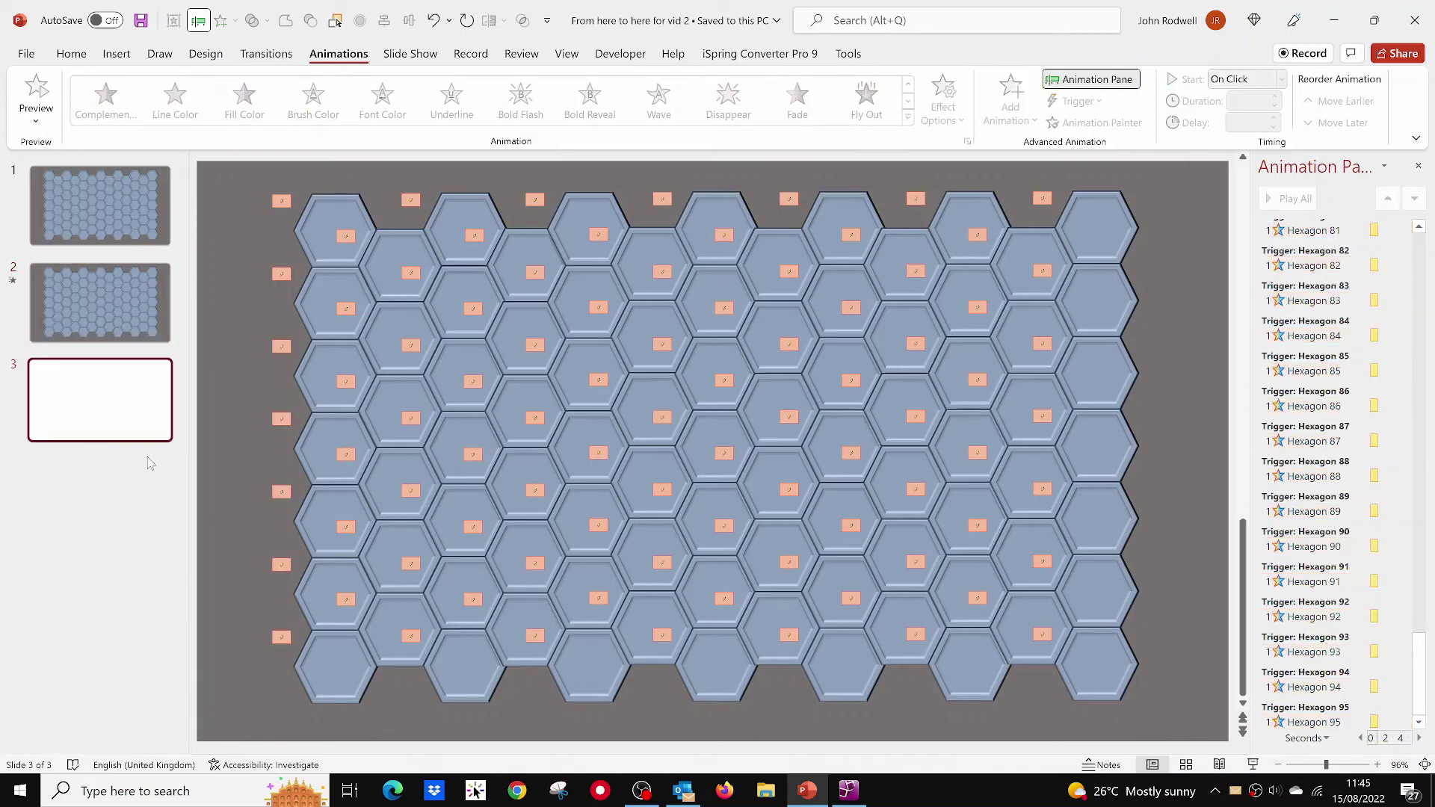
pyautogui.rightClick(133, 431)
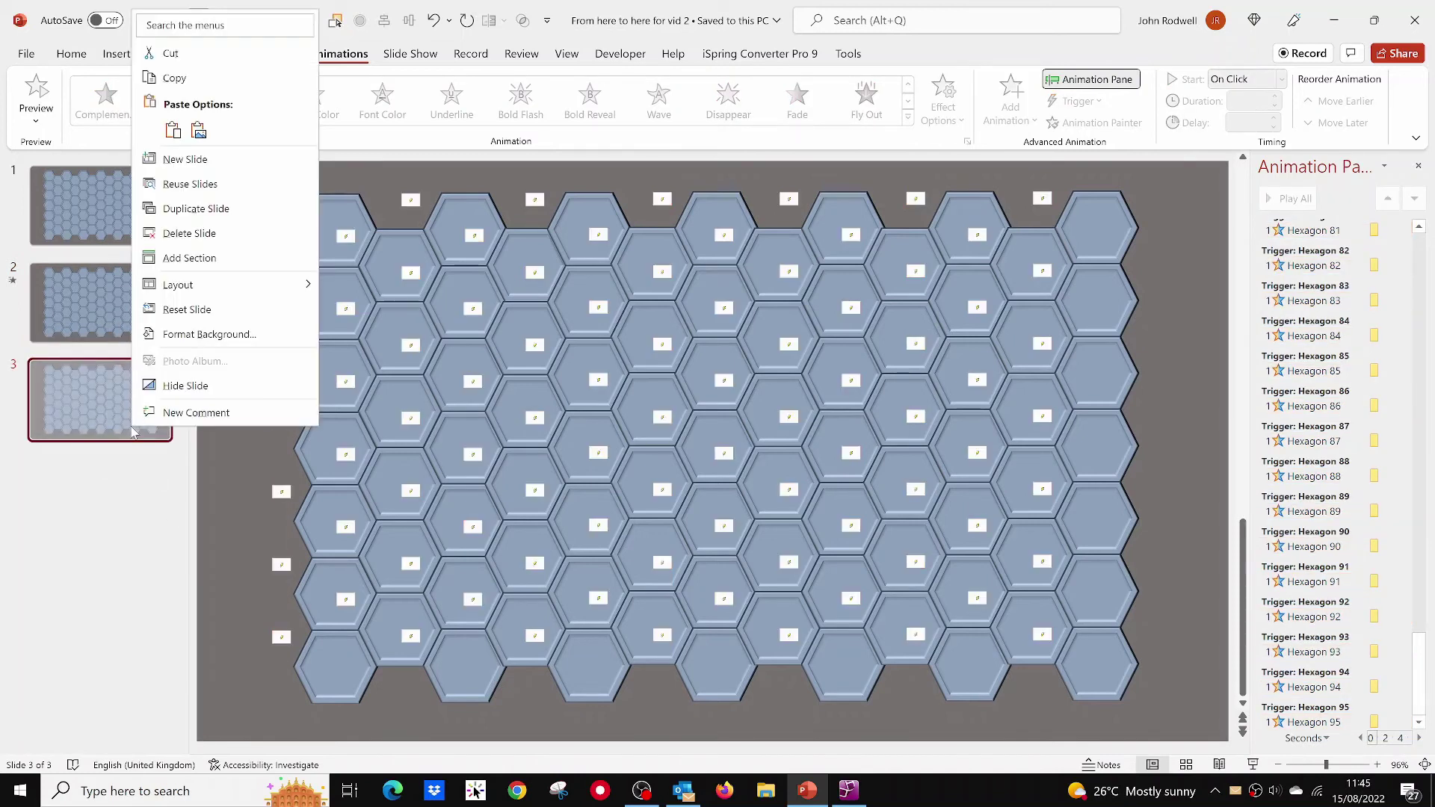
pyautogui.click(178, 210)
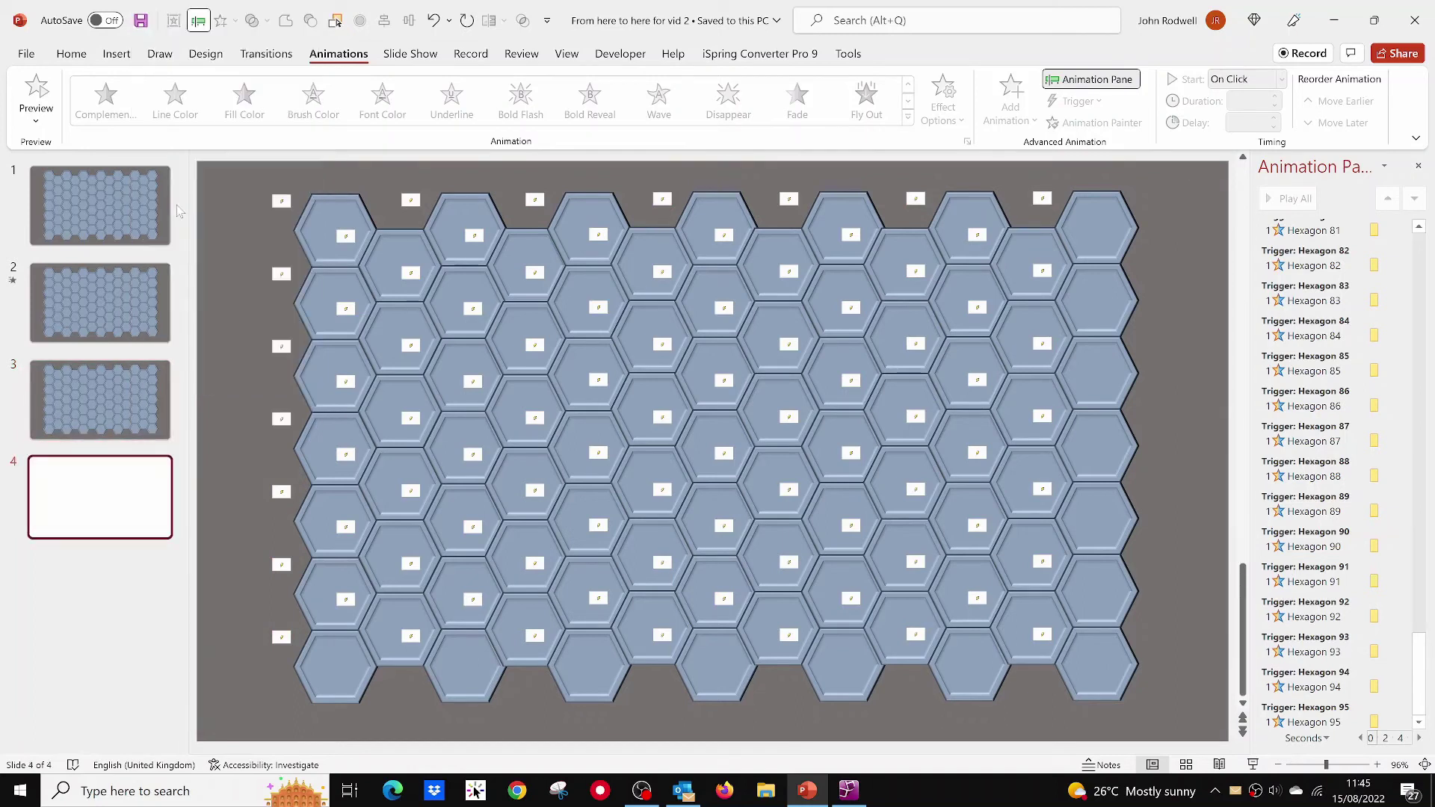
pyautogui.rightClick(145, 512)
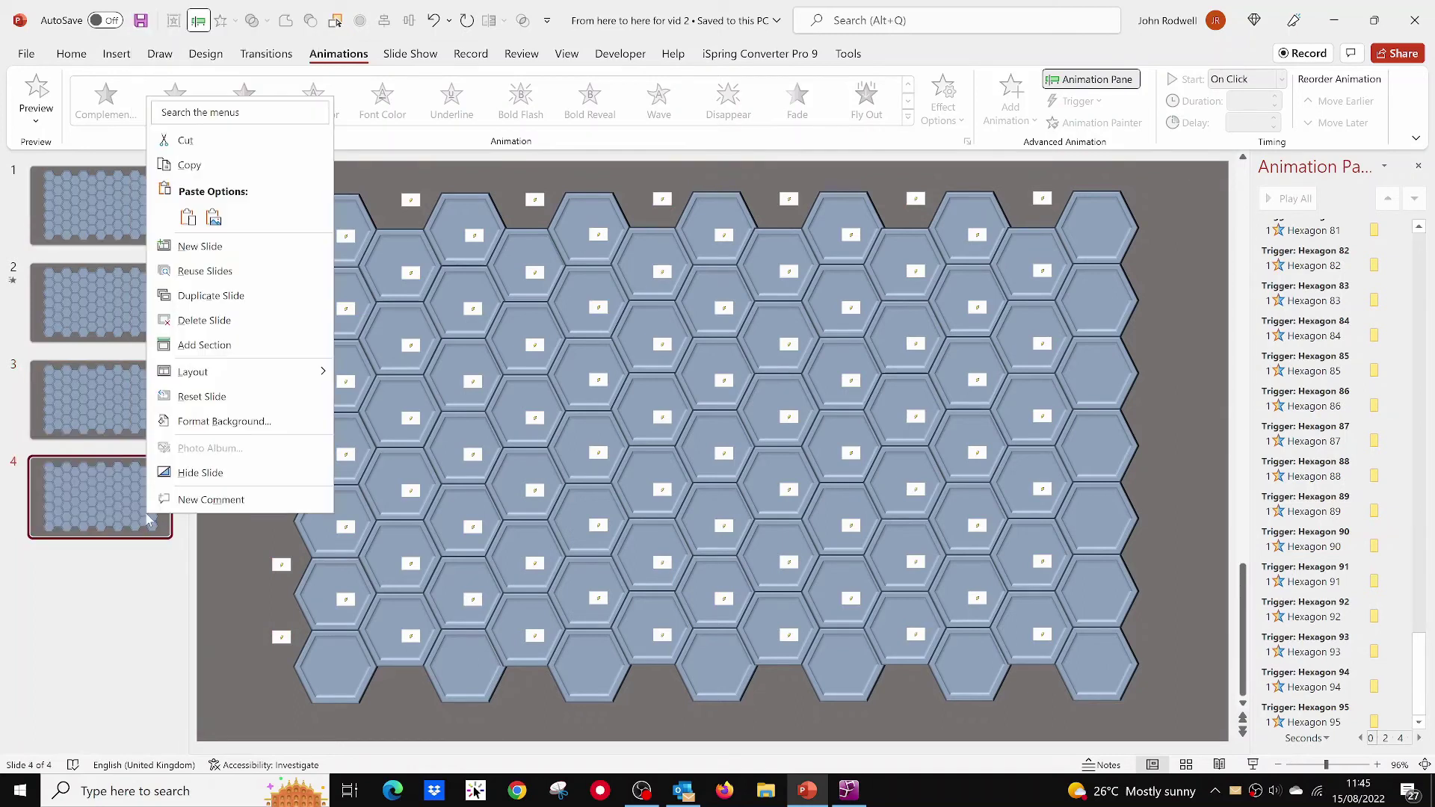
pyautogui.click(209, 296)
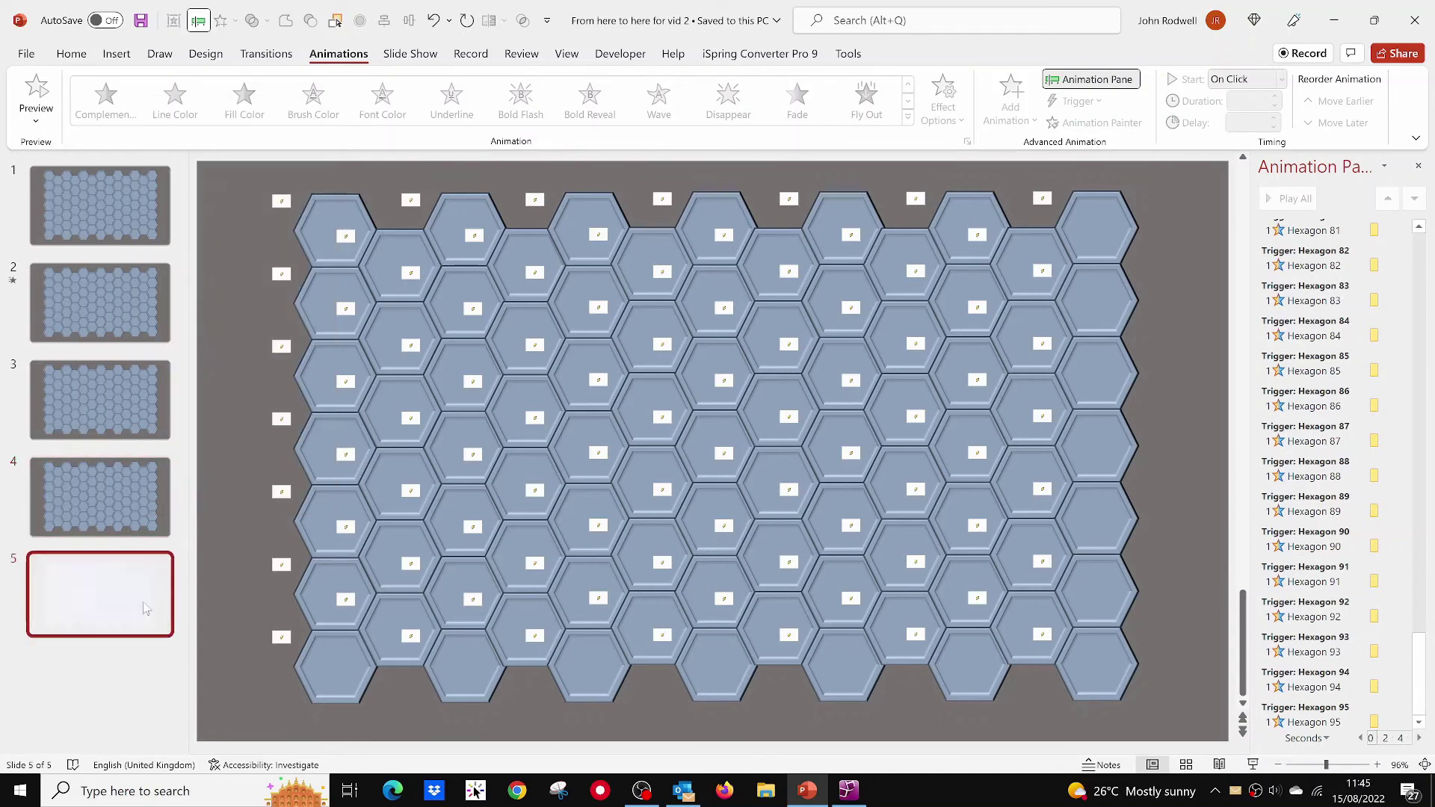
pyautogui.rightClick(132, 590)
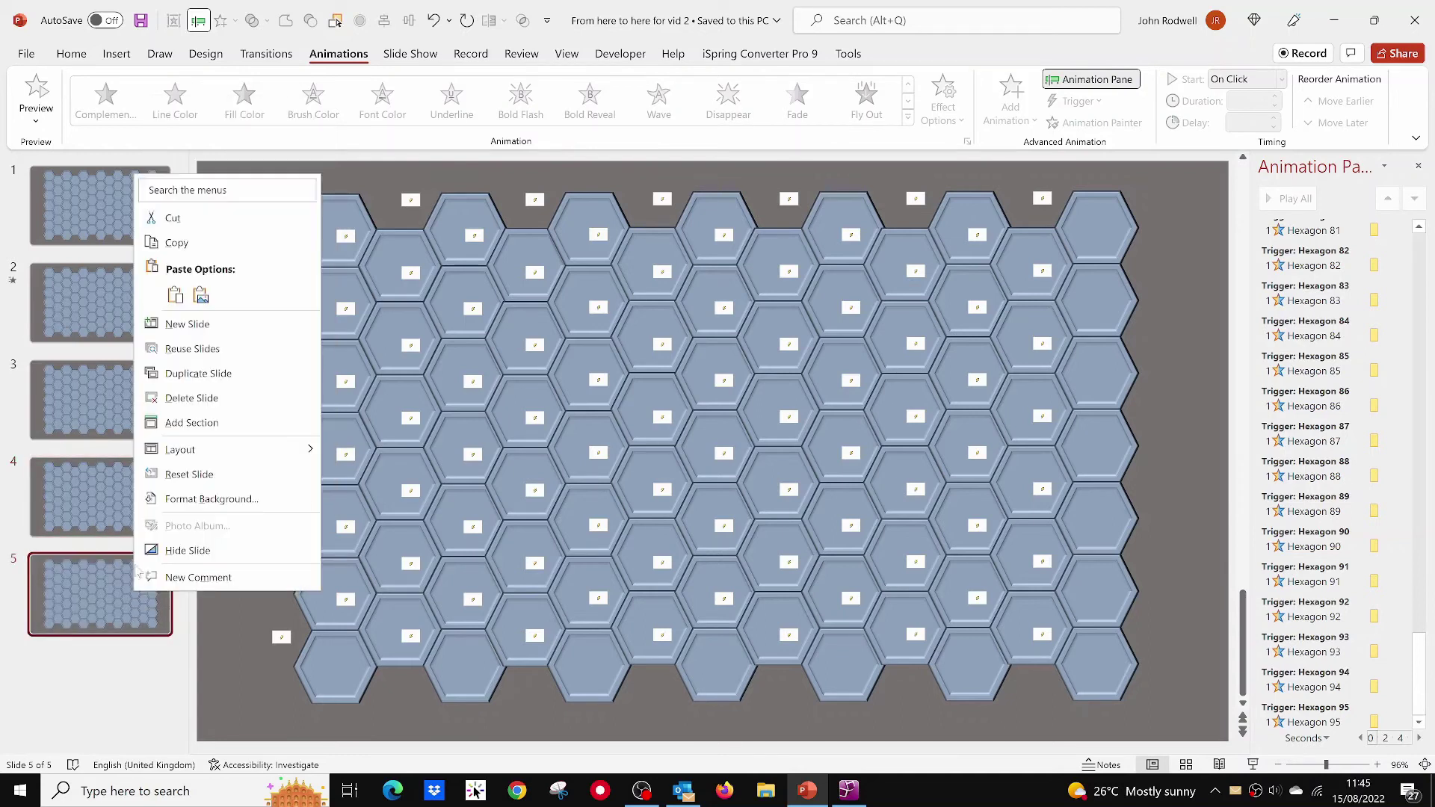
pyautogui.click(187, 373)
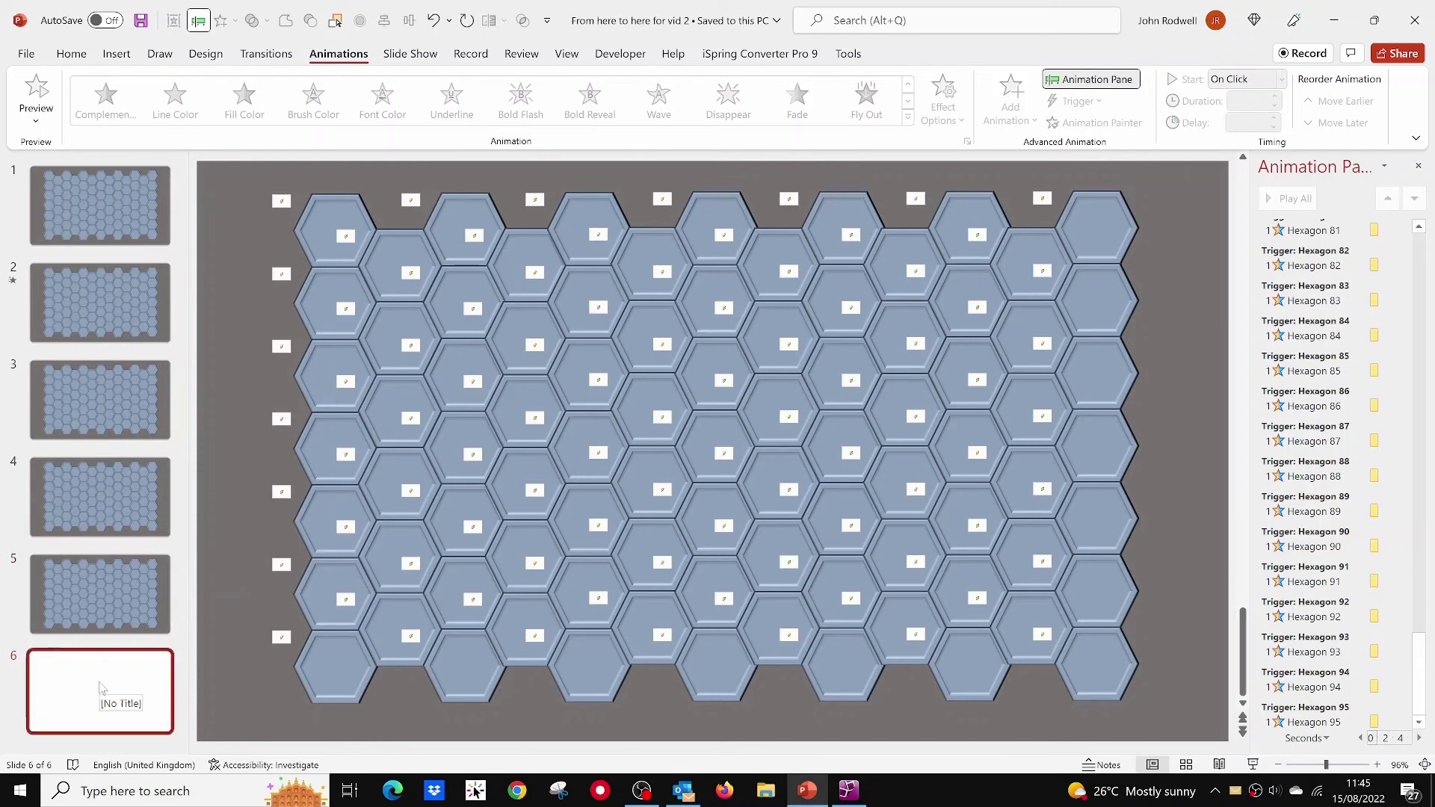
pyautogui.click(70, 312)
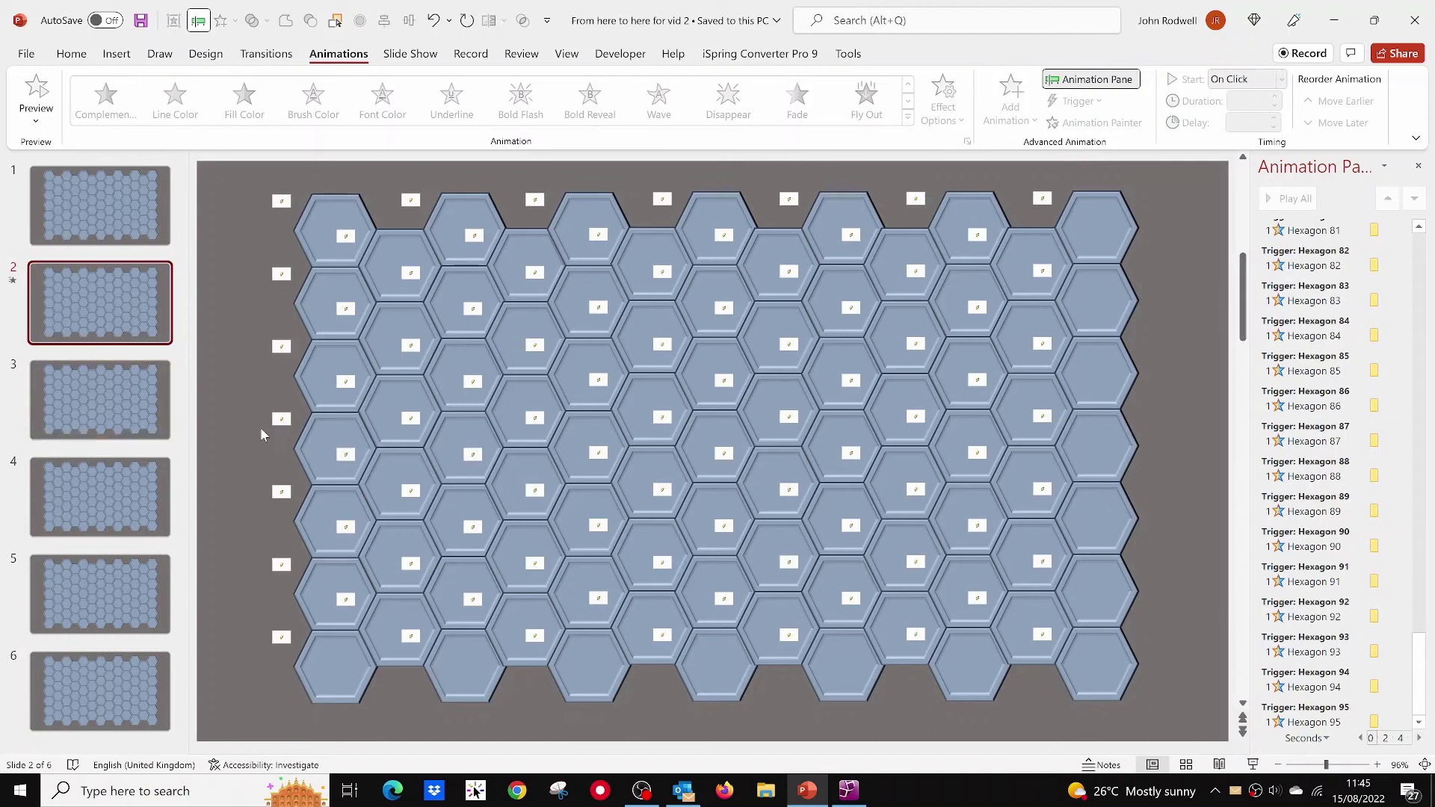
# Select fifteen scattered mine hexagons on slide 2, starting with Hexagon 14.
pyautogui.click(340, 436)
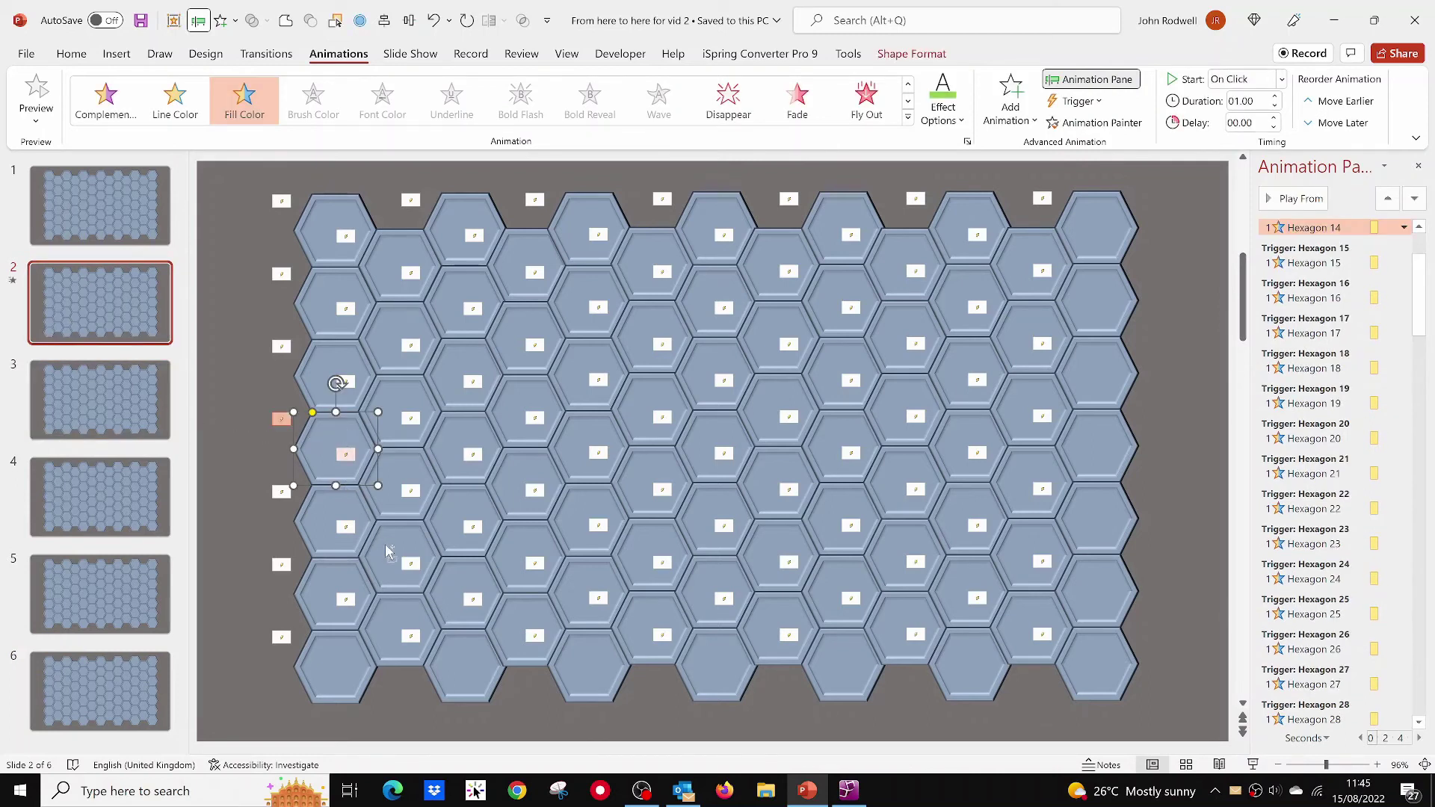
pyautogui.keyDown('shift'); pyautogui.click(397, 478); pyautogui.keyUp('shift')
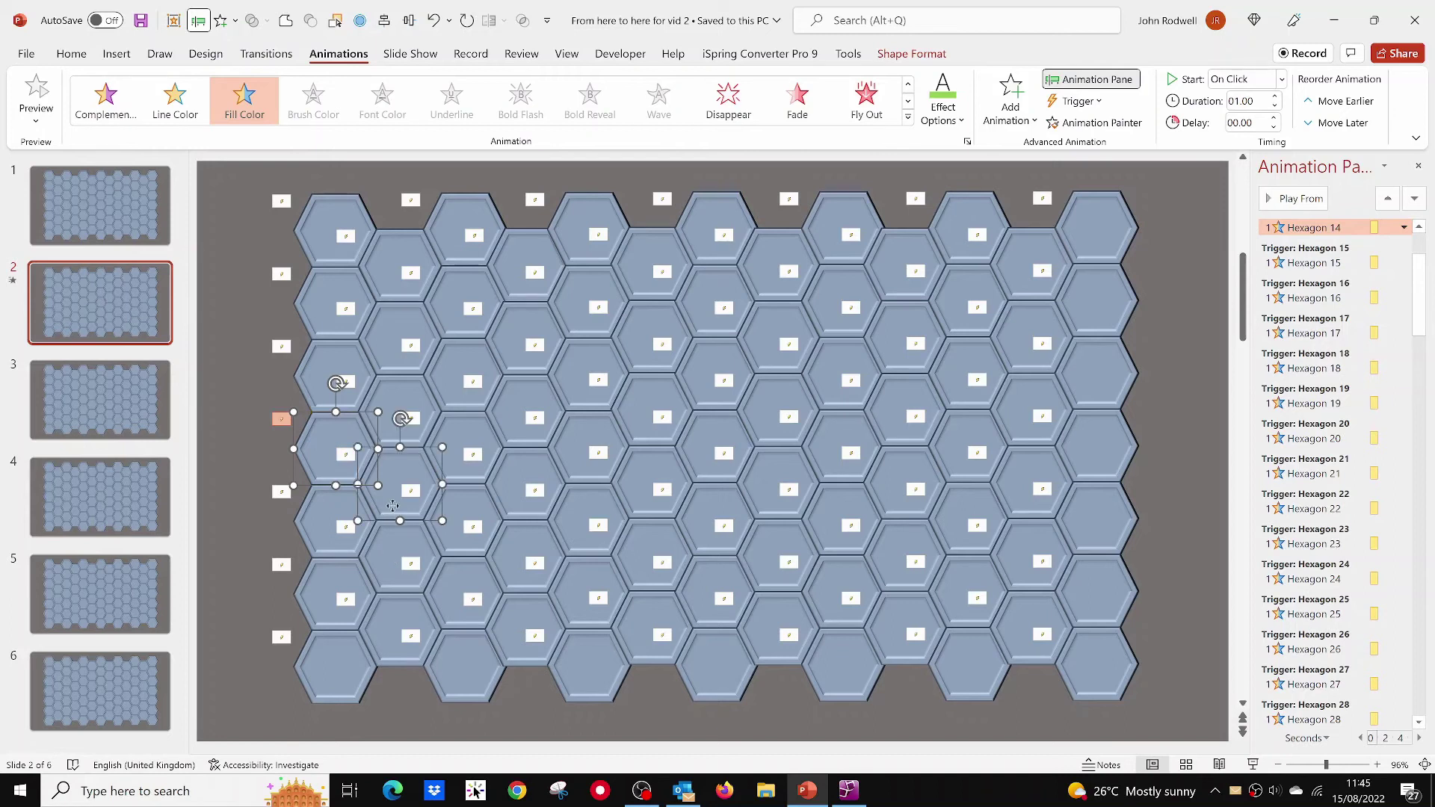
pyautogui.keyDown('shift'); pyautogui.click(449, 324); pyautogui.keyUp('shift')
pyautogui.keyDown('shift'); pyautogui.click(534, 357); pyautogui.keyUp('shift')
pyautogui.keyDown('shift'); pyautogui.click(591, 437); pyautogui.keyUp('shift')
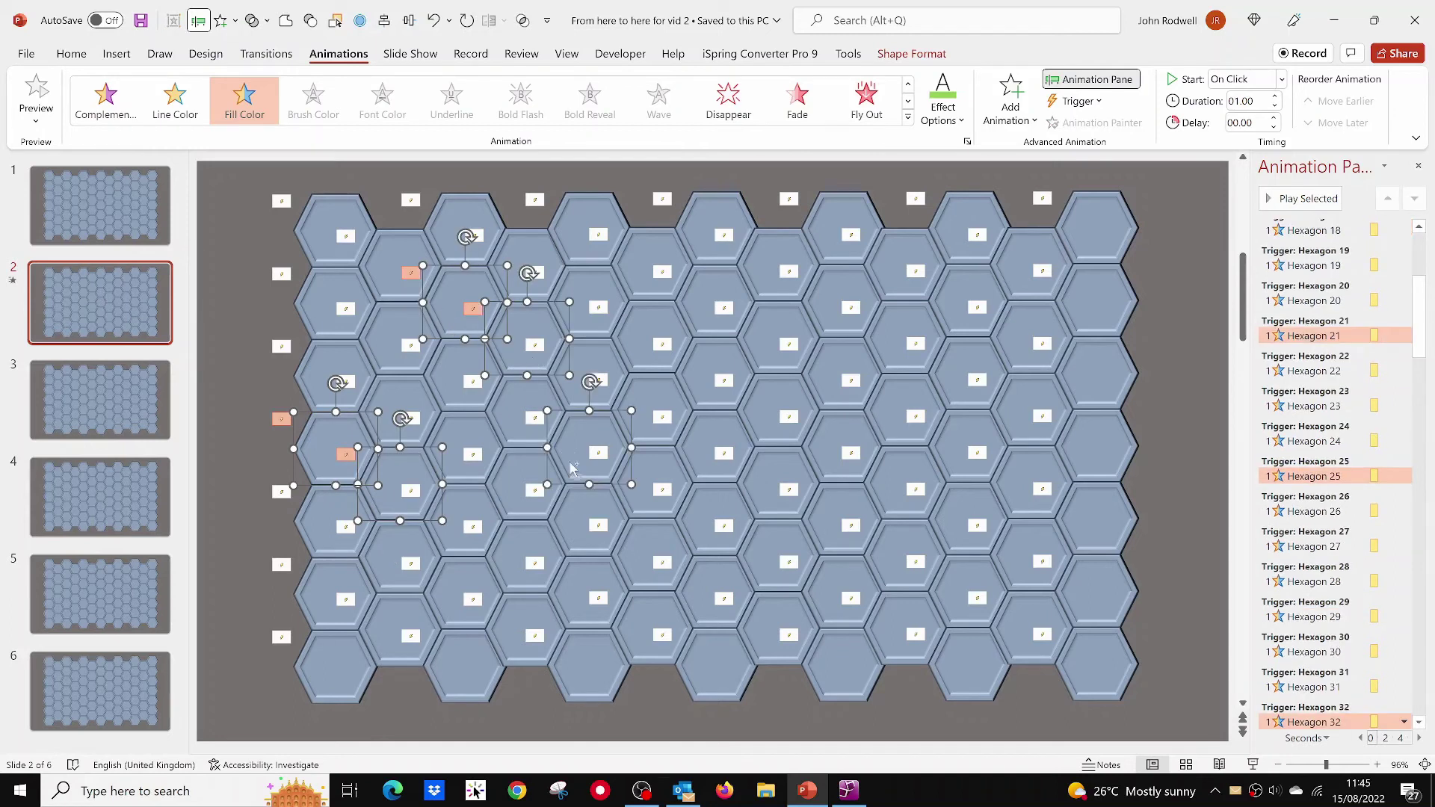
pyautogui.keyDown('shift'); pyautogui.click(653, 273); pyautogui.keyUp('shift')
pyautogui.keyDown('shift'); pyautogui.click(773, 609); pyautogui.keyUp('shift')
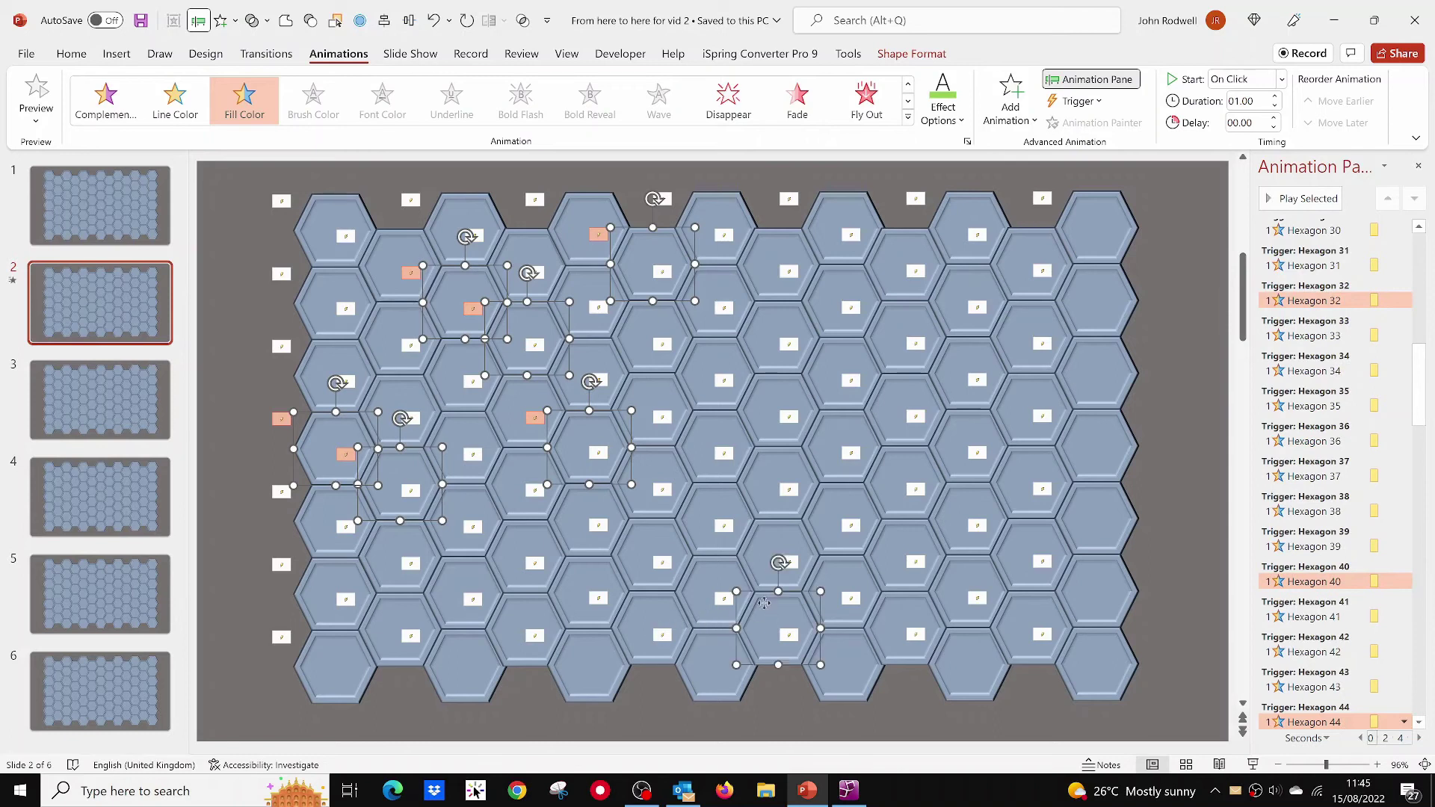
pyautogui.keyDown('shift'); pyautogui.click(783, 467); pyautogui.keyUp('shift')
pyautogui.keyDown('shift'); pyautogui.click(851, 357); pyautogui.keyUp('shift')
pyautogui.keyDown('shift'); pyautogui.click(893, 333); pyautogui.keyUp('shift')
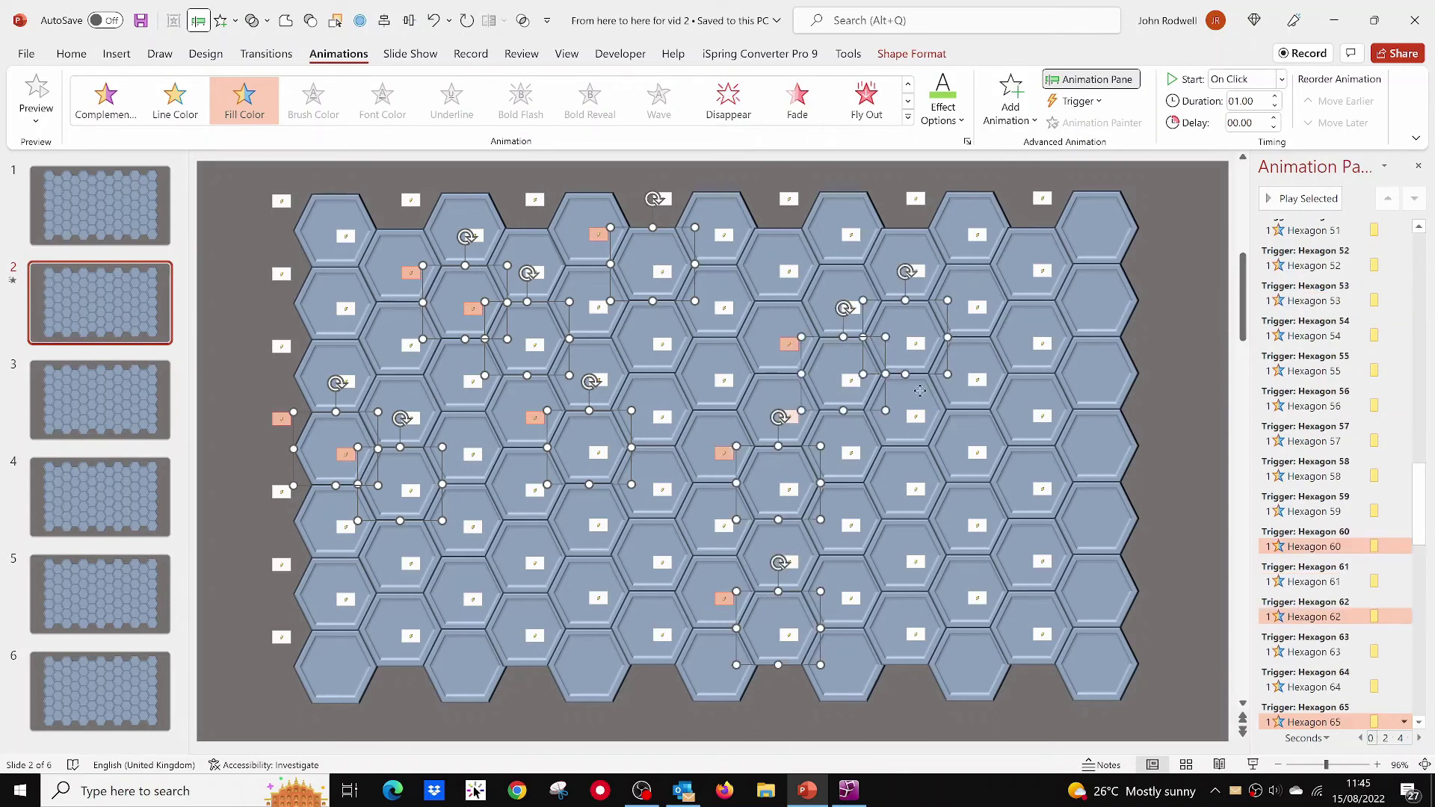
pyautogui.keyDown('shift'); pyautogui.click(961, 437); pyautogui.keyUp('shift')
pyautogui.keyDown('shift'); pyautogui.click(1024, 545); pyautogui.keyUp('shift')
pyautogui.keyDown('shift'); pyautogui.click(1014, 275); pyautogui.keyUp('shift')
pyautogui.keyDown('shift'); pyautogui.click(1089, 357); pyautogui.keyUp('shift')
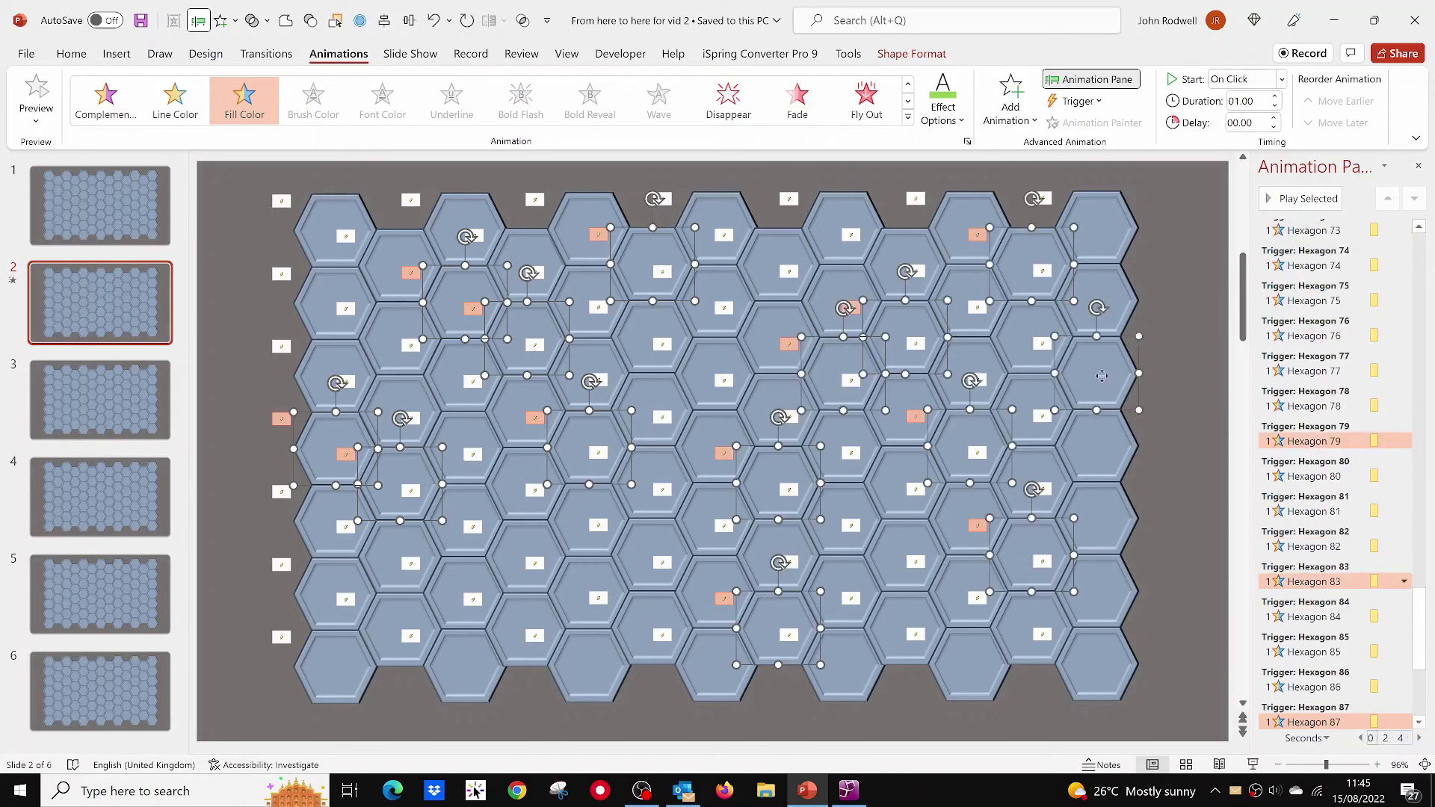
pyautogui.keyDown('shift'); pyautogui.click(474, 586); pyautogui.keyUp('shift')
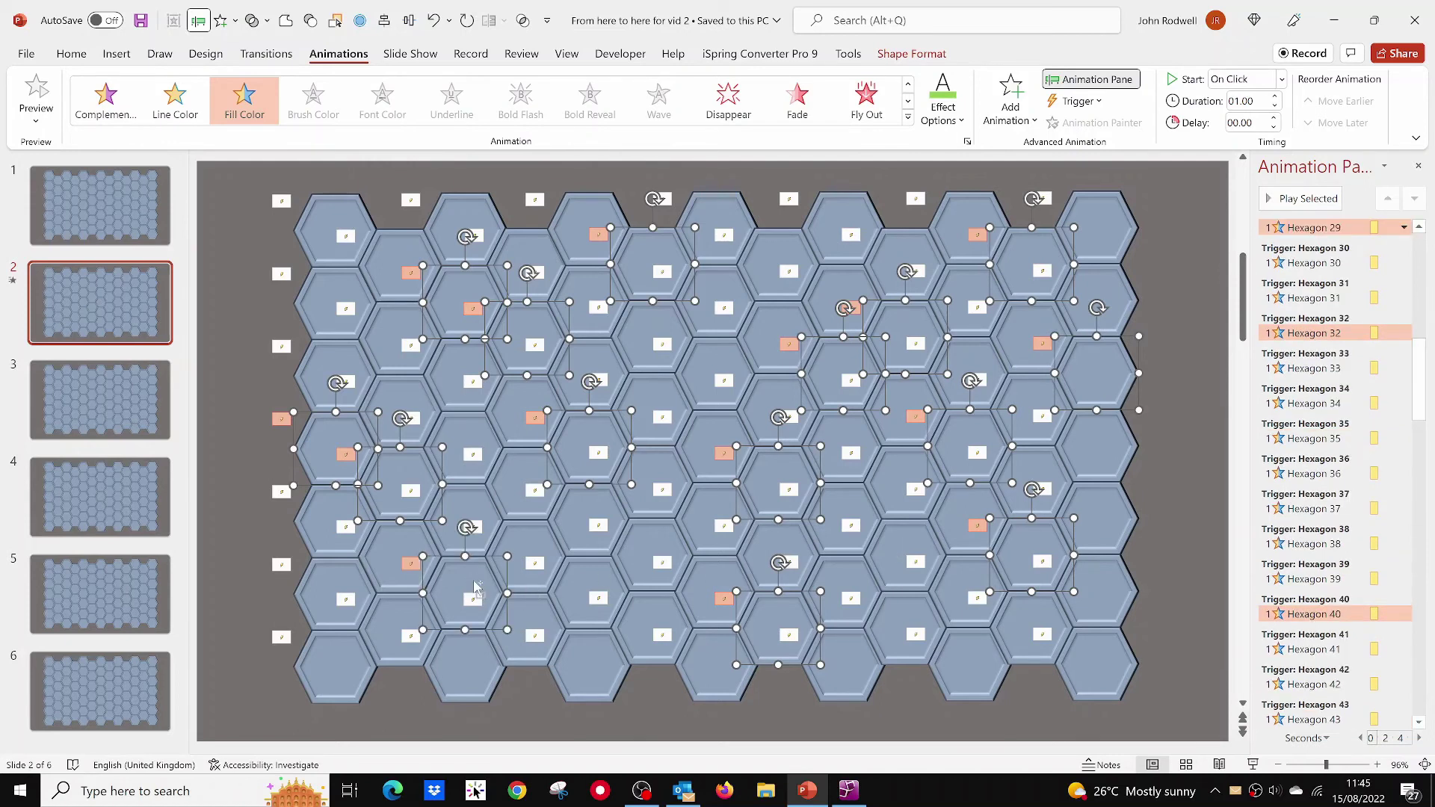
# Make the selected mines' fill animation turn red with the Bomb sound.
pyautogui.click(943, 101)
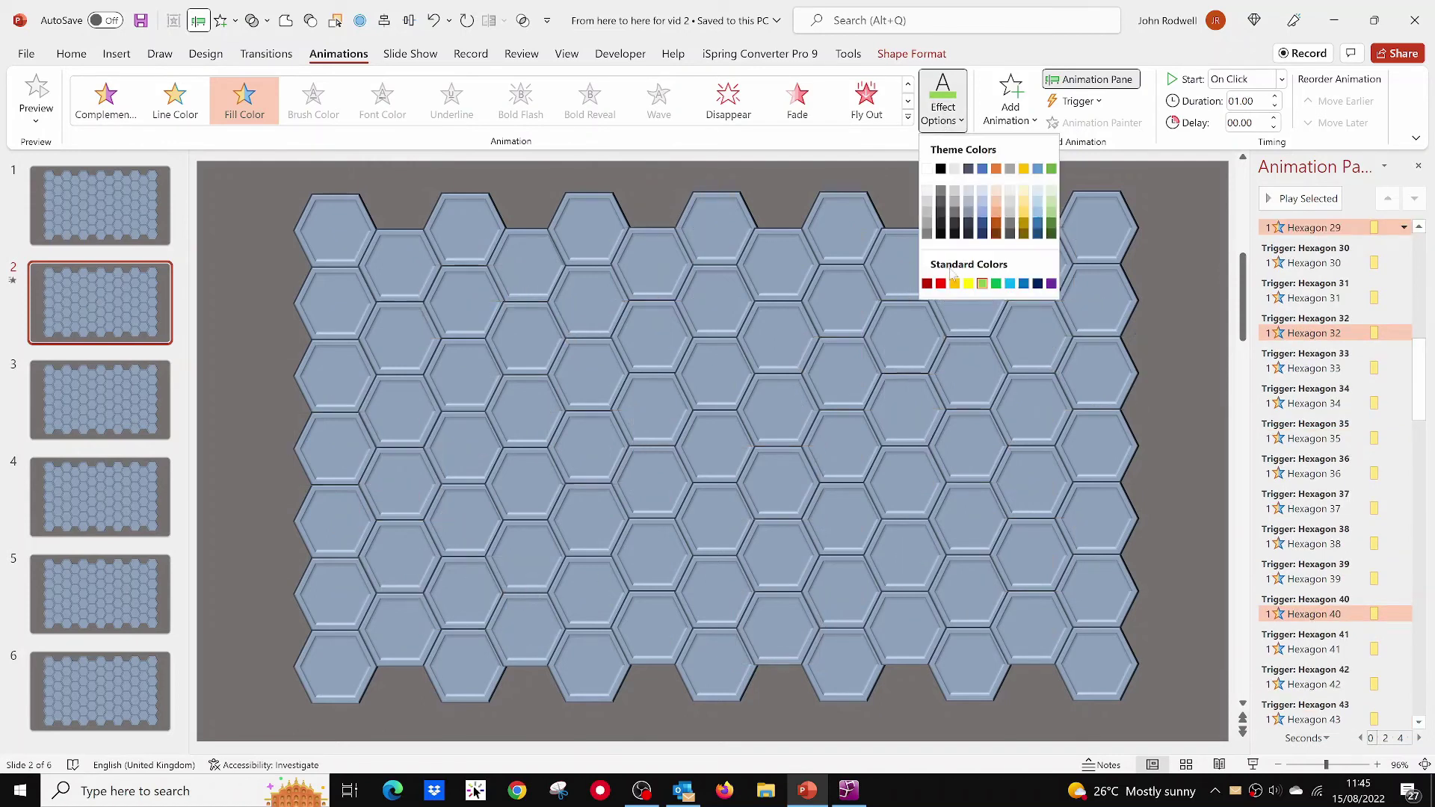
pyautogui.click(943, 282)
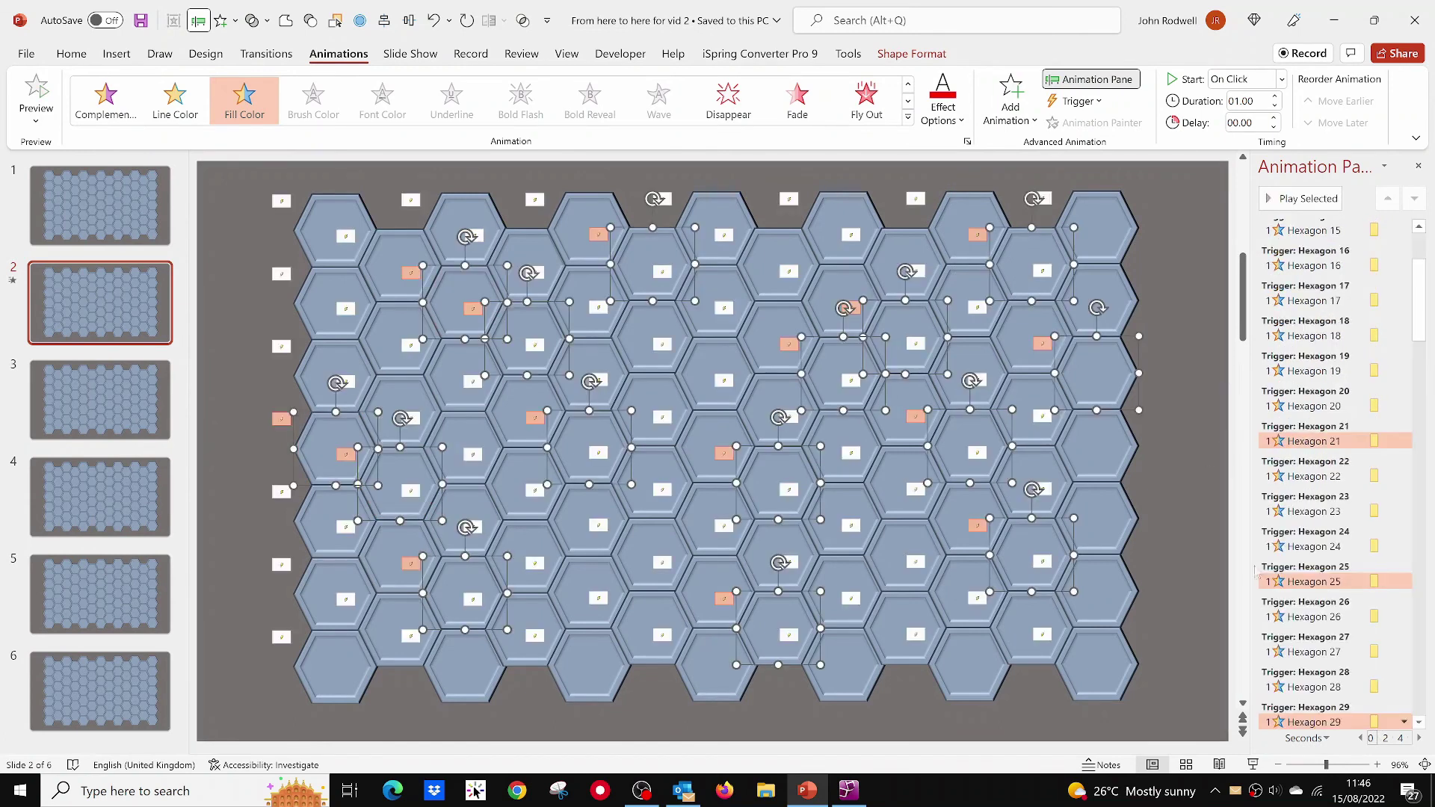
pyautogui.click(1403, 721)
pyautogui.click(1319, 645)
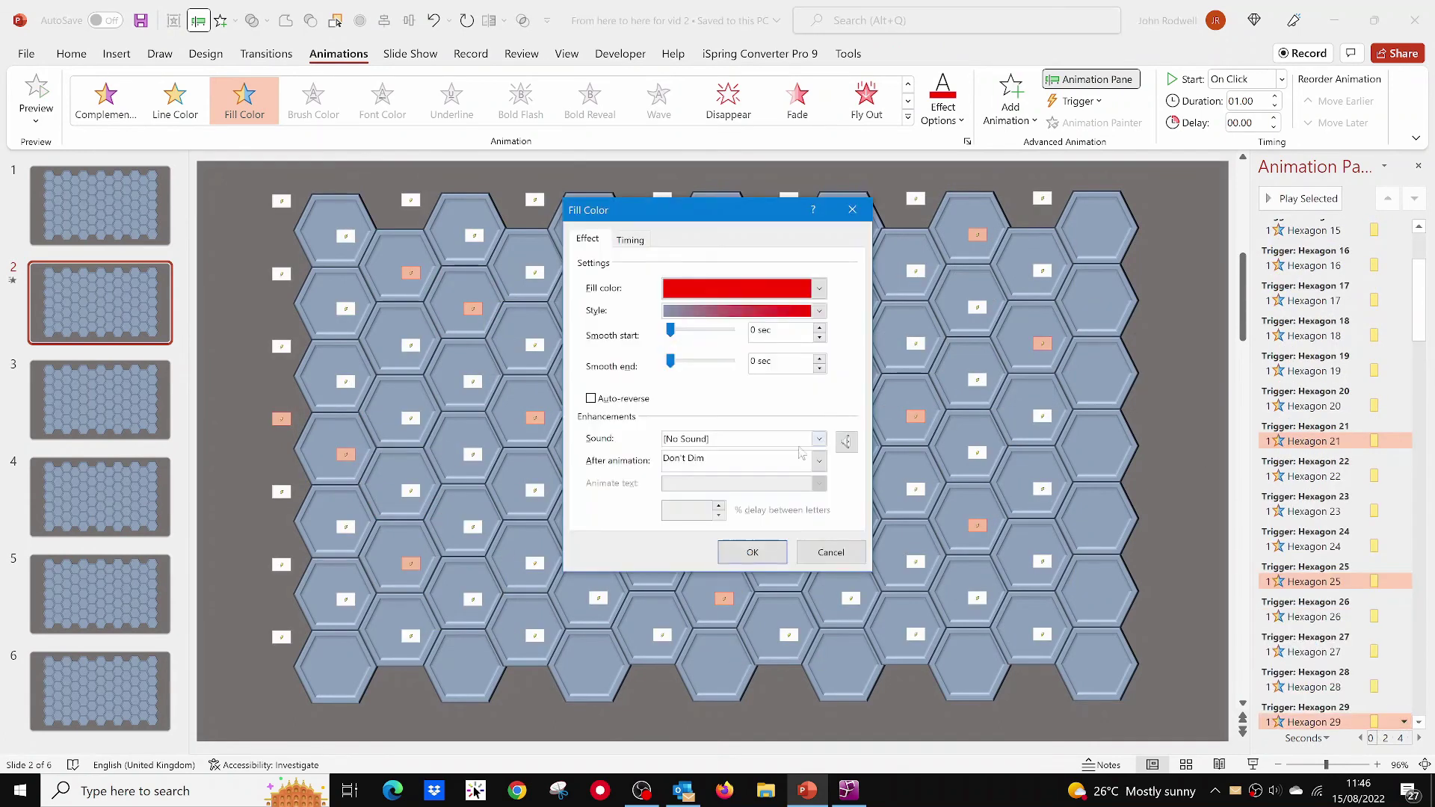
pyautogui.click(819, 438)
pyautogui.click(680, 514)
pyautogui.click(752, 552)
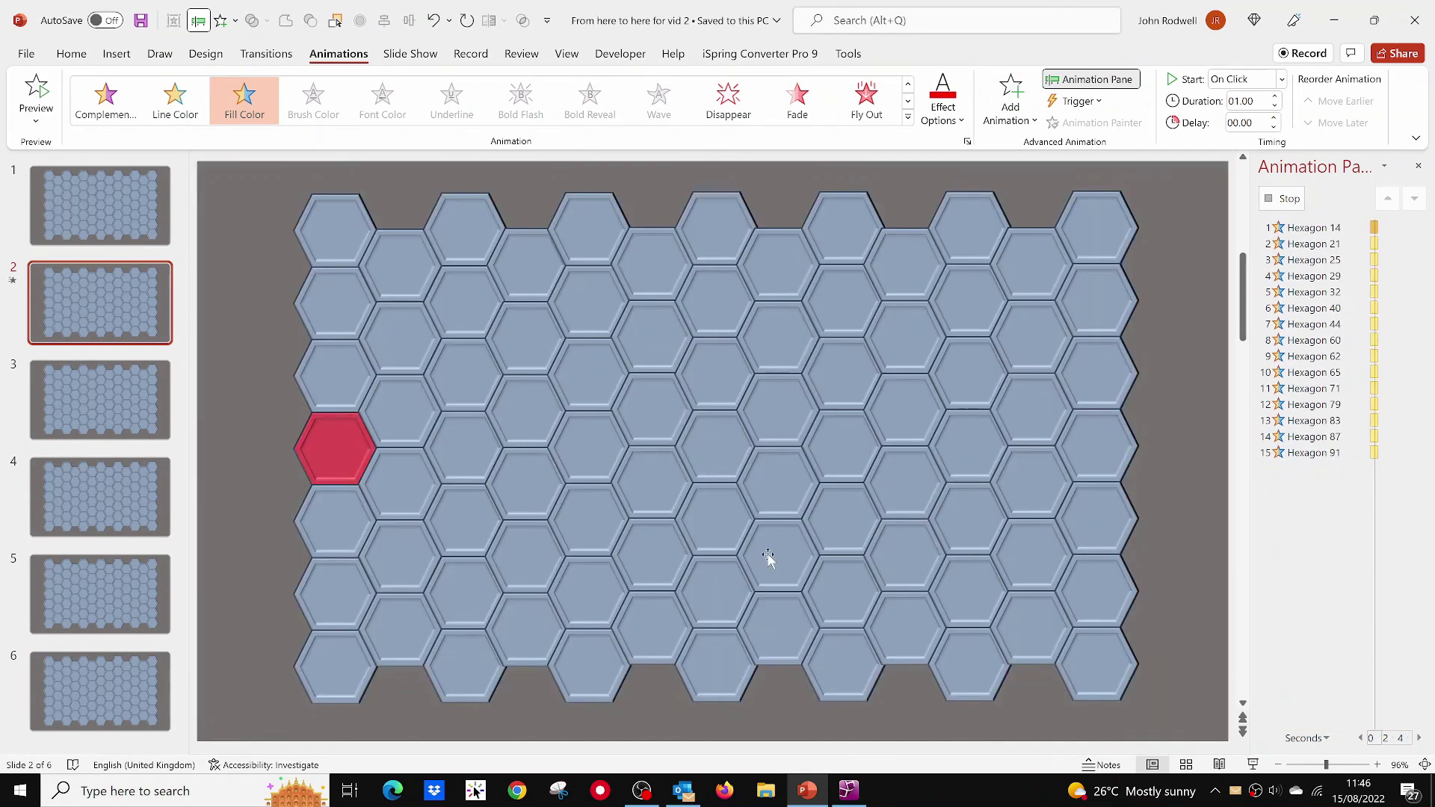
pyautogui.click(139, 404)
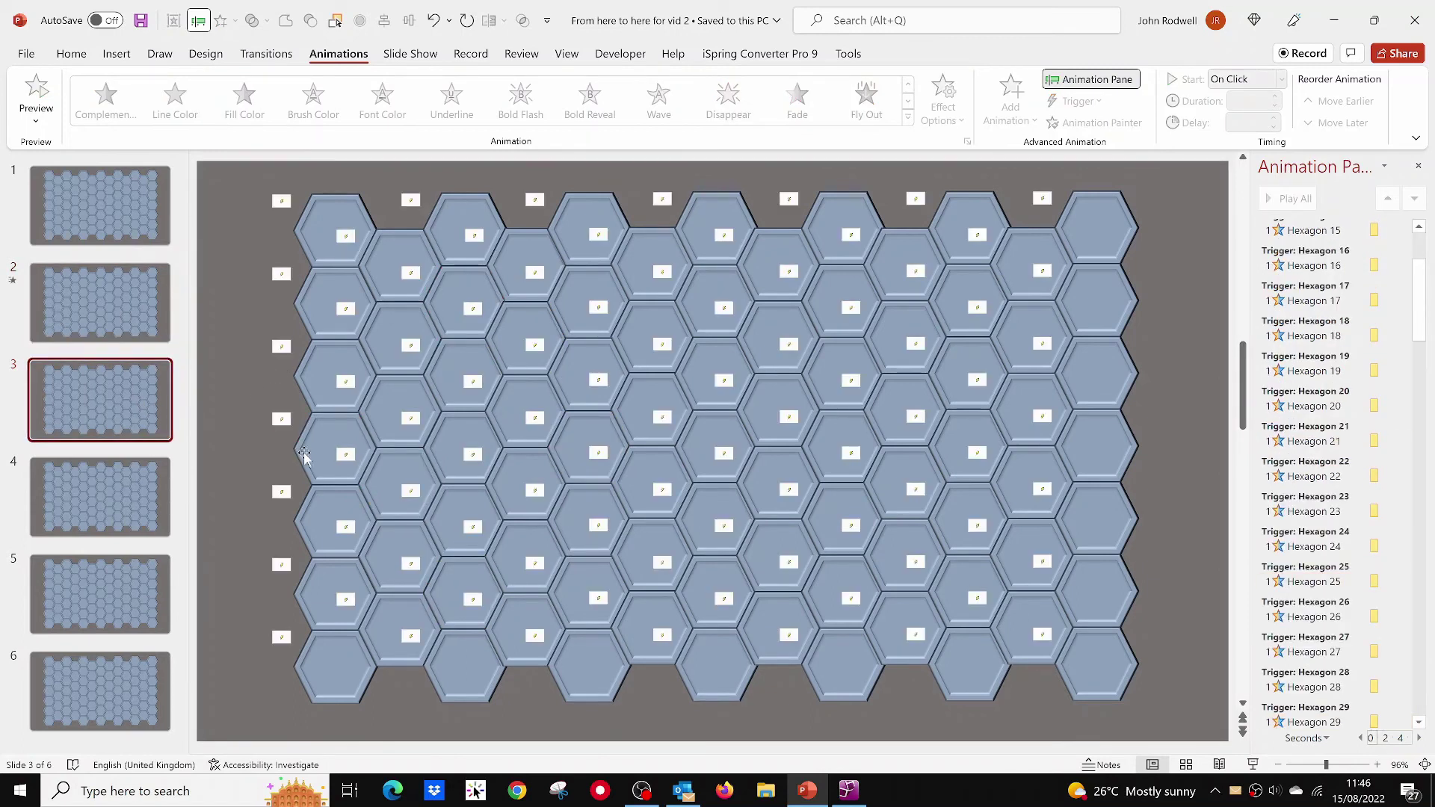
# Select fifteen mine hexagons on slide 3, starting with Hexagon 16.
pyautogui.click(325, 602)
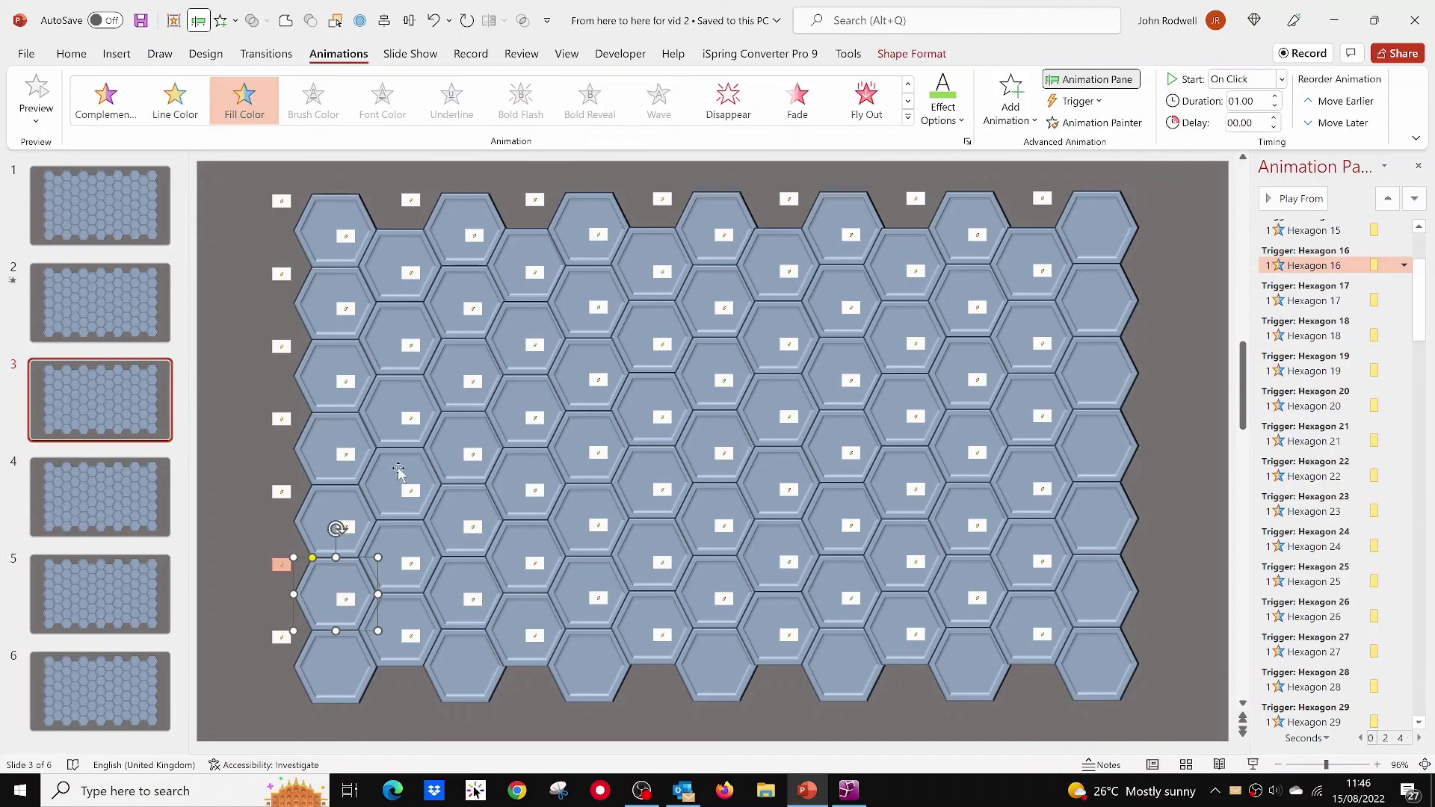
pyautogui.keyDown('shift'); pyautogui.click(407, 327); pyautogui.keyUp('shift')
pyautogui.keyDown('shift'); pyautogui.click(482, 423); pyautogui.keyUp('shift')
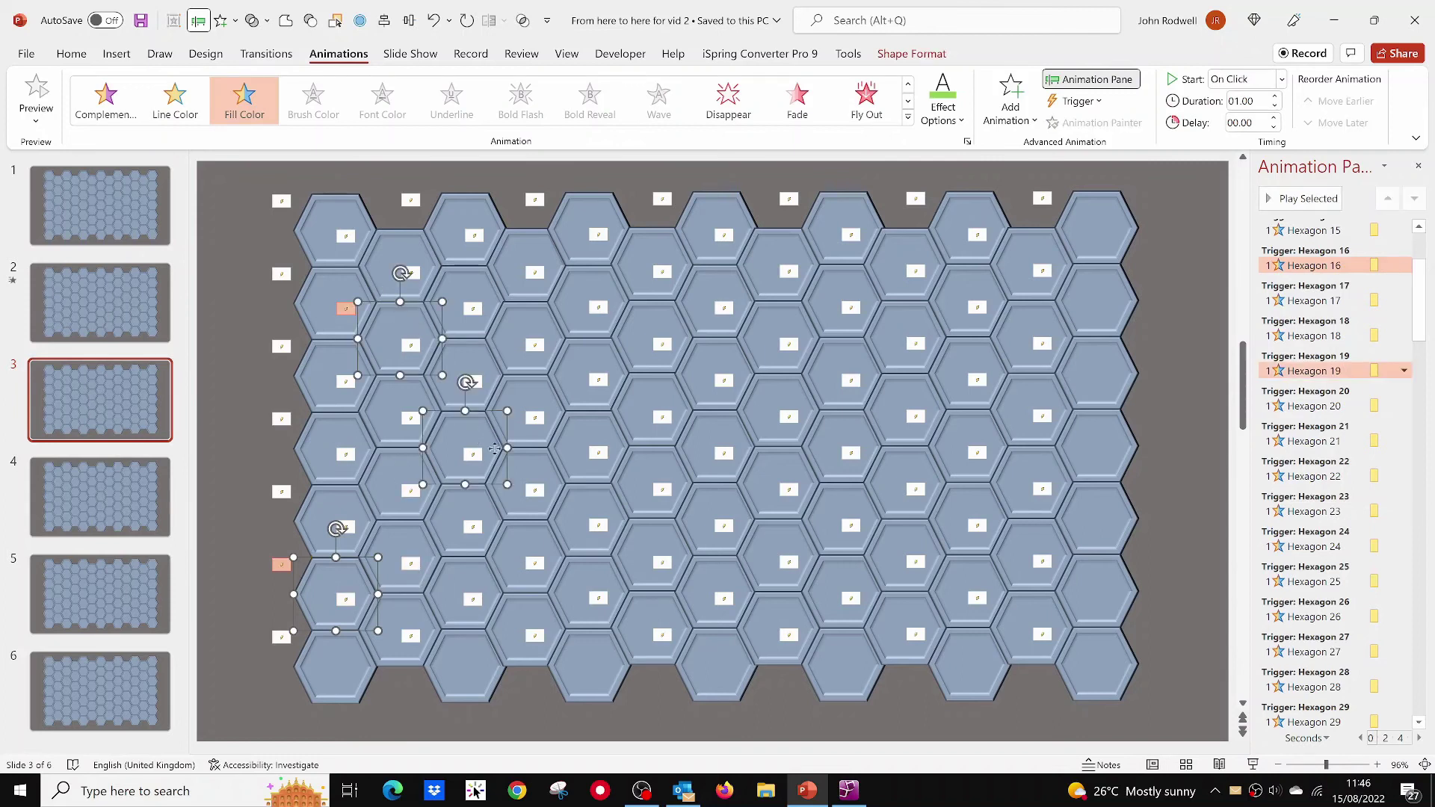
pyautogui.keyDown('shift'); pyautogui.click(531, 351); pyautogui.keyUp('shift')
pyautogui.keyDown('shift'); pyautogui.click(590, 574); pyautogui.keyUp('shift')
pyautogui.keyDown('shift'); pyautogui.click(653, 554); pyautogui.keyUp('shift')
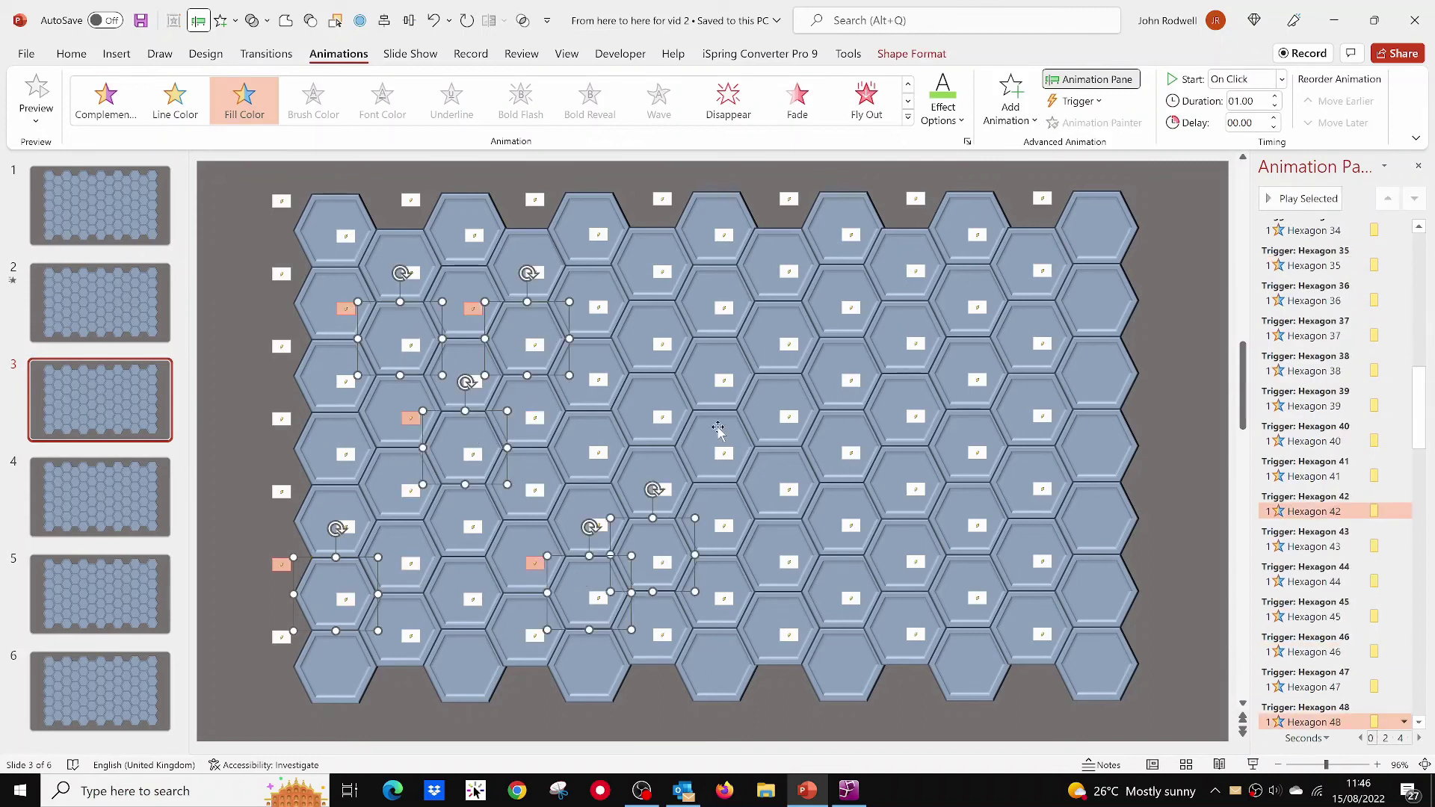
pyautogui.keyDown('shift'); pyautogui.click(722, 452); pyautogui.keyUp('shift')
pyautogui.keyDown('shift'); pyautogui.click(781, 538); pyautogui.keyUp('shift')
pyautogui.keyDown('shift'); pyautogui.click(848, 310); pyautogui.keyUp('shift')
pyautogui.keyDown('shift'); pyautogui.click(908, 415); pyautogui.keyUp('shift')
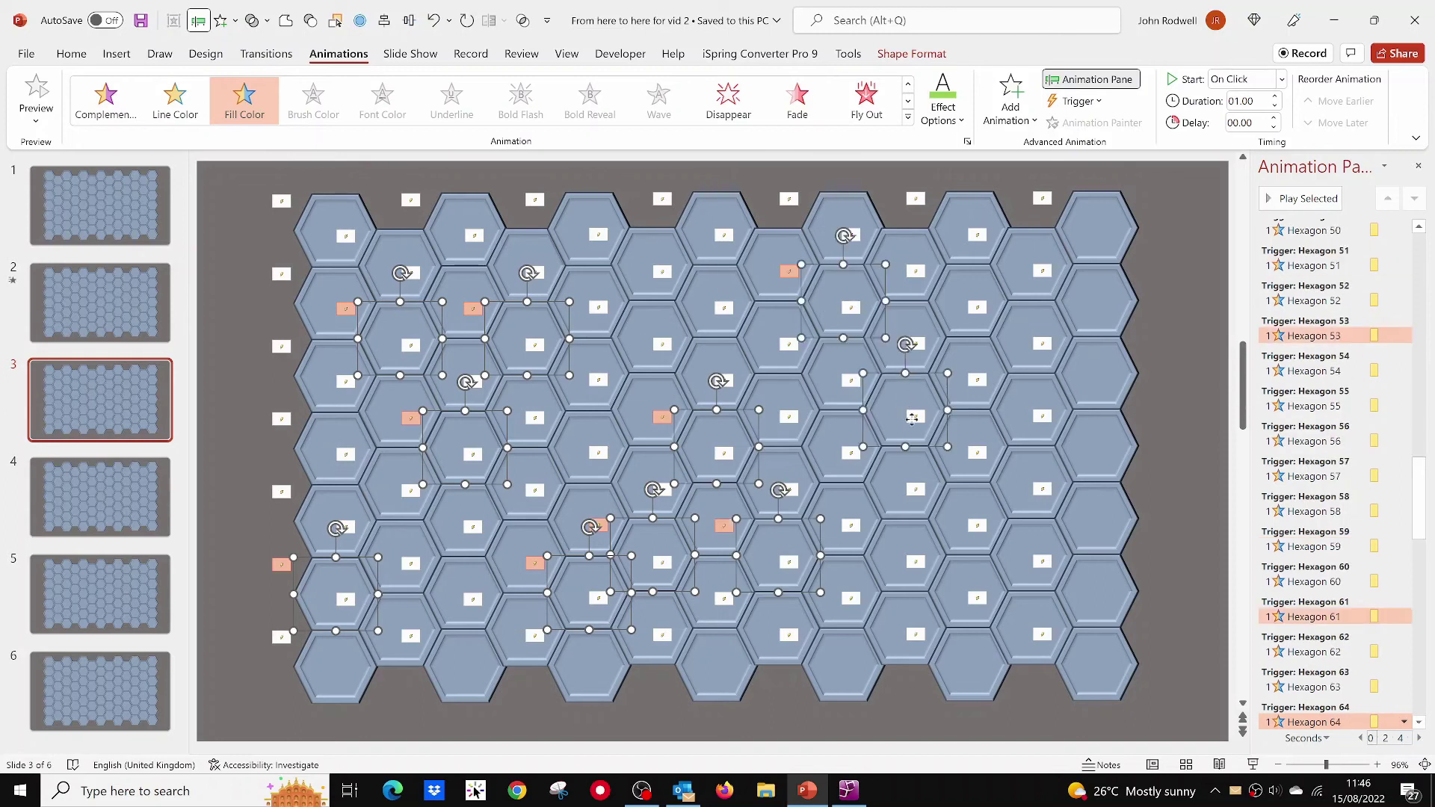
pyautogui.keyDown('shift'); pyautogui.click(979, 495); pyautogui.keyUp('shift')
pyautogui.keyDown('shift'); pyautogui.click(1031, 410); pyautogui.keyUp('shift')
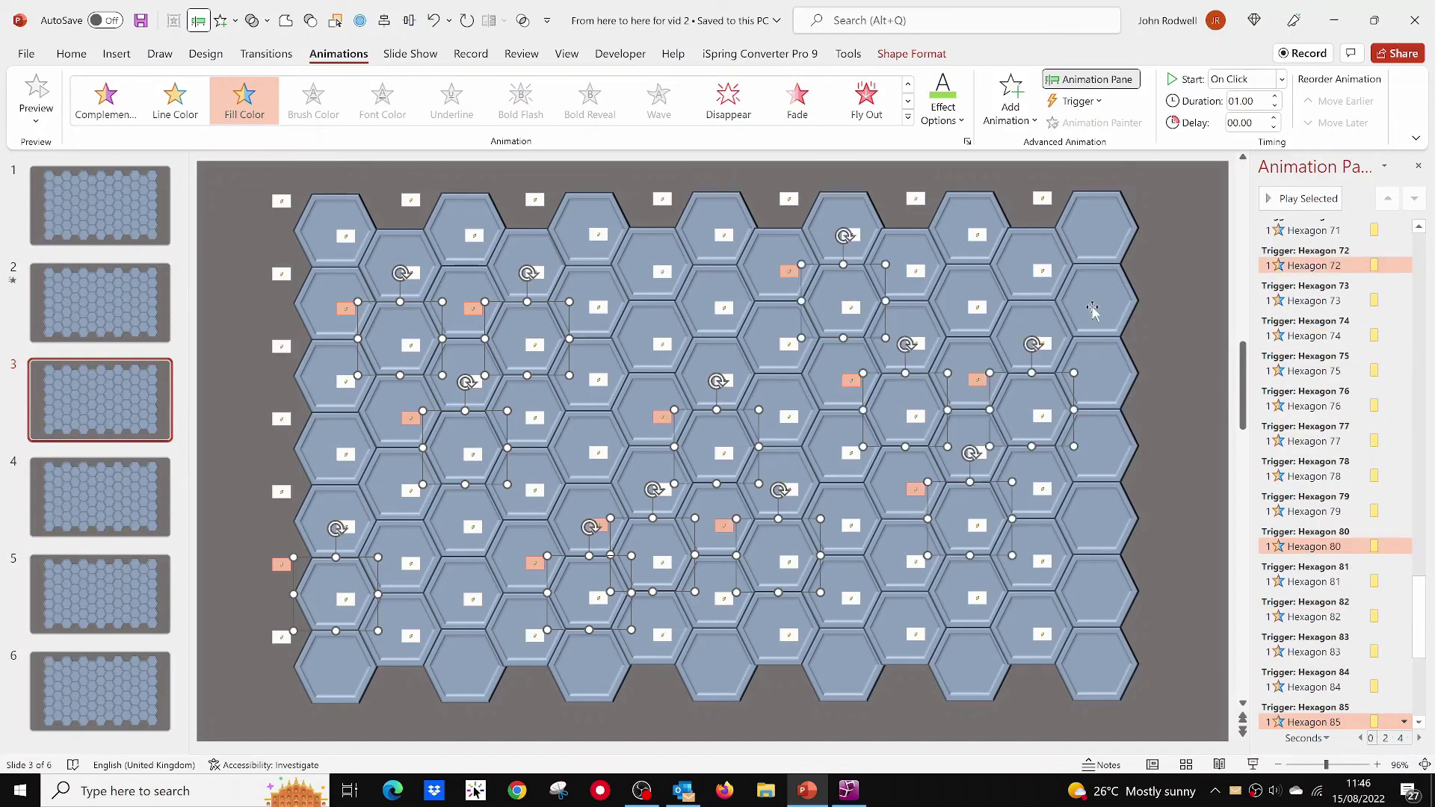
pyautogui.keyDown('shift'); pyautogui.click(1093, 310); pyautogui.keyUp('shift')
pyautogui.keyDown('shift'); pyautogui.click(667, 254); pyautogui.keyUp('shift')
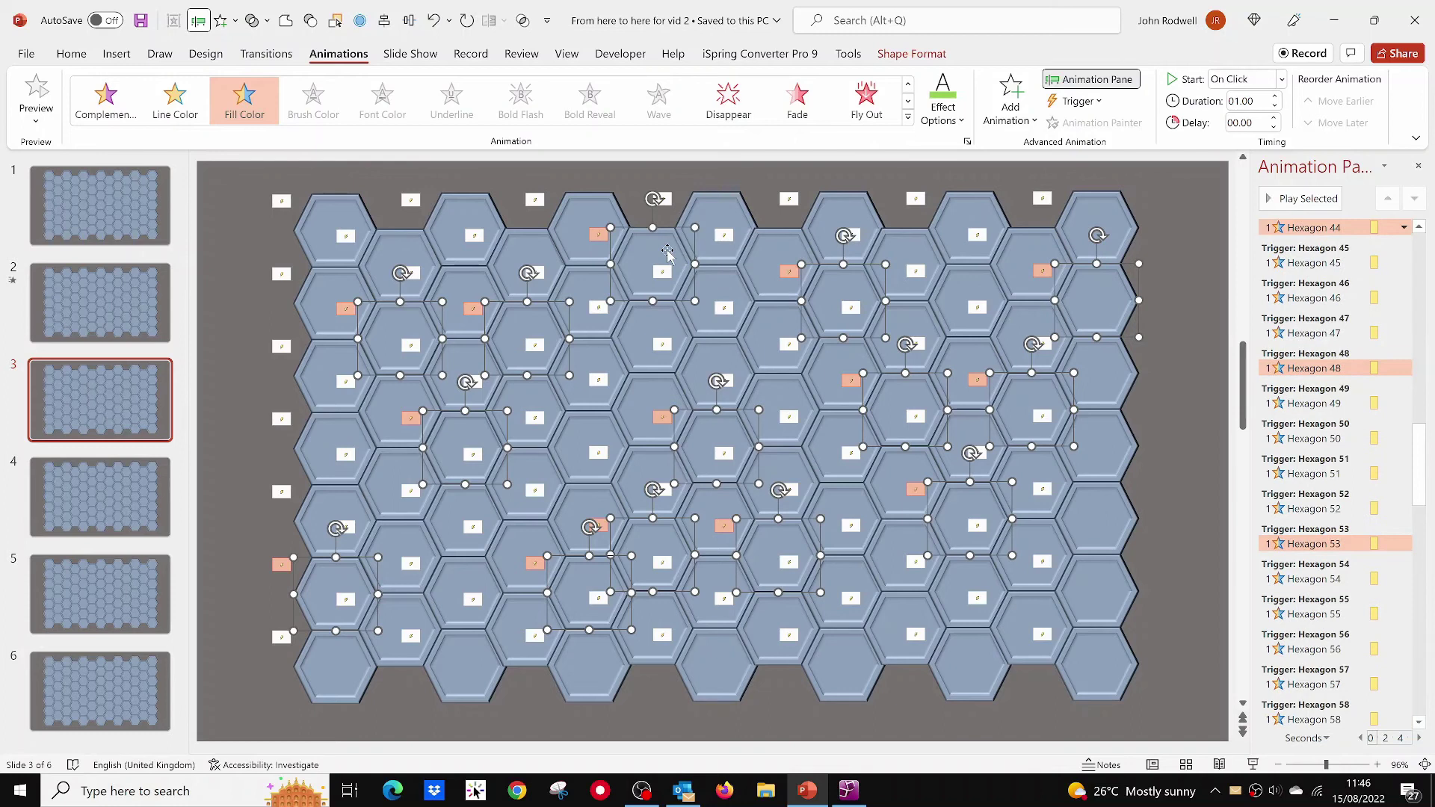
pyautogui.keyDown('shift'); pyautogui.click(1020, 628); pyautogui.keyUp('shift')
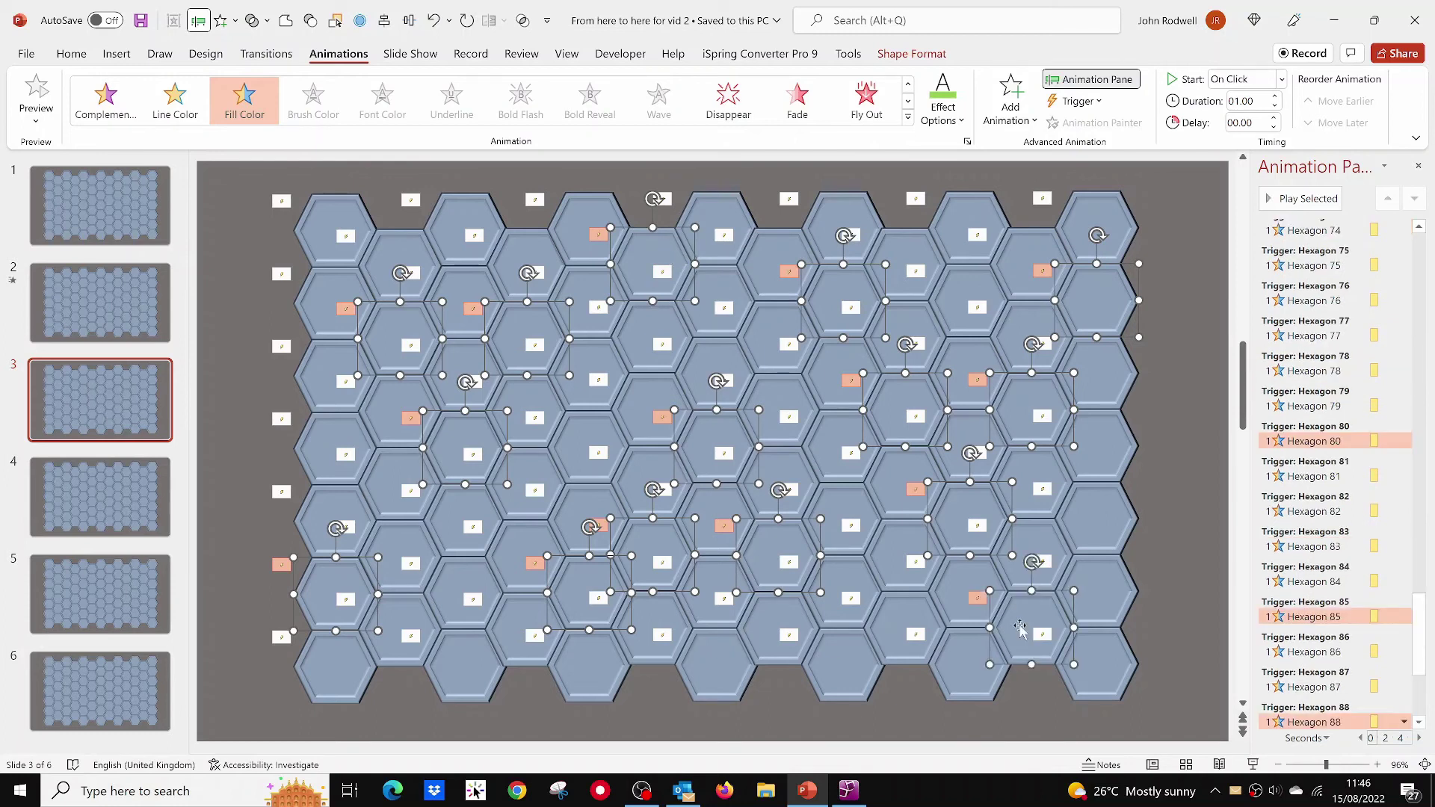
# Set the selected mines' fill animation to red and choose the Bomb sound.
pyautogui.click(943, 105)
pyautogui.click(945, 280)
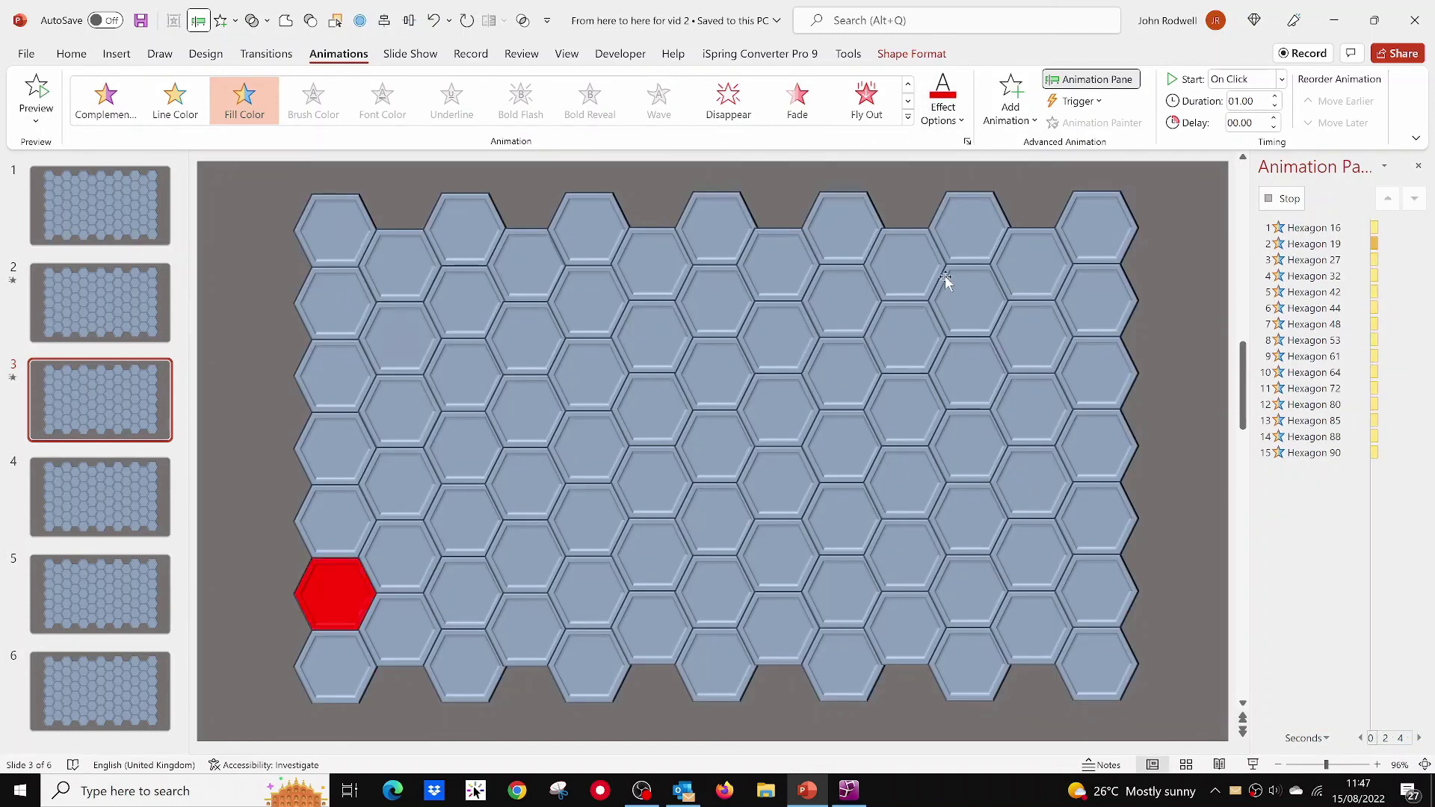
pyautogui.click(1403, 722)
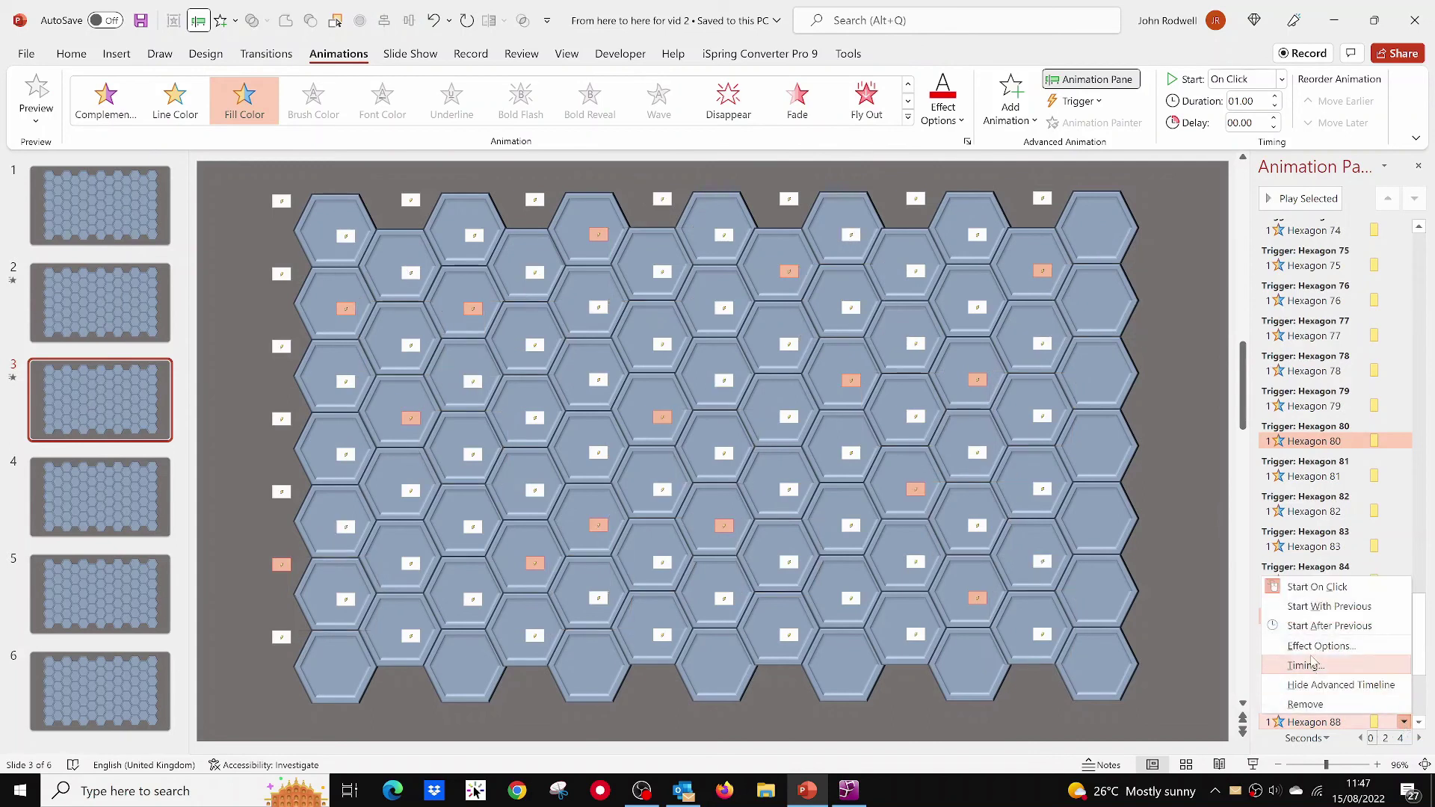
pyautogui.click(1313, 646)
pyautogui.click(819, 438)
pyautogui.click(702, 516)
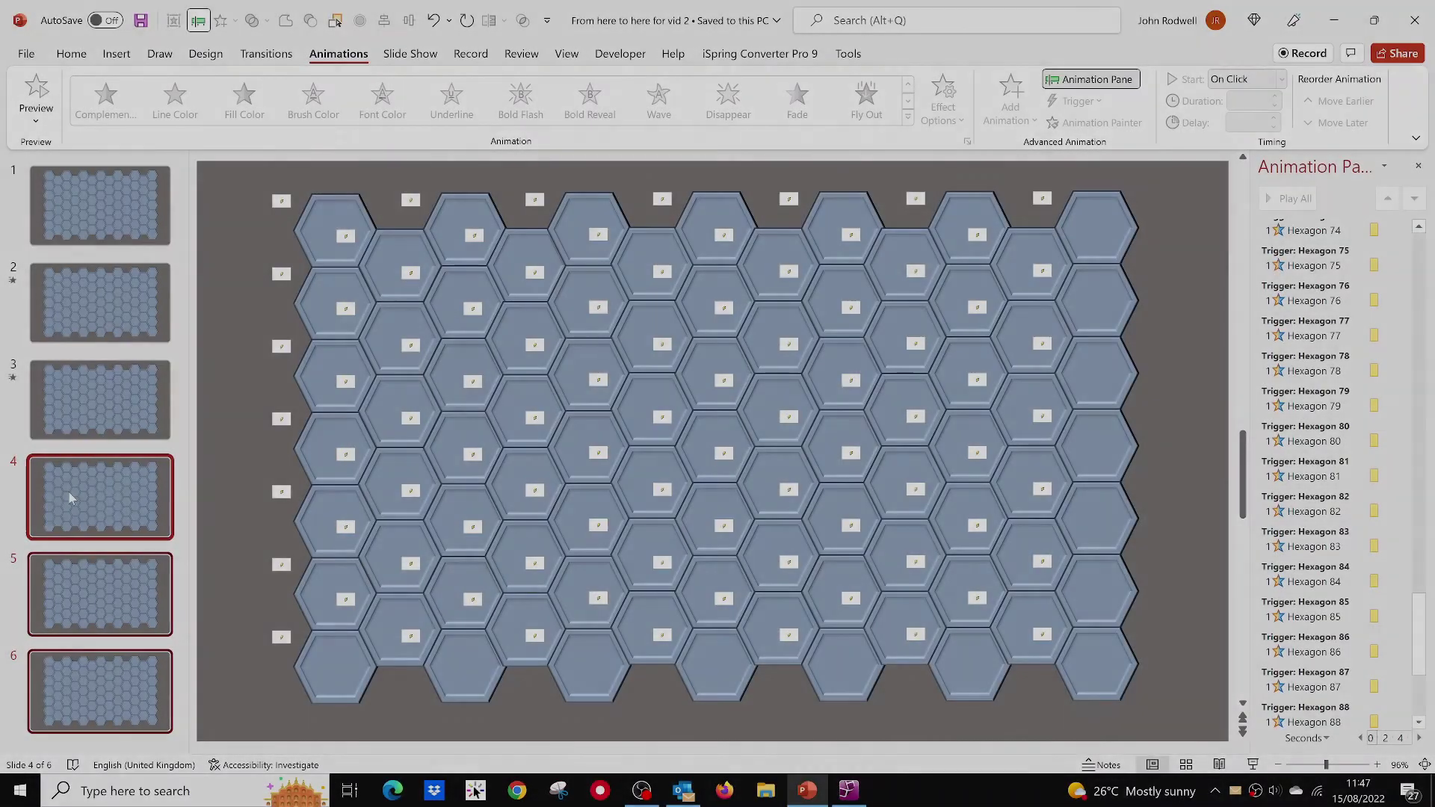
# Drag slide 3 above slide 2, slide 4 into third place, and slide 1 between slides 4 and 5.
pyautogui.click(21, 423)
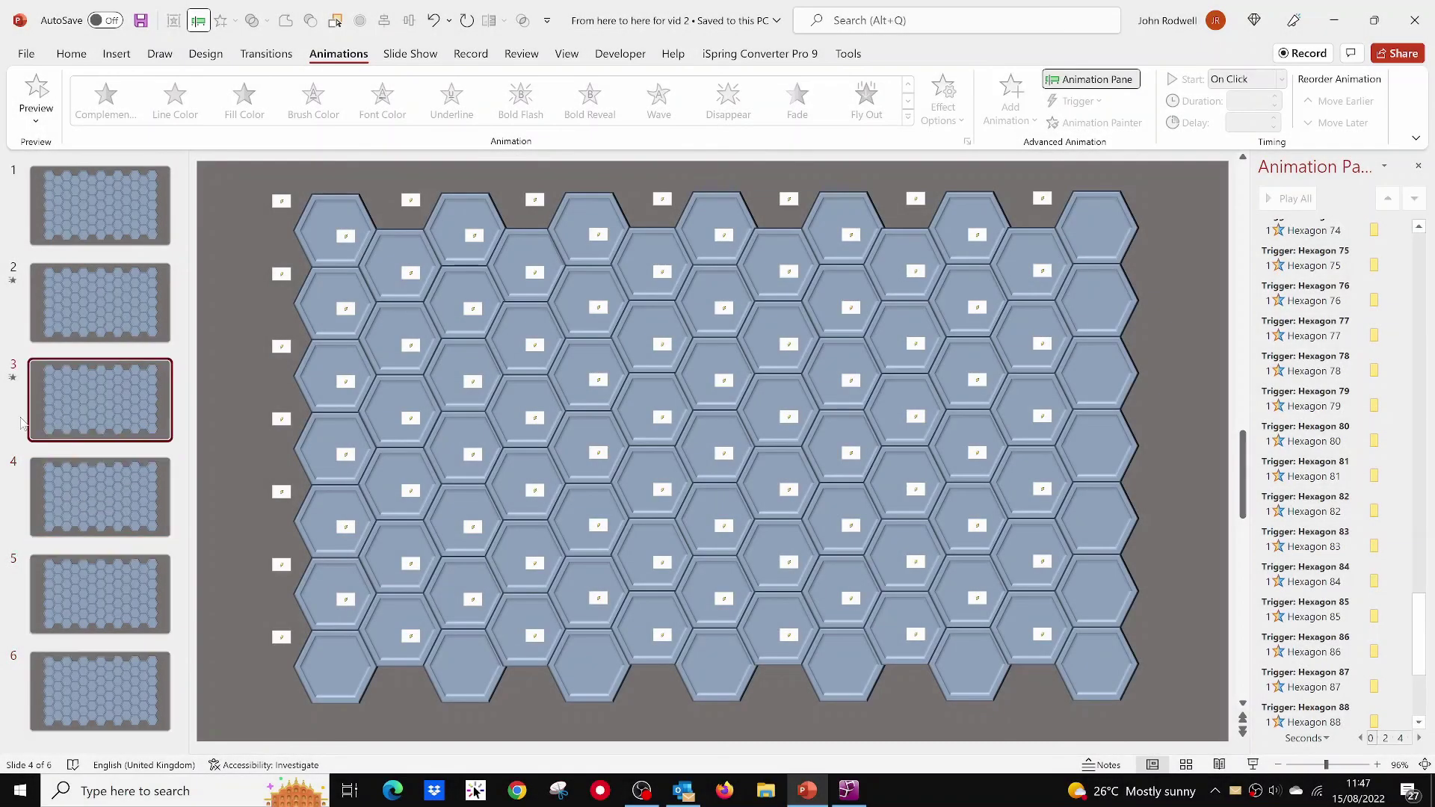
pyautogui.moveTo(109, 407); pyautogui.dragTo(95, 687)
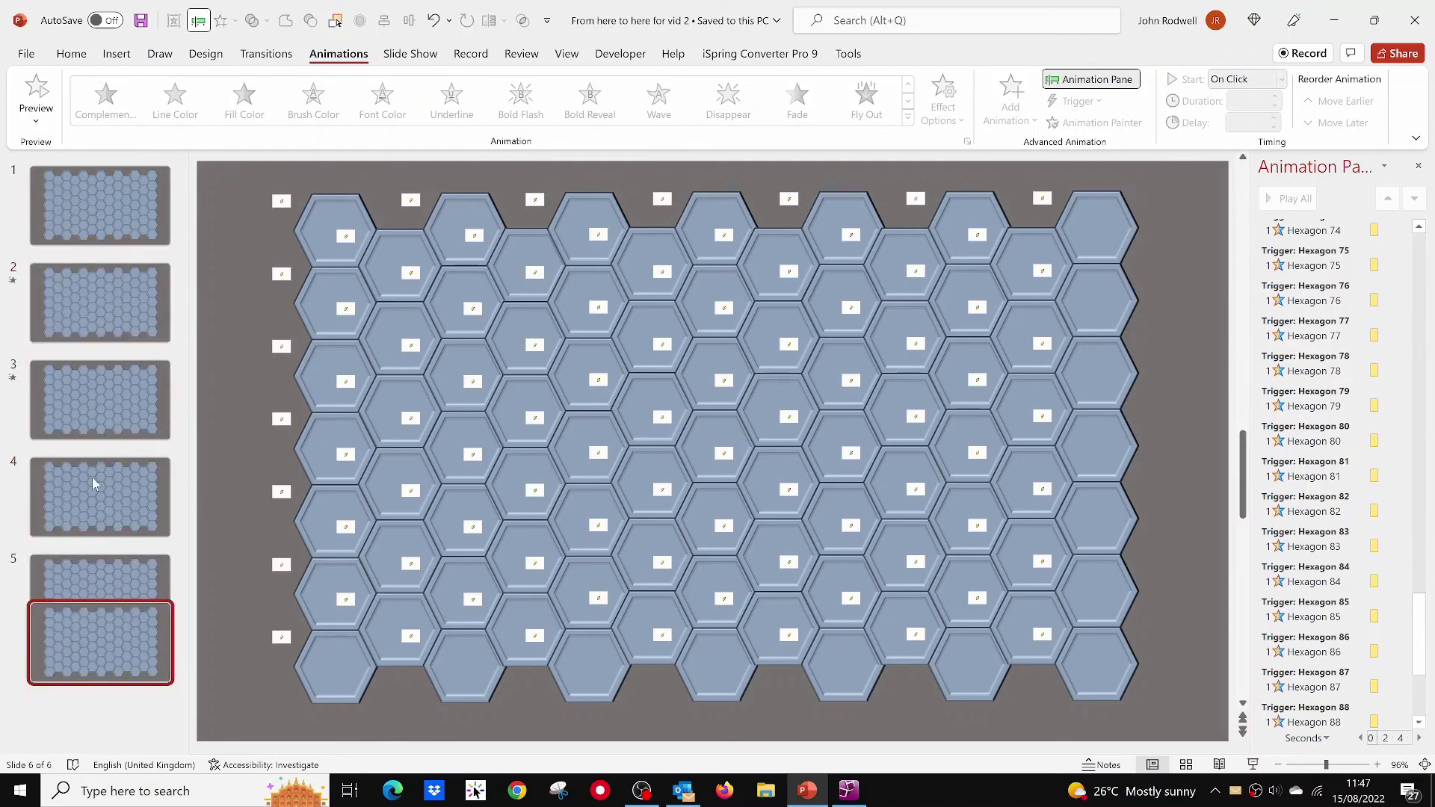
pyautogui.moveTo(93, 485); pyautogui.dragTo(106, 362)
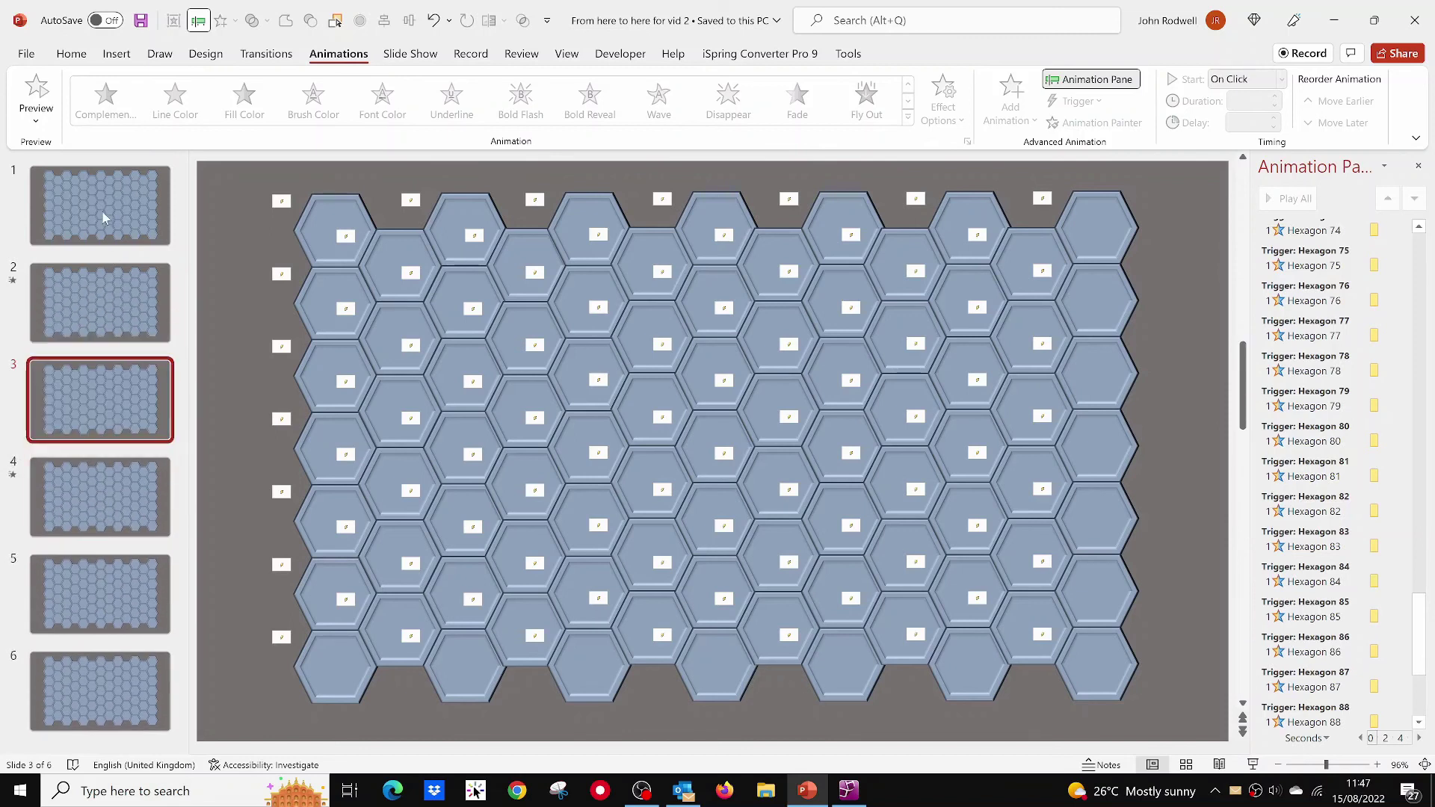
pyautogui.moveTo(103, 217); pyautogui.dragTo(114, 586)
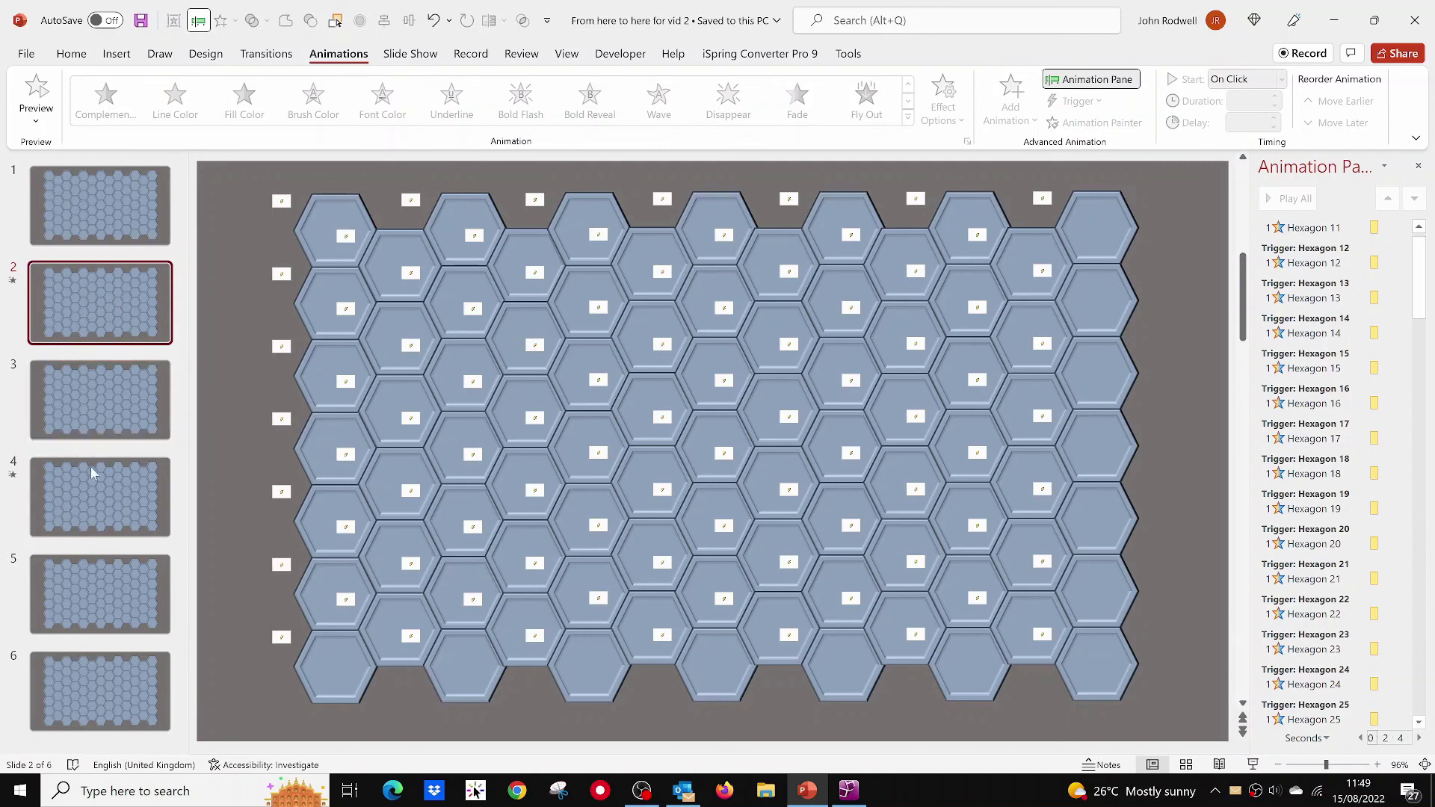
# Set up the slide show as Browsed at a kiosk (full screen).
pyautogui.click(91, 499)
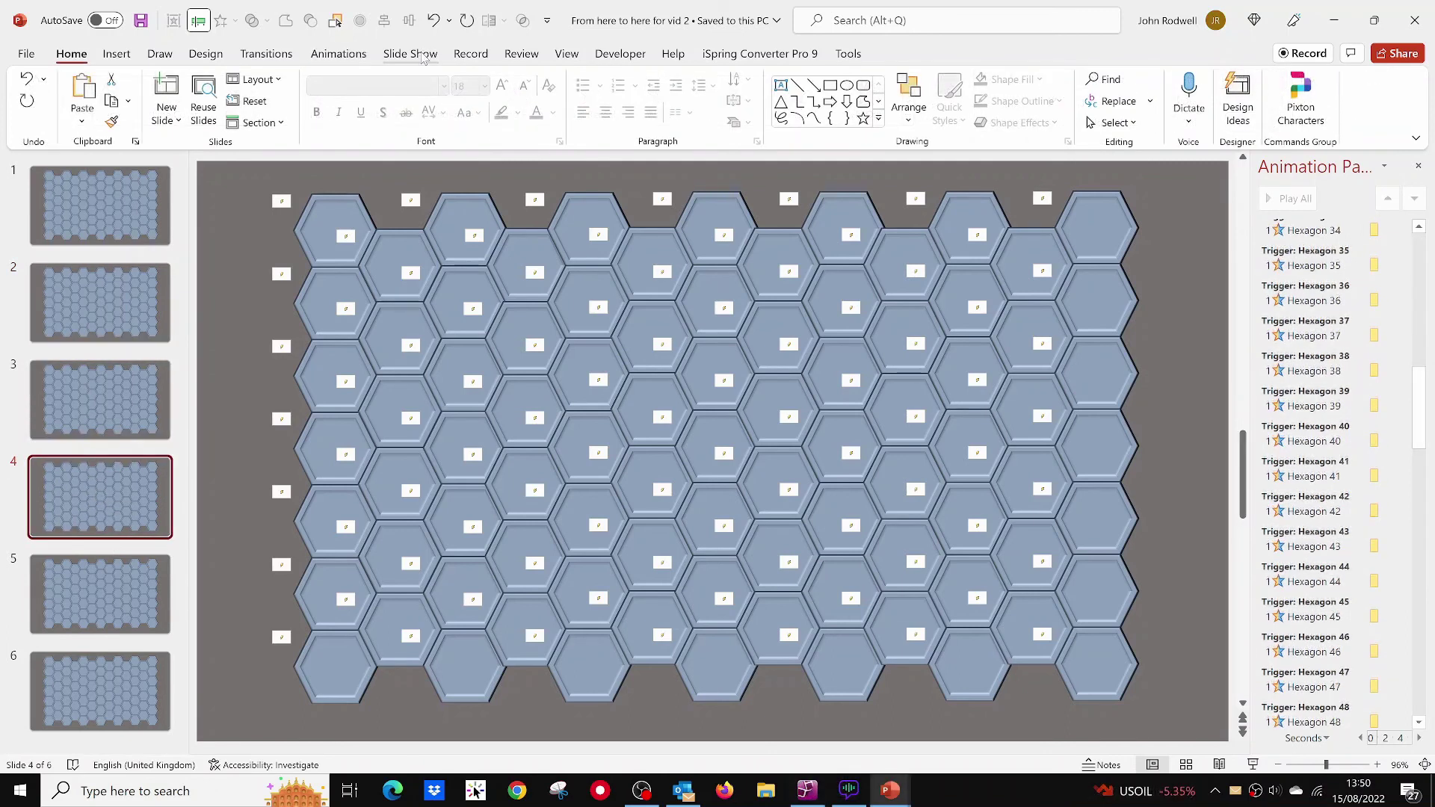
pyautogui.click(423, 58)
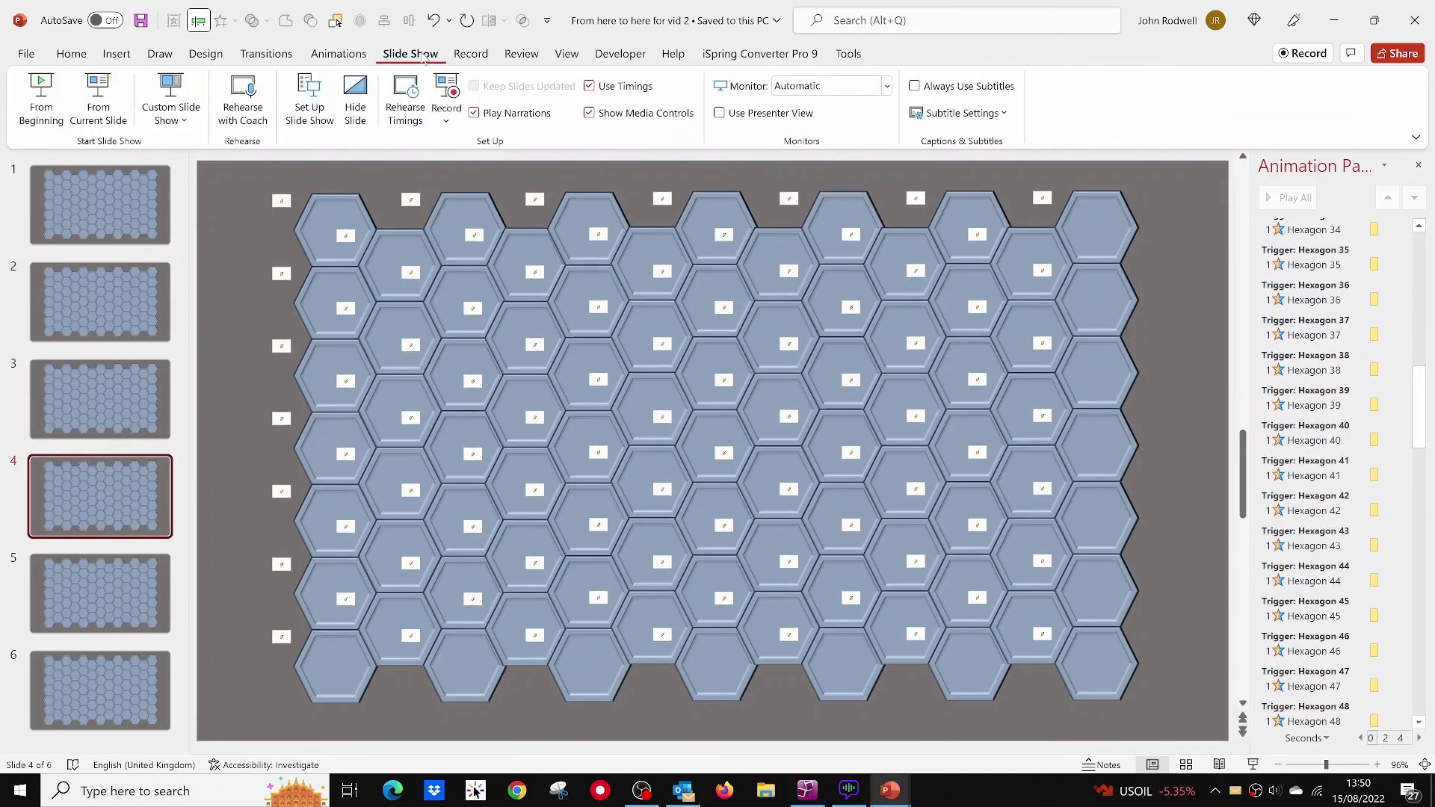
pyautogui.click(307, 118)
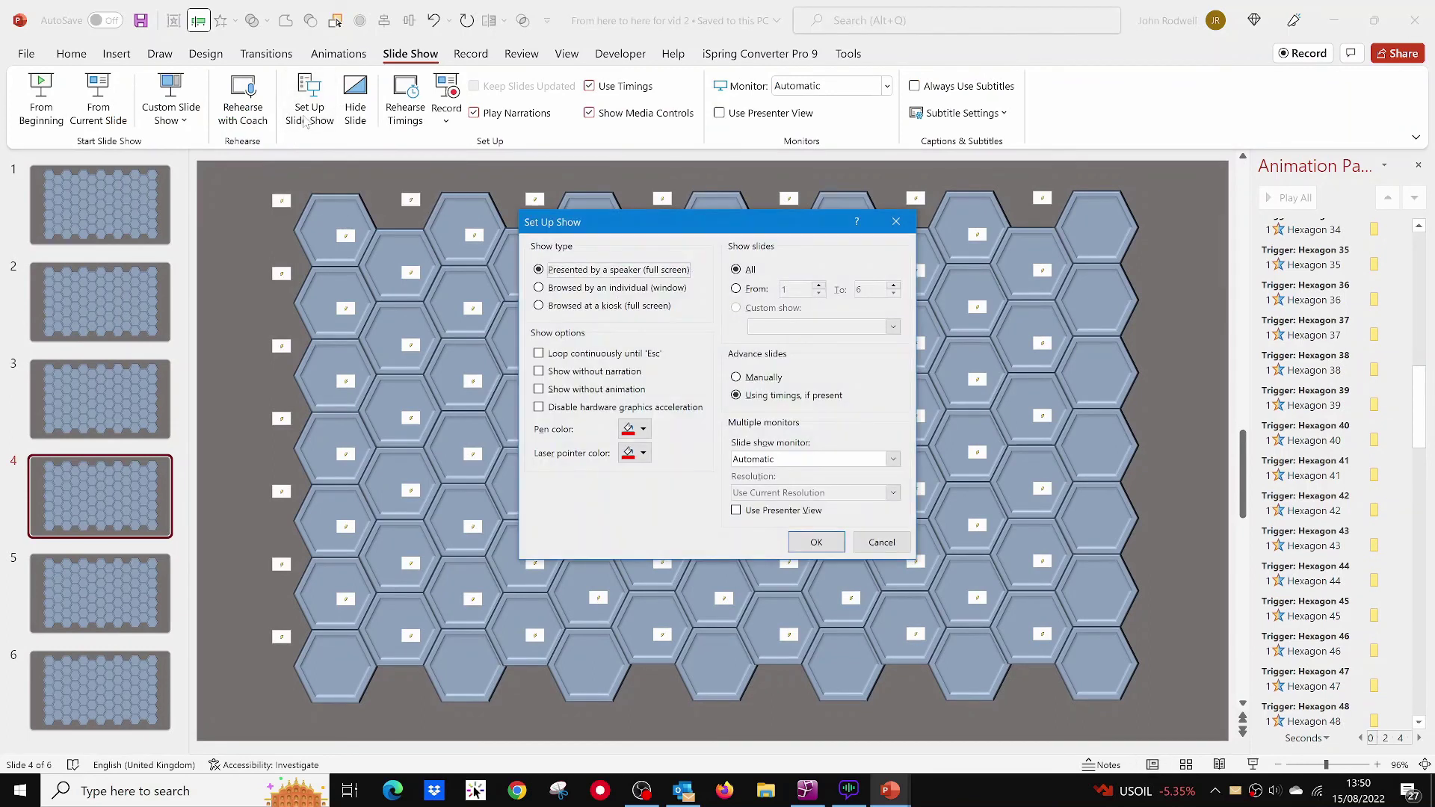
pyautogui.click(538, 306)
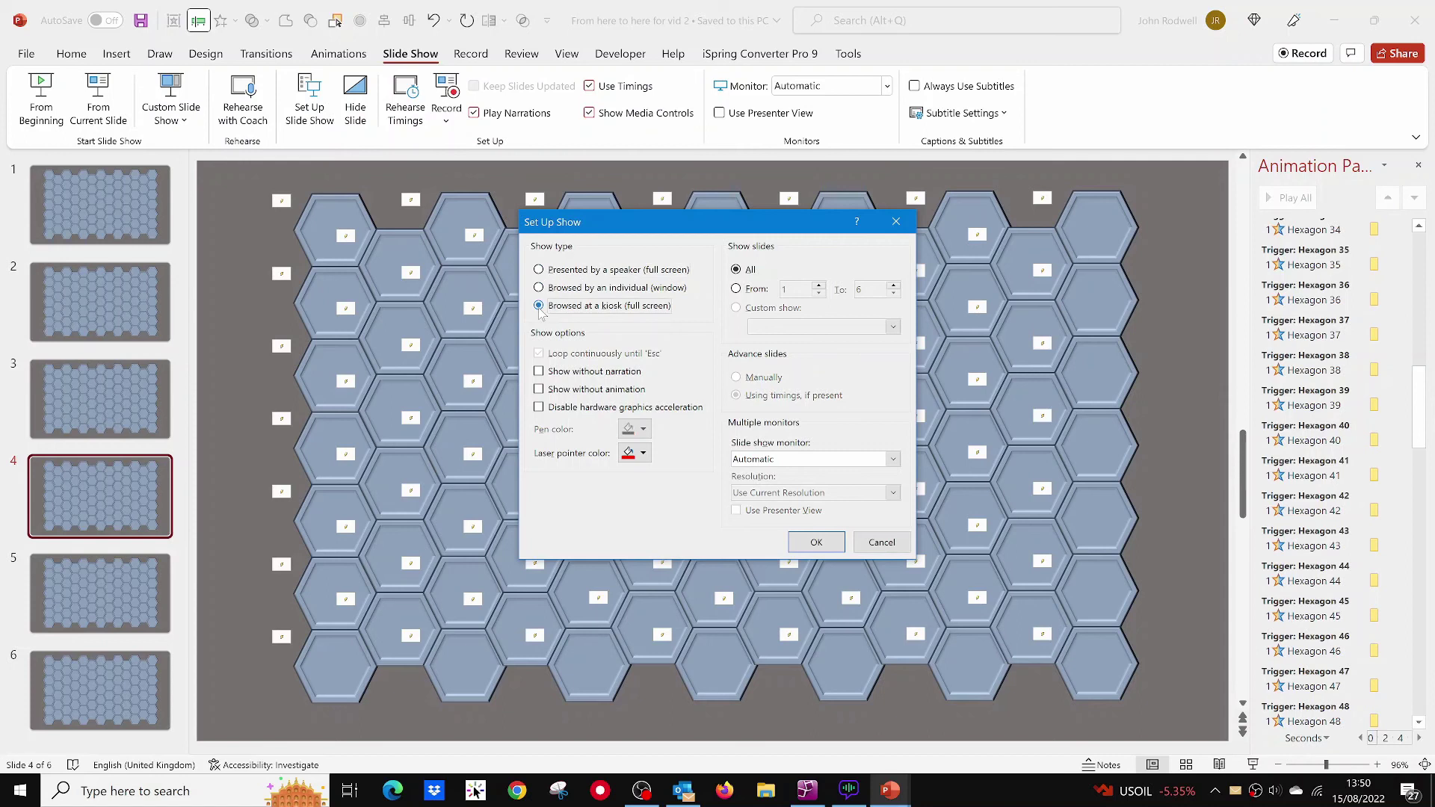
pyautogui.click(816, 543)
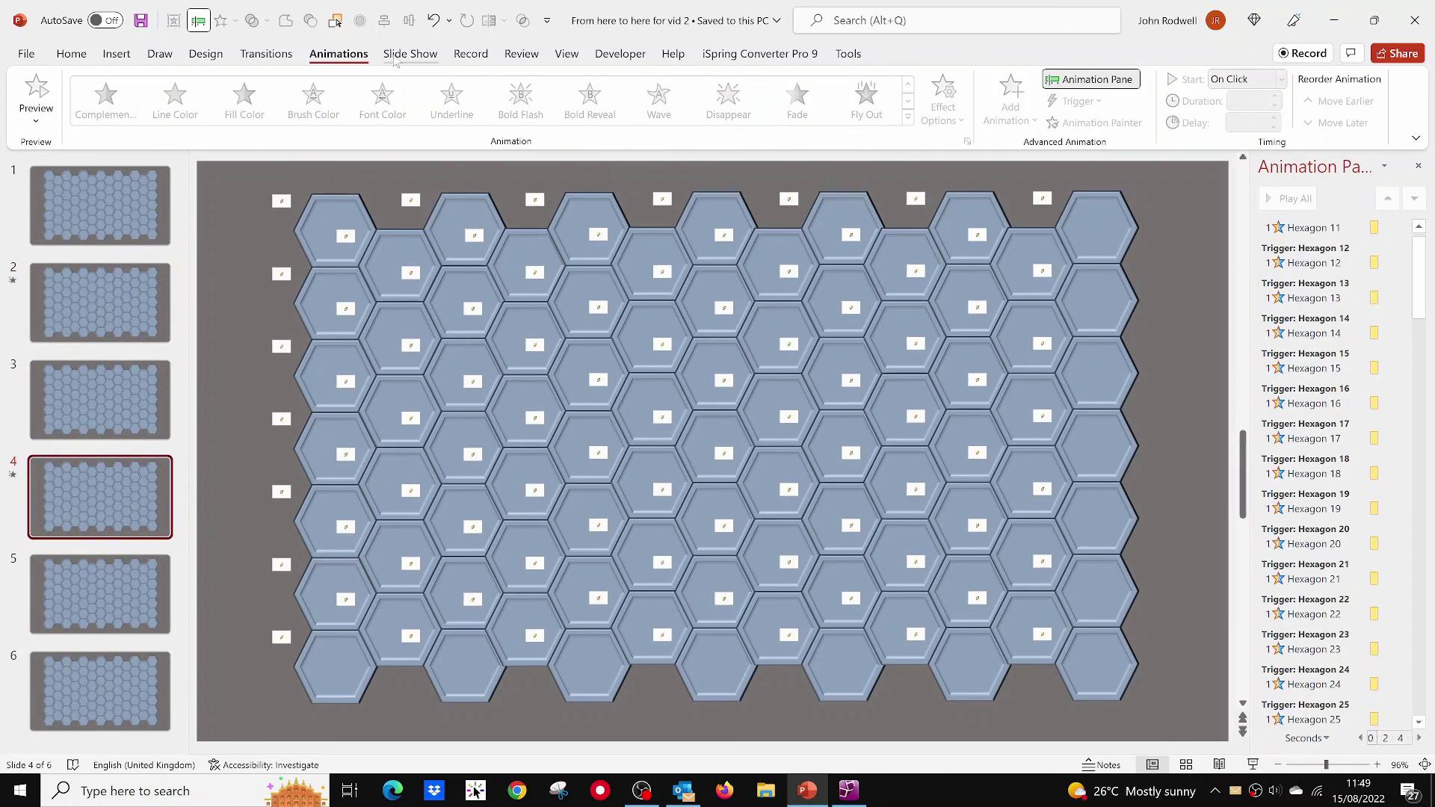
# Start the kiosk show and uncover the first safe tiles, hitting two red mines.
pyautogui.click(403, 55)
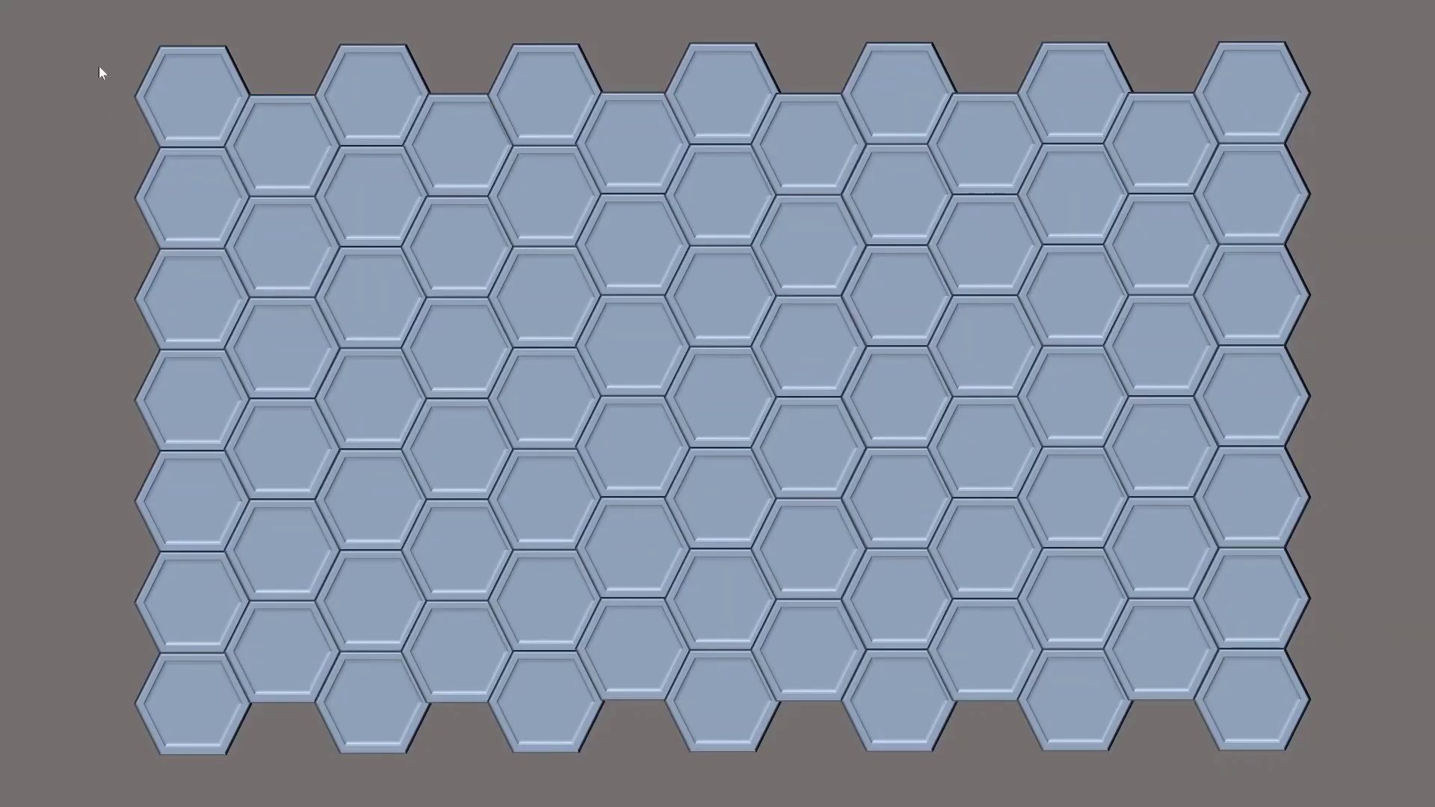
pyautogui.click(205, 487)
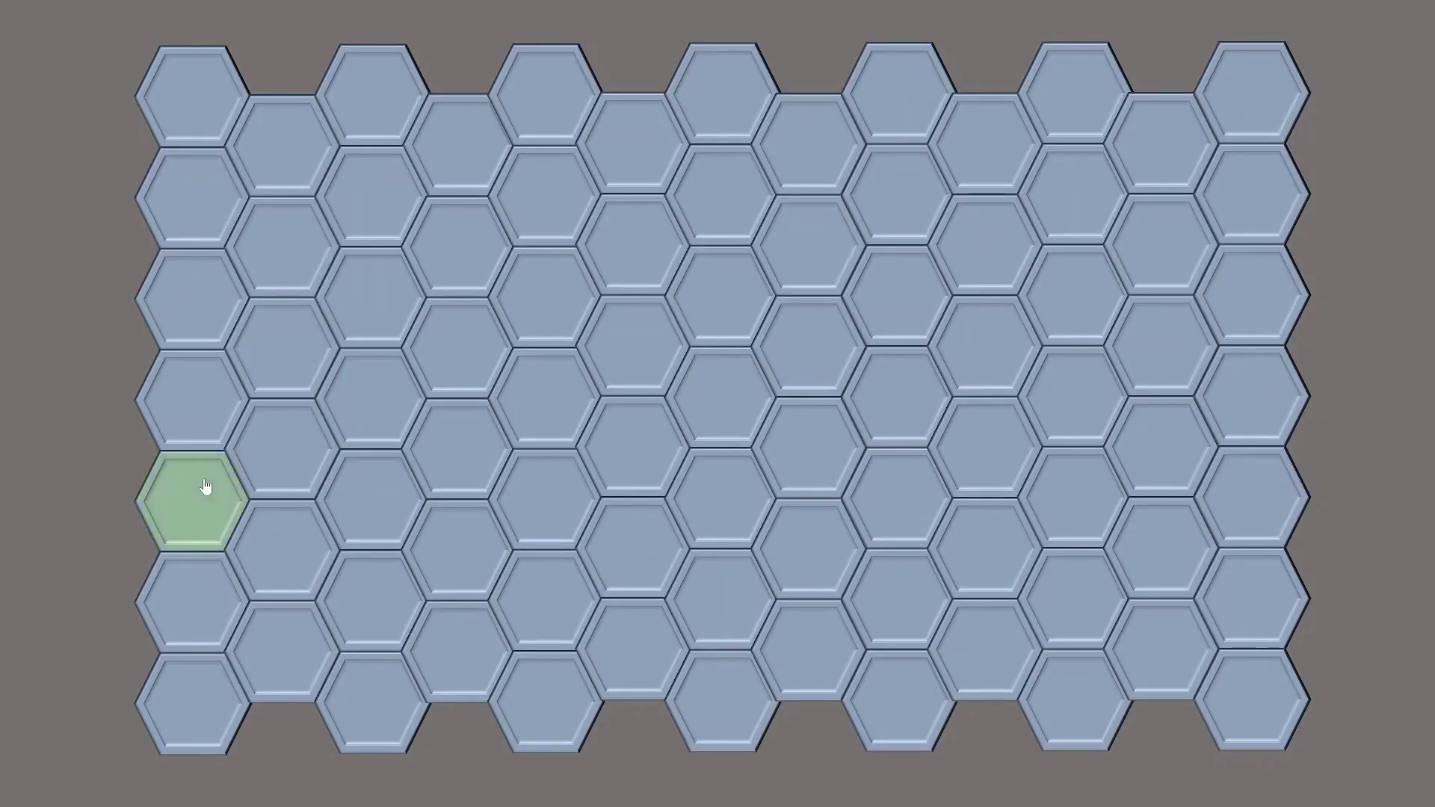
pyautogui.click(297, 454)
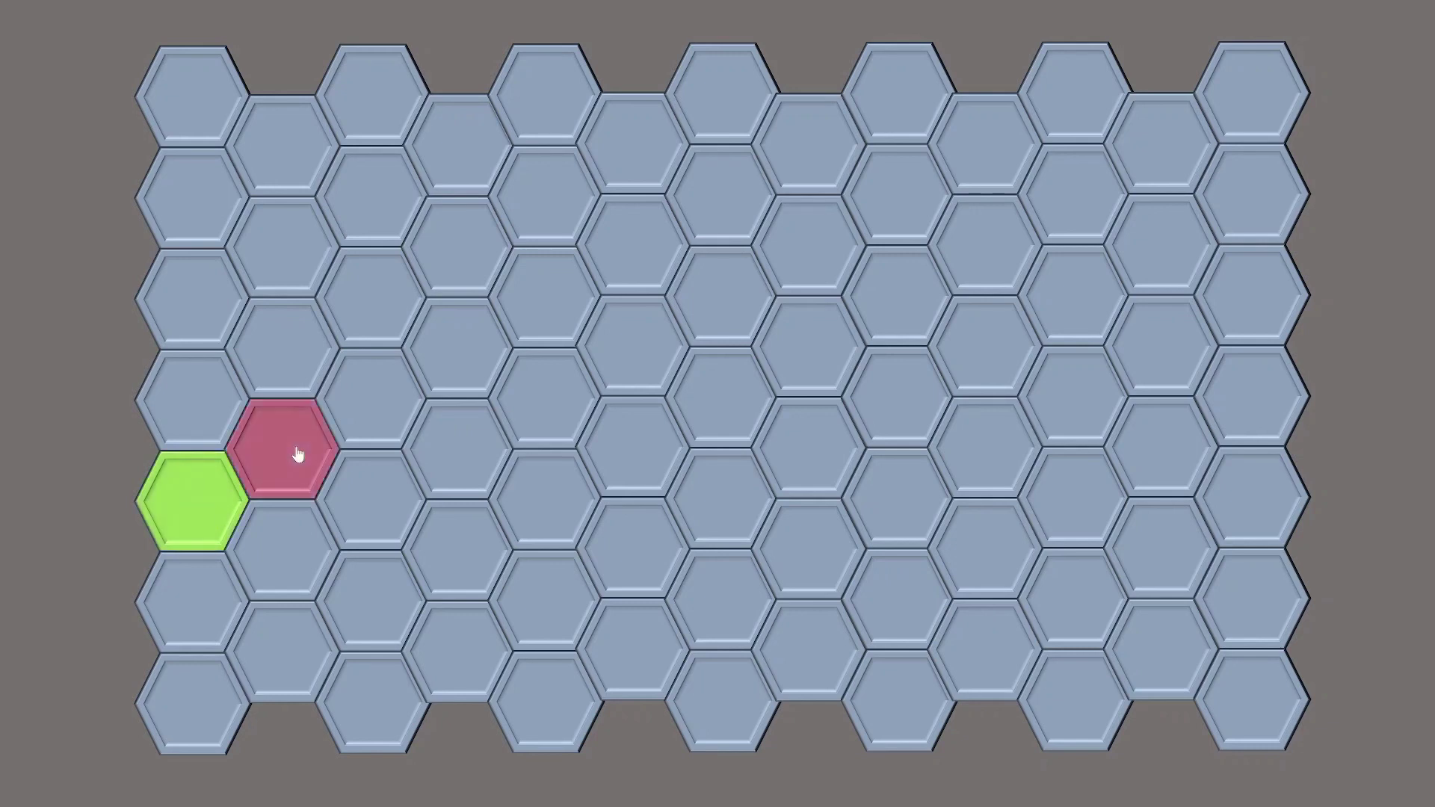
pyautogui.click(354, 519)
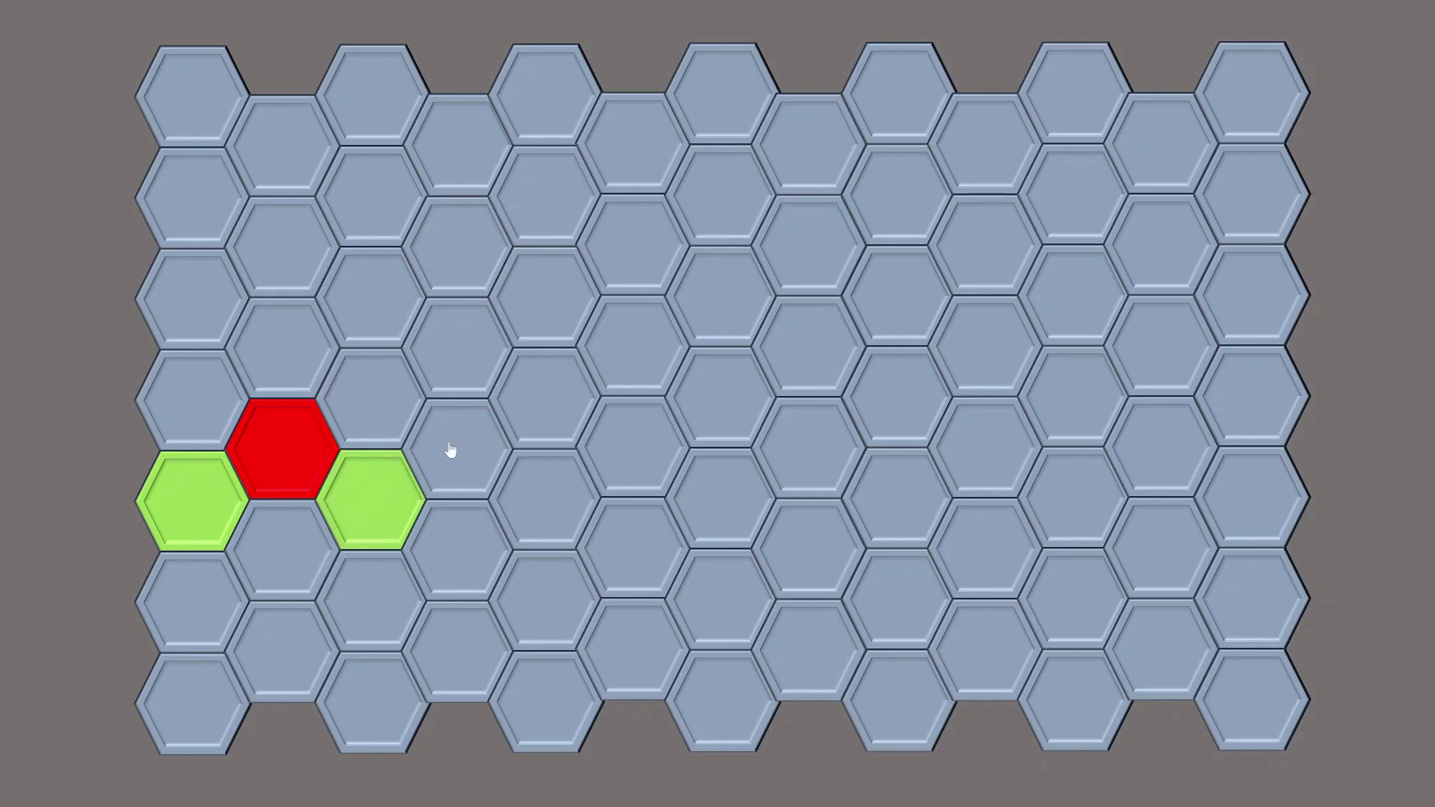
pyautogui.click(530, 419)
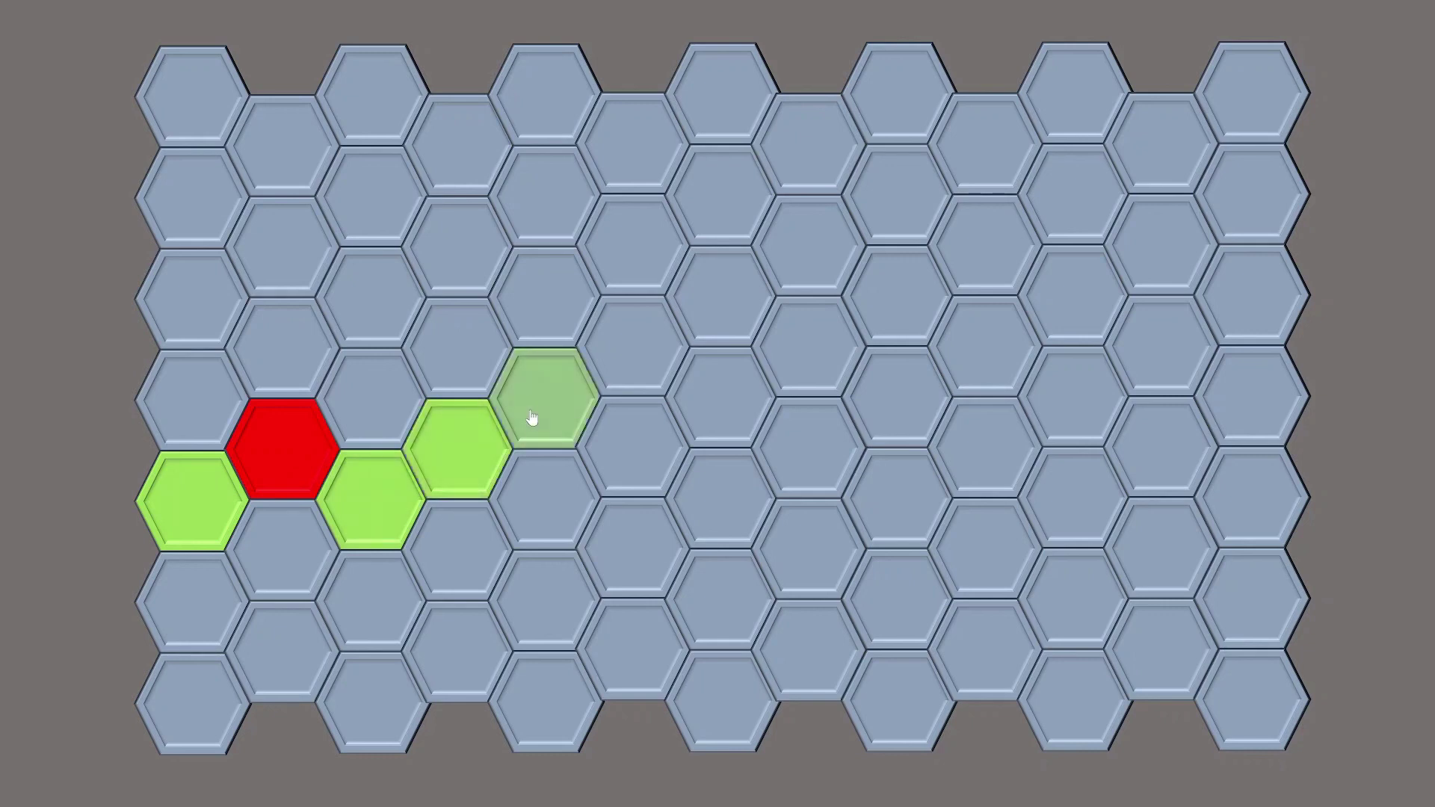
pyautogui.click(609, 365)
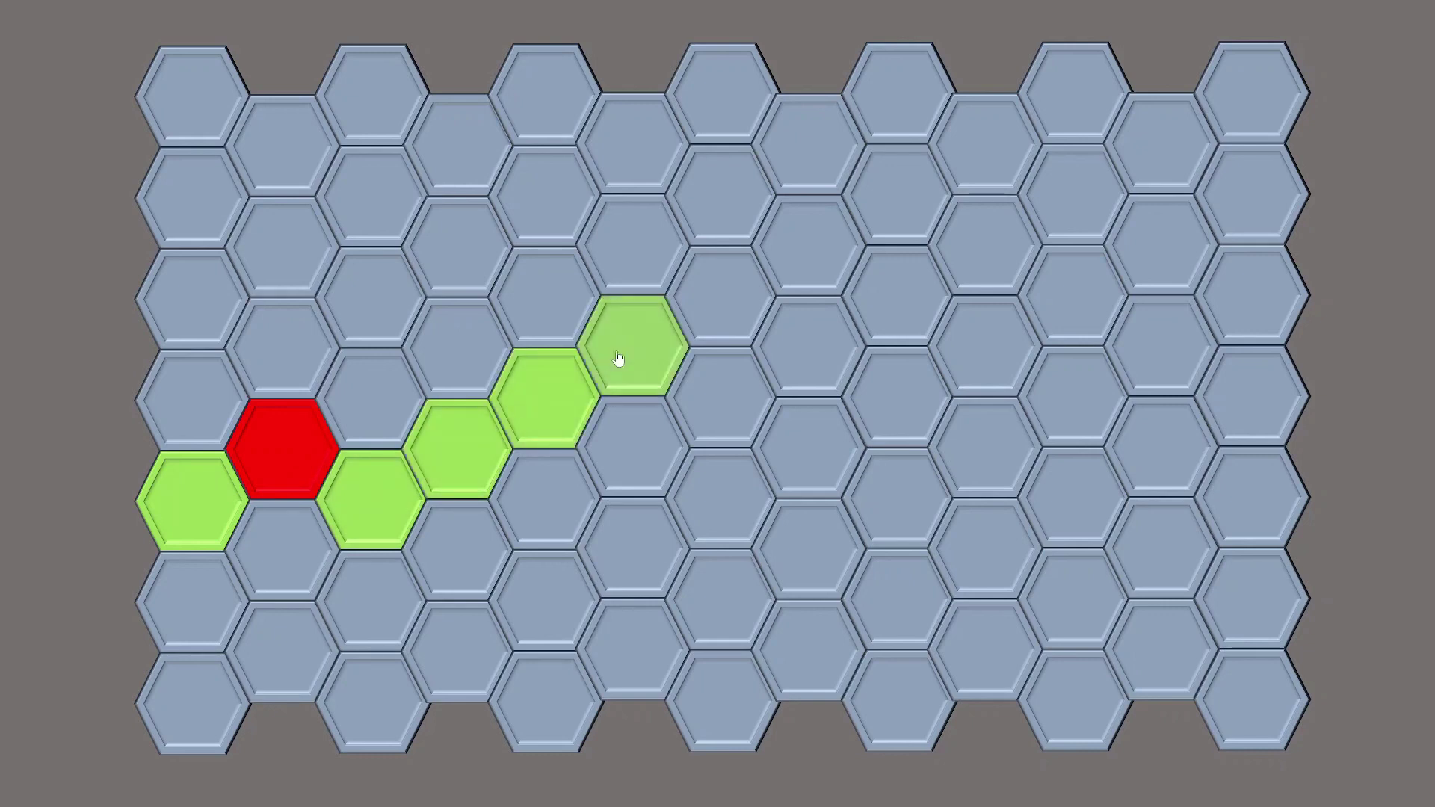
pyautogui.click(693, 310)
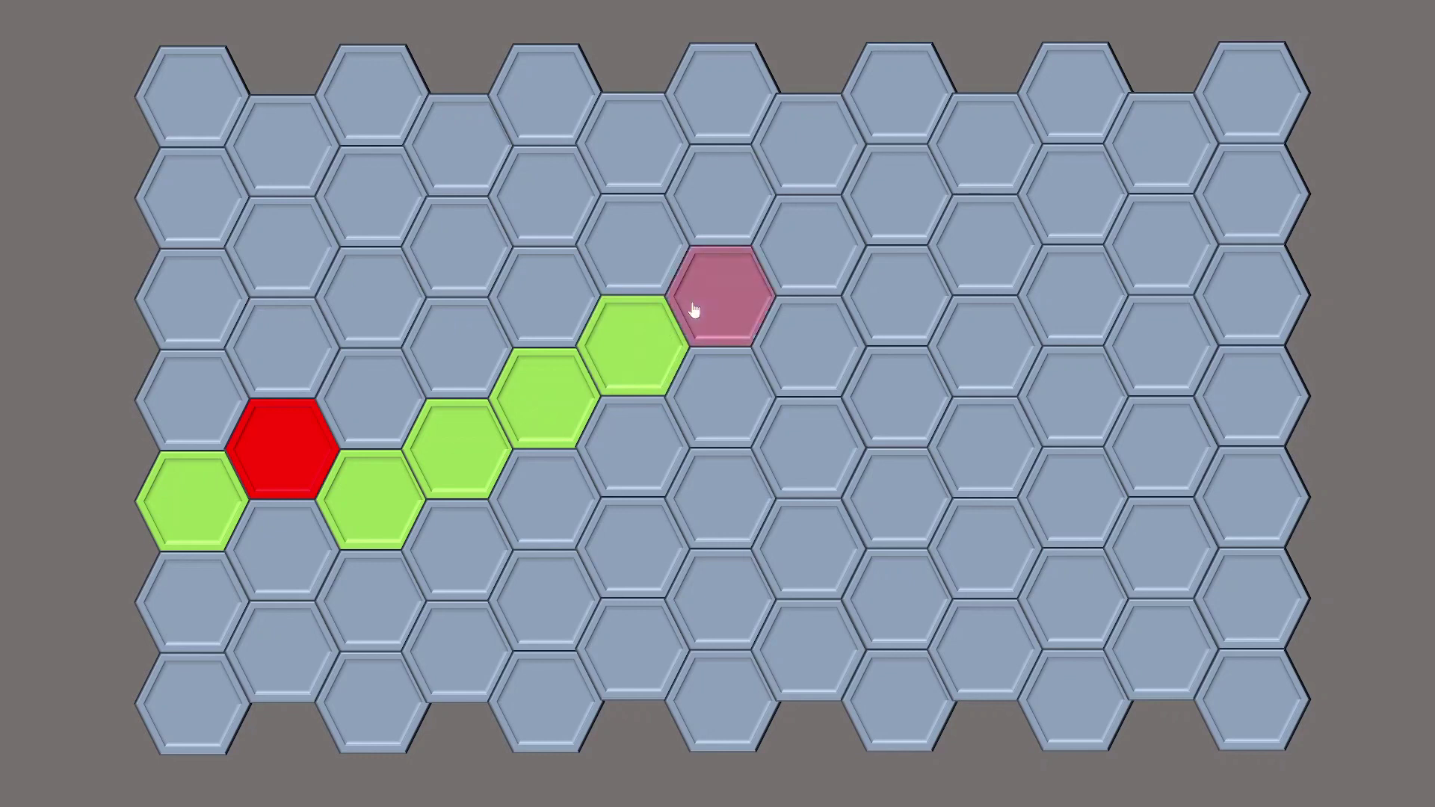
# Reveal two more red mines and extend the green path to the right edge.
pyautogui.click(756, 389)
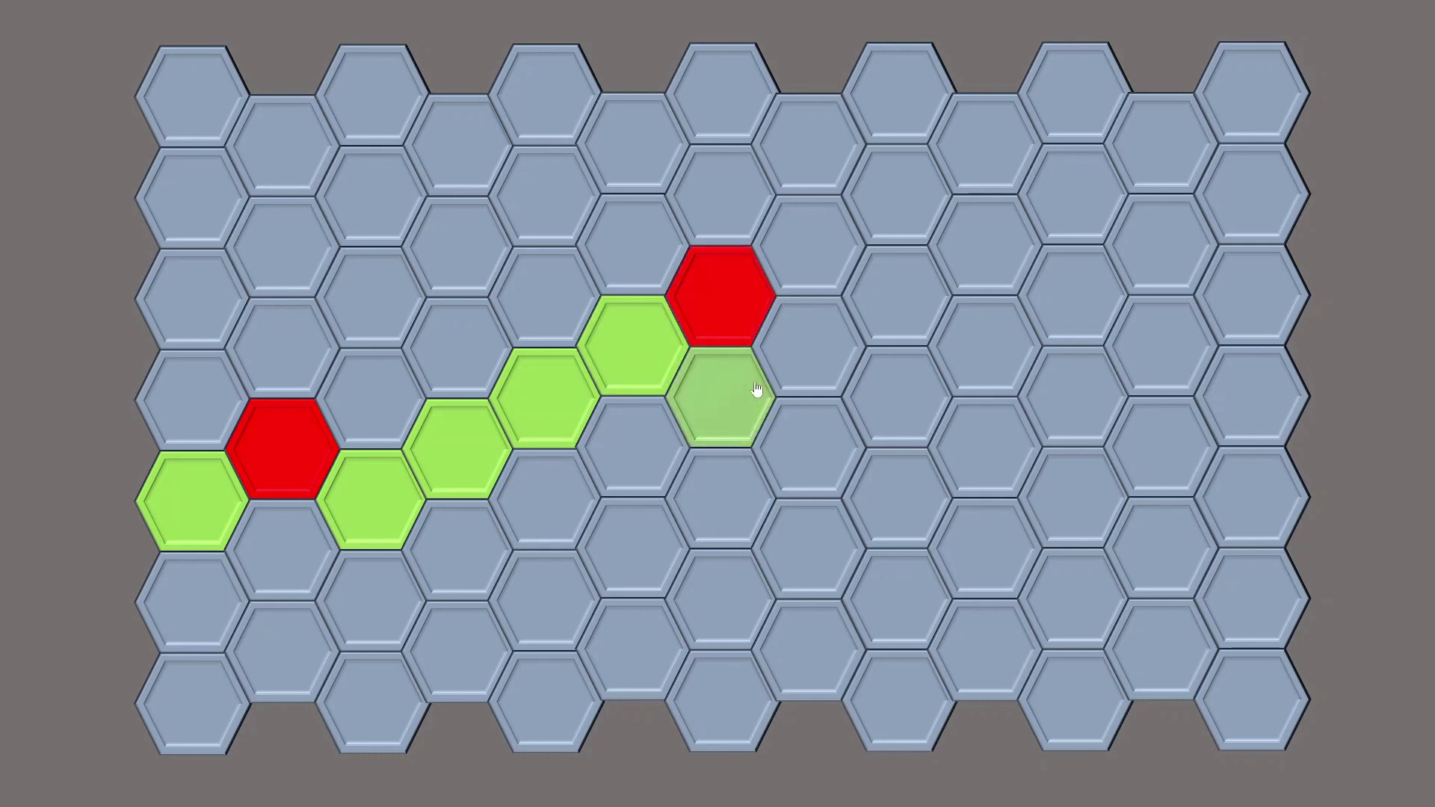
pyautogui.click(809, 446)
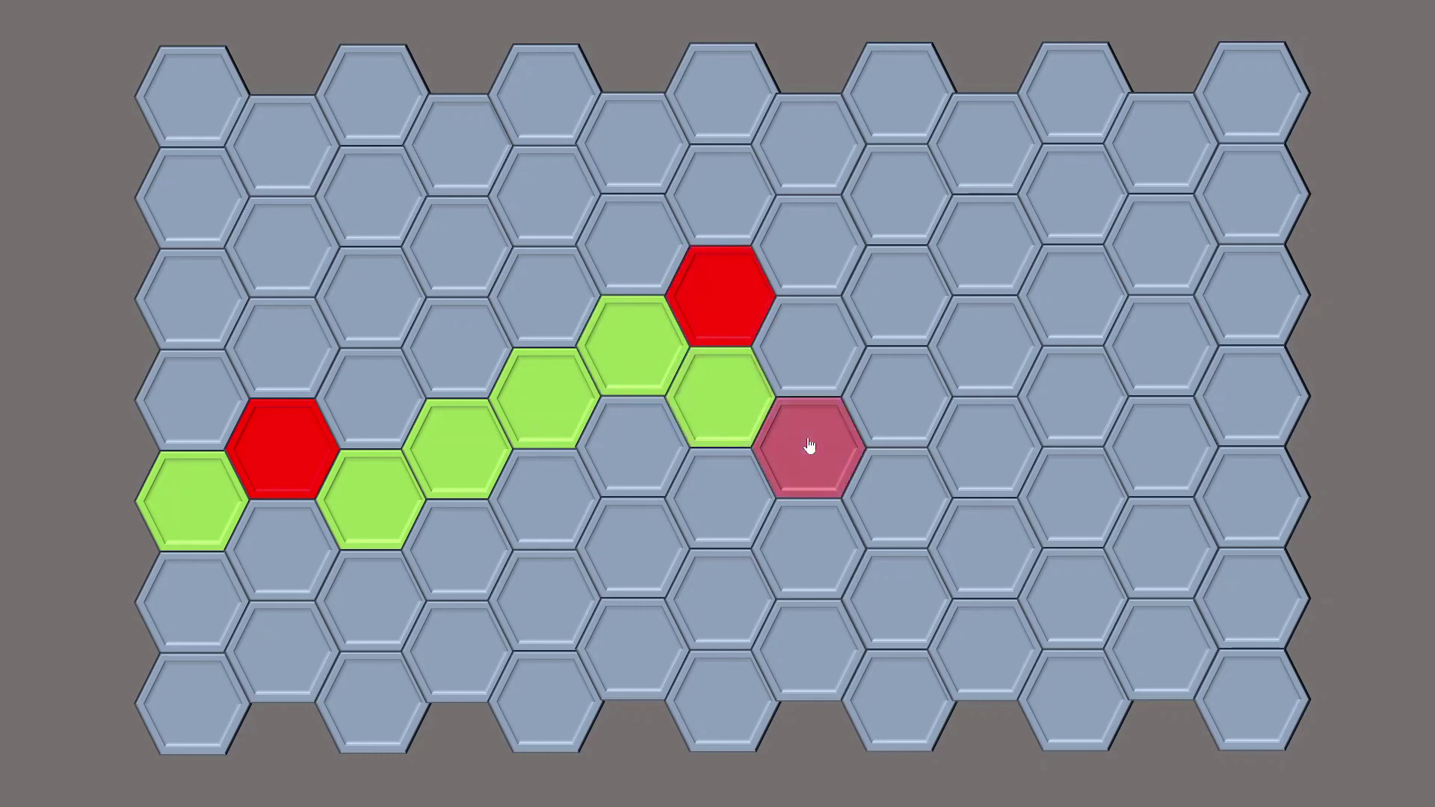
pyautogui.click(894, 496)
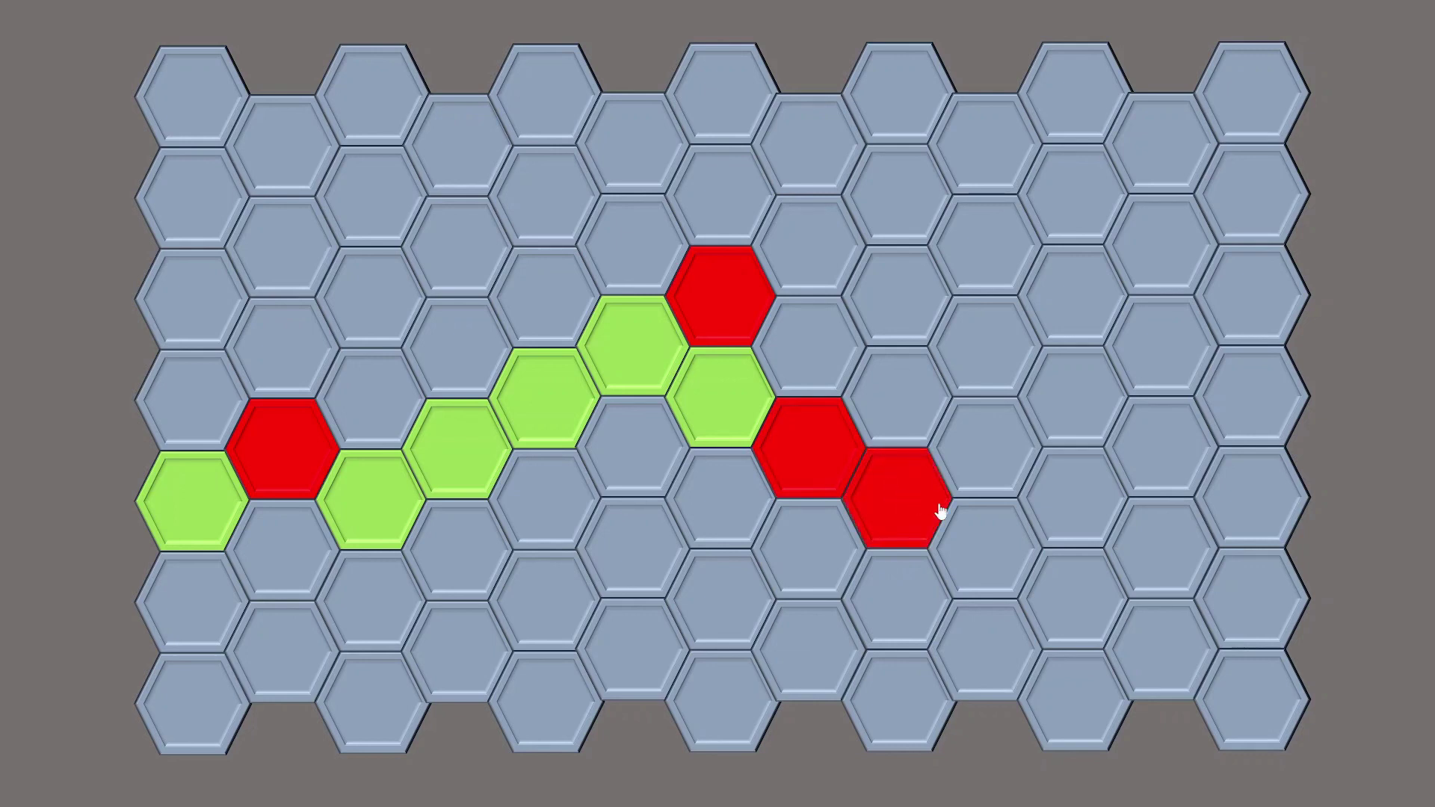
pyautogui.click(972, 536)
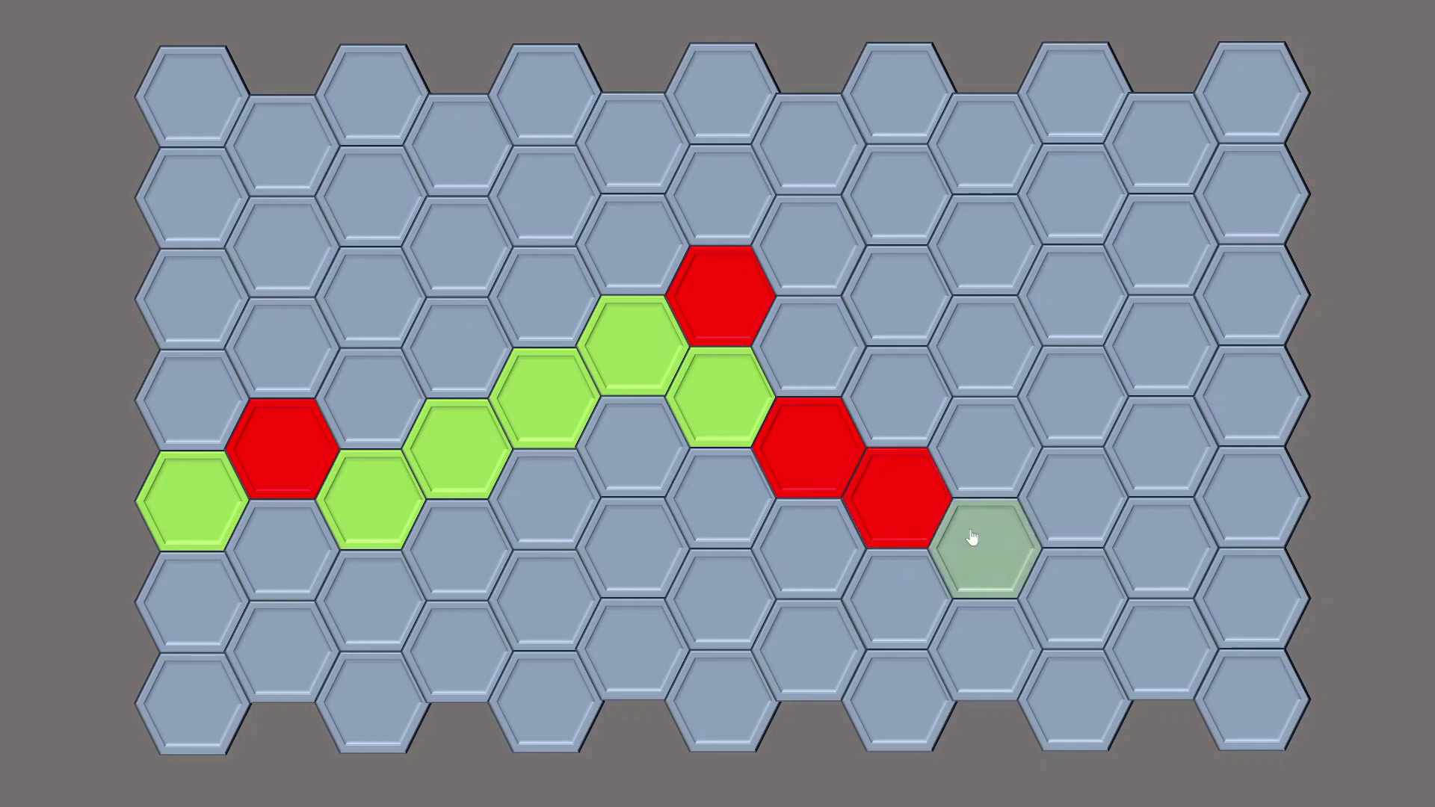
pyautogui.click(1070, 503)
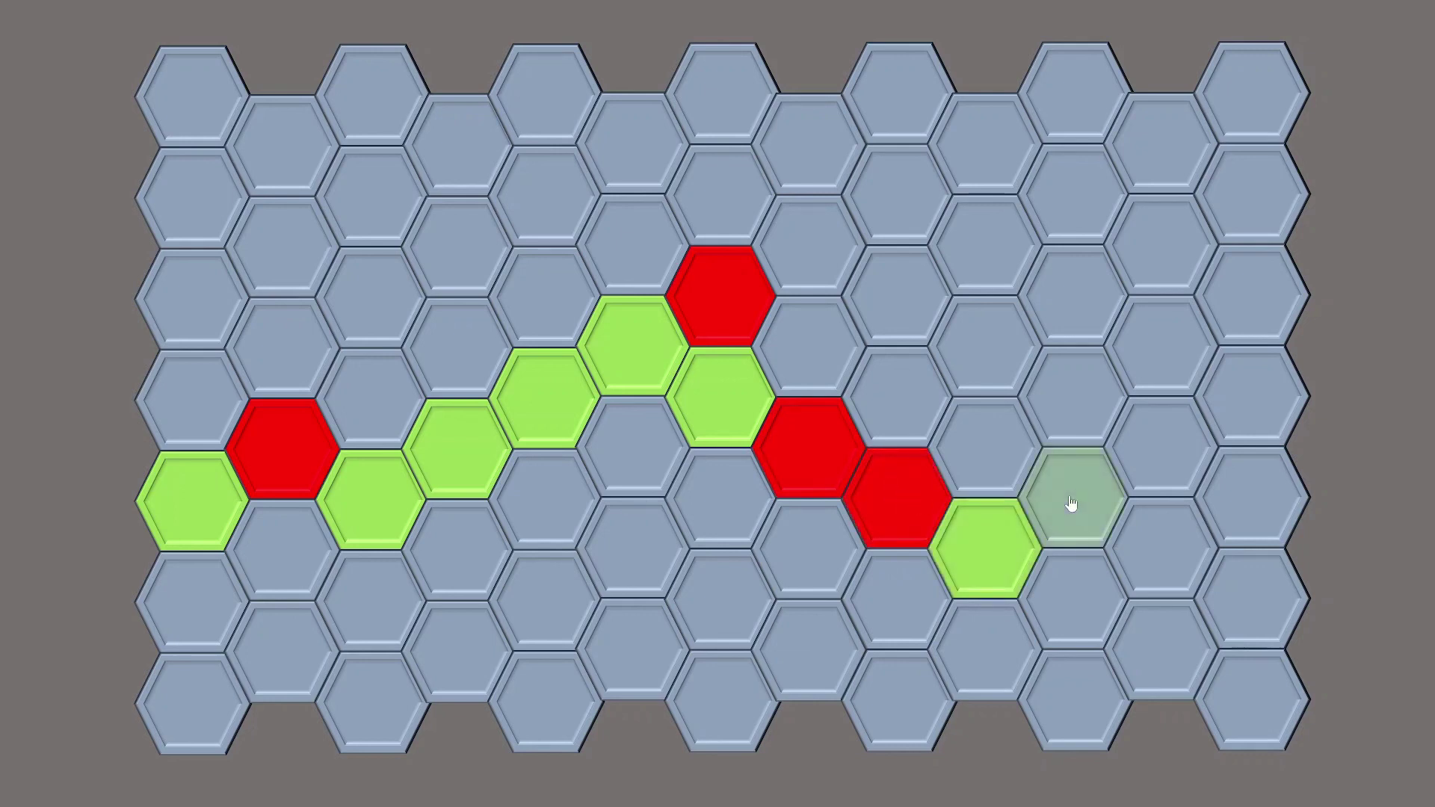
pyautogui.click(1141, 550)
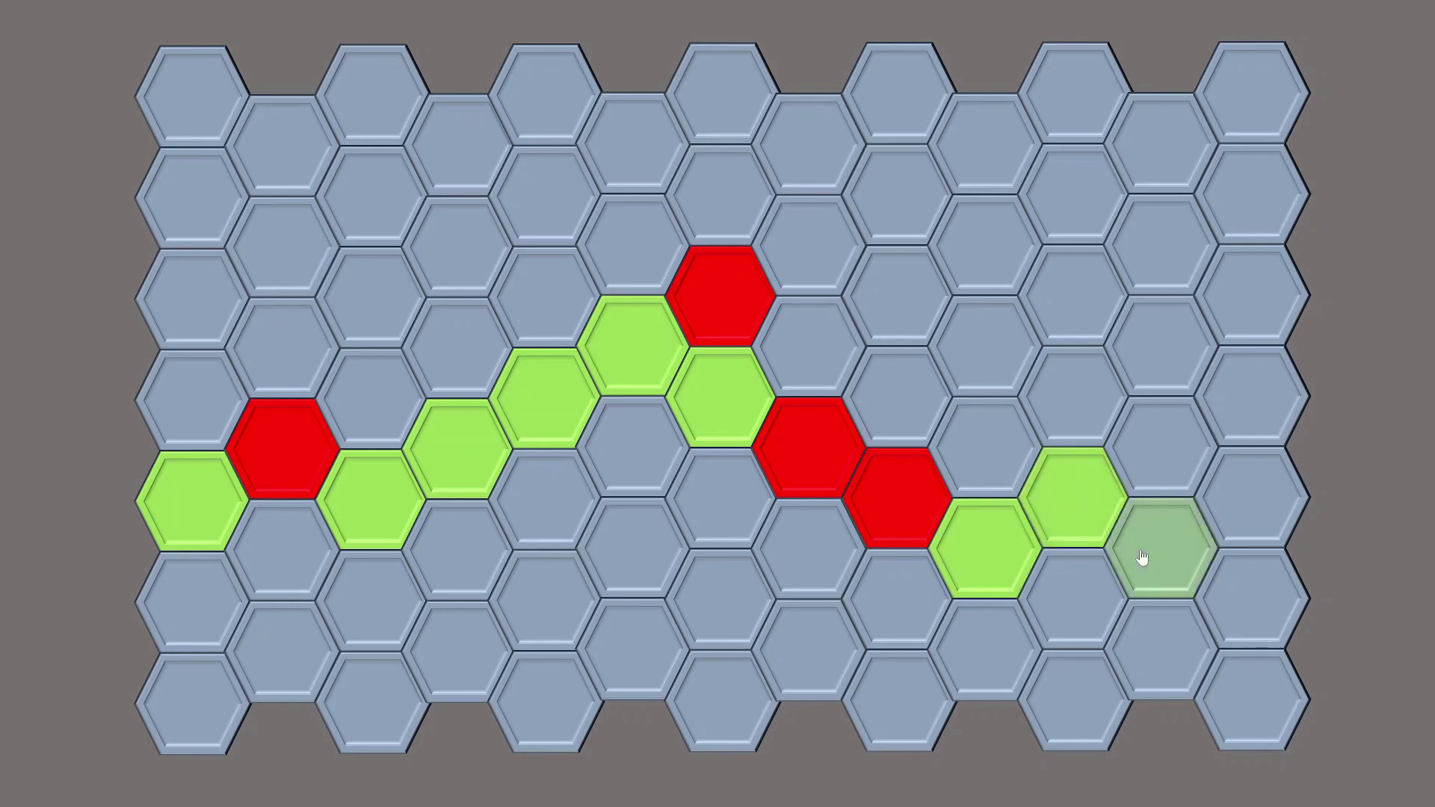
pyautogui.click(1236, 620)
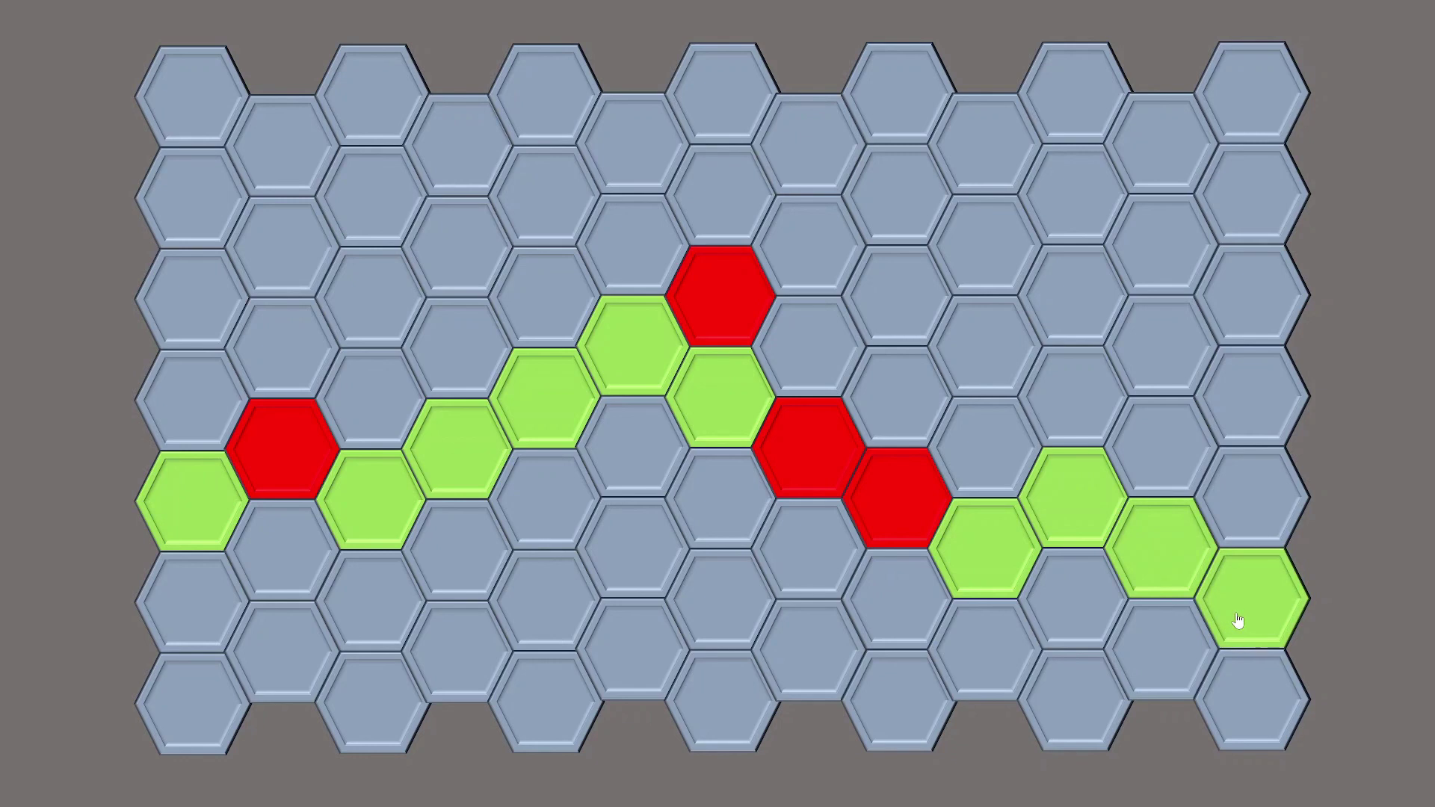